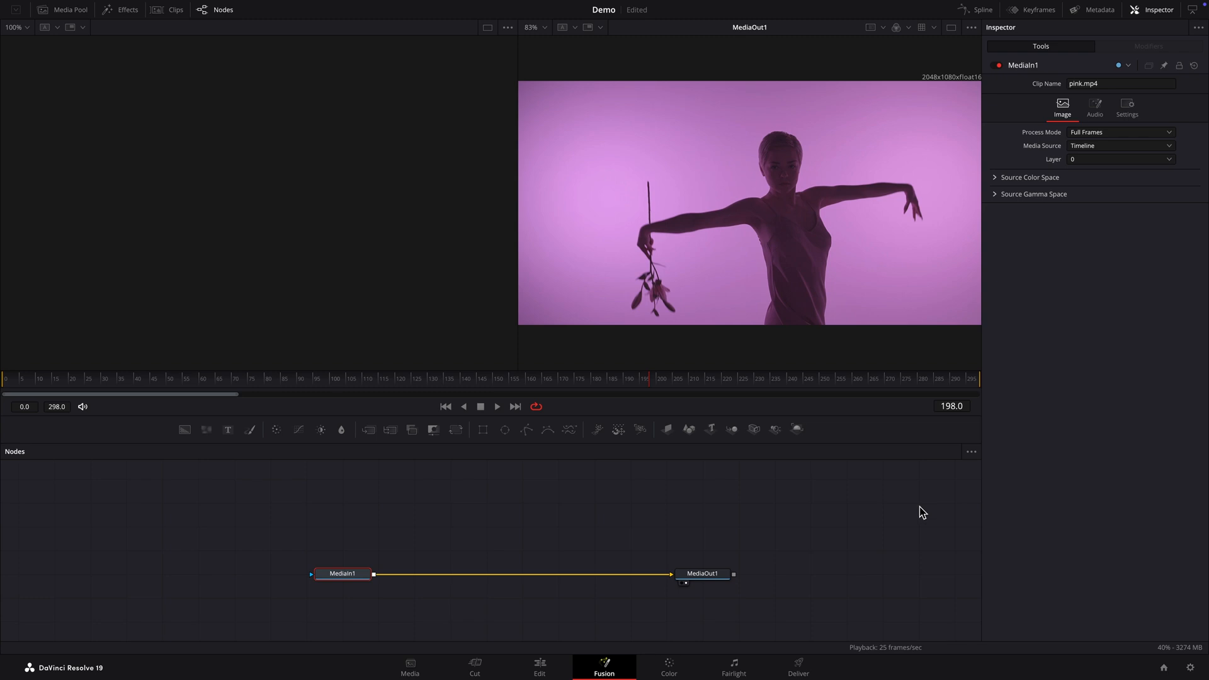
# Step: Go to frame 123 of the composition
pyautogui.doubleClick(951, 407)
pyautogui.write('123')
pyautogui.press('Return')
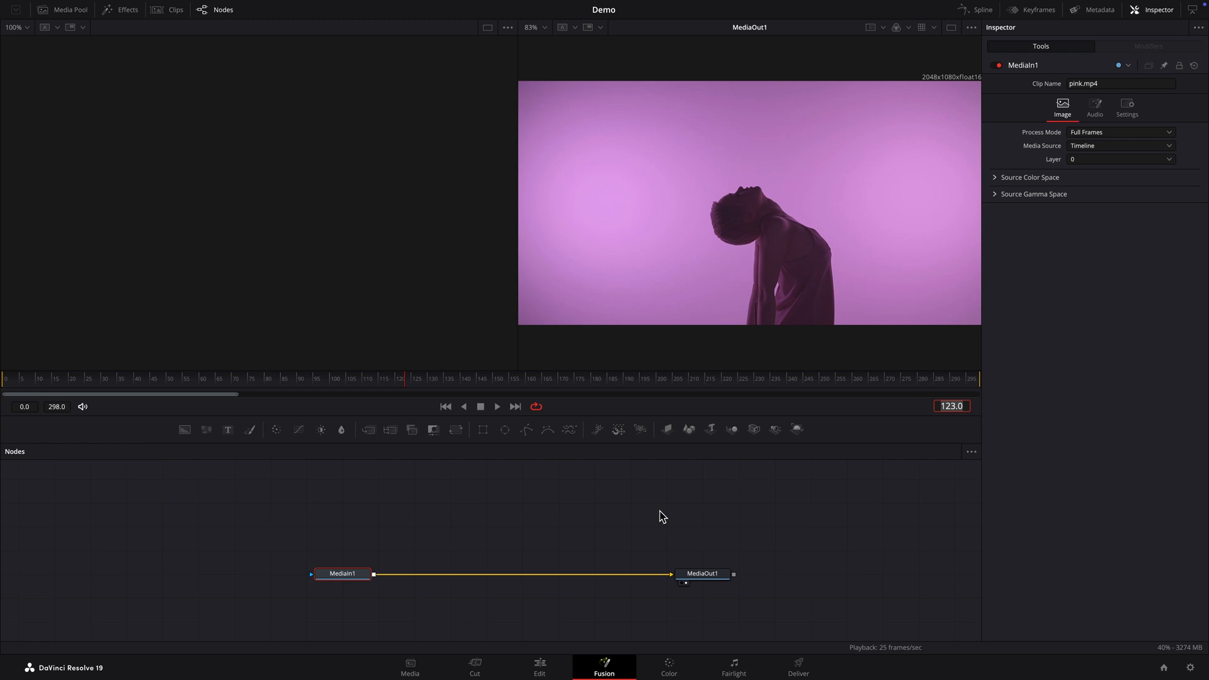
# Step: Add a Time Stretcher node above the MediaIn1–MediaOut1 connection and feed it from MediaIn1's output
pyautogui.click(456, 529)
pyautogui.hotkey('shift', 'space')
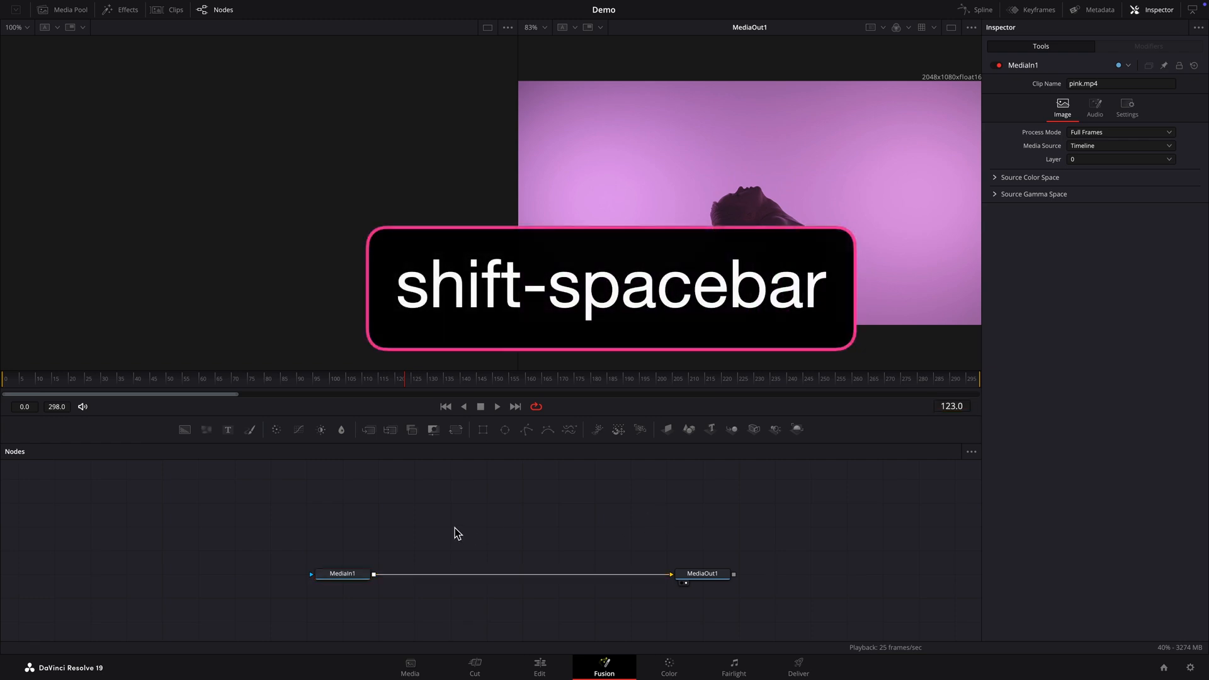
pyautogui.hotkey('shift', 'space')
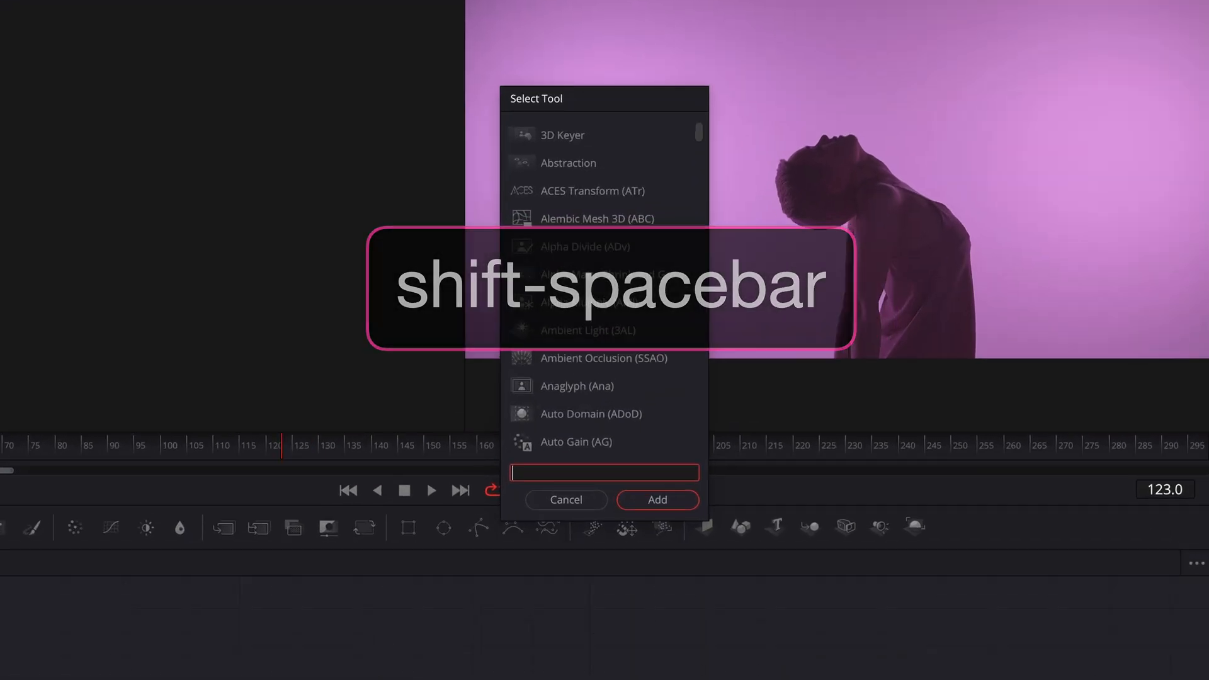
pyautogui.write('tim')
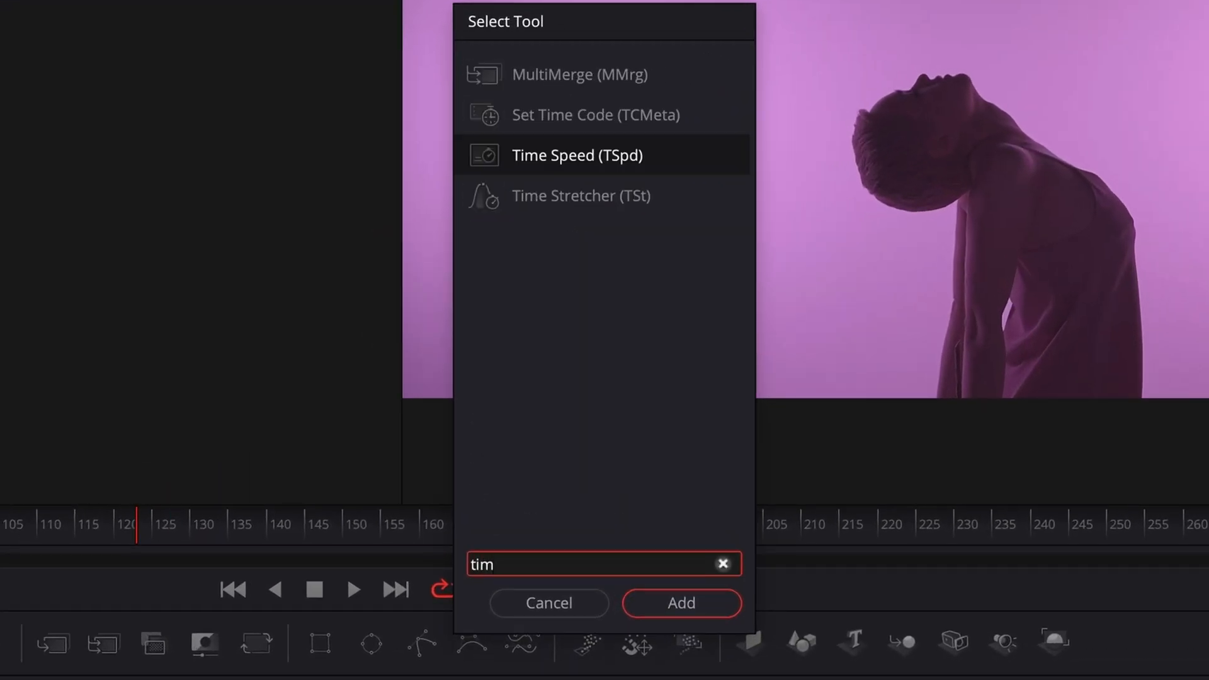
pyautogui.press('Down')
pyautogui.press('Return')
pyautogui.moveTo(358, 574); pyautogui.dragTo(371, 476)
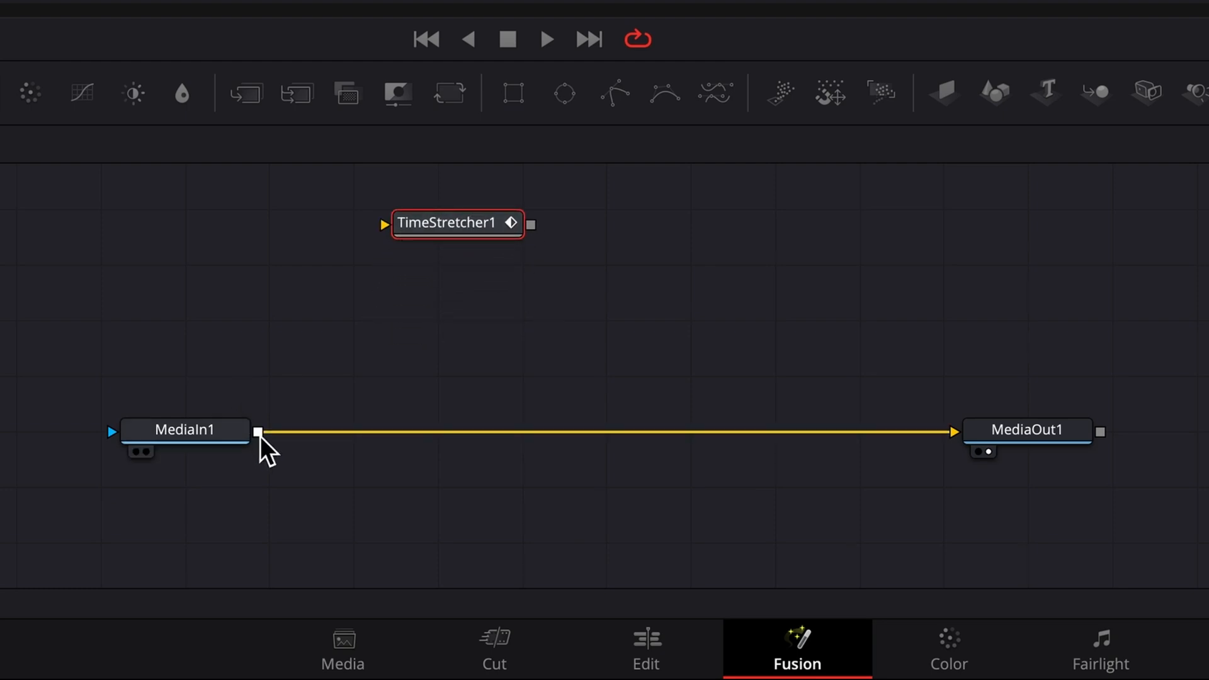
pyautogui.moveTo(259, 432); pyautogui.dragTo(386, 224)
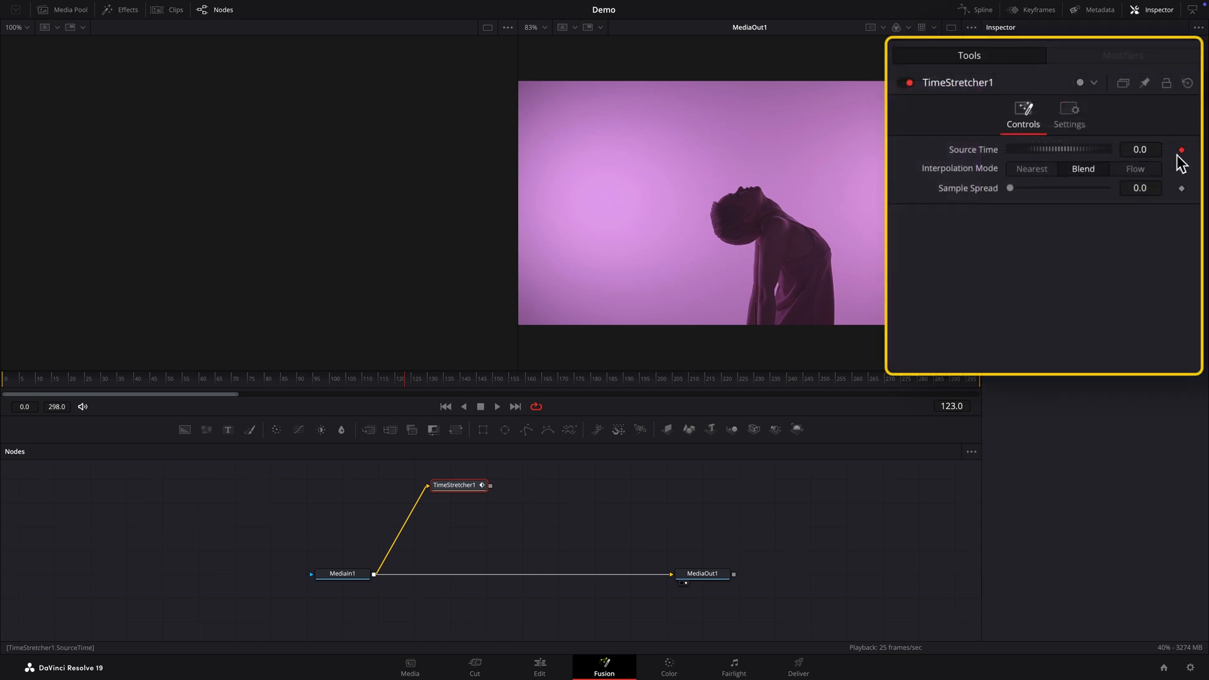
# Step: Remove the Source Time keyframe on TimeStretcher1 and set Source Time to 123
pyautogui.click(1190, 112)
pyautogui.click(1147, 150)
pyautogui.write('123')
pyautogui.press('Return')
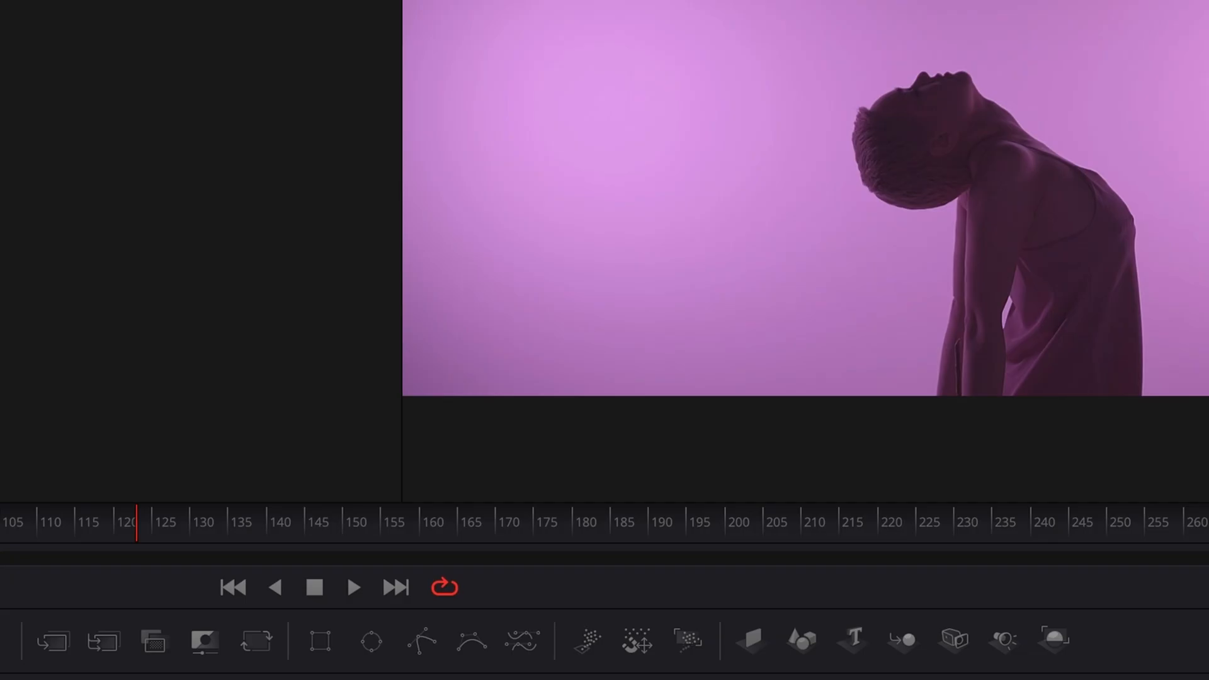
# Step: Add a 3D Keyer node after TimeStretcher1 and show its output in the second viewer
pyautogui.hotkey('shift', 'space')
pyautogui.write('tim')
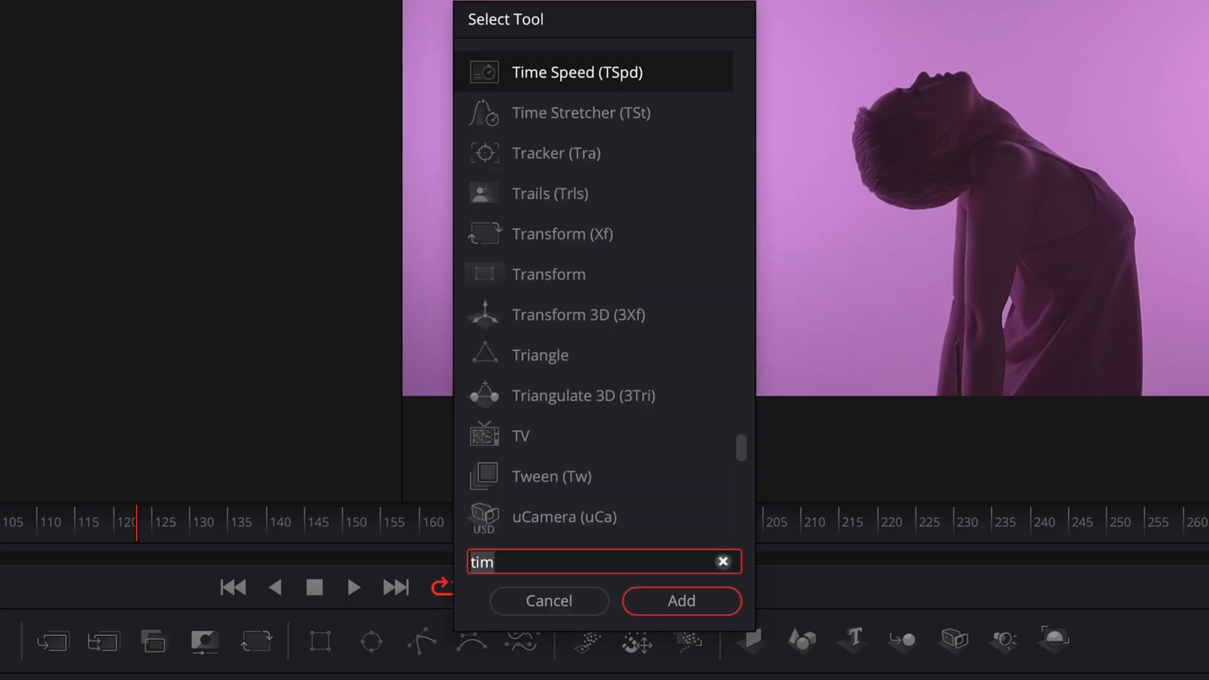
pyautogui.press('BackSpace')
pyautogui.press('BackSpace')
pyautogui.press('BackSpace')
pyautogui.write('3dk')
pyautogui.press('Return')
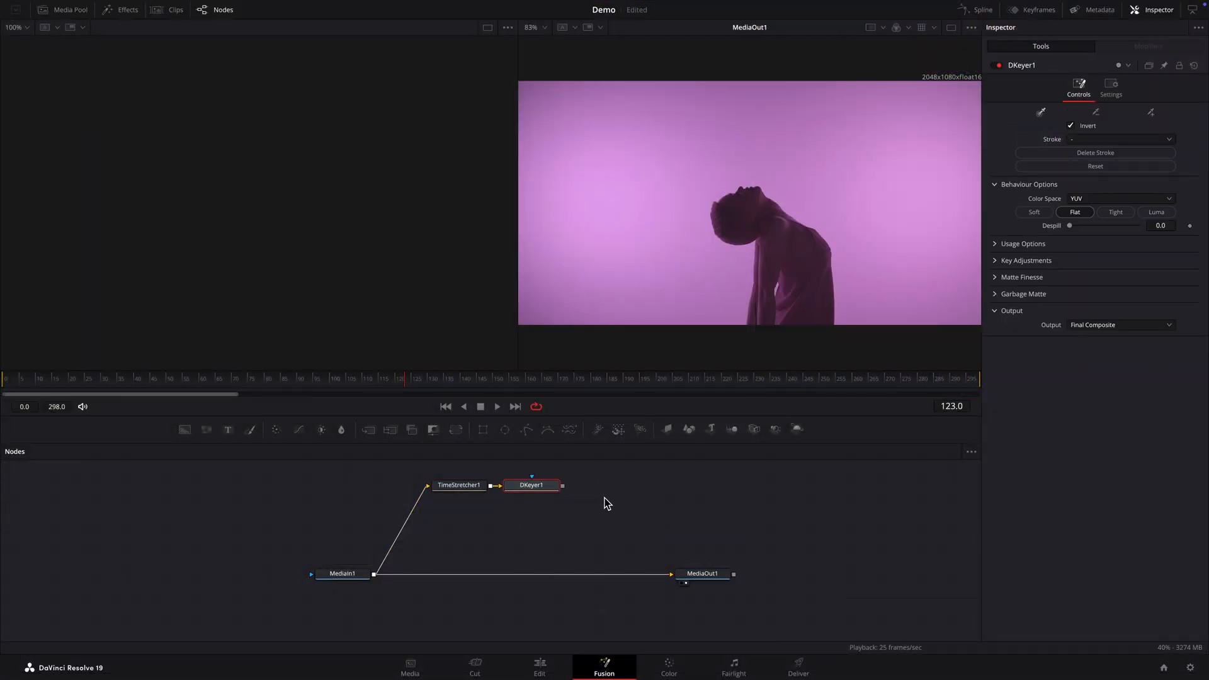
pyautogui.press('2')
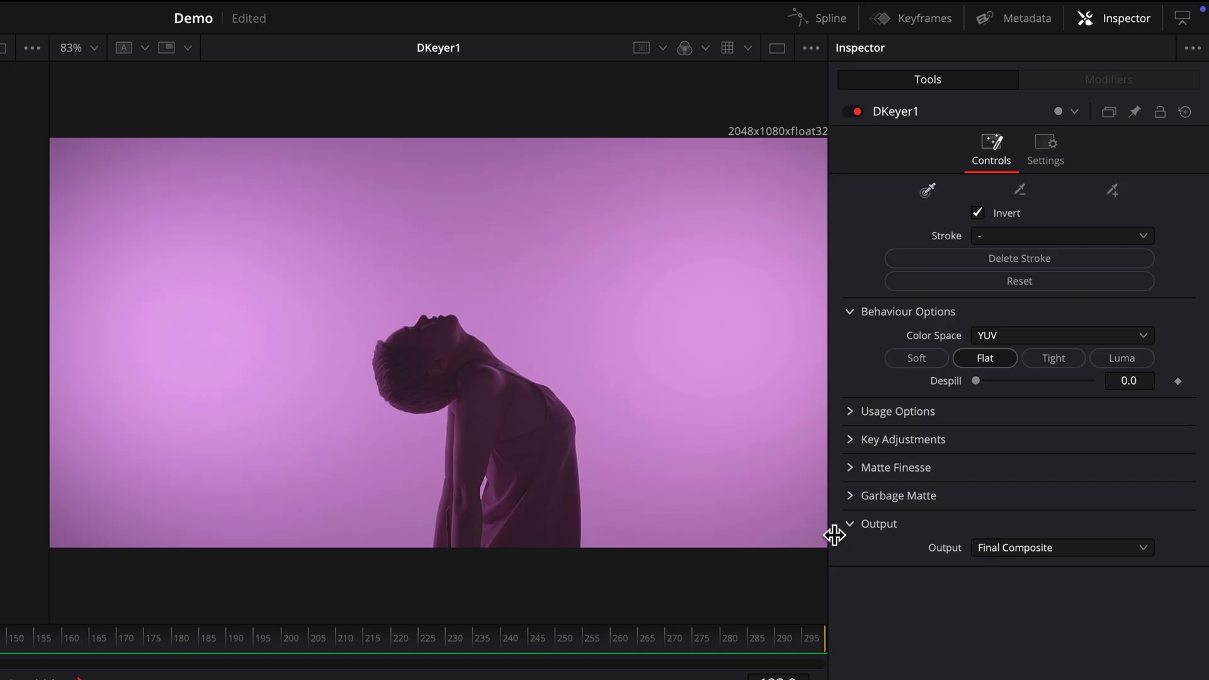
# Step: Sample the pink background around the dancer with the 3D Keyer and turn off Invert
pyautogui.moveTo(972, 315); pyautogui.dragTo(959, 283)
pyautogui.moveTo(786, 469)
pyautogui.mouseDown()
pyautogui.moveTo(742, 382)
pyautogui.moveTo(683, 319)
pyautogui.moveTo(483, 197)
pyautogui.moveTo(327, 156)
pyautogui.moveTo(240, 206)
pyautogui.moveTo(193, 305)
pyautogui.moveTo(160, 325)
pyautogui.moveTo(63, 210)
pyautogui.moveTo(37, 132)
pyautogui.moveTo(56, 139)
pyautogui.moveTo(68, 219)
pyautogui.mouseUp()
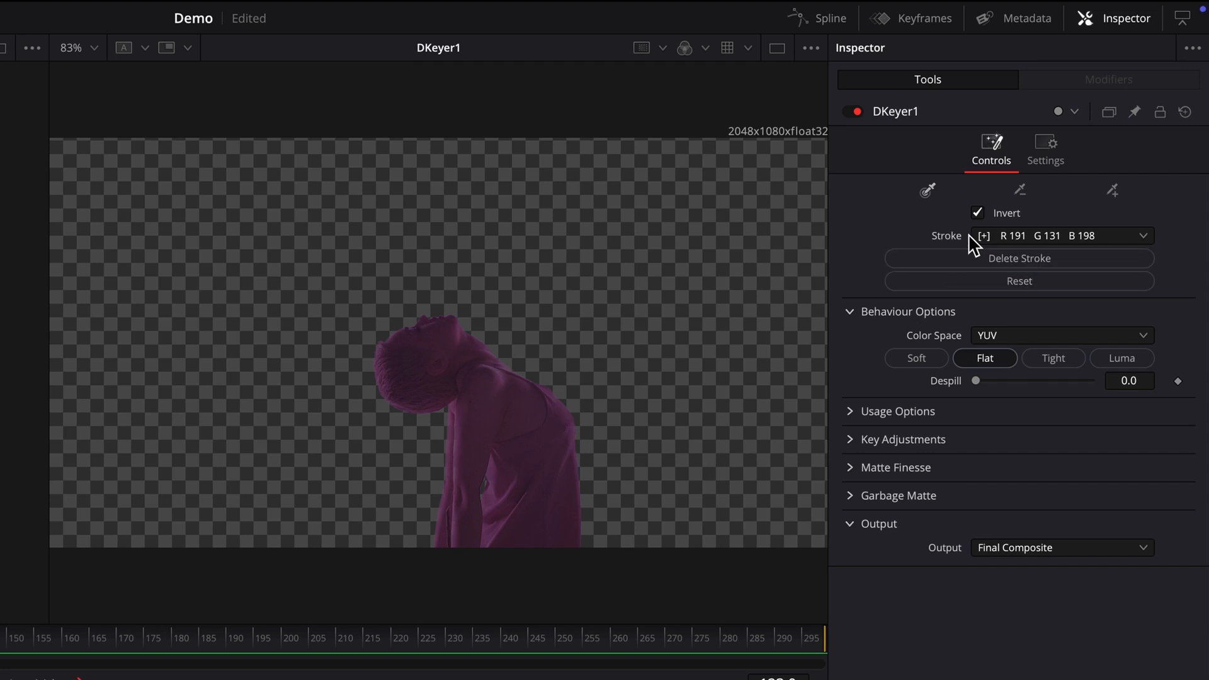
pyautogui.click(983, 214)
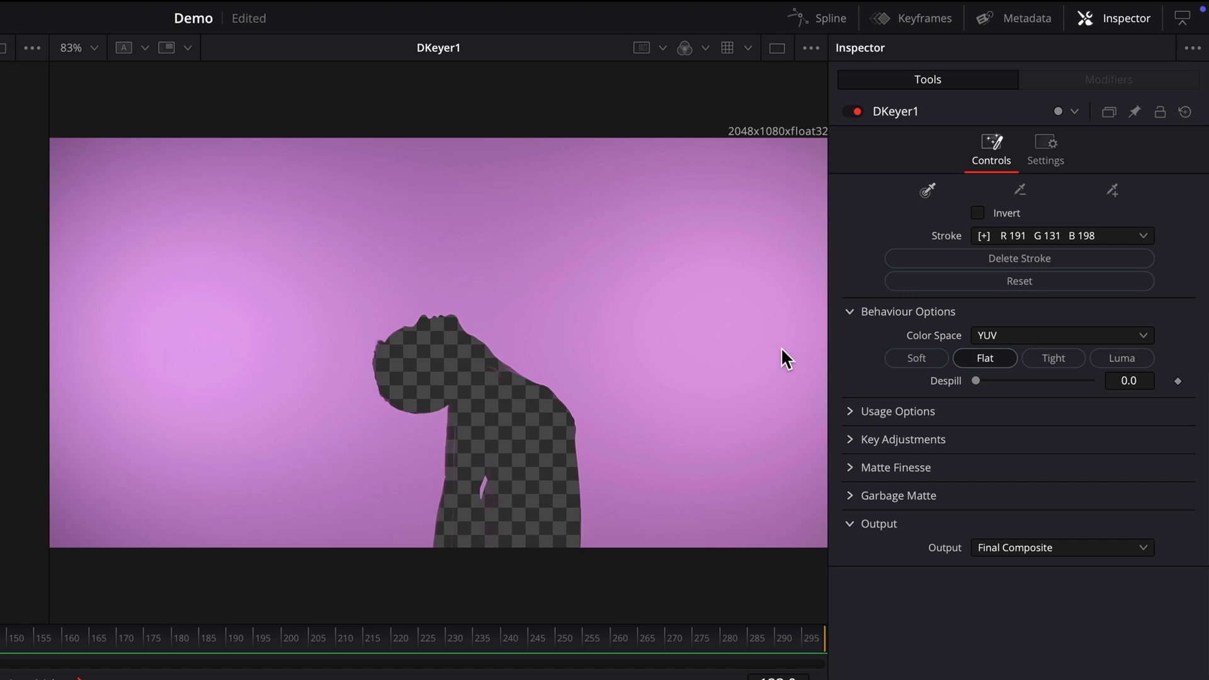
# Step: Show the alpha channel in the viewer and set the keyer's Matte Finesse Clean Black to 74
pyautogui.click(705, 48)
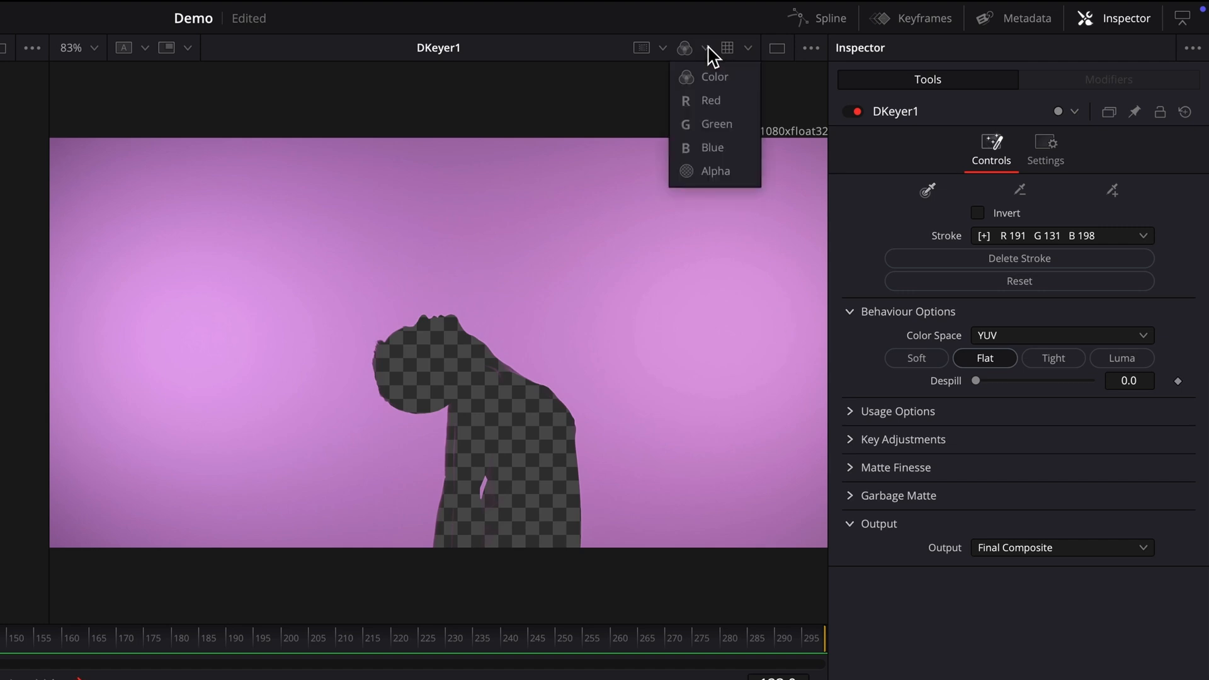
pyautogui.click(723, 176)
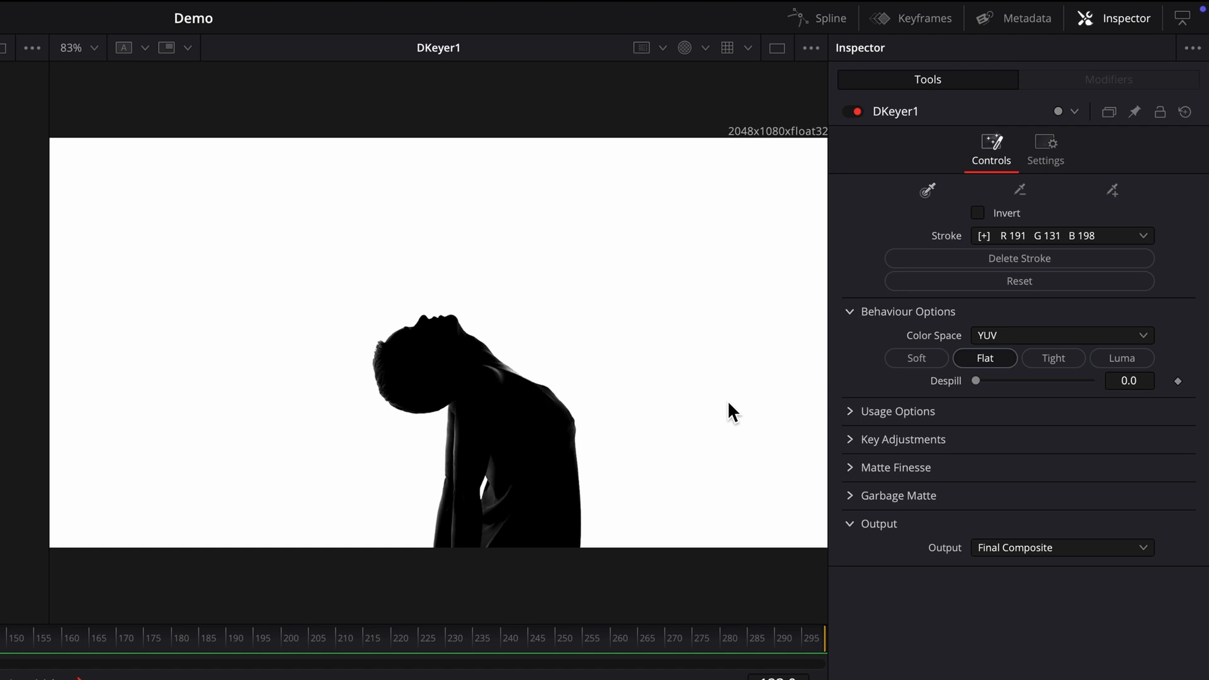
pyautogui.click(853, 469)
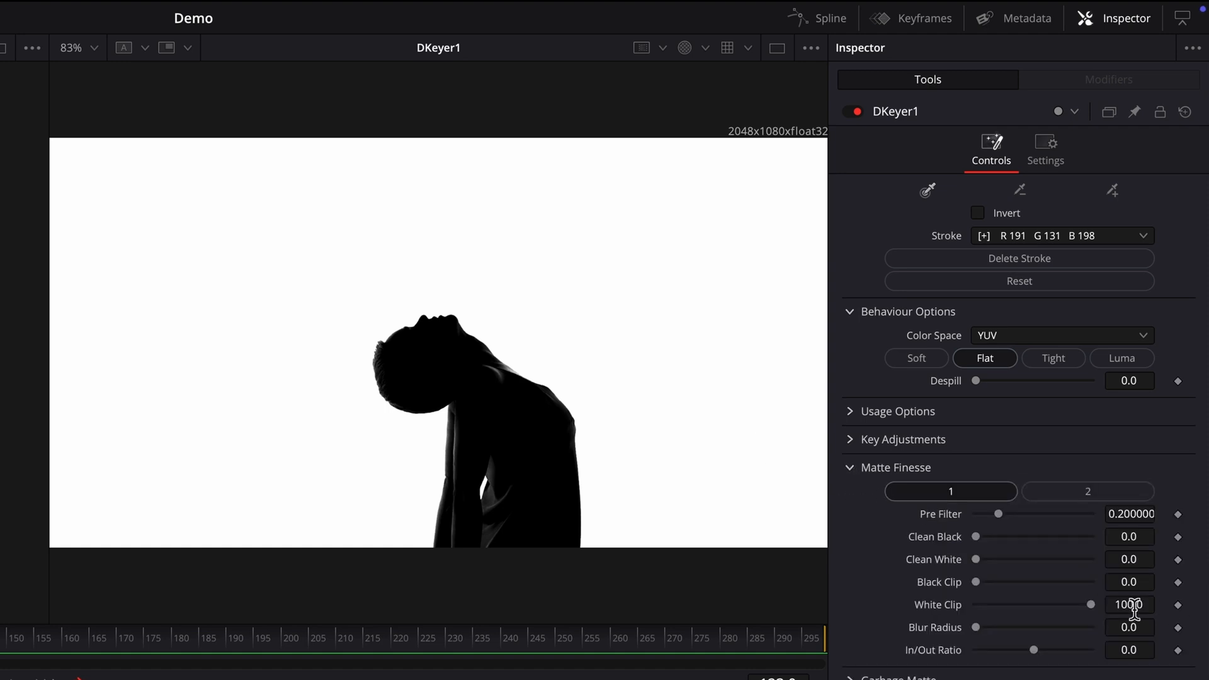
pyautogui.moveTo(976, 537); pyautogui.dragTo(1060, 538)
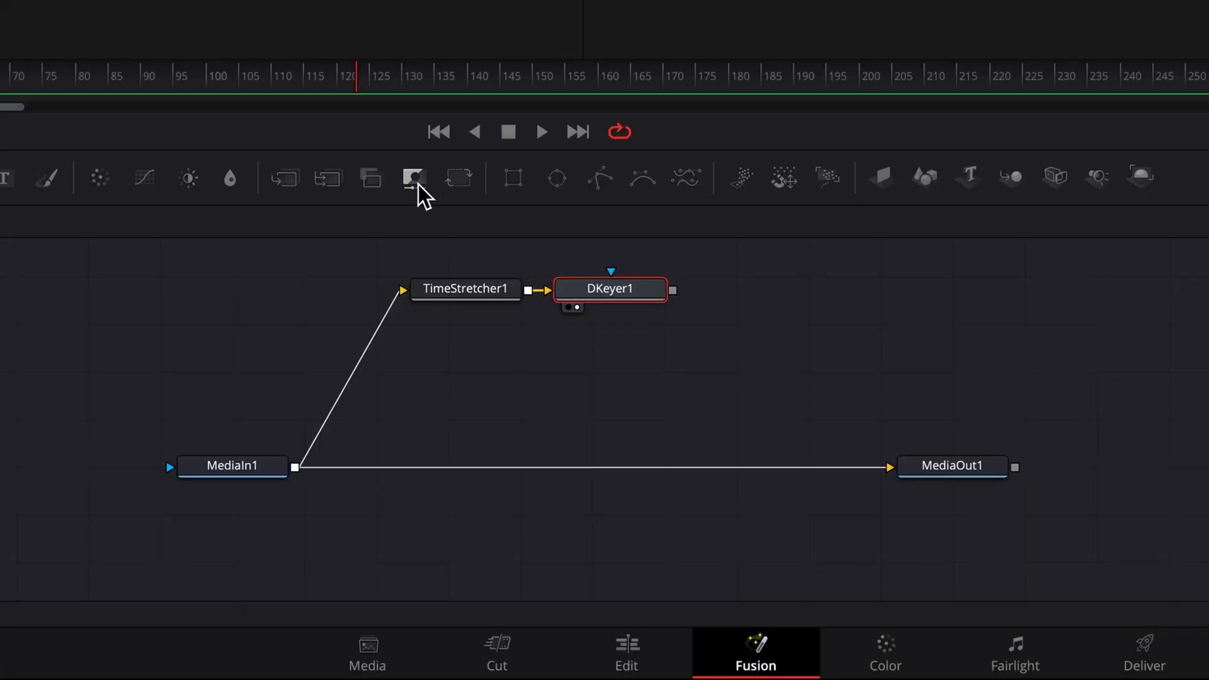
# Step: Add a Matte Control node fed by TimeStretcher1 and connect DKeyer1's output to its Garbage Matte input
pyautogui.moveTo(419, 185); pyautogui.dragTo(589, 346)
pyautogui.moveTo(529, 291); pyautogui.dragTo(588, 364)
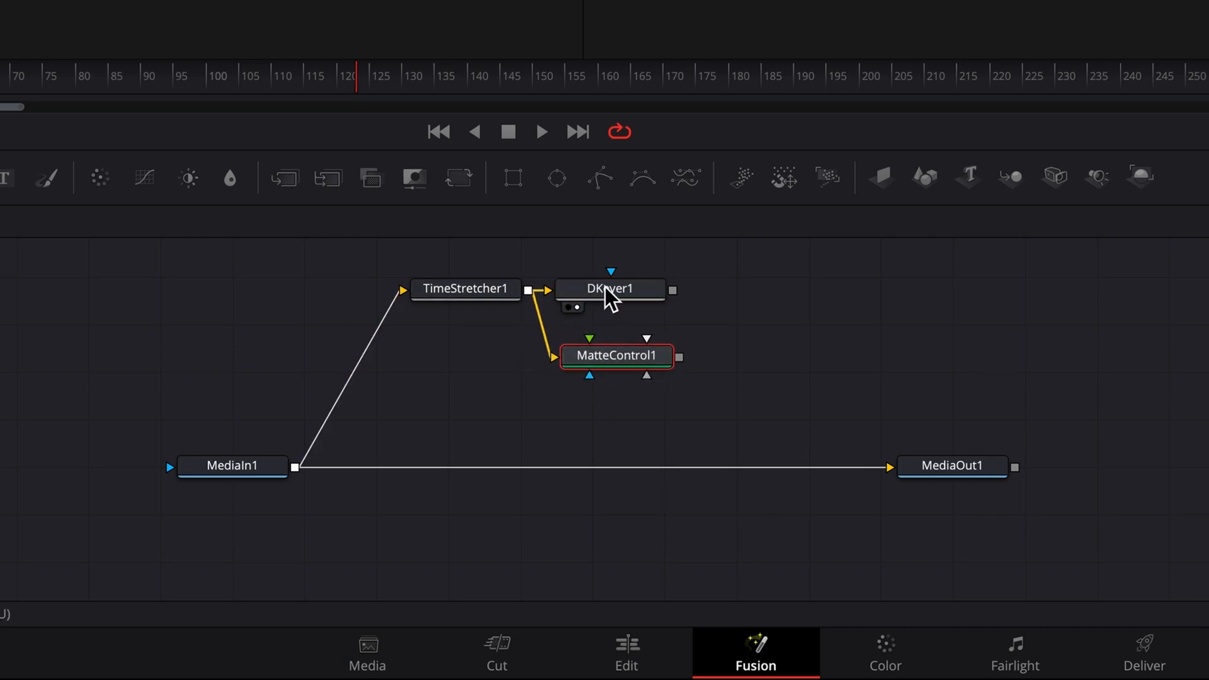
pyautogui.moveTo(609, 296); pyautogui.dragTo(616, 275)
pyautogui.scroll(3, 648, 323)
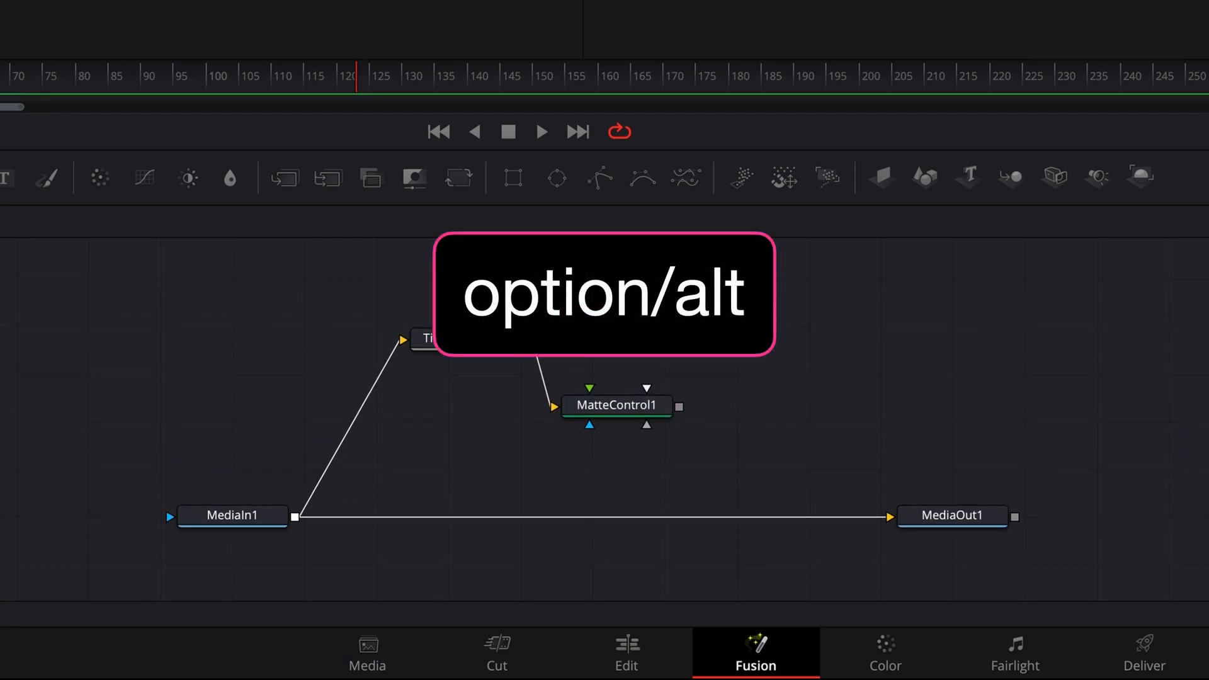
pyautogui.moveTo(680, 320); pyautogui.dragTo(646, 409)
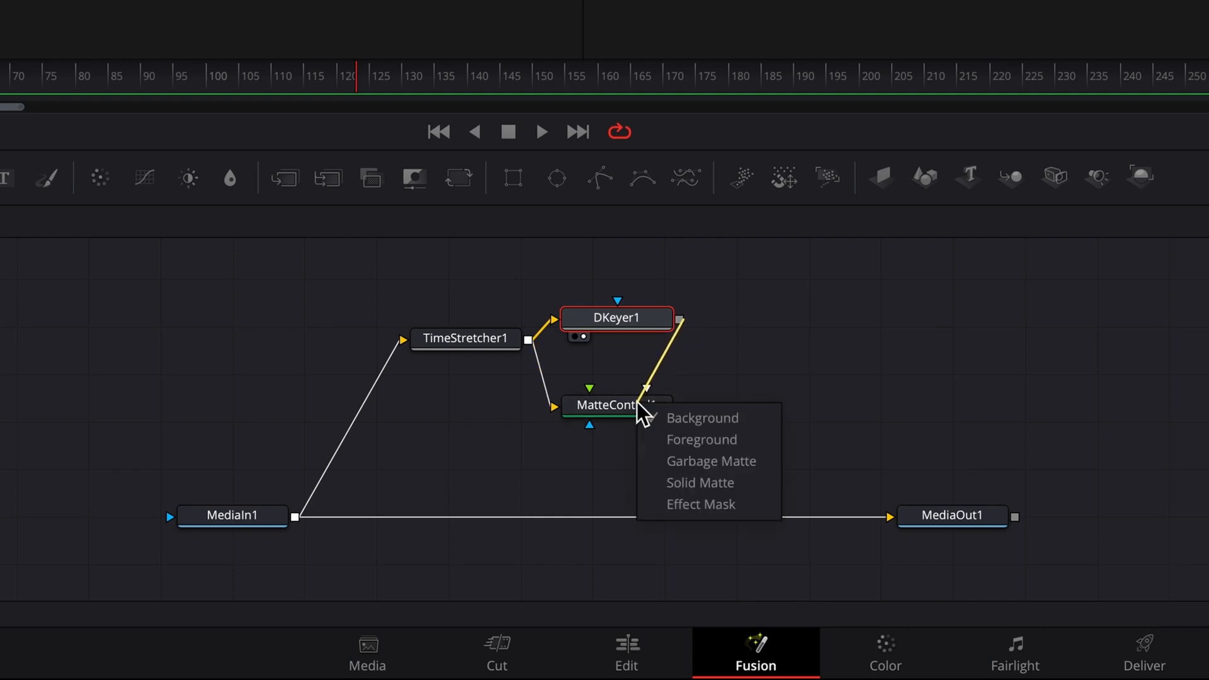
pyautogui.click(755, 463)
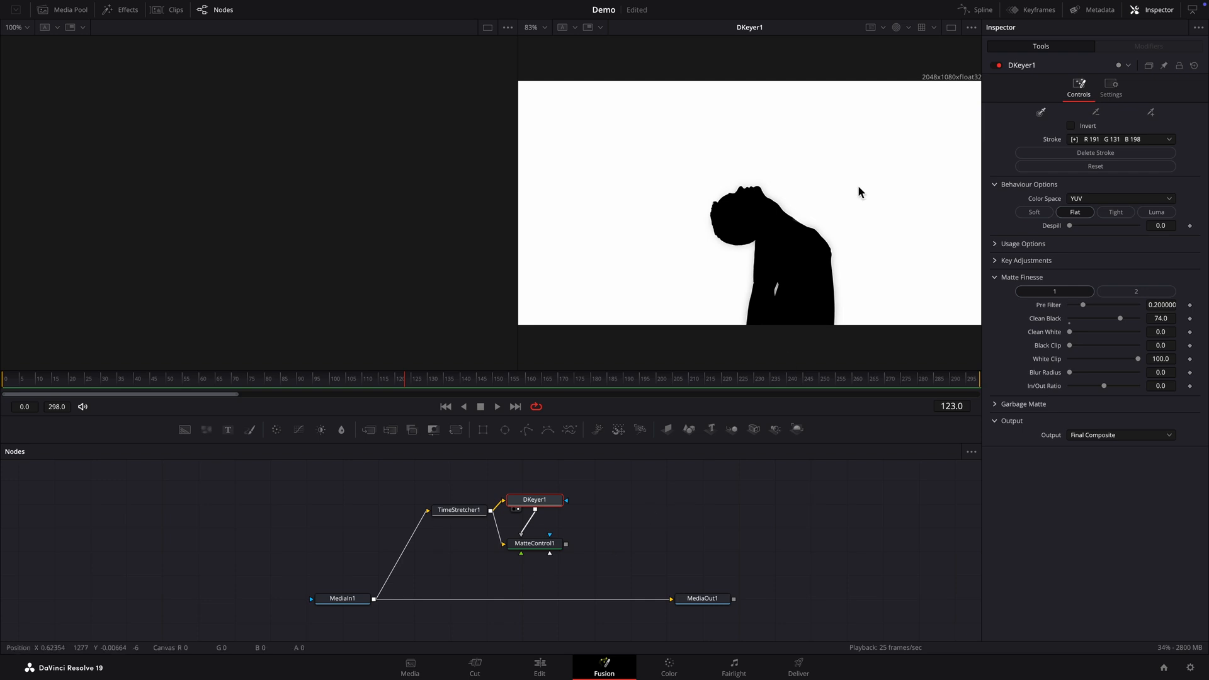
# Step: Return the viewer to the color channels and show MatteControl1 in it
pyautogui.click(910, 30)
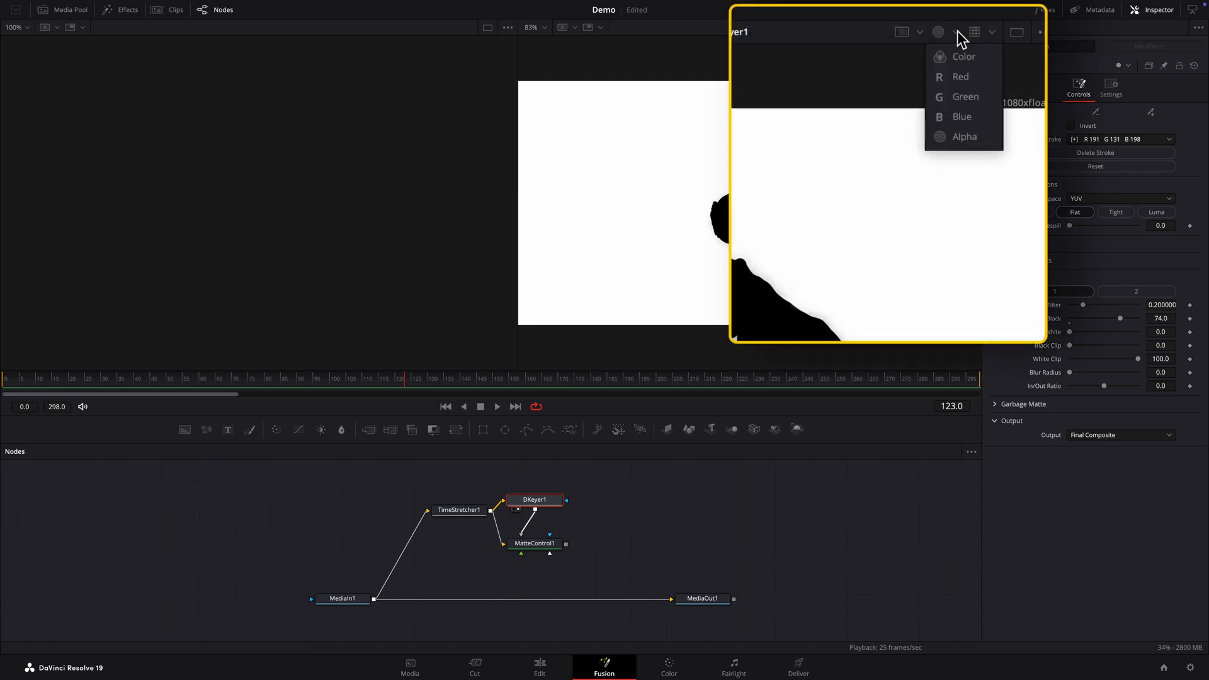
pyautogui.click(915, 43)
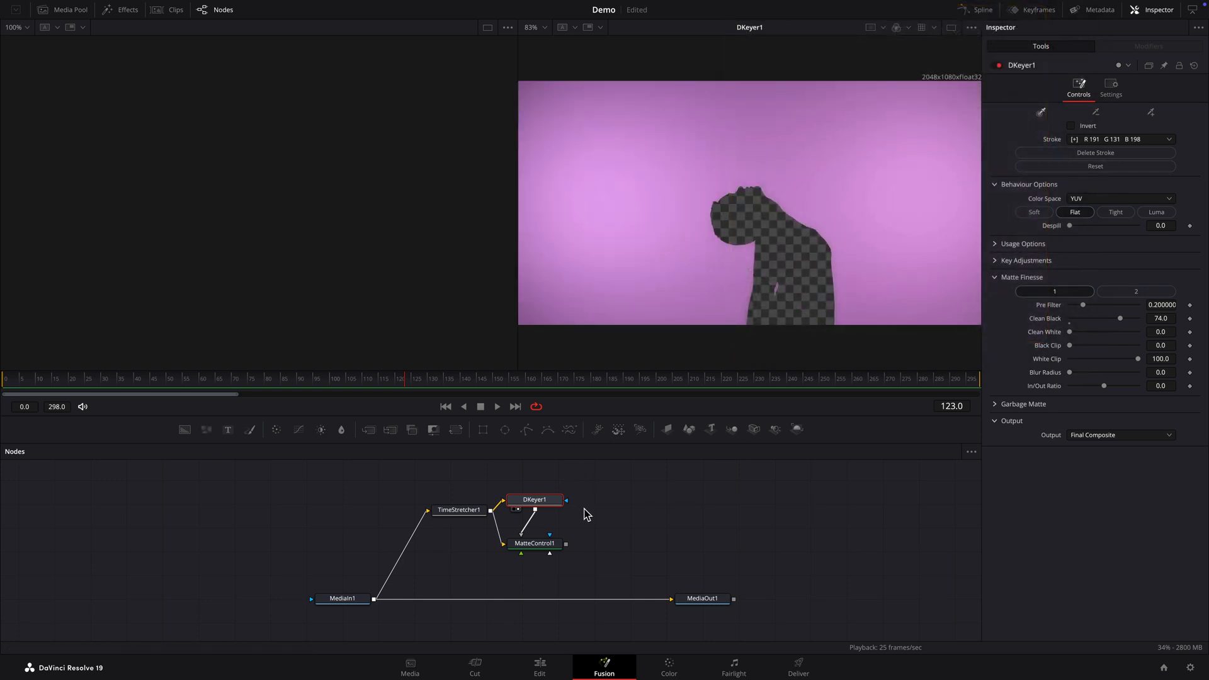
pyautogui.click(538, 545)
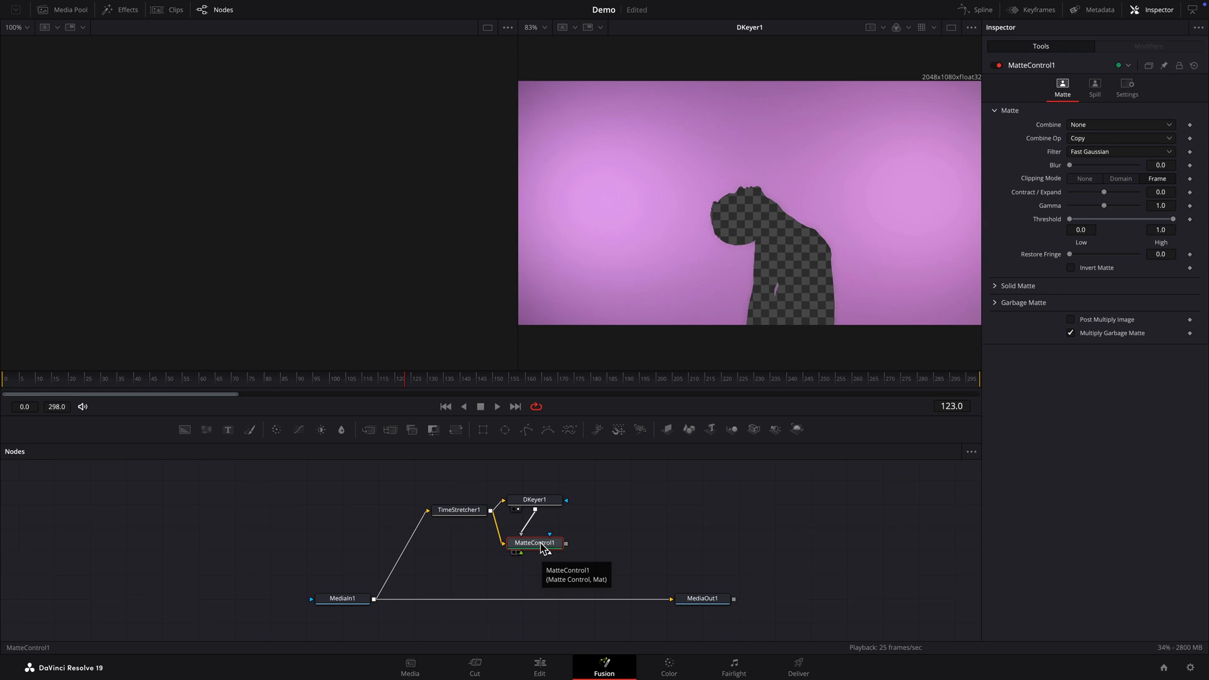
pyautogui.press('2')
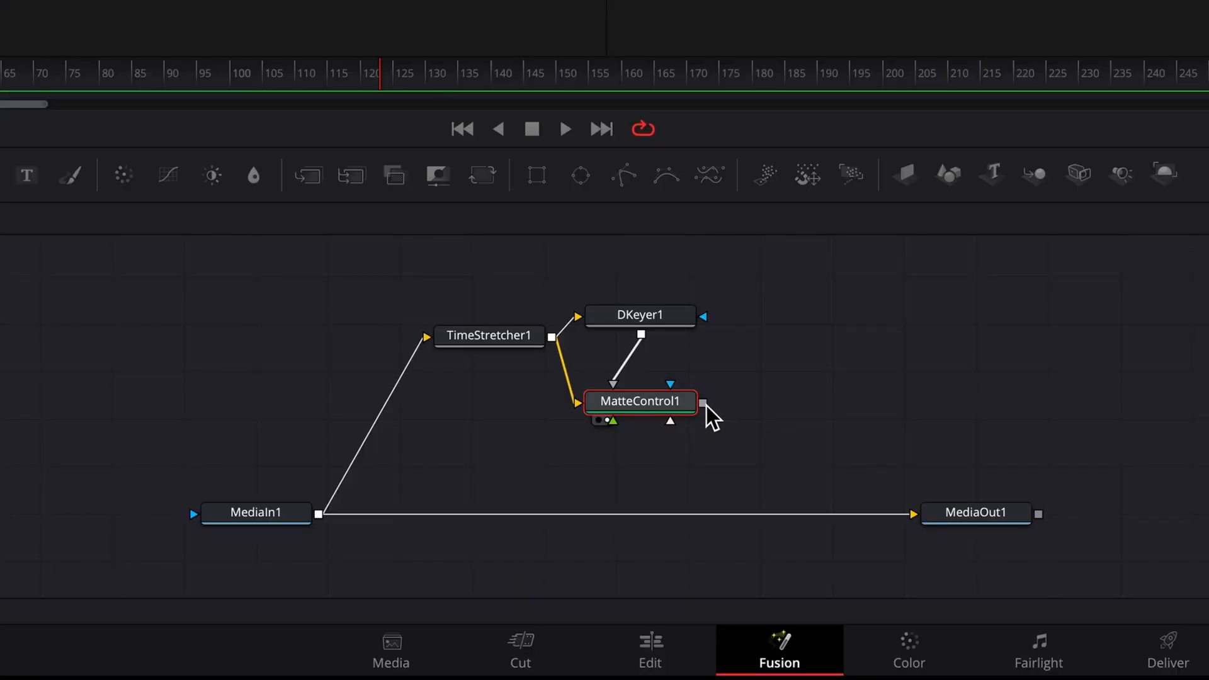
# Step: Merge MatteControl1's output over MediaIn1, then play back the composite with MediaOut1 in the second viewer
pyautogui.moveTo(565, 542); pyautogui.dragTo(594, 544)
pyautogui.moveTo(762, 414); pyautogui.dragTo(325, 526)
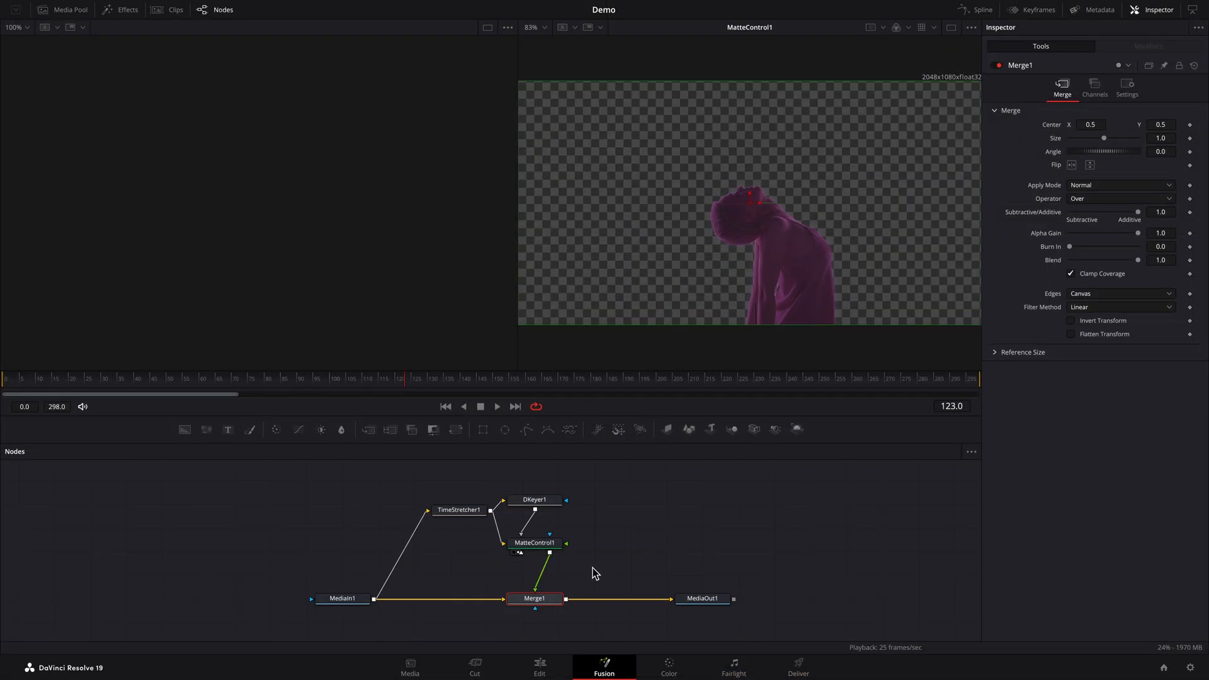
pyautogui.click(707, 603)
pyautogui.press('2')
pyautogui.press('space')
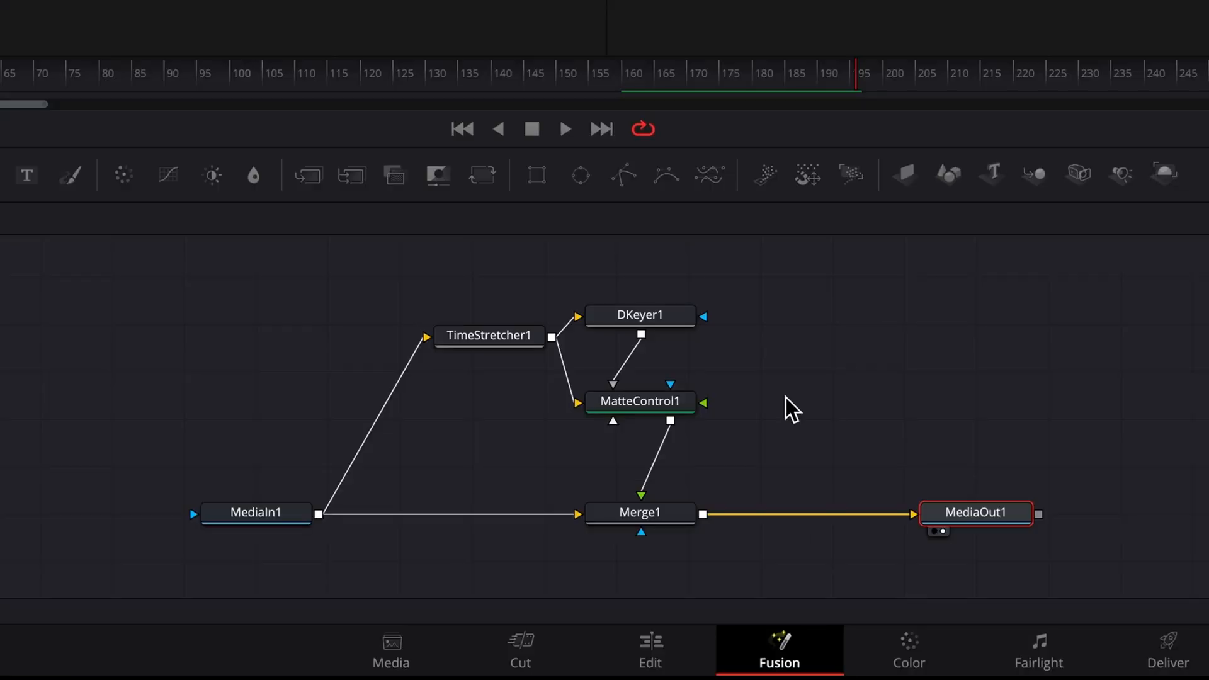
# Step: Keyframe DKeyer1's Blend at 0.0 on frame 122, just before the freeze point
pyautogui.click(458, 513)
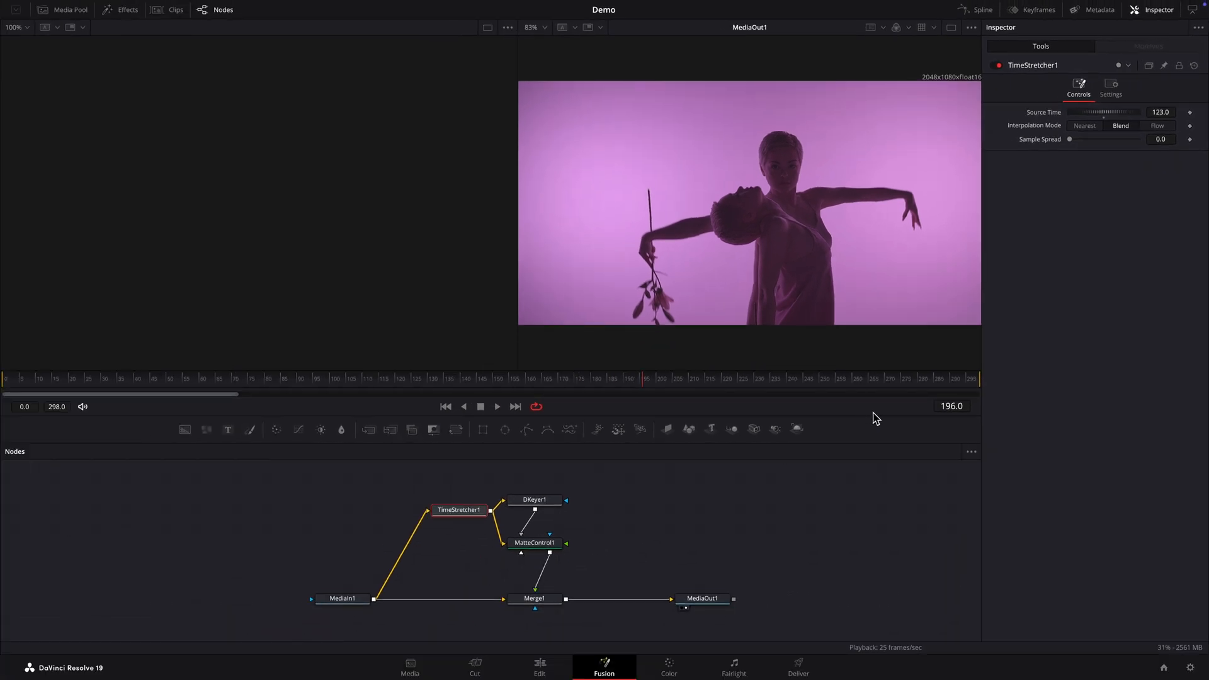
pyautogui.click(951, 408)
pyautogui.write('123')
pyautogui.press('Return')
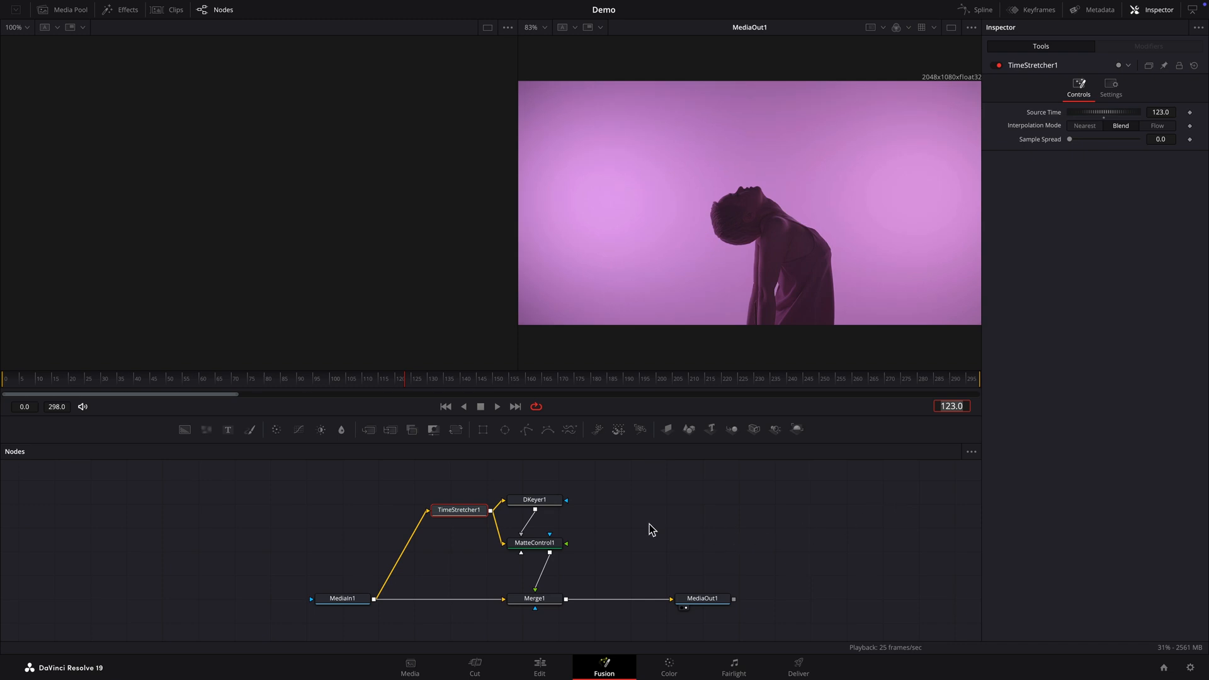
pyautogui.click(546, 507)
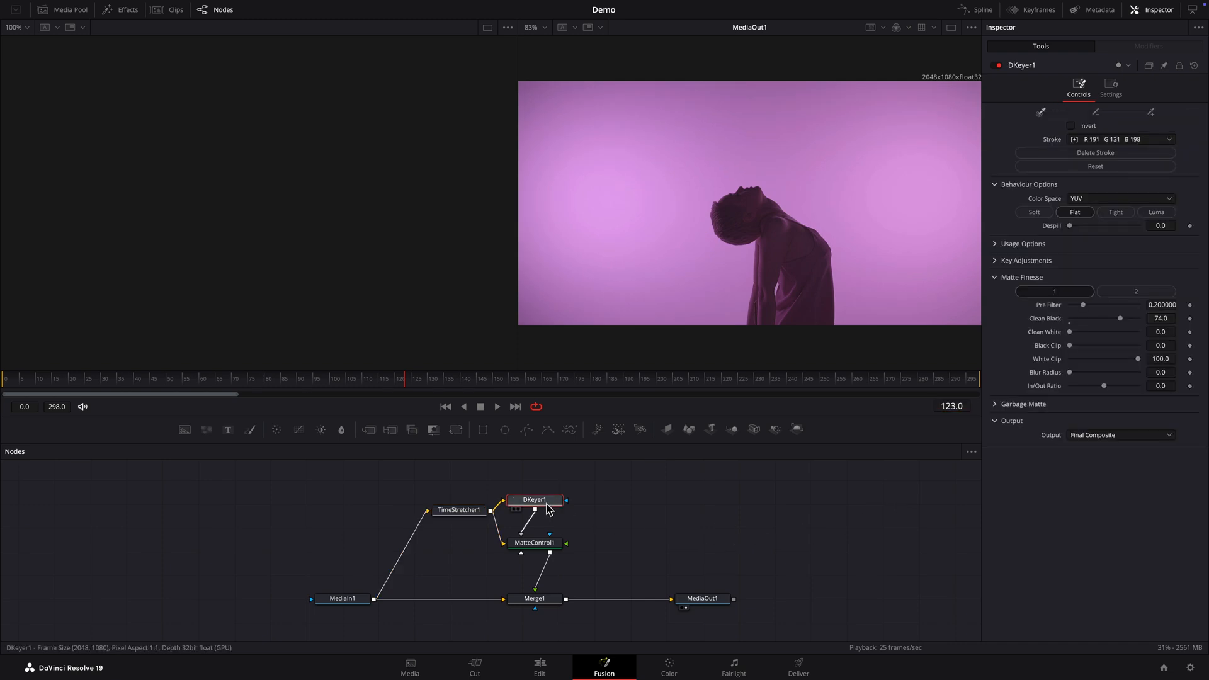
pyautogui.click(1062, 73)
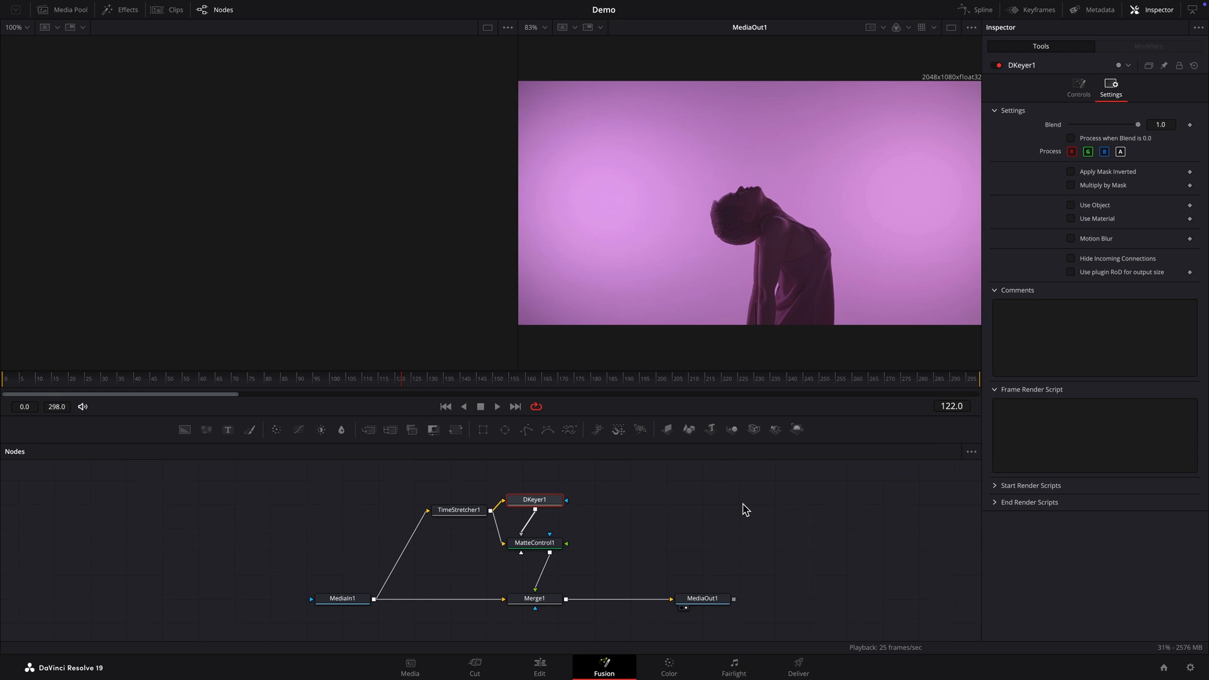
pyautogui.moveTo(1138, 125); pyautogui.dragTo(987, 131)
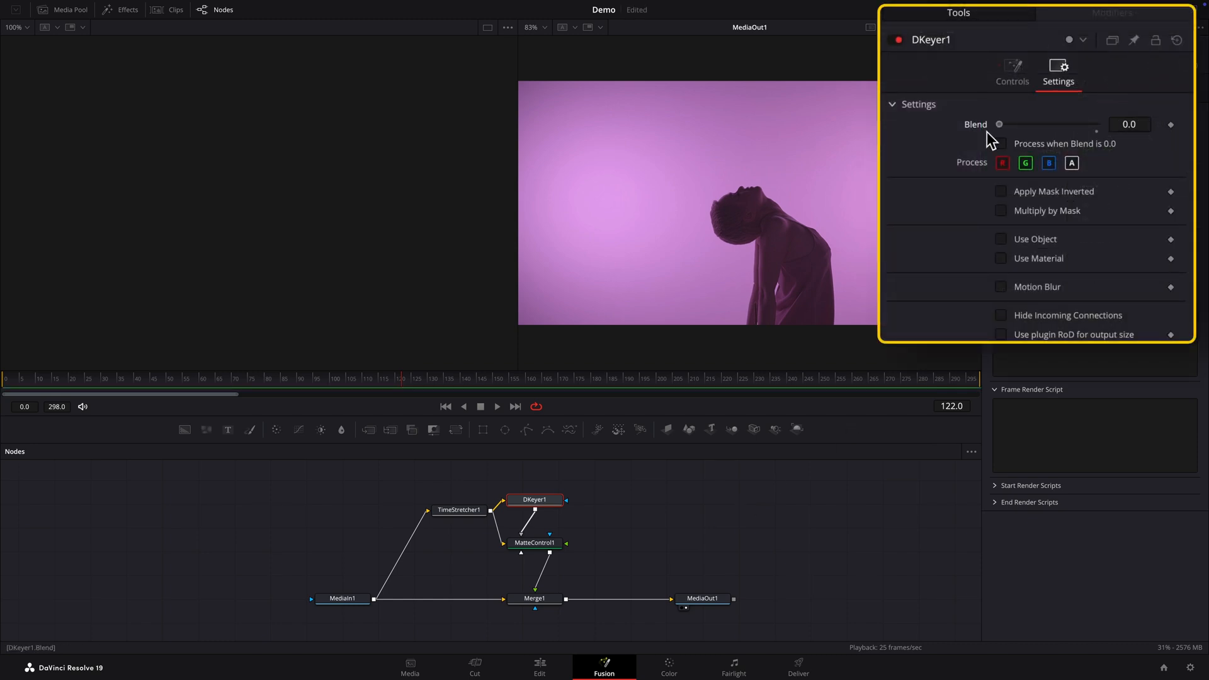
pyautogui.click(1171, 125)
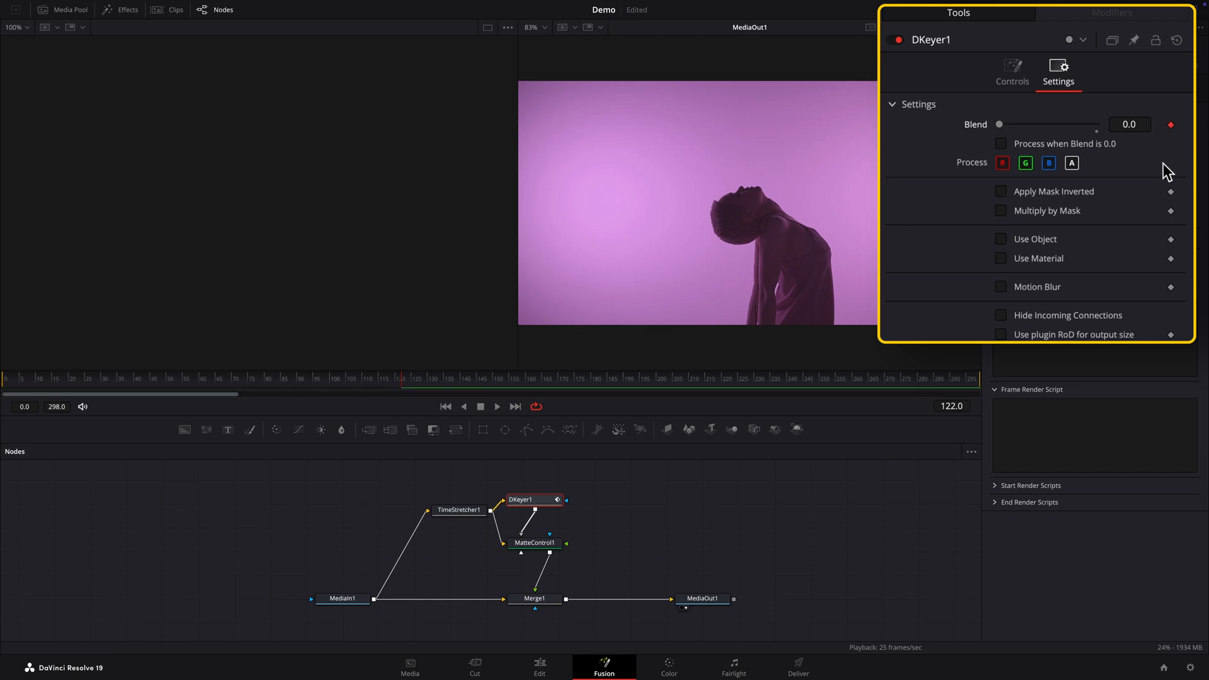
# Step: Set DKeyer1's Blend to 1.0 on frame 123 and play back the composite
pyautogui.press('Right')
pyautogui.moveTo(1004, 126); pyautogui.dragTo(1109, 127)
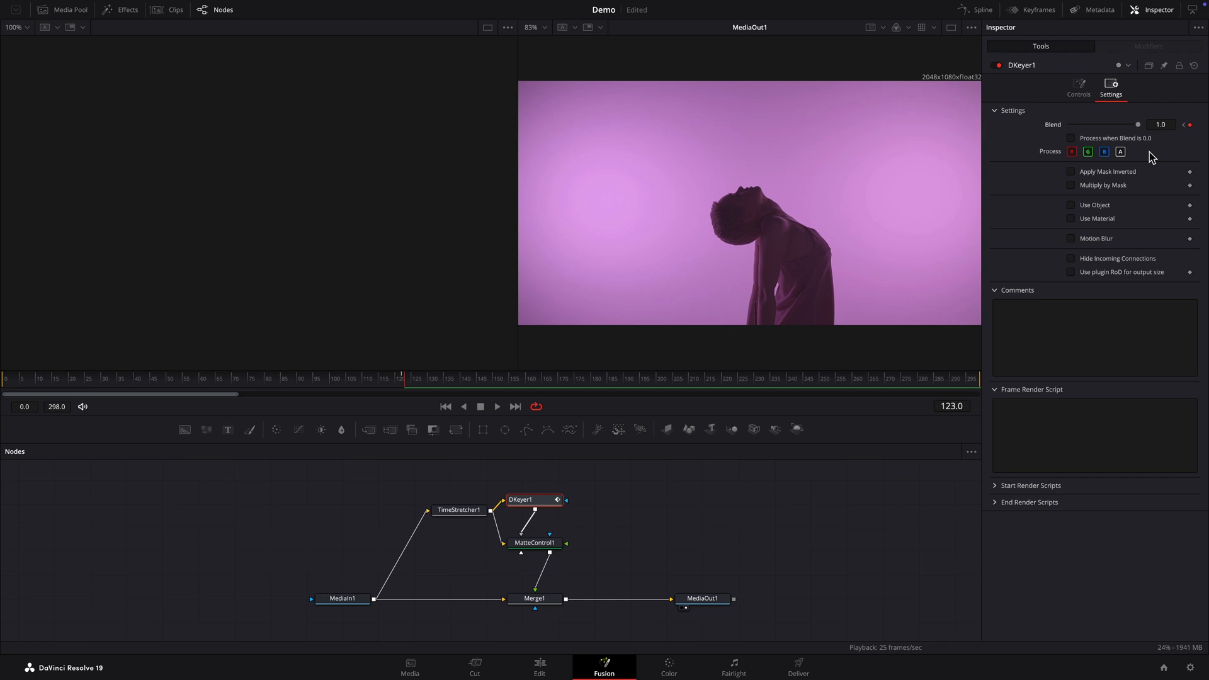
pyautogui.press('space')
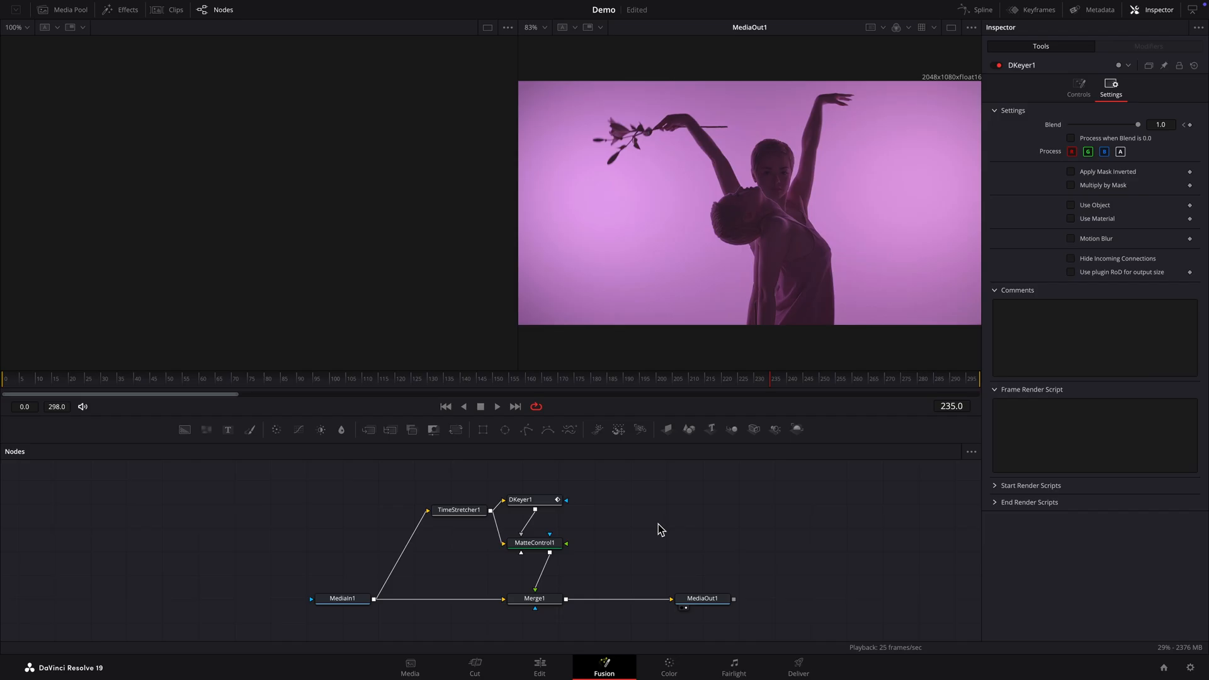
pyautogui.press('space')
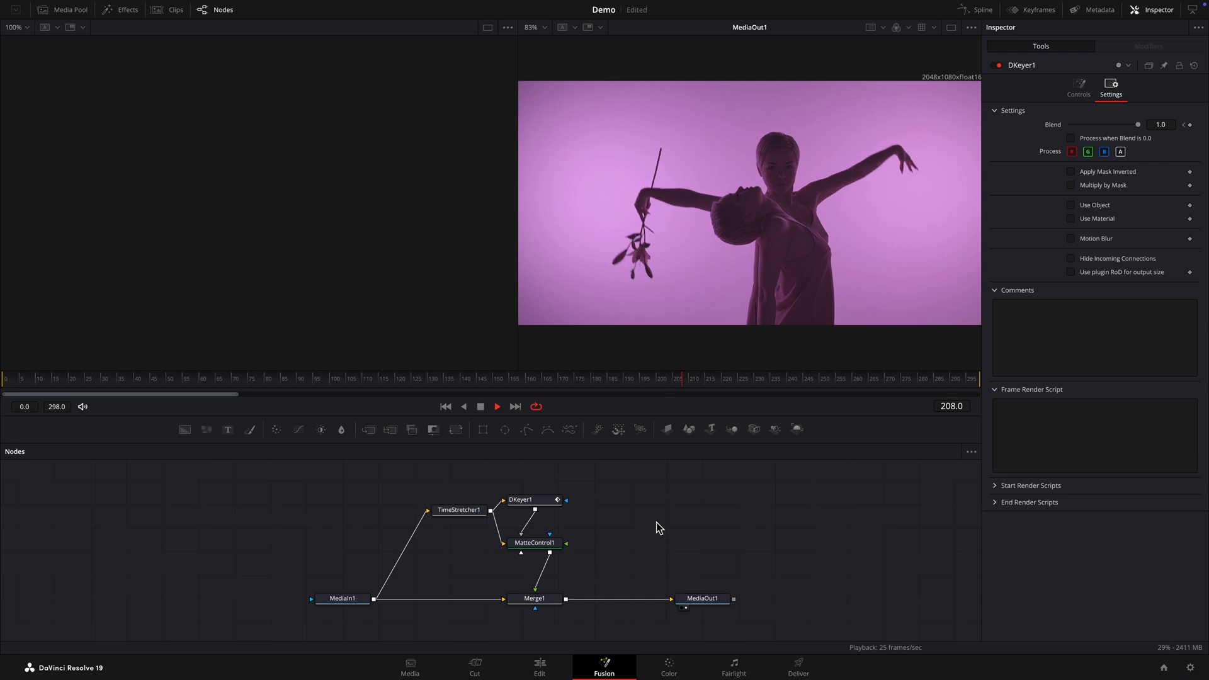
# Step: Stop the playback and go to frame 207 as the second freeze point
pyautogui.press('space')
pyautogui.click(951, 409)
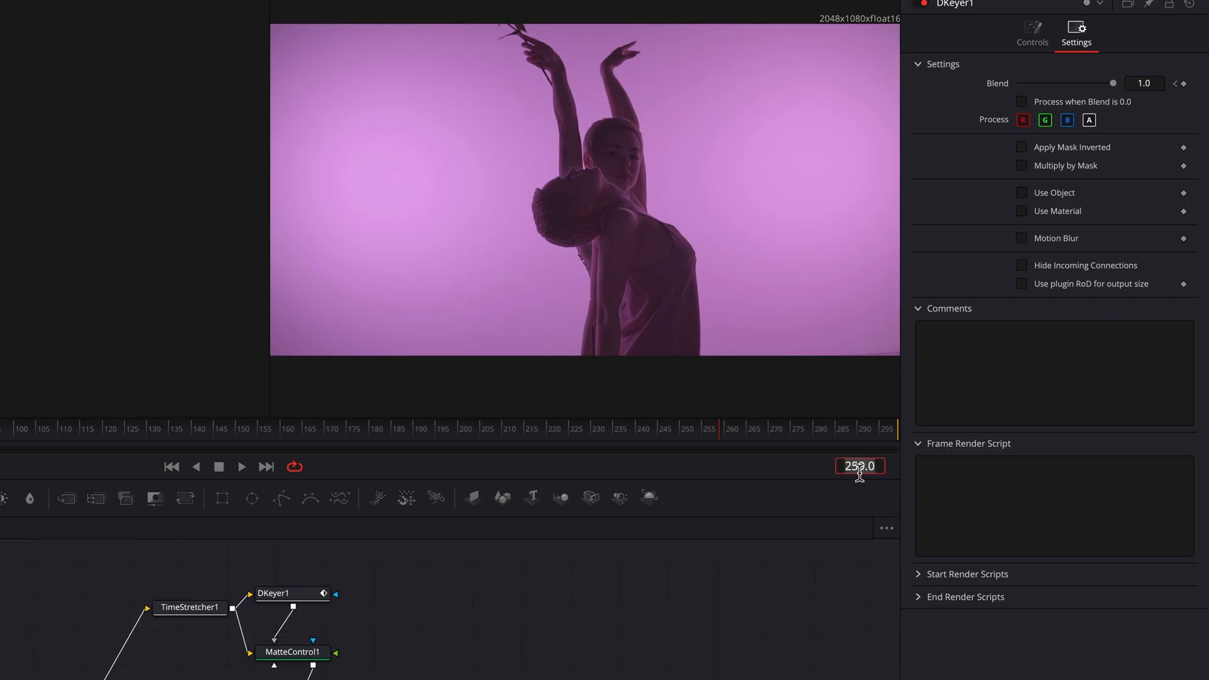
pyautogui.write('207')
pyautogui.press('Return')
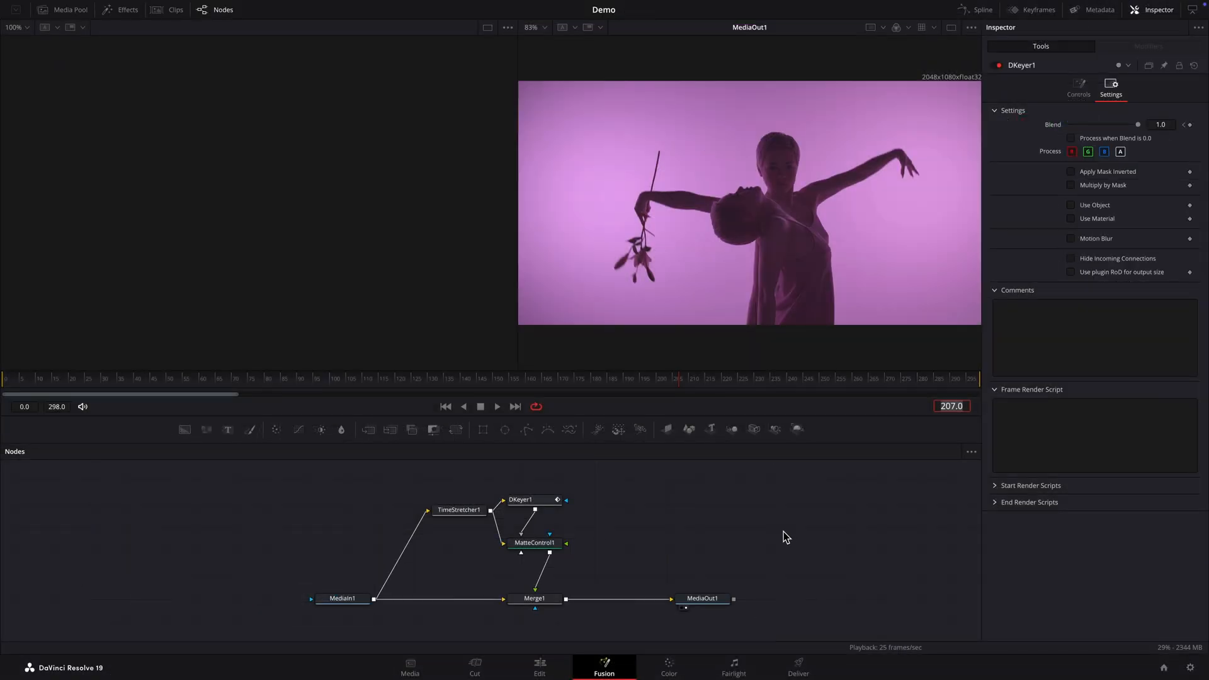
# Step: Add a second Time Stretcher node below Merge1 and feed it from MediaIn1's output
pyautogui.scroll(-3, 762, 533)
pyautogui.scroll(-2, 764, 535)
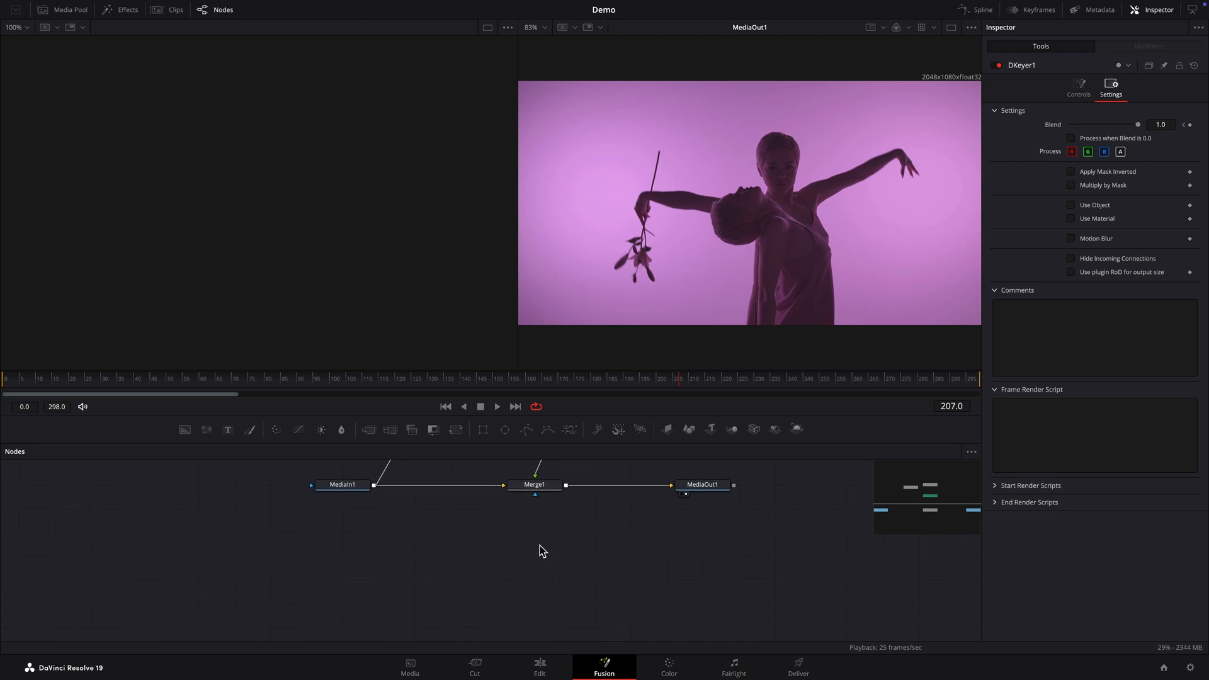
pyautogui.hotkey('shift', 'space')
pyautogui.write('tim')
pyautogui.press('Down')
pyautogui.press('Return')
pyautogui.moveTo(541, 547); pyautogui.dragTo(574, 565)
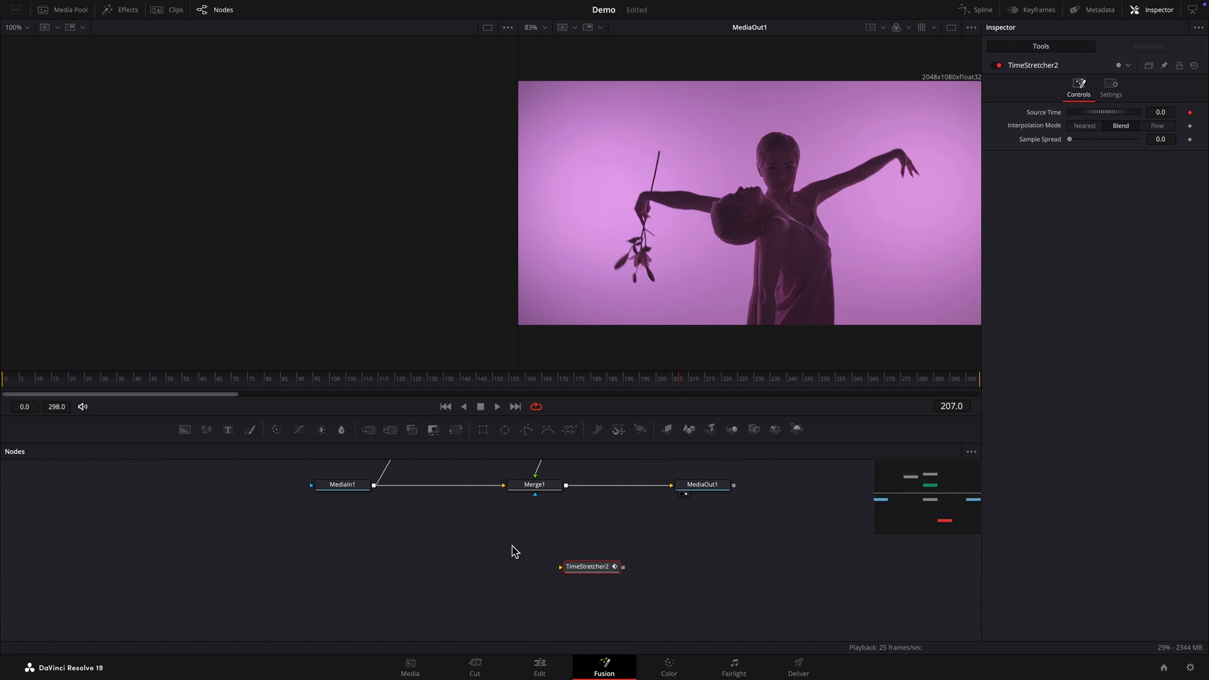
pyautogui.moveTo(374, 486); pyautogui.dragTo(549, 567)
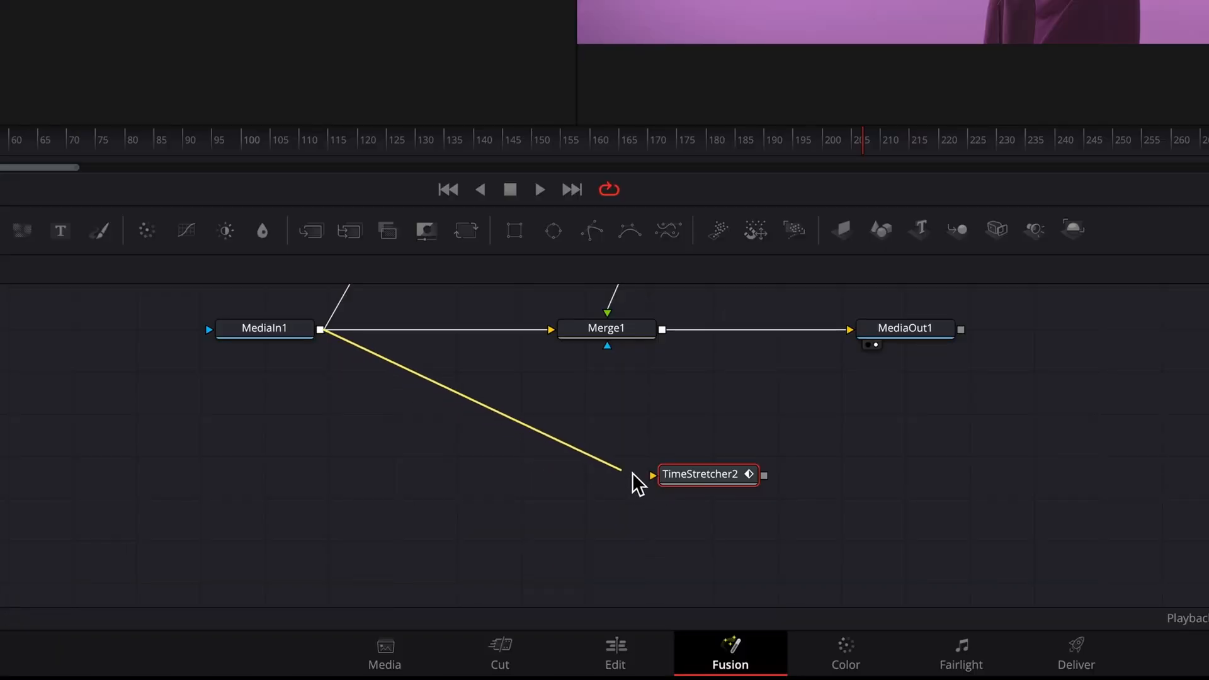
pyautogui.moveTo(636, 483); pyautogui.dragTo(663, 489)
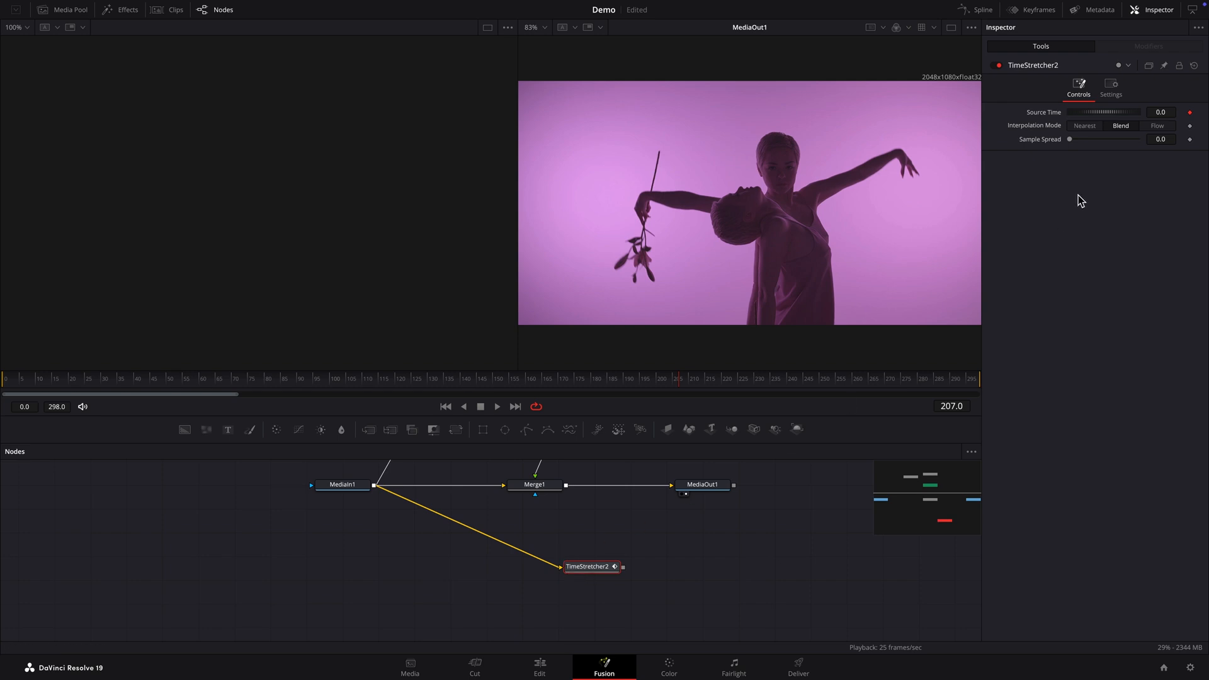
# Step: Remove the keyframe from TimeStretcher2's Source Time and set the value to 207
pyautogui.click(1190, 112)
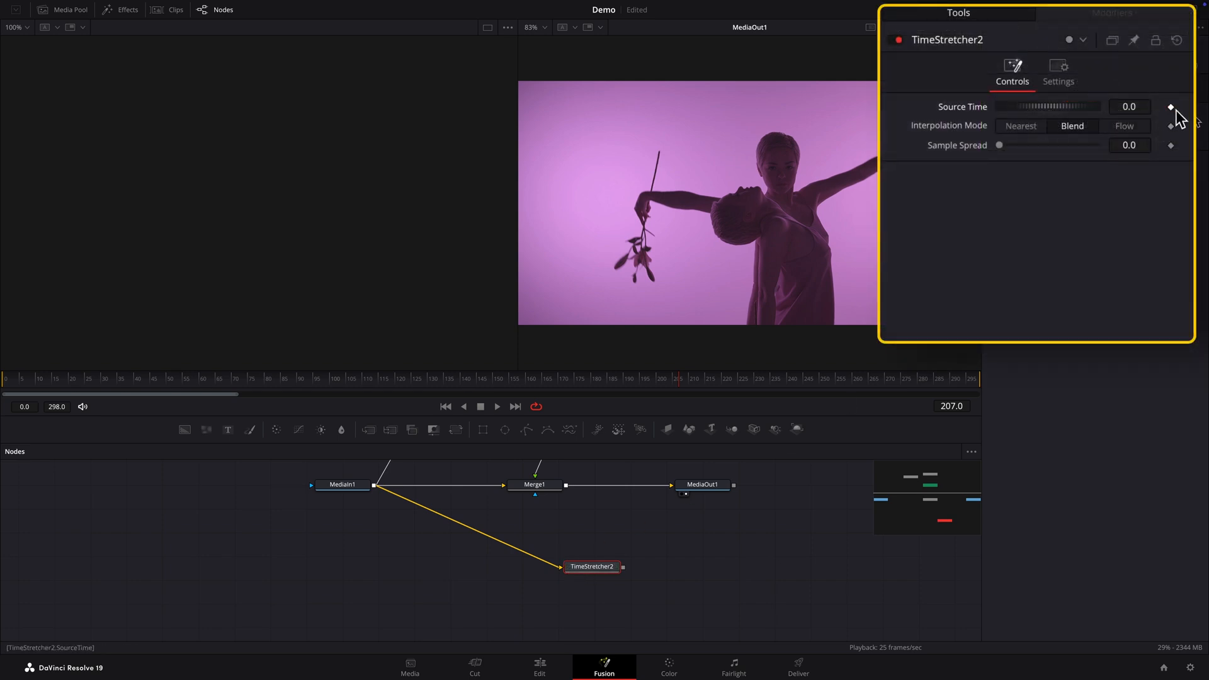
pyautogui.click(1140, 112)
pyautogui.write('207')
pyautogui.press('Tab')
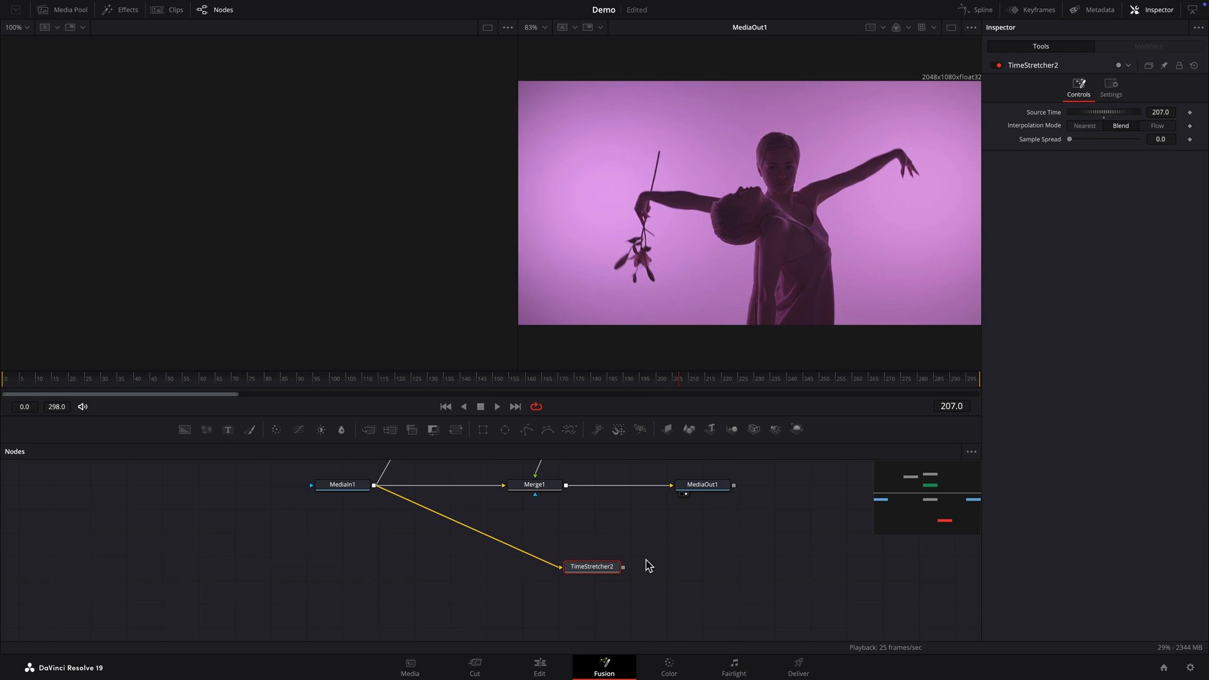
# Step: Add a 3D Keyer after TimeStretcher2 and show it in the second viewer
pyautogui.hotkey('shift', 'space')
pyautogui.write('tim3dk')
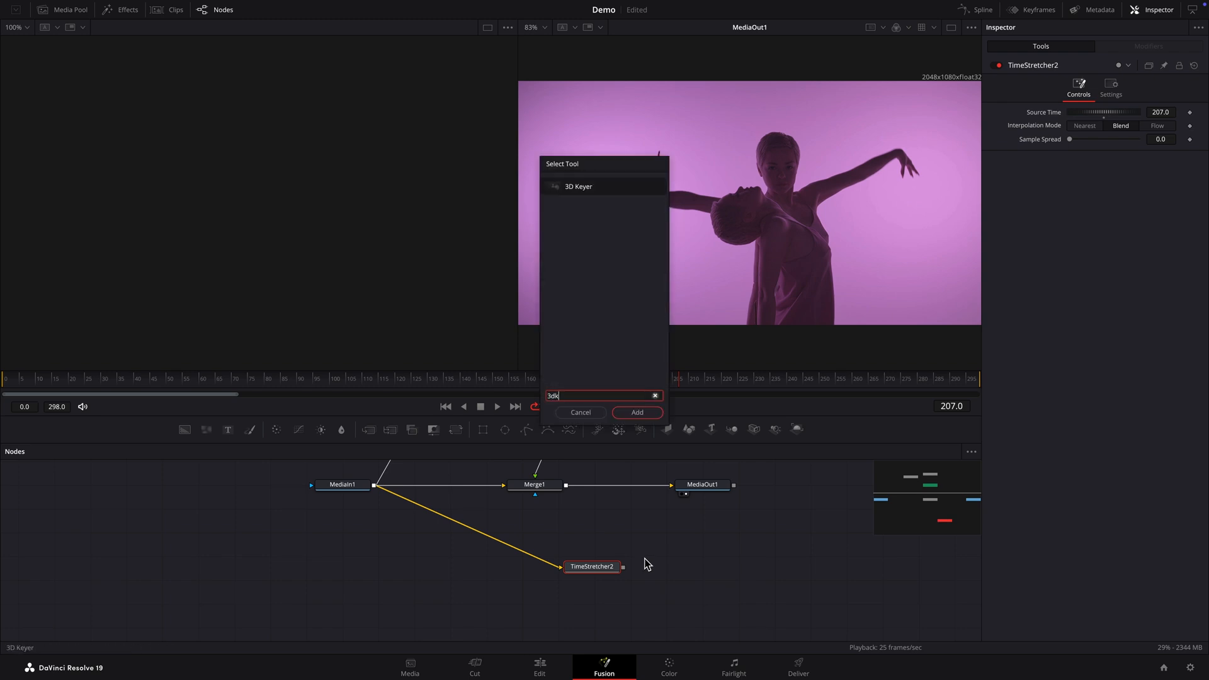
pyautogui.press('Return')
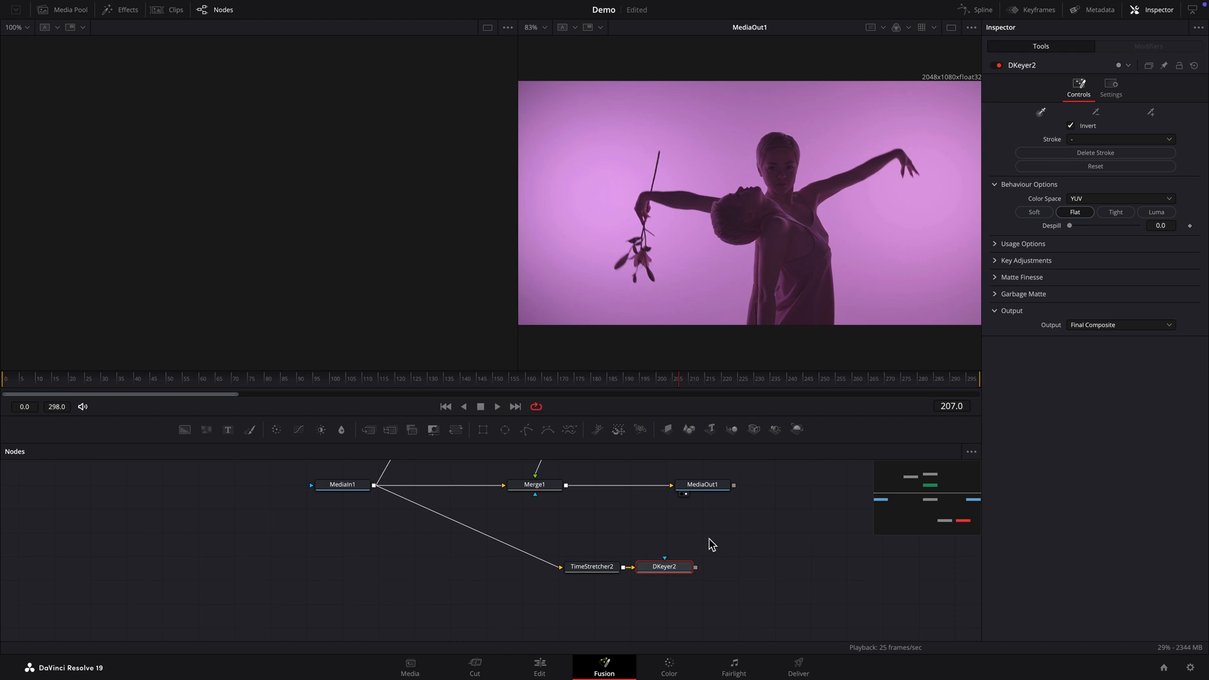
pyautogui.press('2')
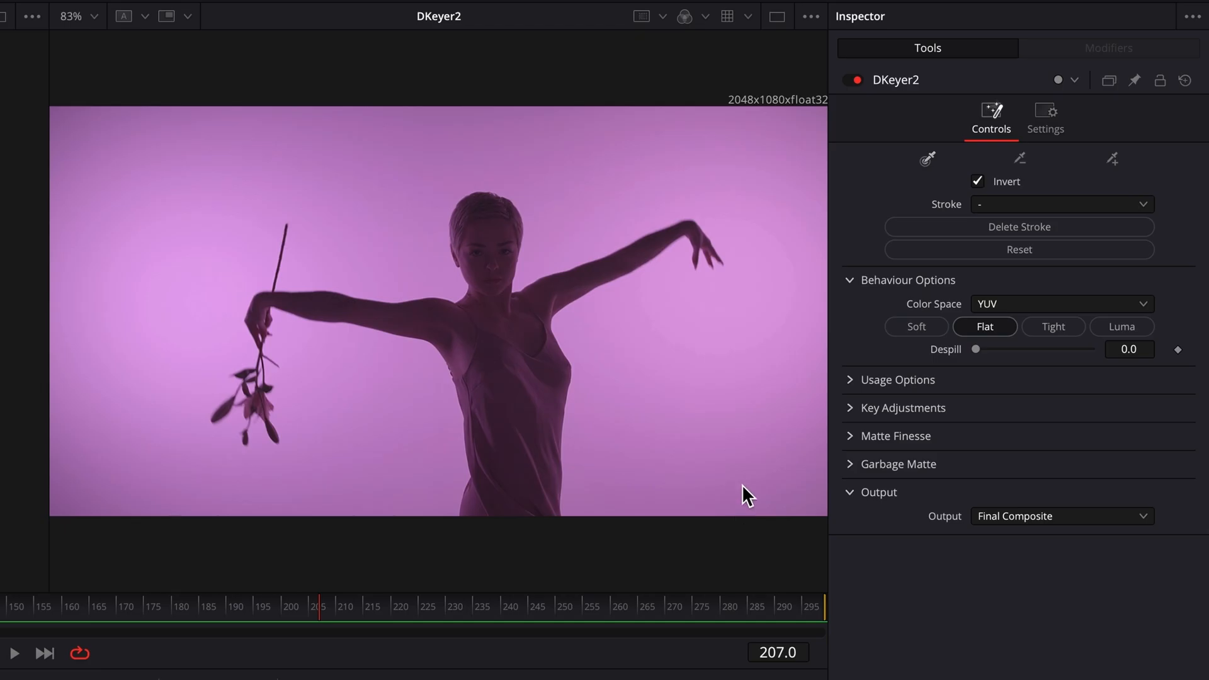
# Step: Key out the pink backdrop with DKeyer2, adding the dark upper-left corner to the selection, and turn off Invert
pyautogui.moveTo(929, 301); pyautogui.dragTo(956, 164)
pyautogui.moveTo(788, 255)
pyautogui.mouseDown()
pyautogui.moveTo(774, 202)
pyautogui.moveTo(735, 177)
pyautogui.moveTo(580, 150)
pyautogui.mouseUp()
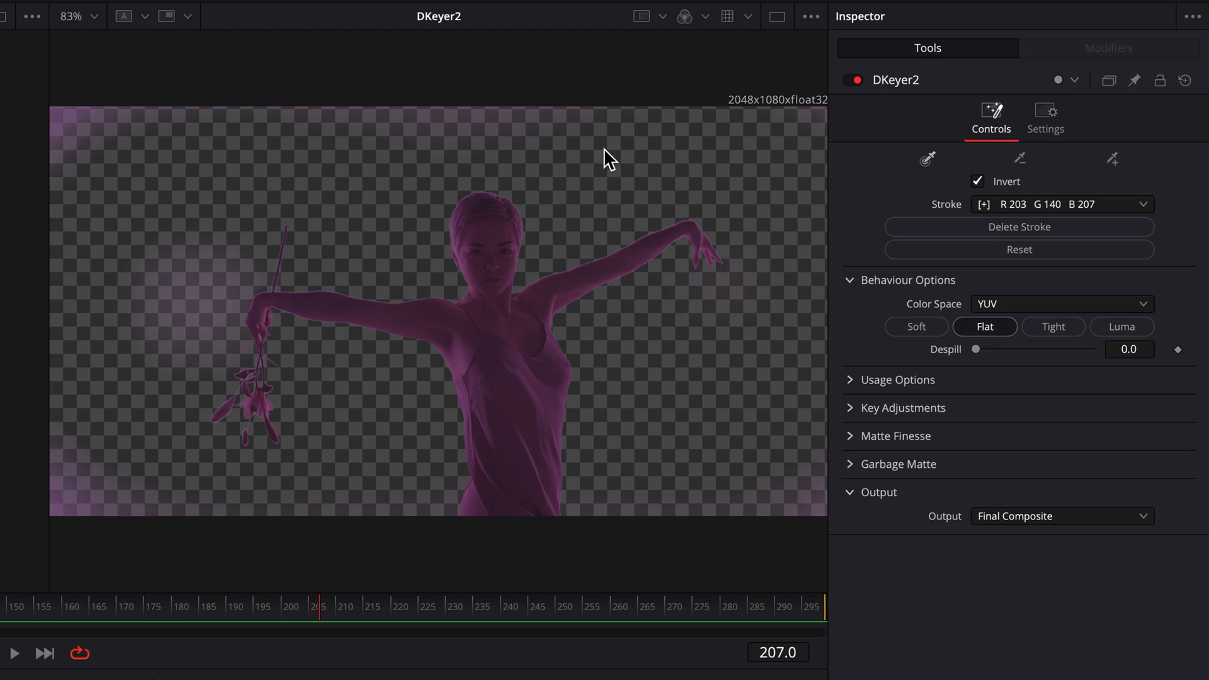
pyautogui.click(1113, 160)
pyautogui.moveTo(189, 133); pyautogui.dragTo(53, 114)
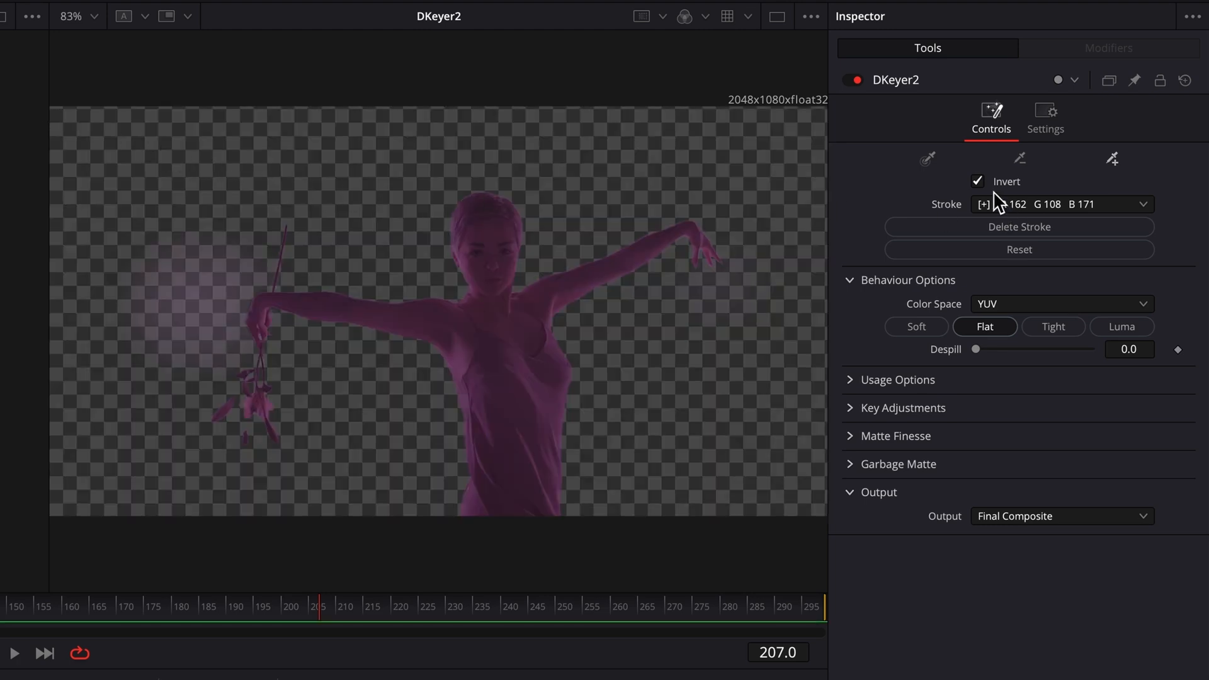
pyautogui.click(977, 181)
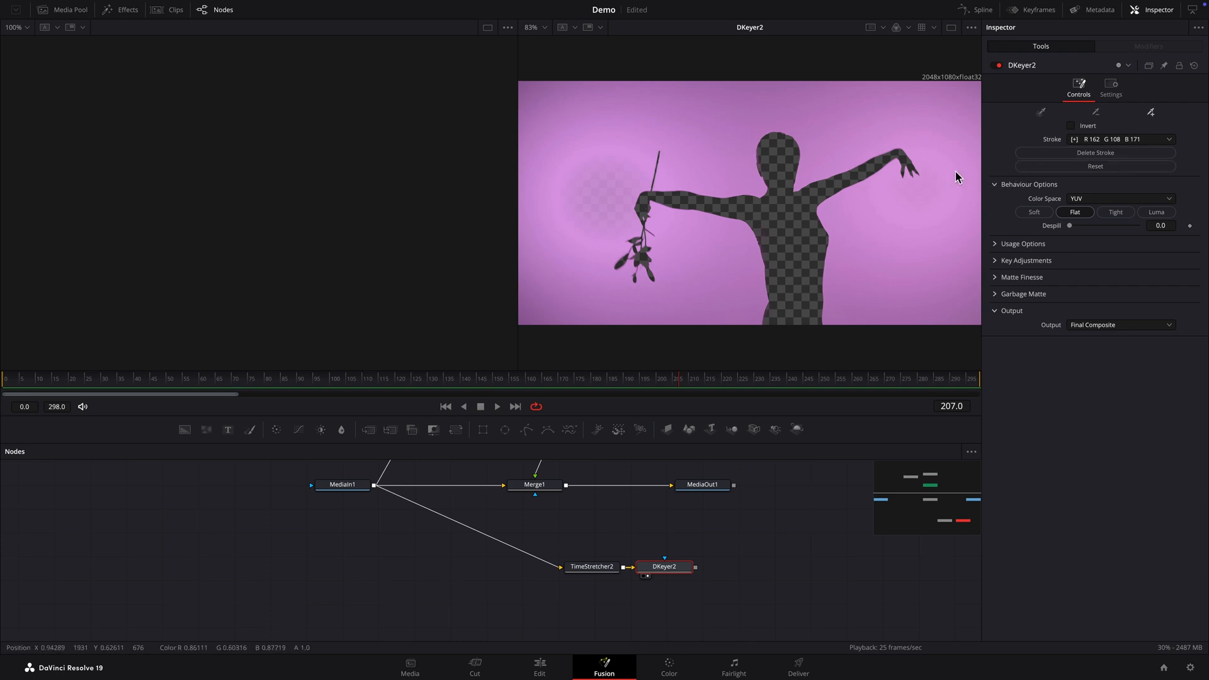
# Step: Using the alpha view, set DKeyer2's Matte Finesse Clean Black to 51.2 and Clean White to 39.4, and return the viewer to color
pyautogui.click(909, 27)
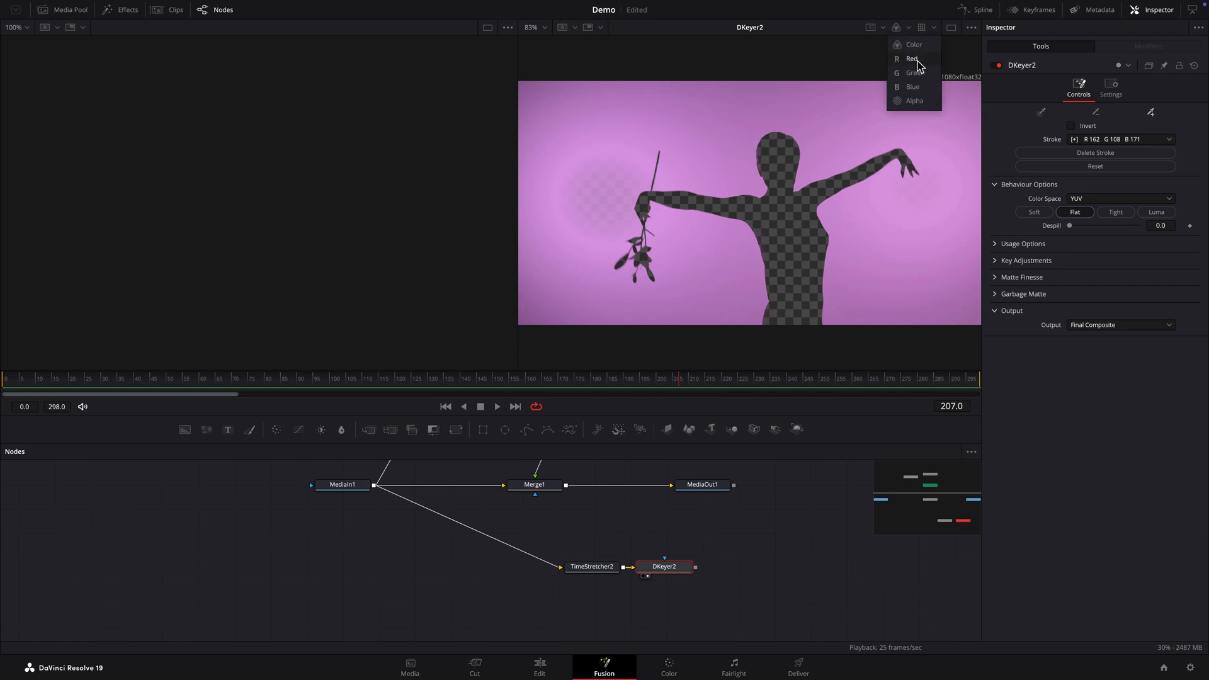
pyautogui.click(916, 100)
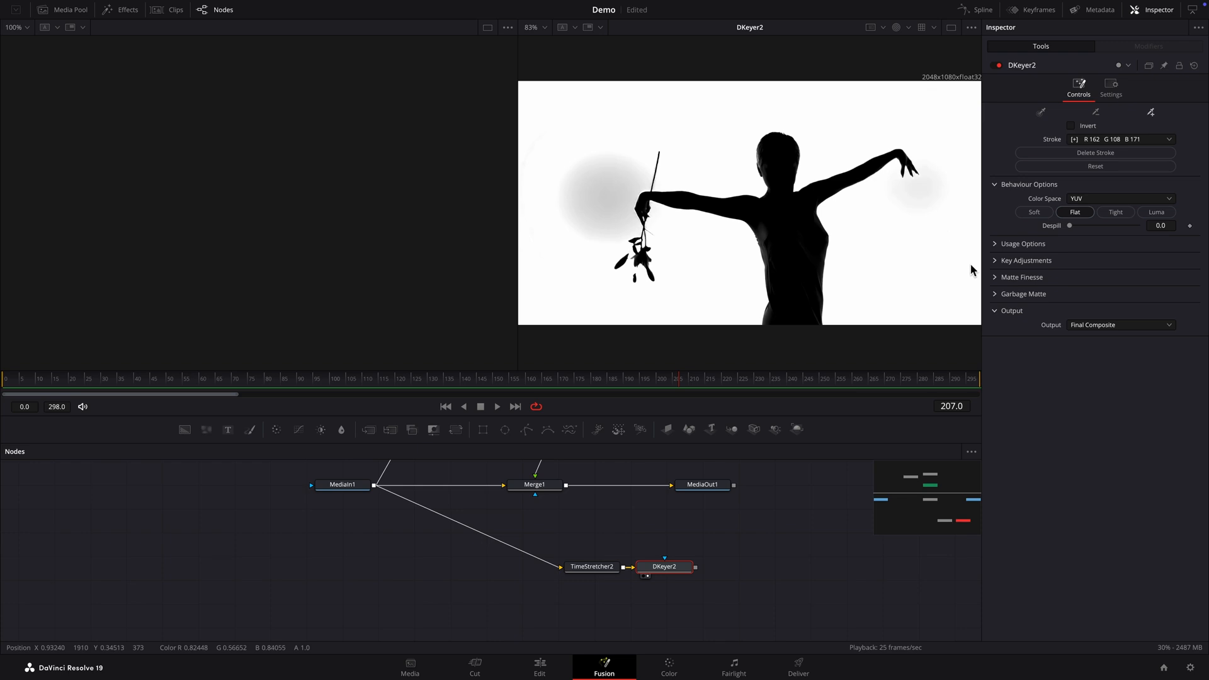
pyautogui.click(997, 279)
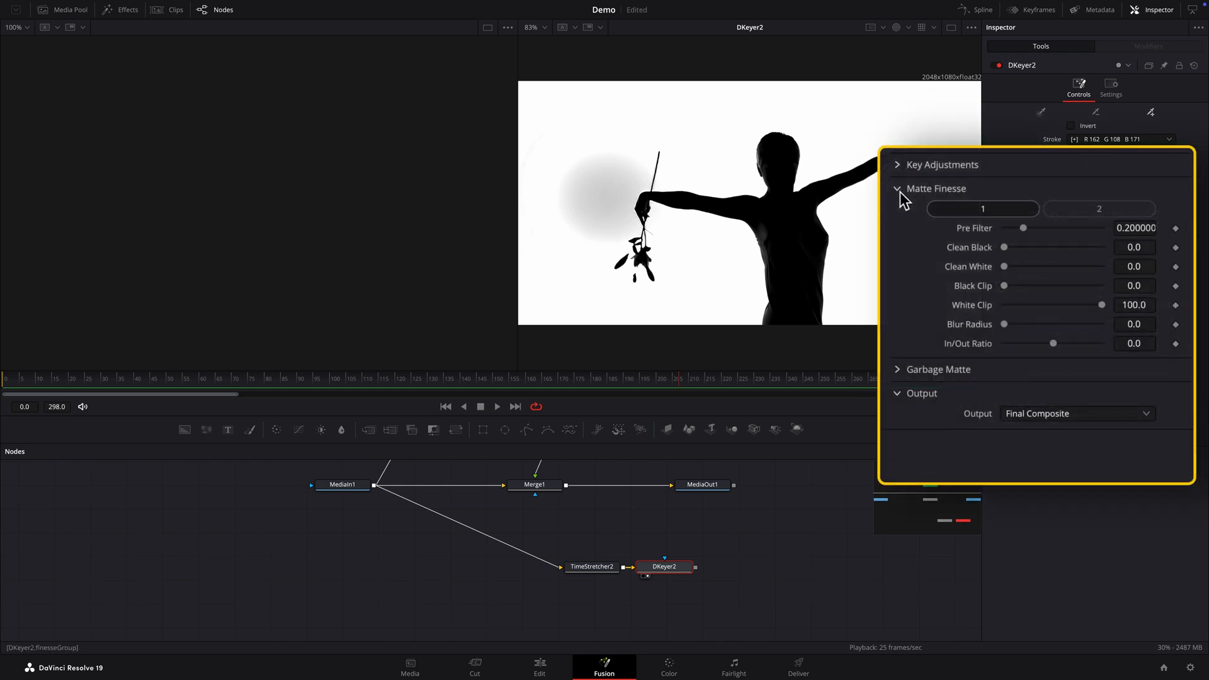
pyautogui.moveTo(1004, 248); pyautogui.dragTo(1055, 248)
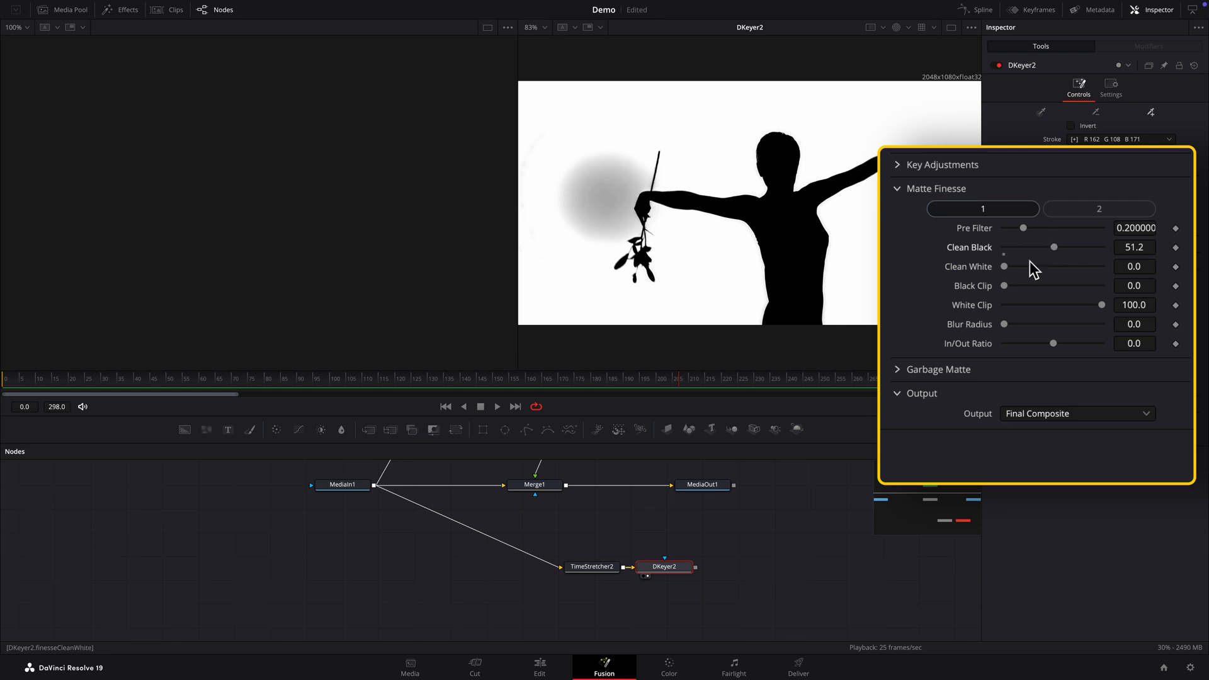
pyautogui.moveTo(1005, 267); pyautogui.dragTo(1040, 267)
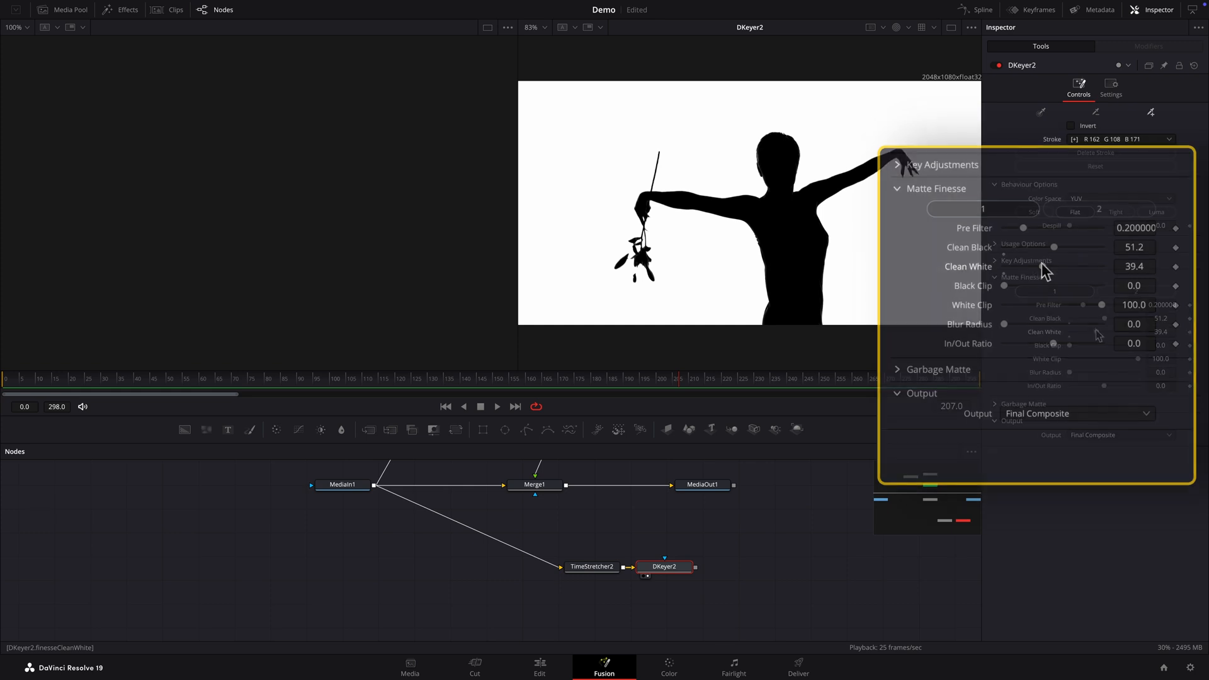
pyautogui.click(909, 28)
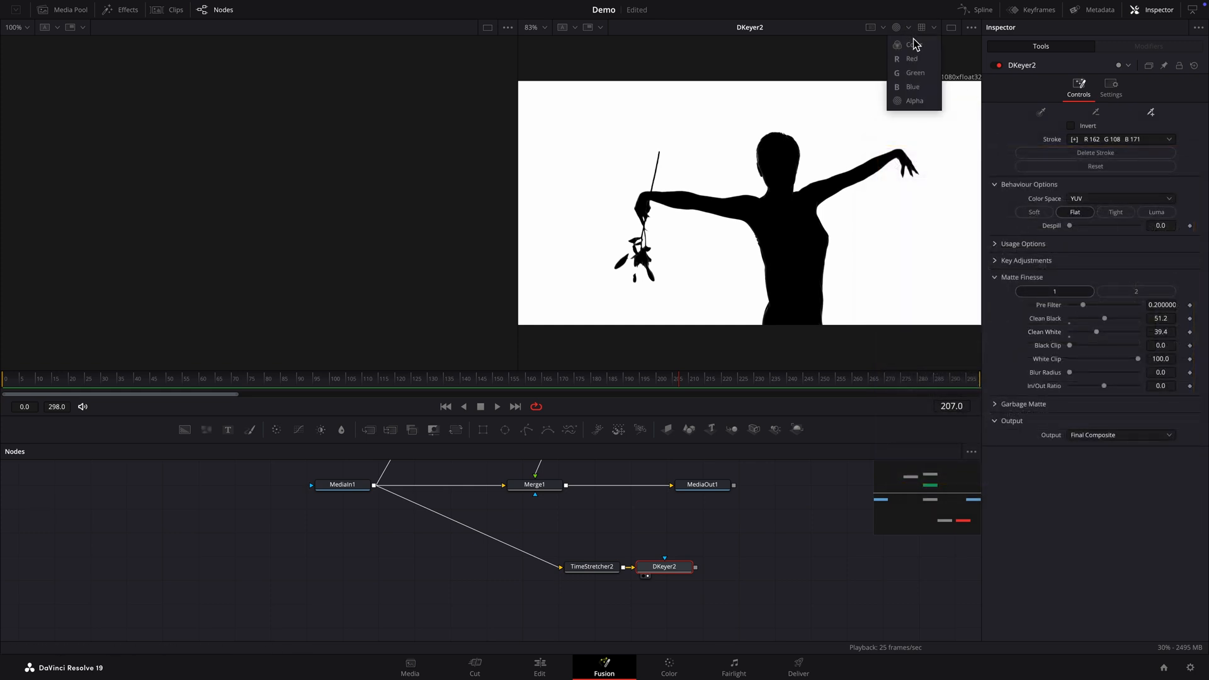
pyautogui.click(917, 49)
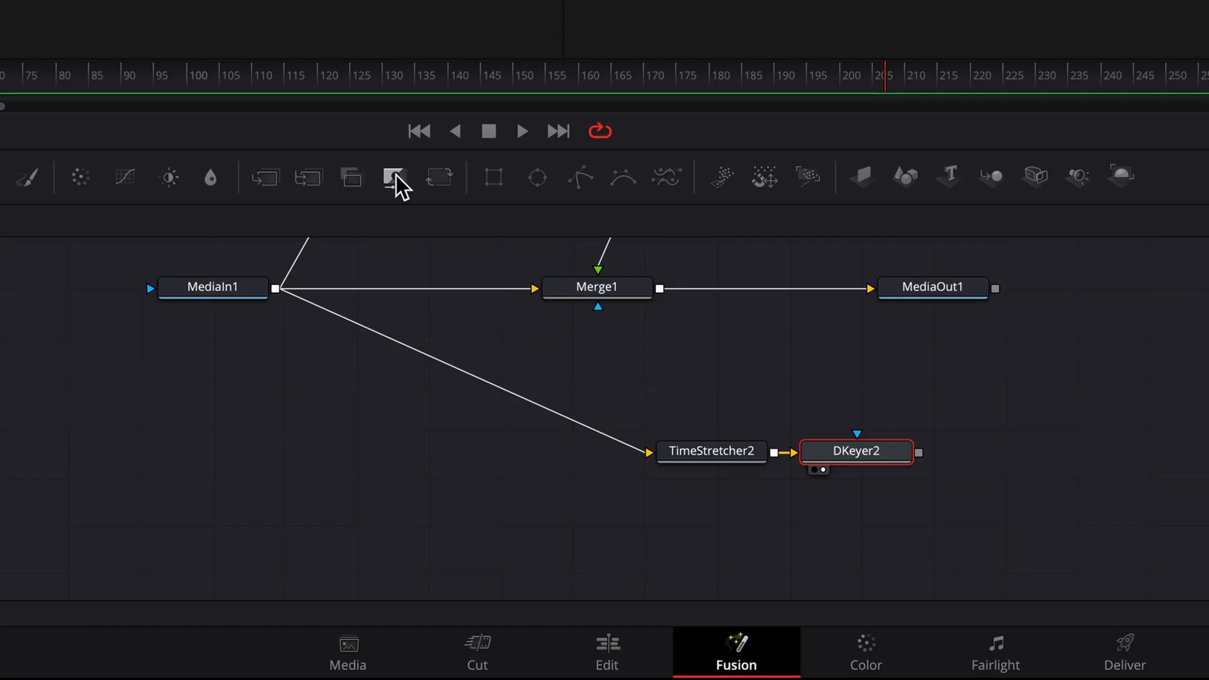
# Step: Add a Matte Control node above DKeyer2 fed by TimeStretcher2, and move the three nodes further down the graph
pyautogui.moveTo(434, 429); pyautogui.dragTo(451, 461)
pyautogui.moveTo(428, 240); pyautogui.dragTo(850, 384)
pyautogui.moveTo(775, 452); pyautogui.dragTo(786, 383)
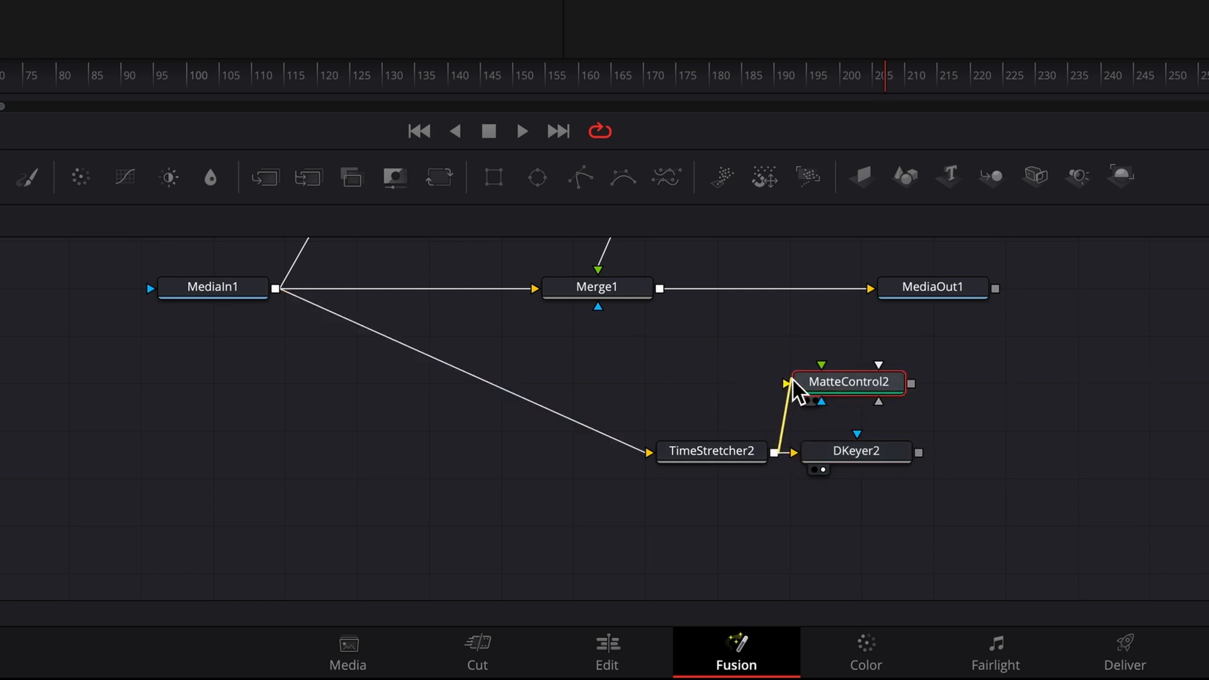
pyautogui.moveTo(659, 350); pyautogui.dragTo(969, 498)
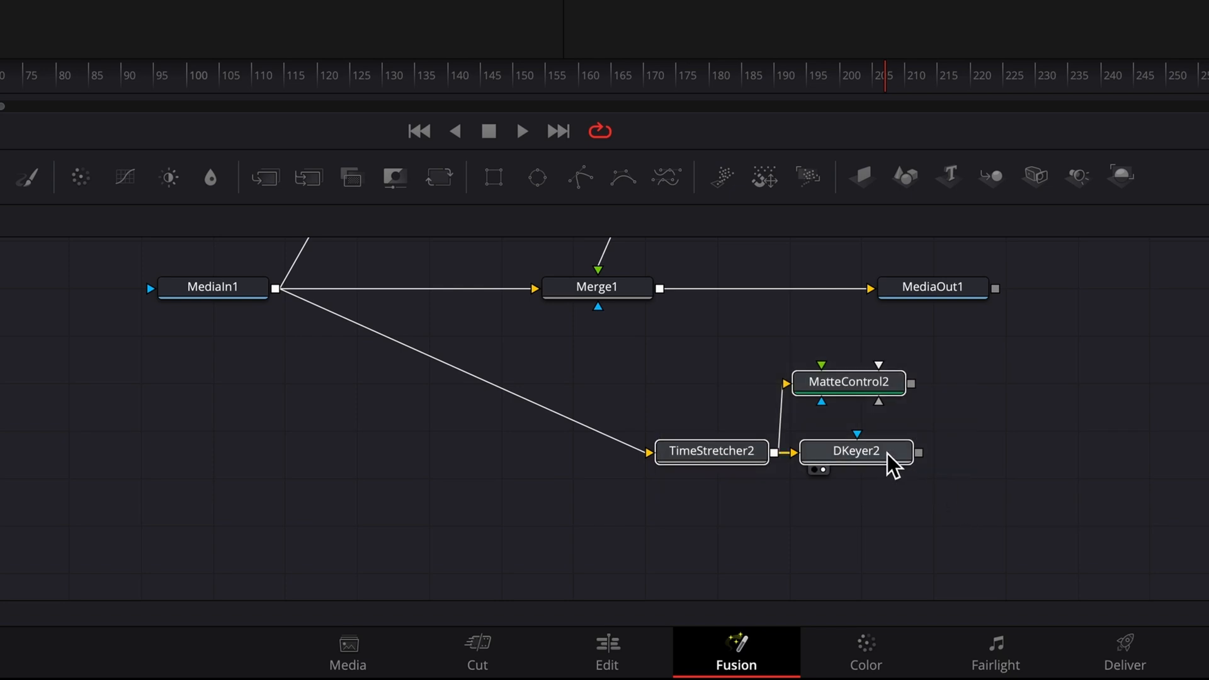
pyautogui.moveTo(886, 456); pyautogui.dragTo(889, 520)
pyautogui.click(977, 447)
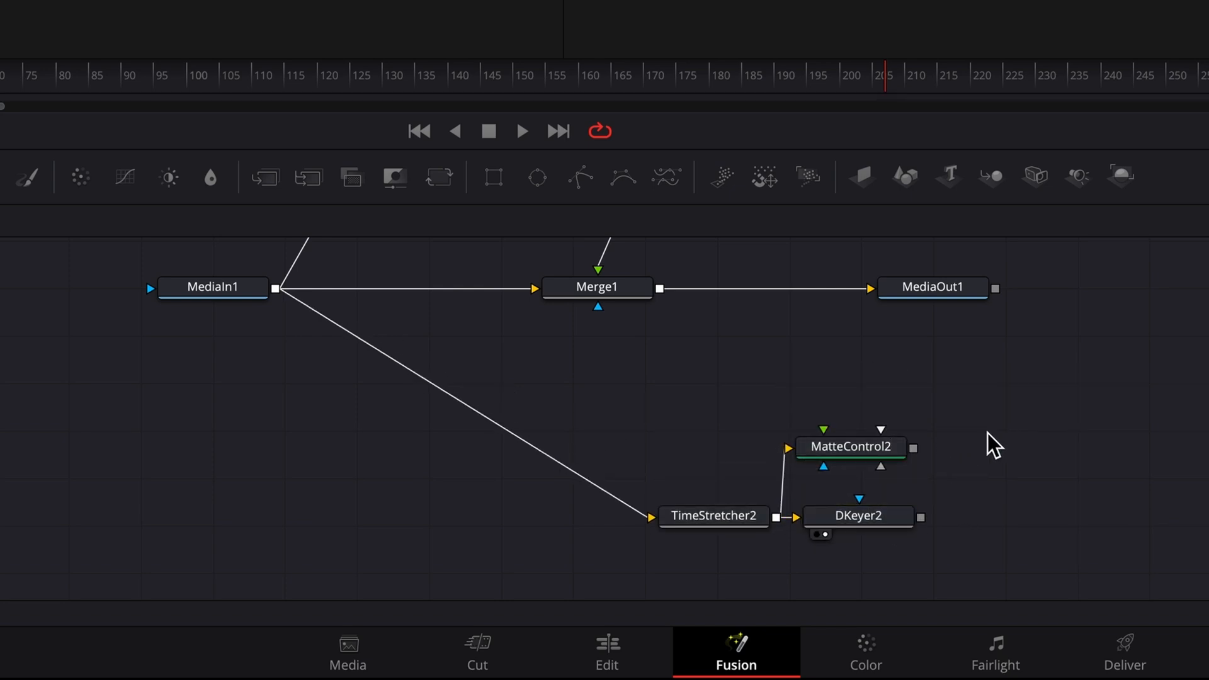
# Step: Connect DKeyer2's output to MatteControl2 as its Garbage Matte
pyautogui.press('alt')
pyautogui.moveTo(922, 518); pyautogui.dragTo(874, 446)
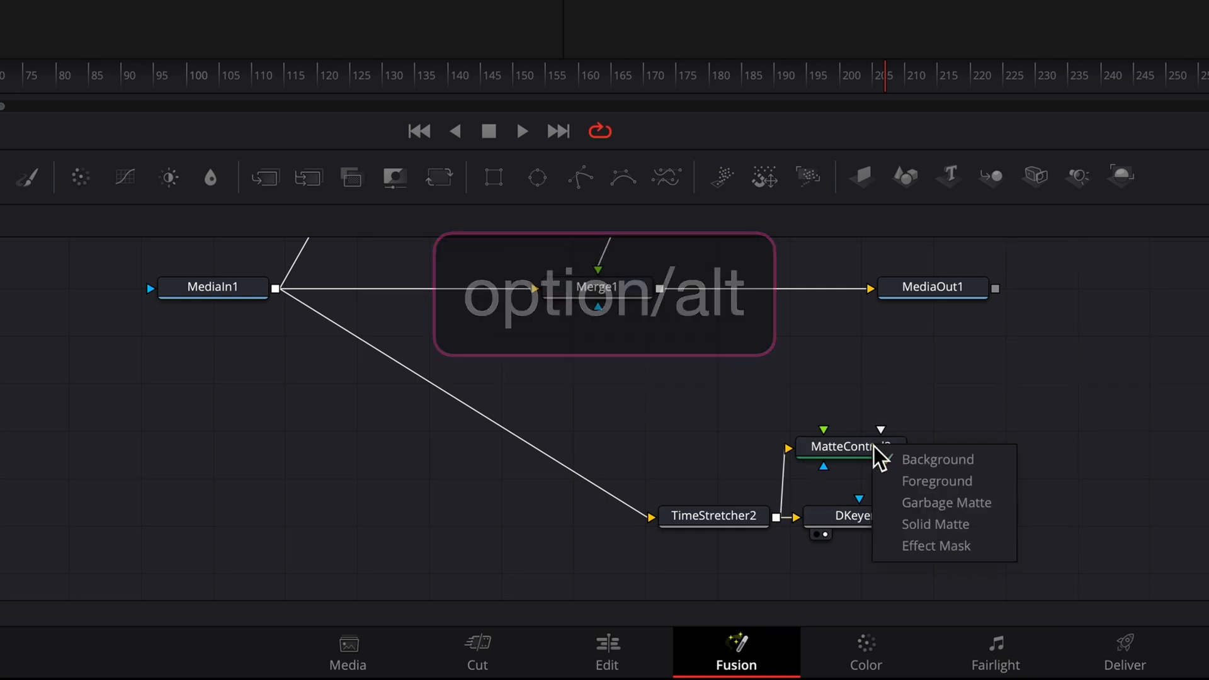
pyautogui.click(981, 501)
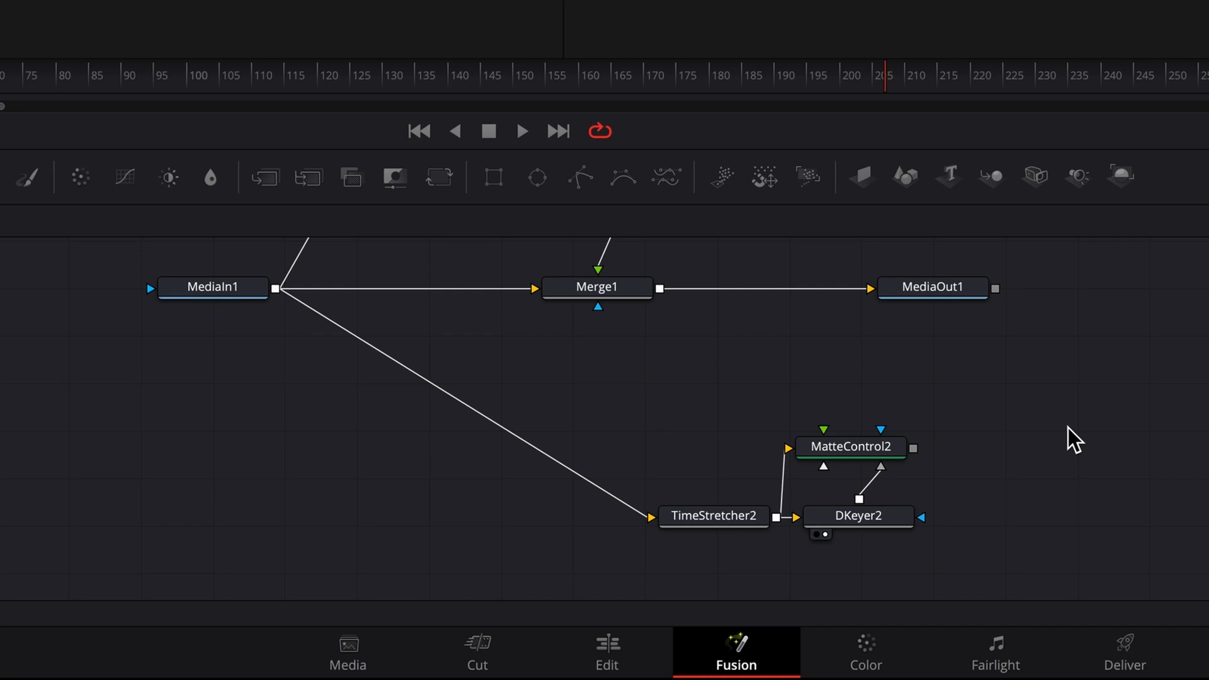
# Step: Merge MatteControl2's output over Merge1, placing the new Merge node in line between Merge1 and MediaOut1
pyautogui.moveTo(954, 295); pyautogui.dragTo(1116, 294)
pyautogui.moveTo(915, 449); pyautogui.dragTo(659, 286)
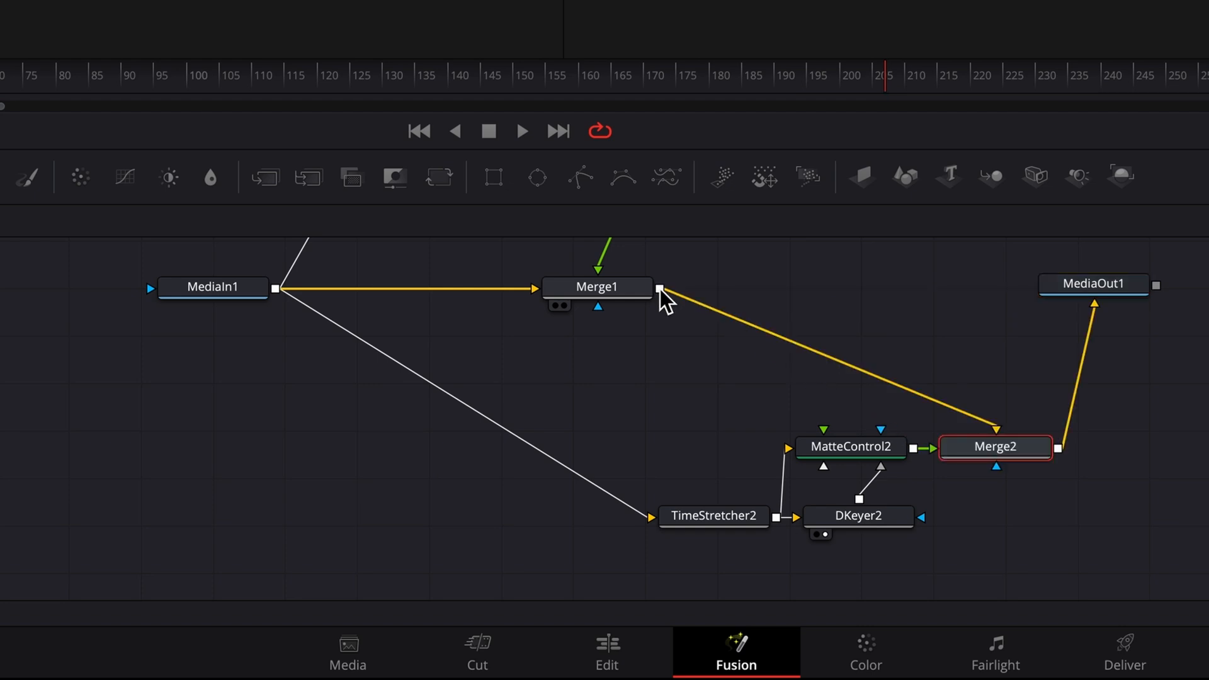
pyautogui.moveTo(991, 445); pyautogui.dragTo(871, 281)
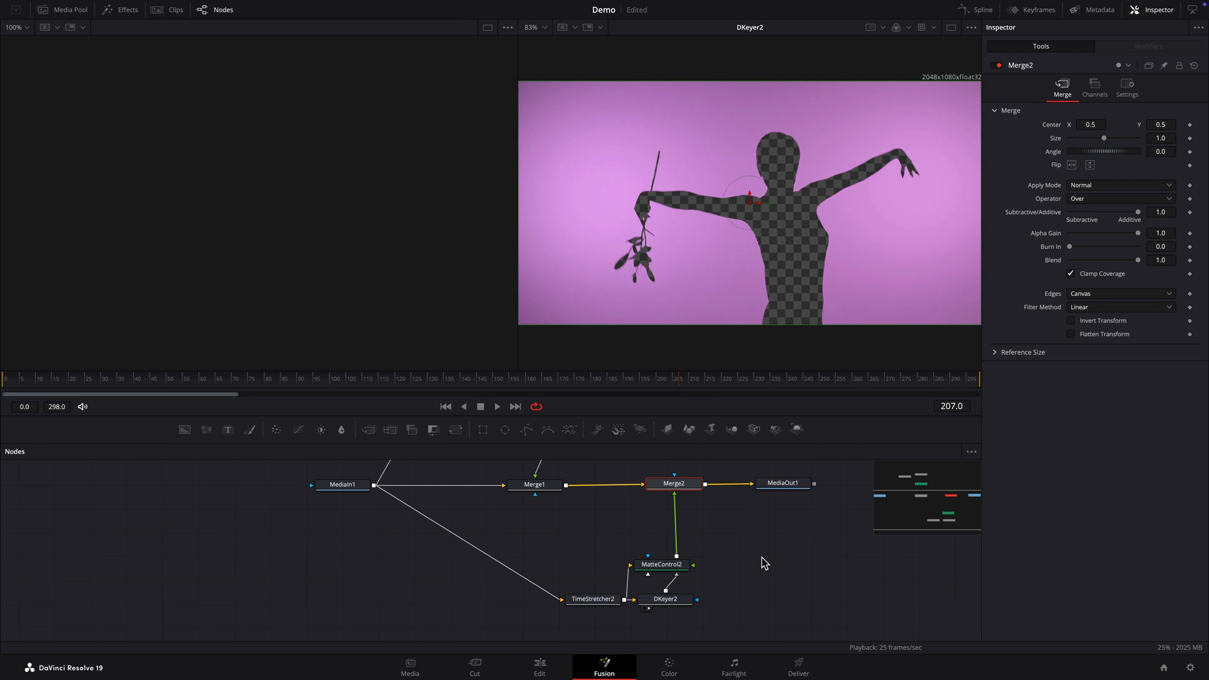
# Step: Keyframe DKeyer2's Blend at 0.0 on frame 206, just before the second freeze point
pyautogui.click(666, 600)
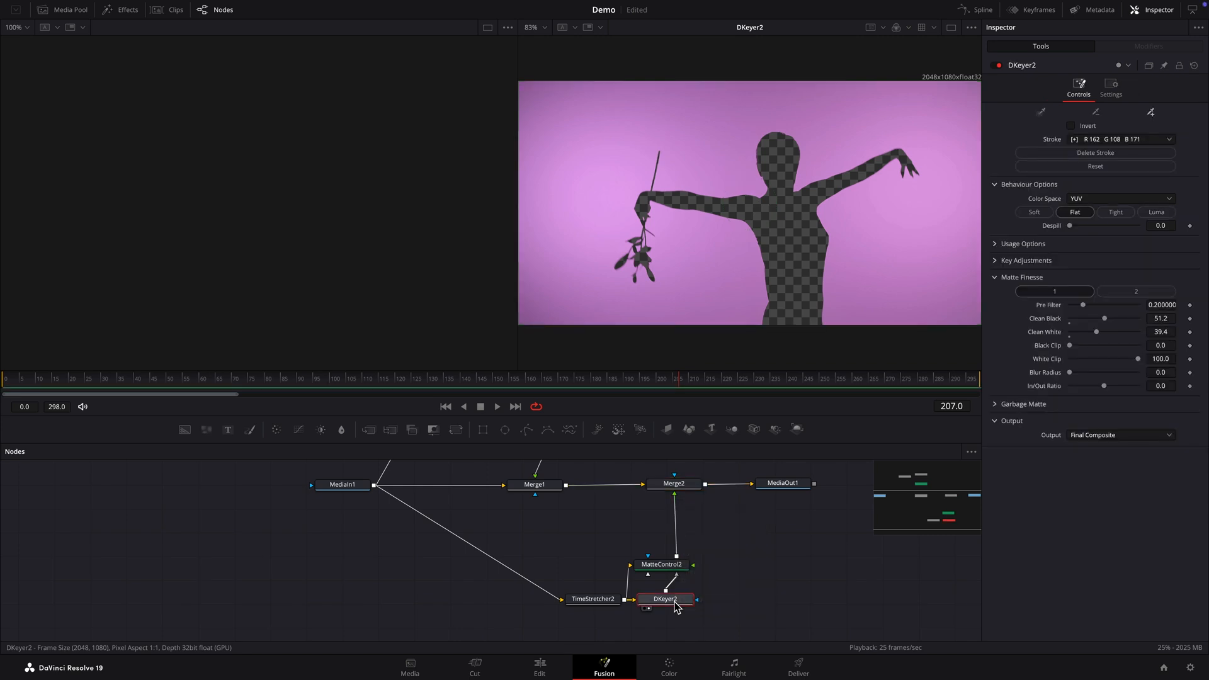
pyautogui.press('Left')
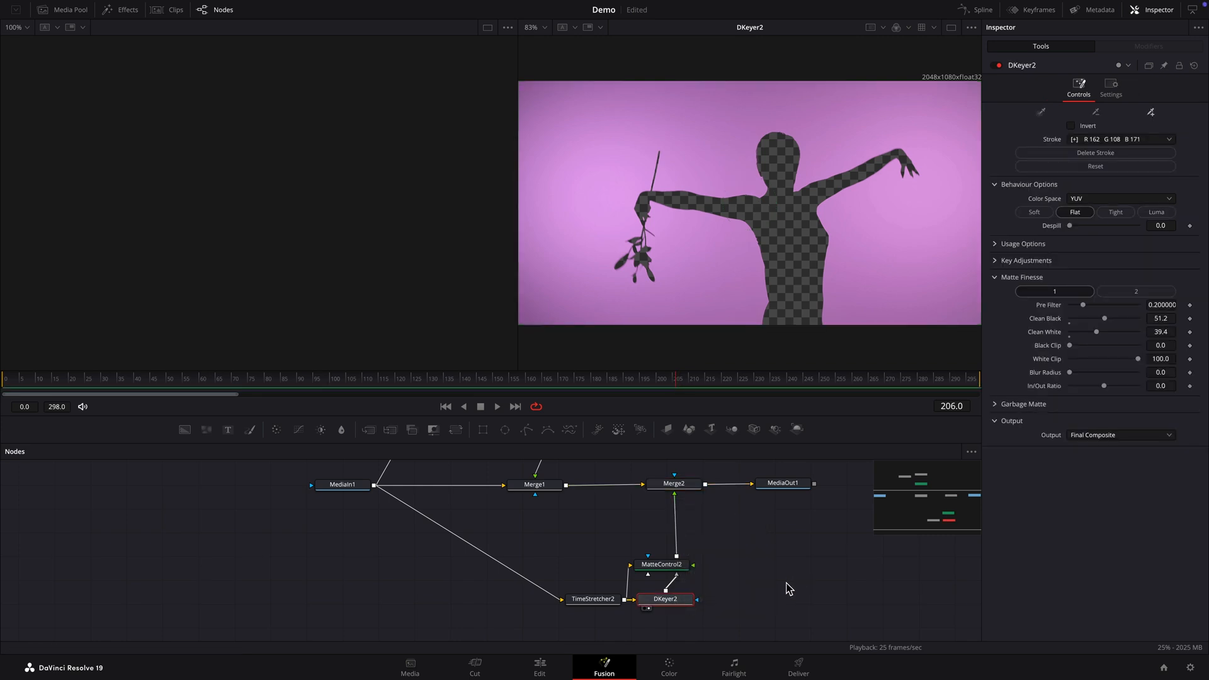
pyautogui.click(1112, 93)
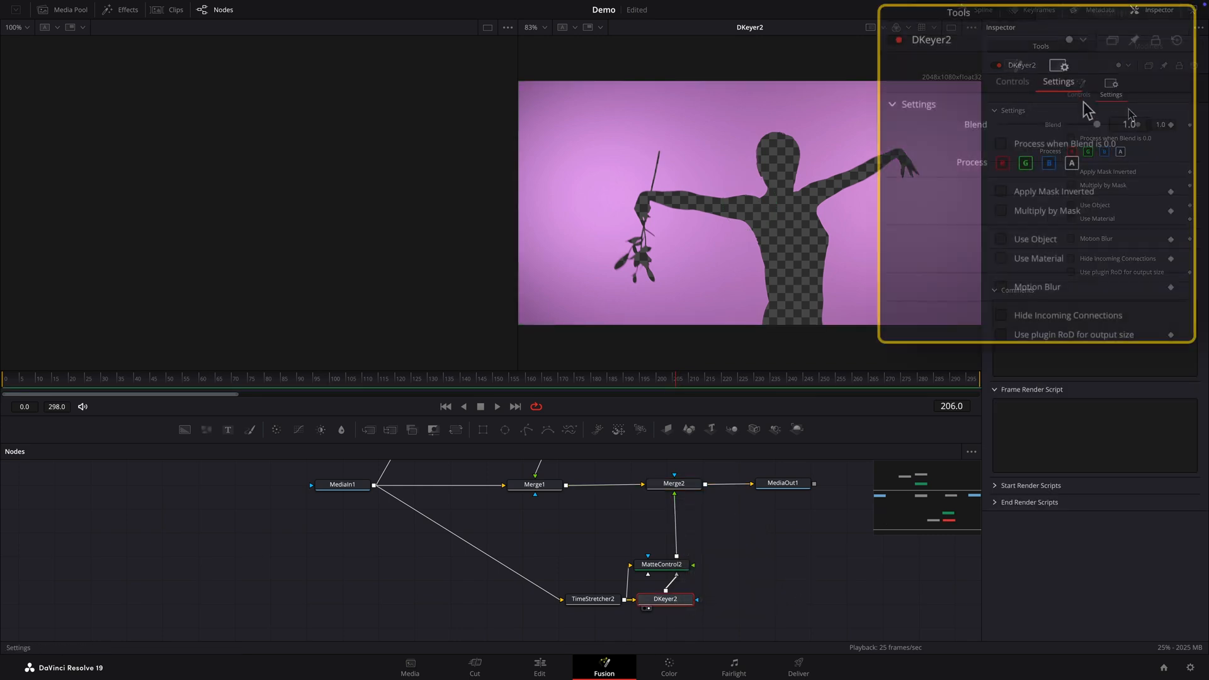
pyautogui.moveTo(1140, 125); pyautogui.dragTo(1070, 128)
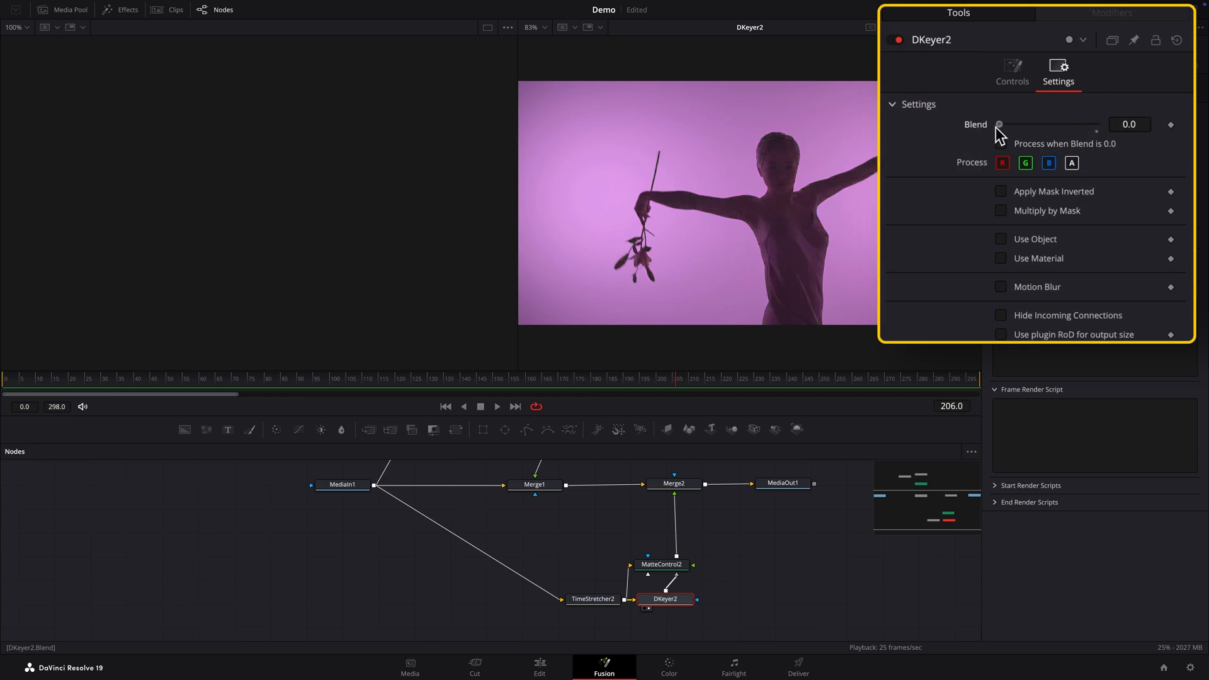
pyautogui.click(1171, 125)
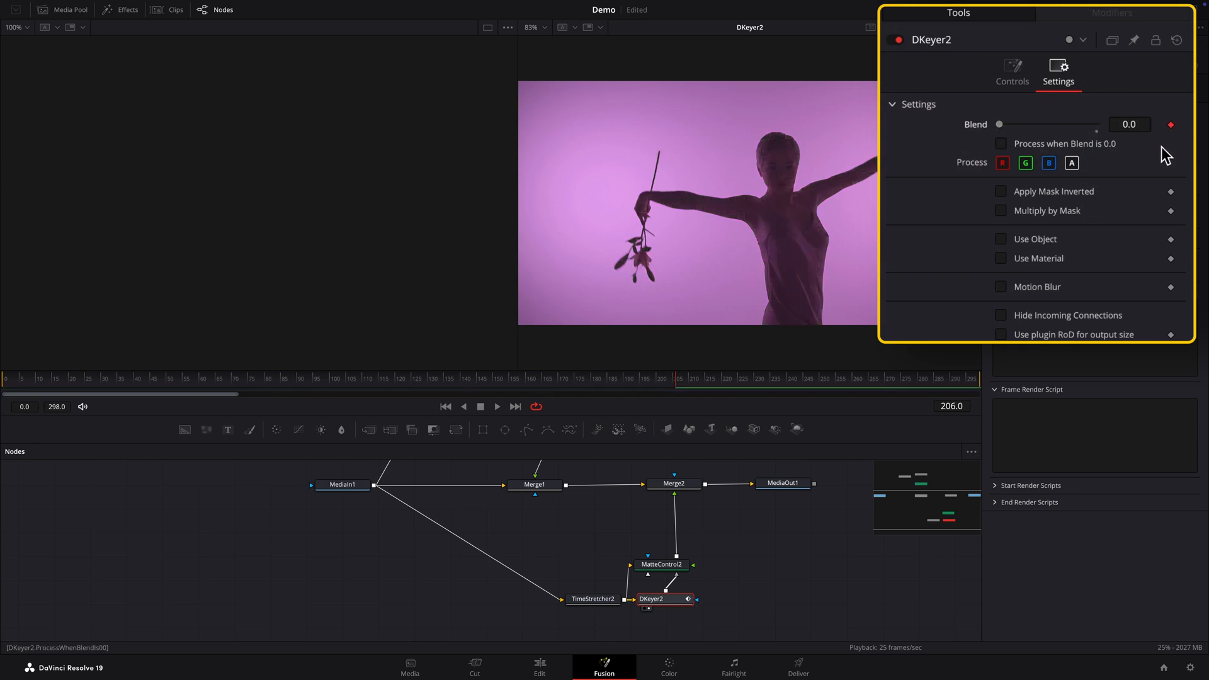
# Step: Set DKeyer2's Blend to 1.0 on frame 207, and play back the composite with MediaOut1 in the second viewer
pyautogui.press('Right')
pyautogui.moveTo(1000, 124); pyautogui.dragTo(1128, 125)
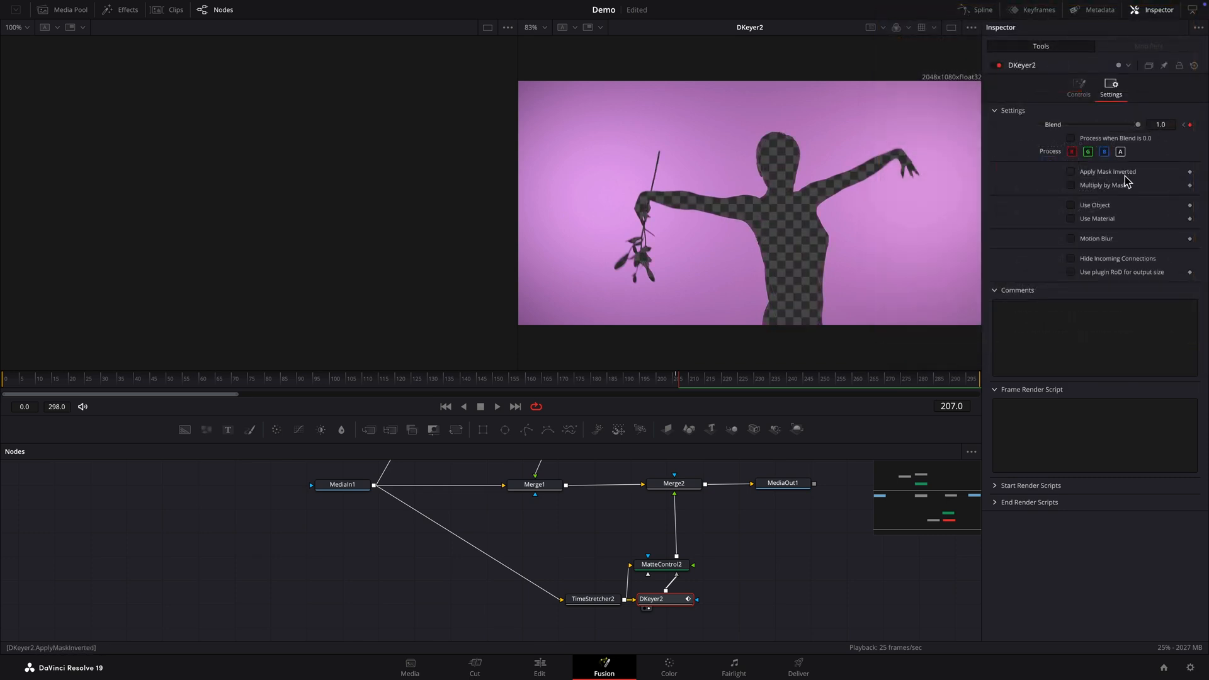
pyautogui.click(781, 485)
pyautogui.press('2')
pyautogui.press('space')
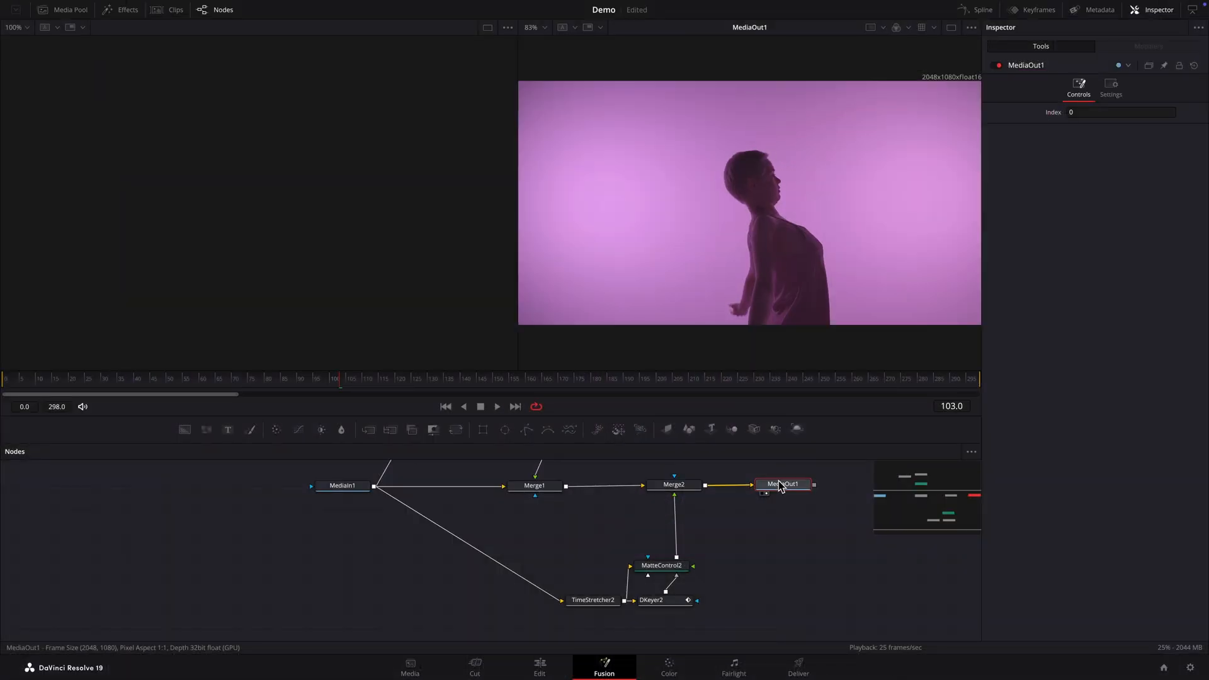
# Step: Add a third Delta Keyer node beside MatteControl2 and connect MediaIn1's output to its input
pyautogui.click(506, 537)
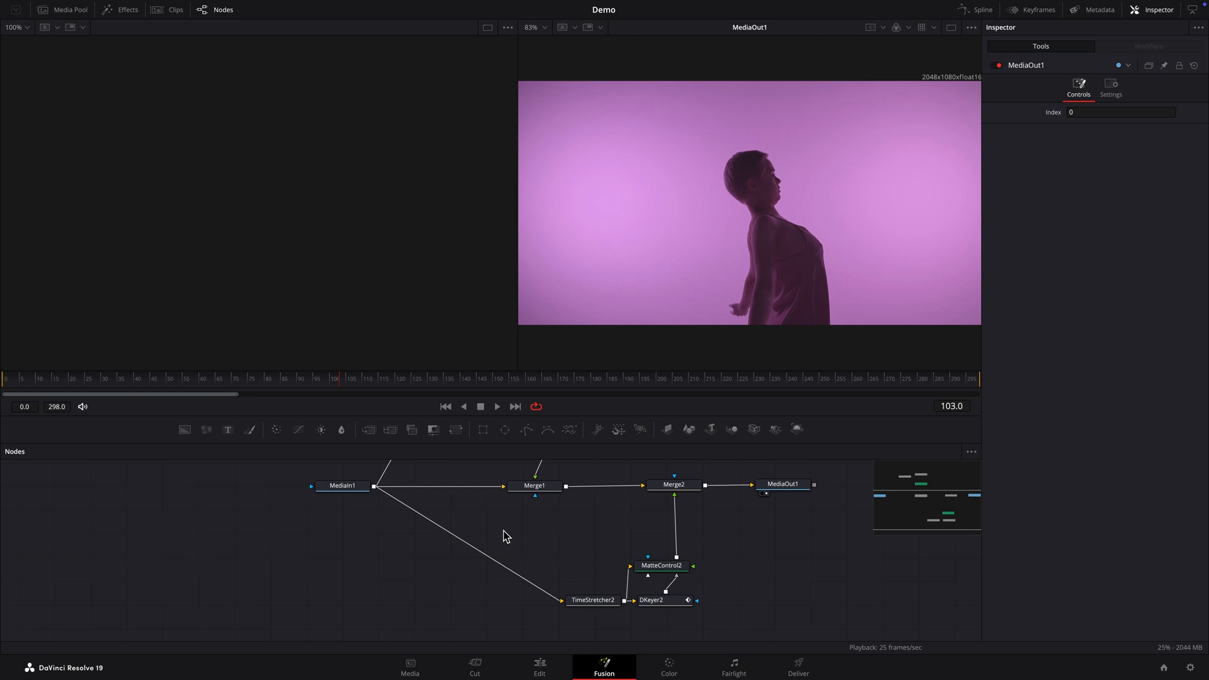
pyautogui.hotkey('shift', 'space')
pyautogui.write('3dk')
pyautogui.press('Return')
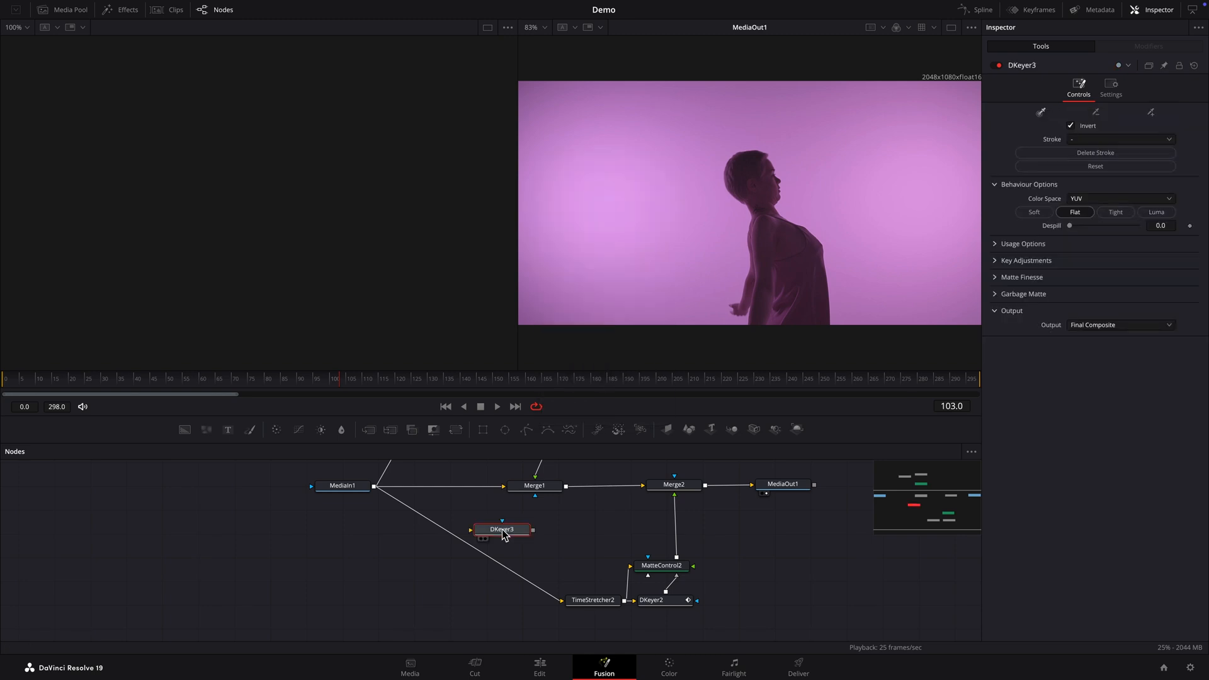
pyautogui.moveTo(504, 536); pyautogui.dragTo(770, 558)
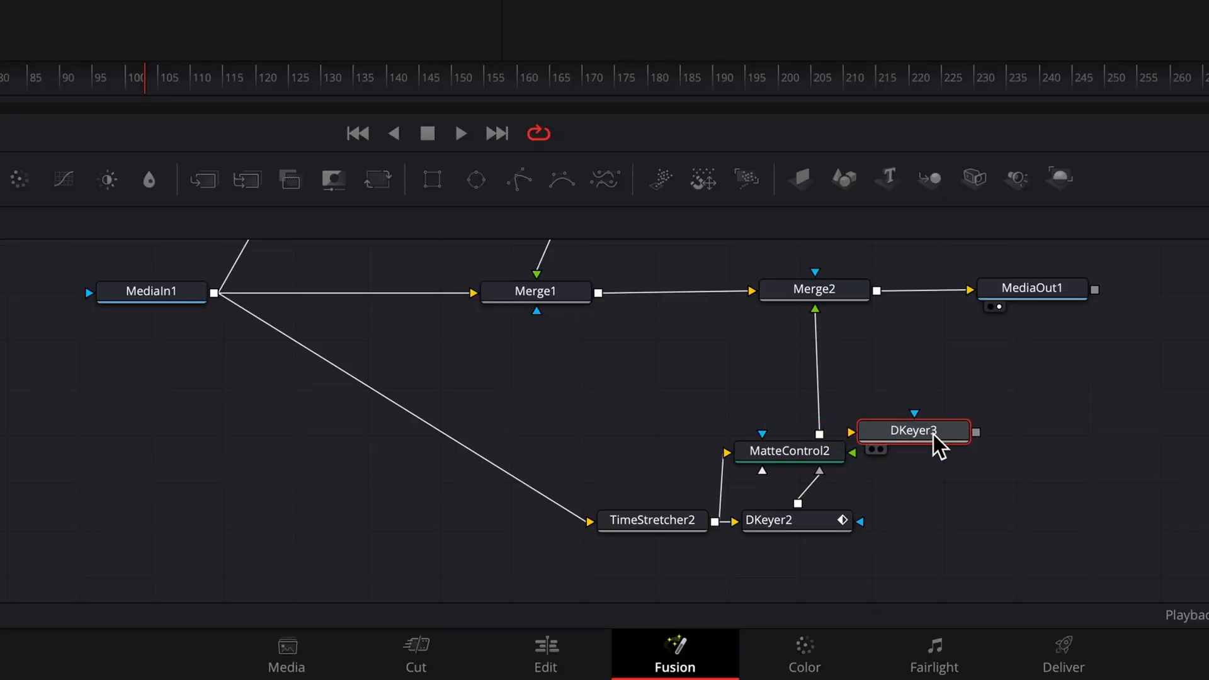
pyautogui.moveTo(1004, 434); pyautogui.dragTo(1021, 427)
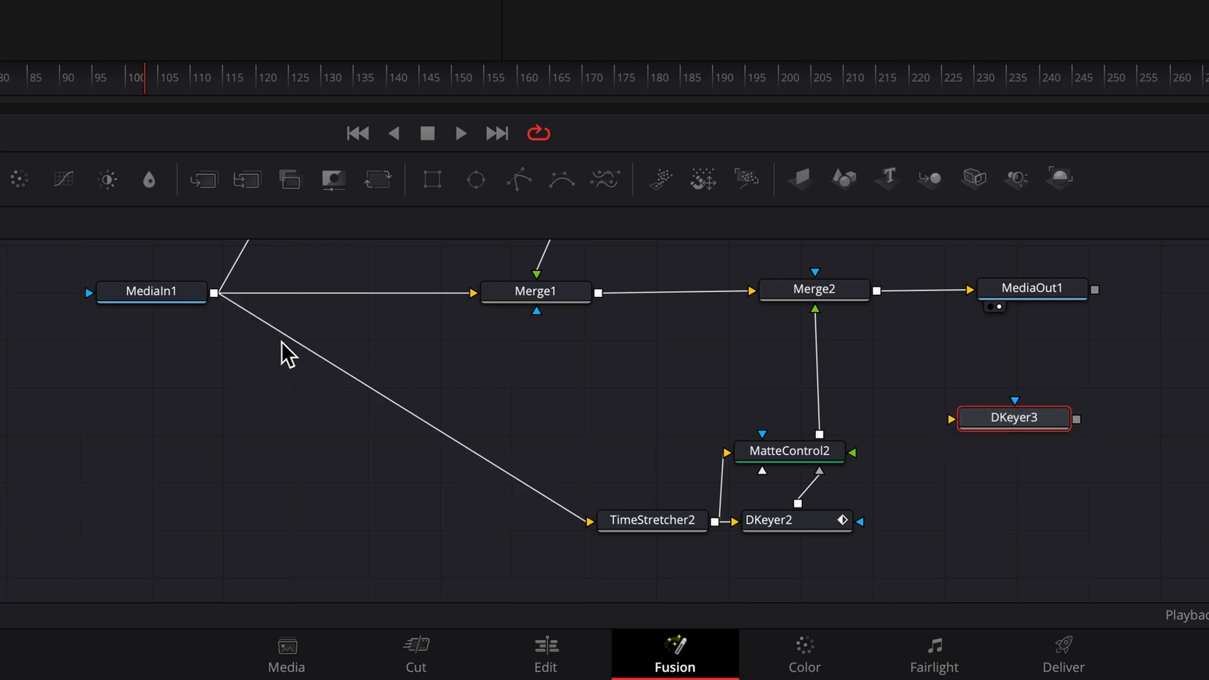
pyautogui.moveTo(214, 293); pyautogui.dragTo(977, 473)
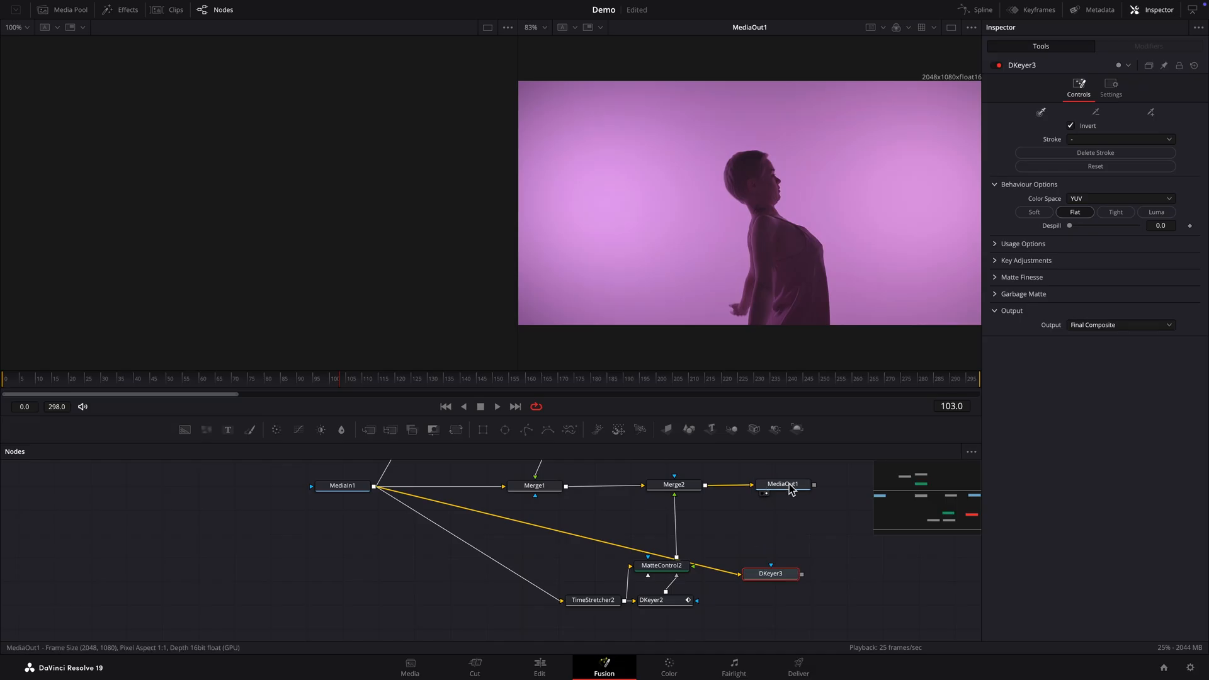
# Step: Move MediaOut1 farther from Merge2 to make room for another node between them
pyautogui.moveTo(1061, 290); pyautogui.dragTo(1179, 294)
pyautogui.moveTo(857, 492); pyautogui.dragTo(904, 490)
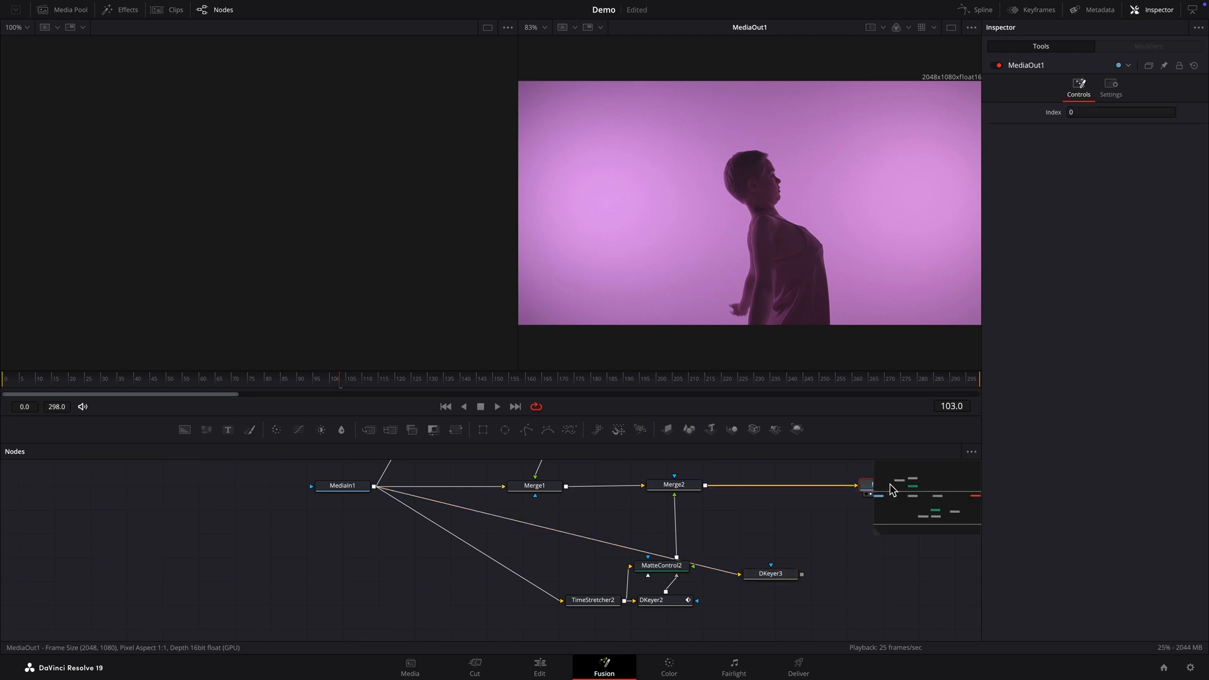
pyautogui.hscroll(3, 817, 546)
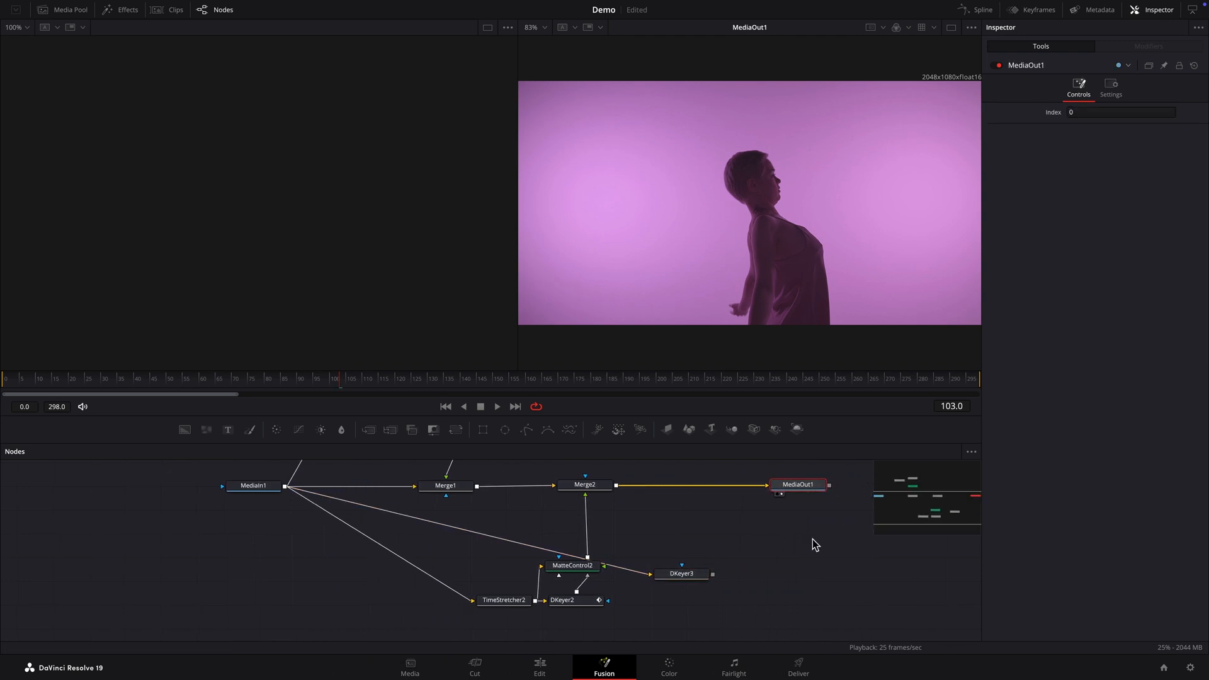
# Step: View DKeyer3 in the second viewer and sample the pink backdrop across the frame to key it out
pyautogui.click(694, 575)
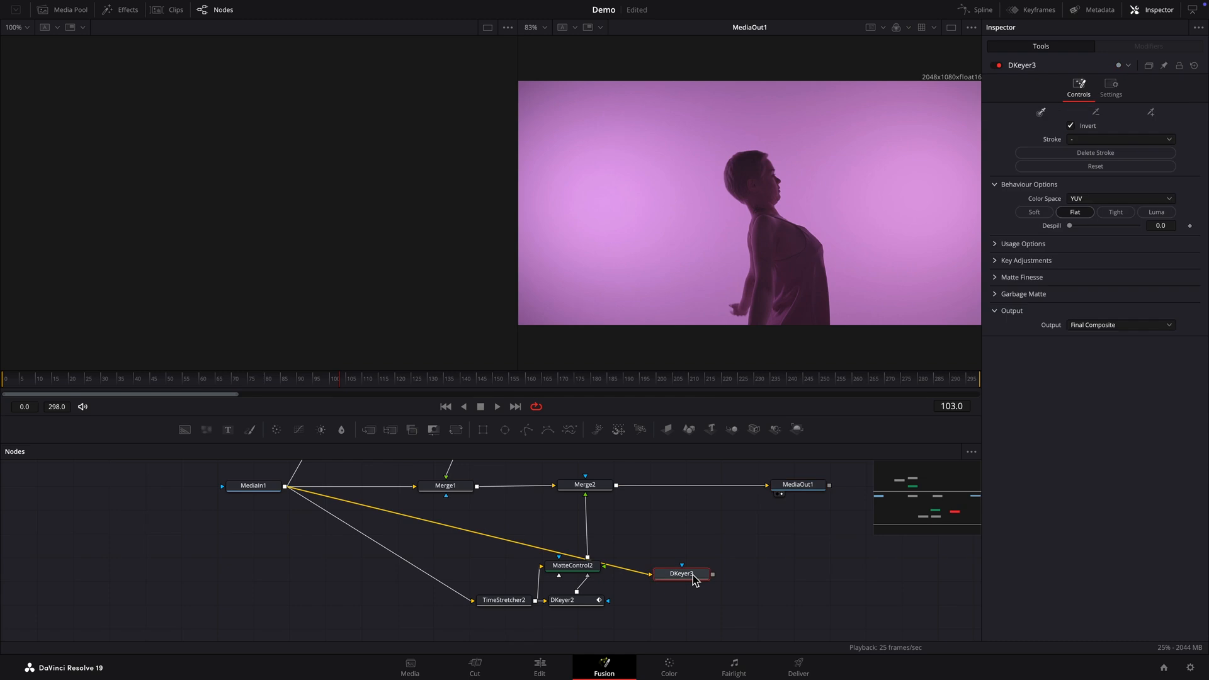
pyautogui.press('2')
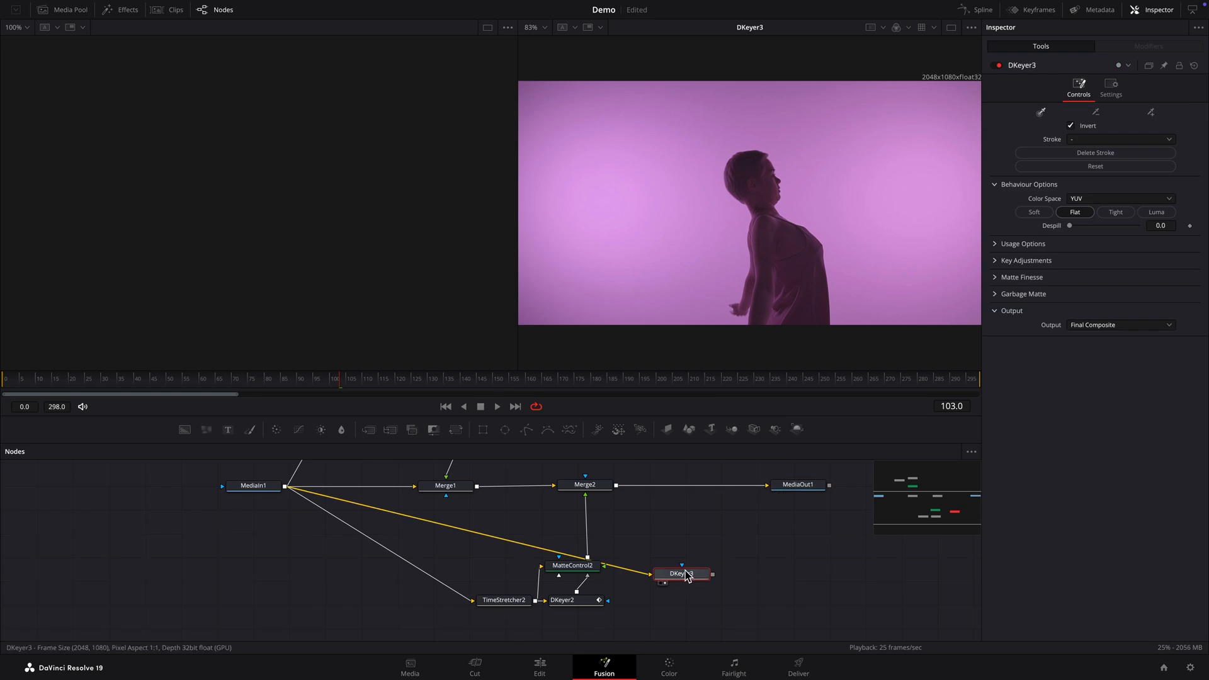
pyautogui.moveTo(919, 313)
pyautogui.mouseDown()
pyautogui.moveTo(866, 165)
pyautogui.moveTo(800, 115)
pyautogui.moveTo(636, 91)
pyautogui.moveTo(543, 97)
pyautogui.moveTo(514, 113)
pyautogui.moveTo(553, 152)
pyautogui.mouseUp()
pyautogui.moveTo(585, 192)
pyautogui.mouseDown()
pyautogui.moveTo(612, 219)
pyautogui.moveTo(518, 83)
pyautogui.mouseUp()
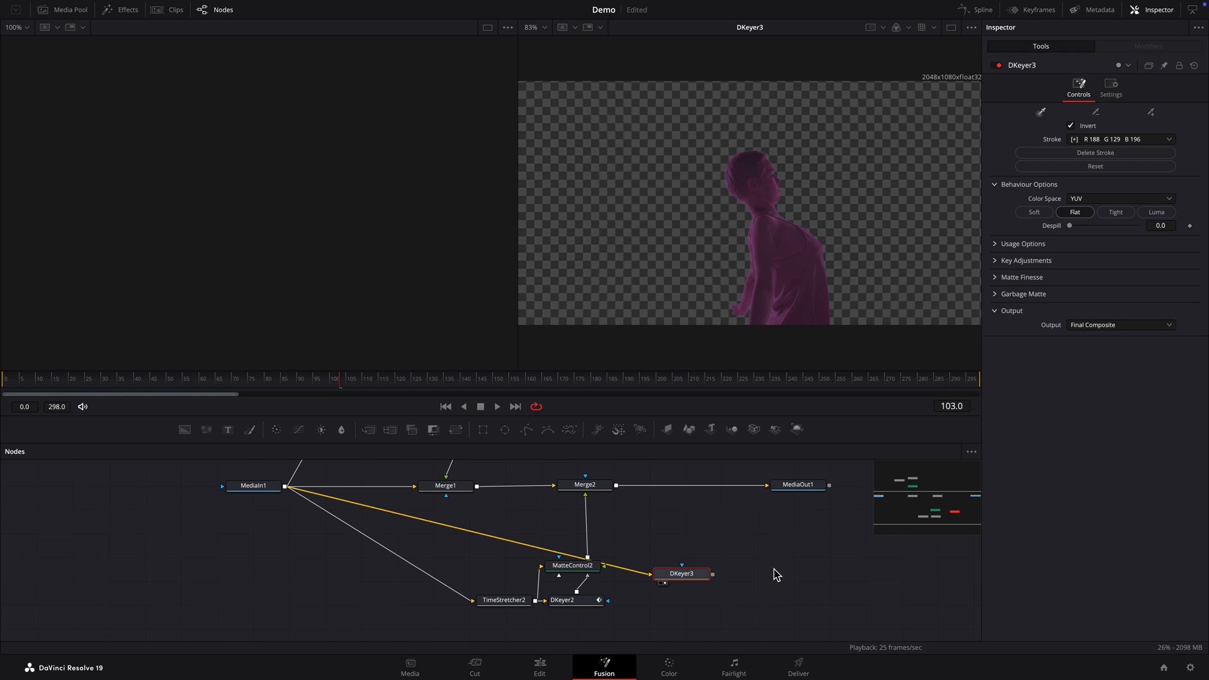
# Step: With the alpha channel displayed, raise DKeyer3's Matte Finesse Clean White to about 30.7, and restore the viewer to colour
pyautogui.click(933, 45)
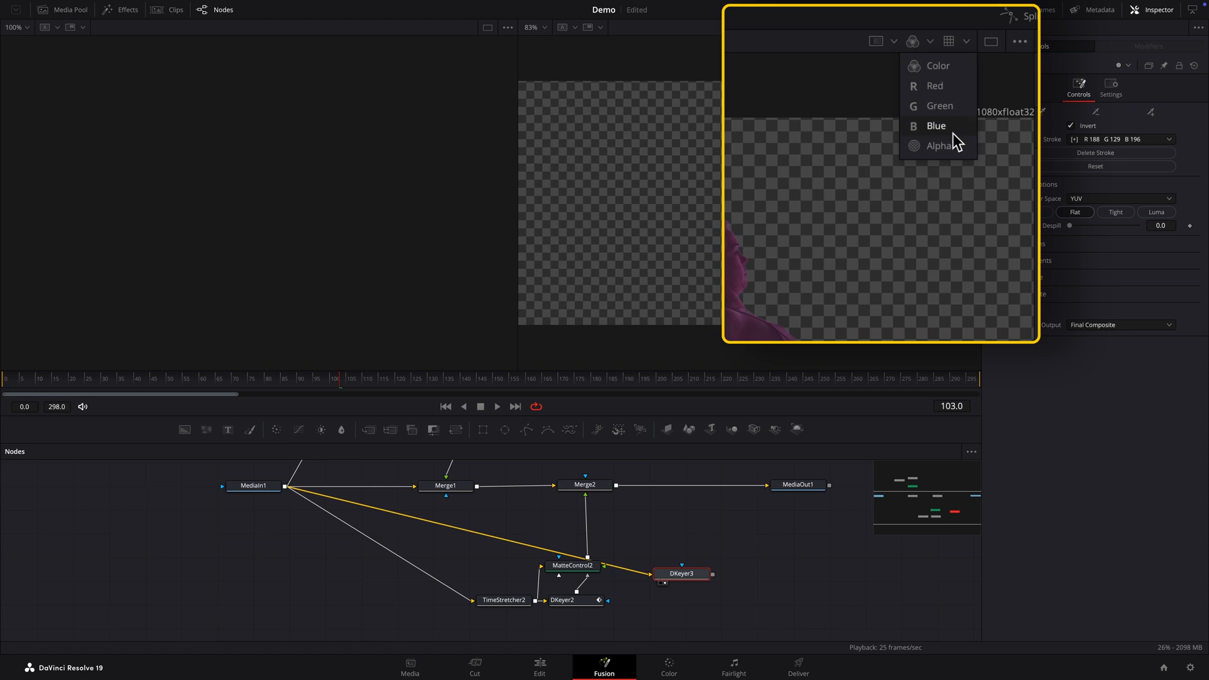
pyautogui.click(923, 100)
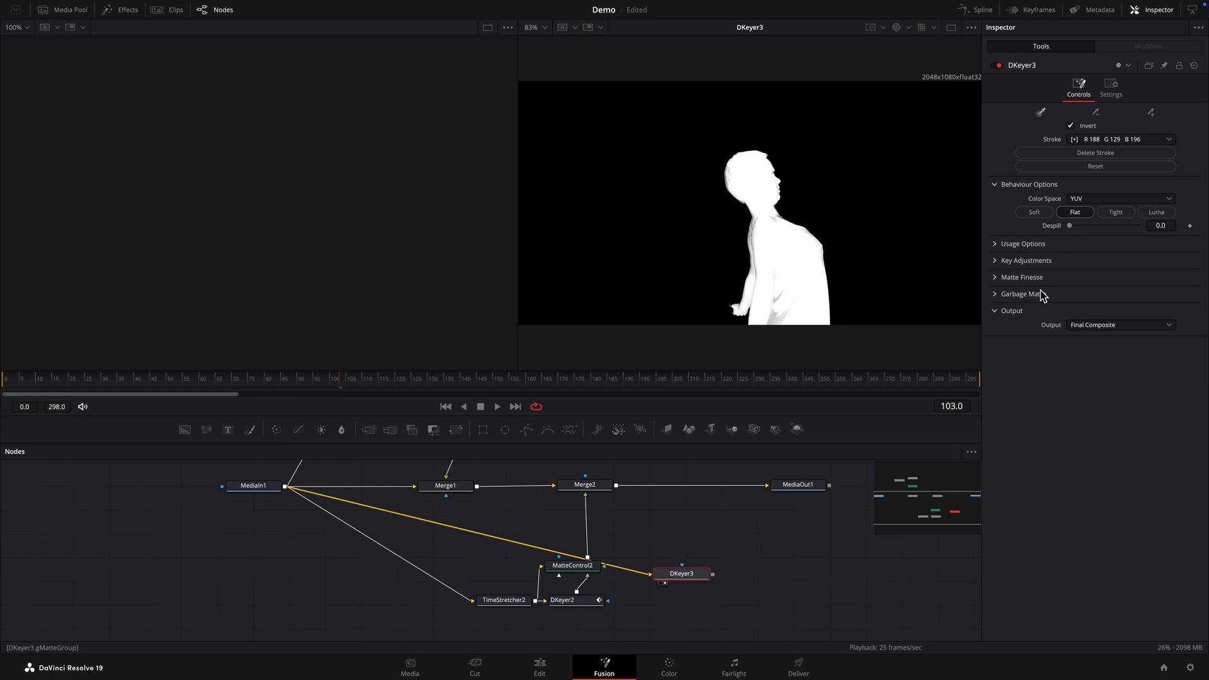
pyautogui.click(998, 278)
pyautogui.moveTo(1069, 332); pyautogui.dragTo(1101, 332)
pyautogui.moveTo(1048, 264); pyautogui.dragTo(1095, 336)
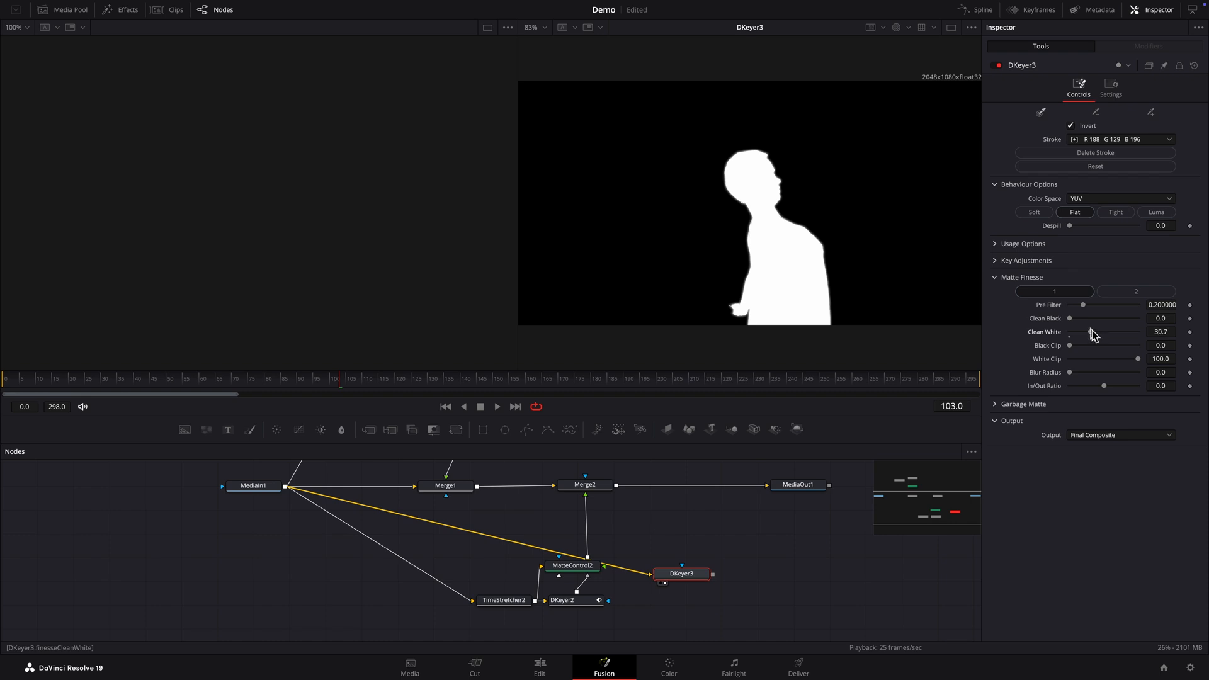
pyautogui.click(911, 27)
pyautogui.click(918, 45)
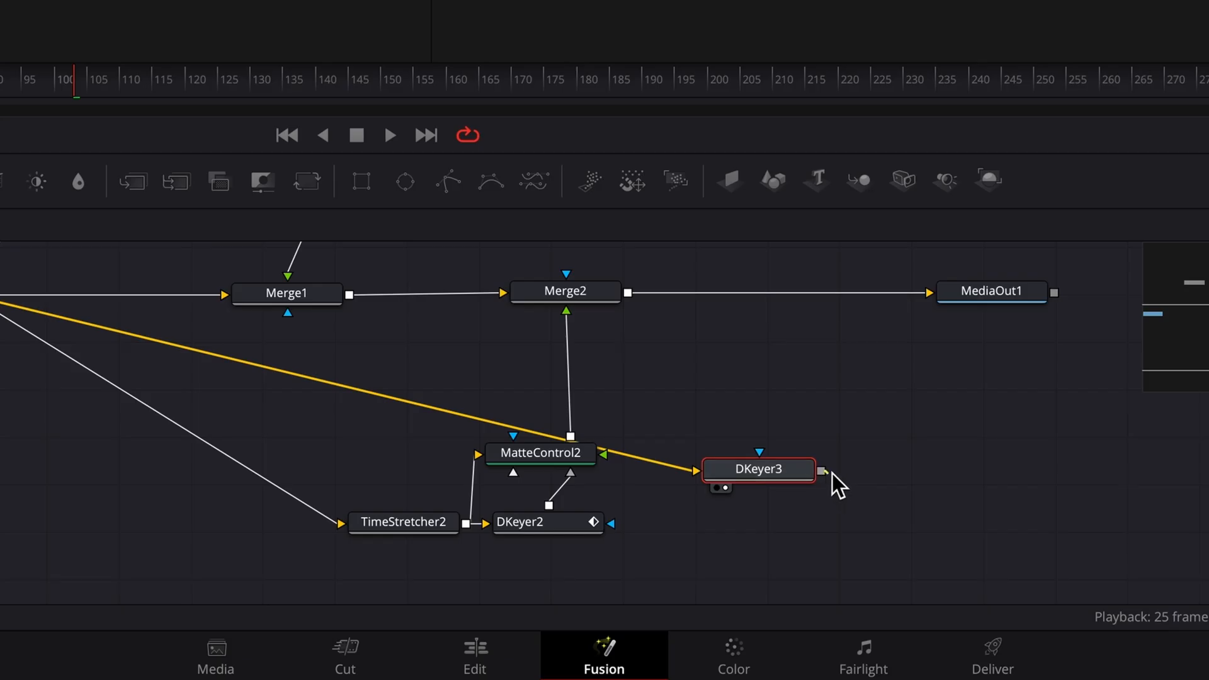
# Step: Merge DKeyer3's output over Merge2, place the new Merge node before MediaOut1, and view MediaOut1 in the second viewer
pyautogui.moveTo(831, 472); pyautogui.dragTo(627, 293)
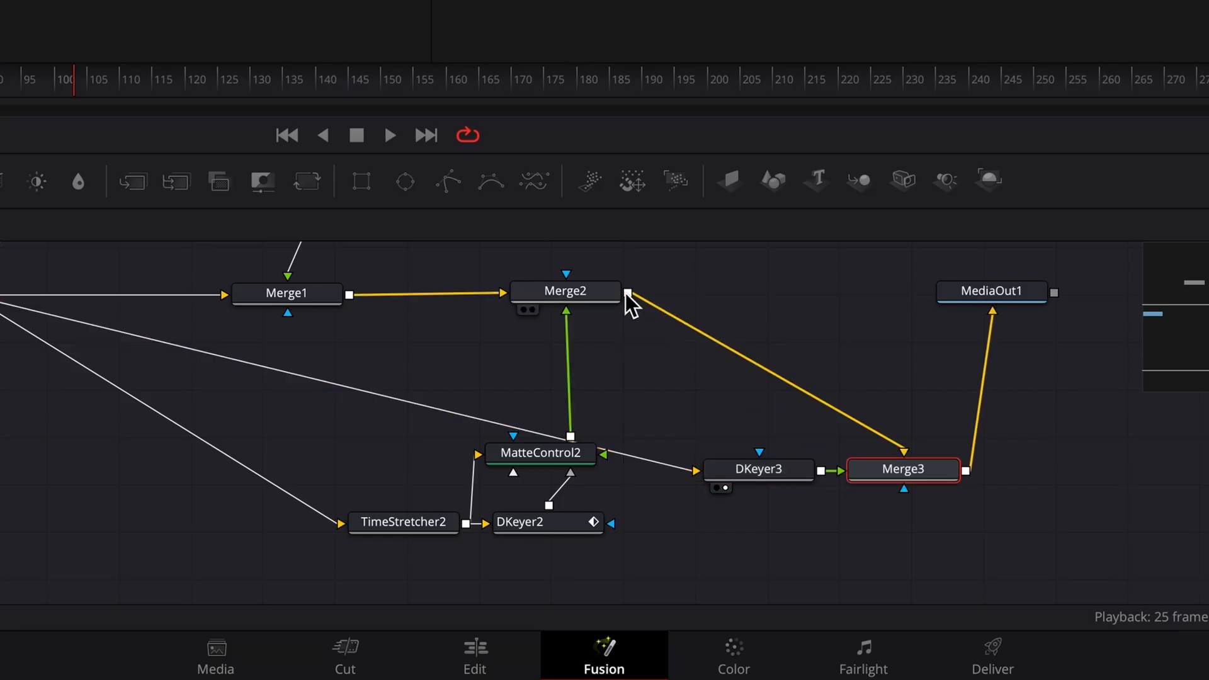
pyautogui.moveTo(918, 471); pyautogui.dragTo(807, 302)
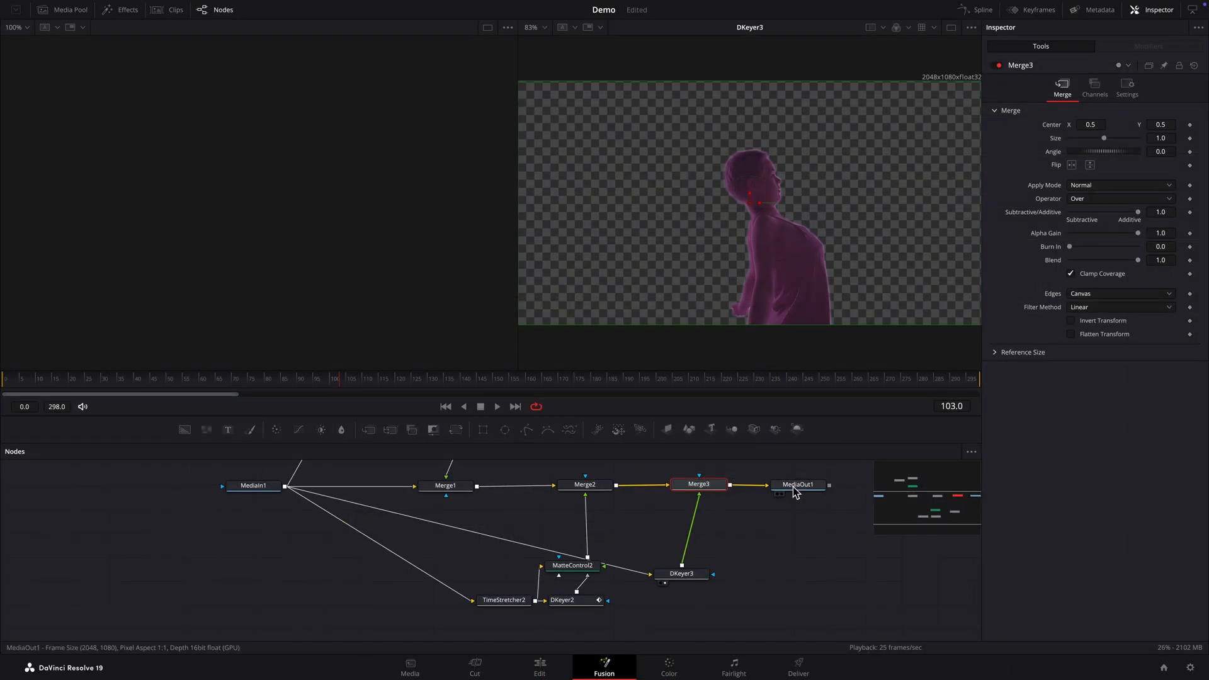
pyautogui.click(794, 488)
pyautogui.press('2')
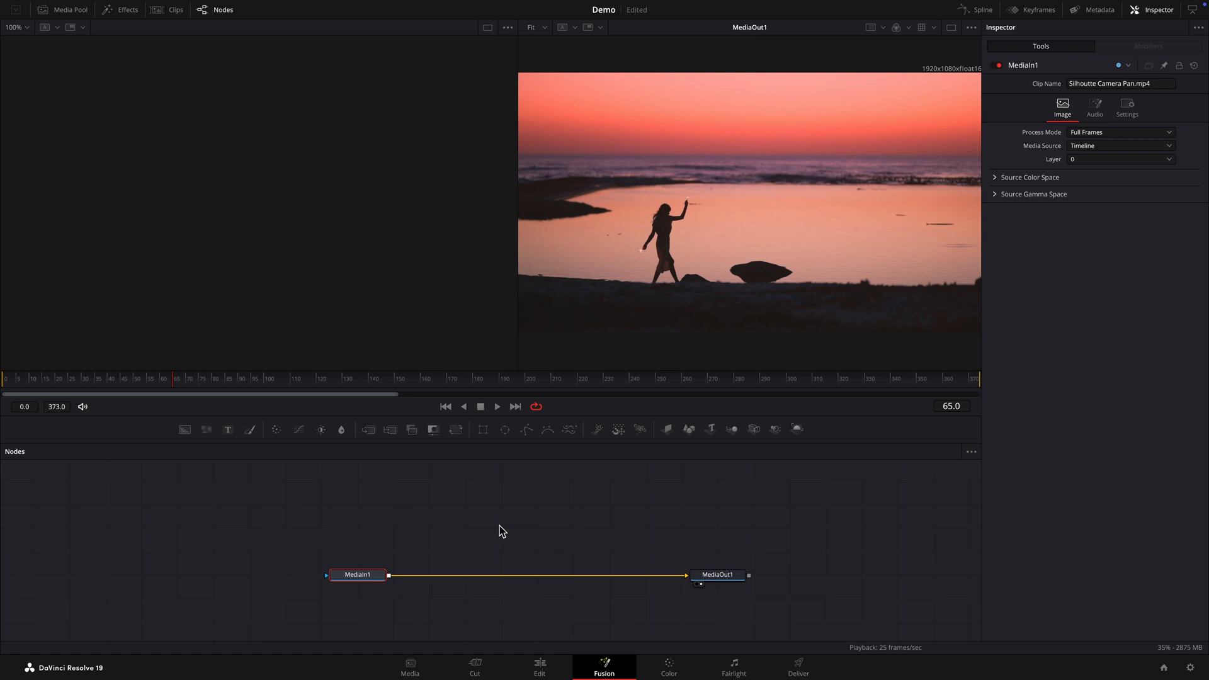
# Step: In the silhouette camera-pan composition, insert a Planar Tracker node between MediaIn1 and MediaOut1
pyautogui.hotkey('shift', 'space')
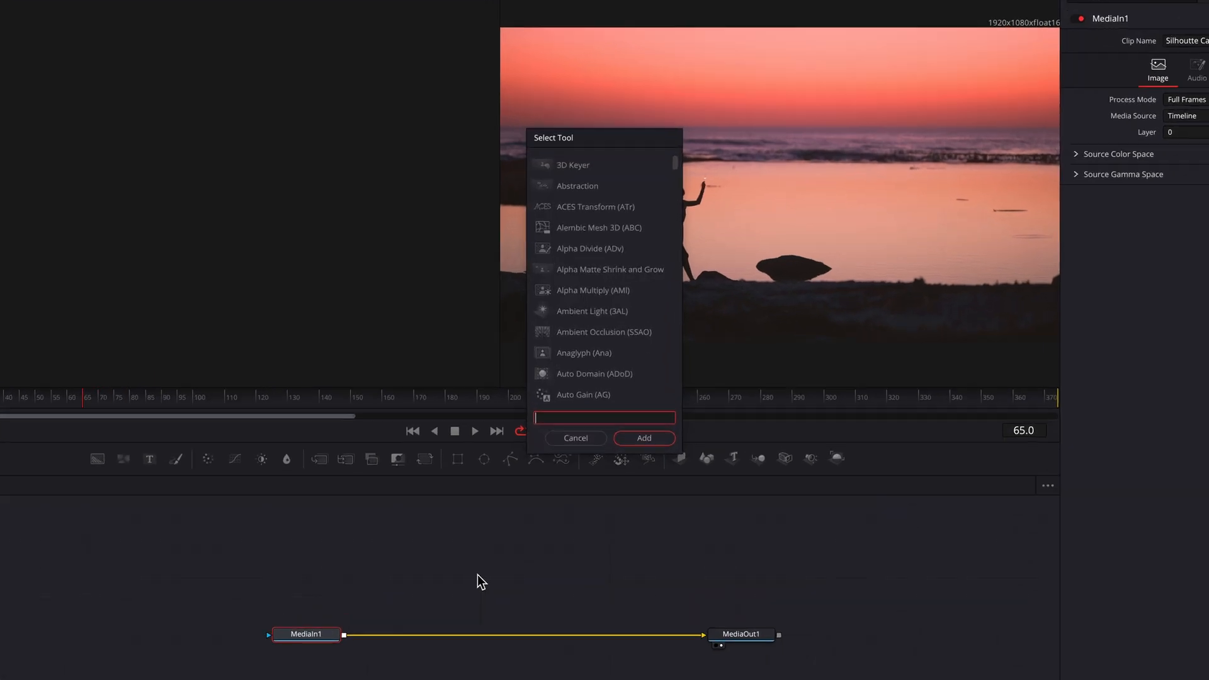
pyautogui.write('pla')
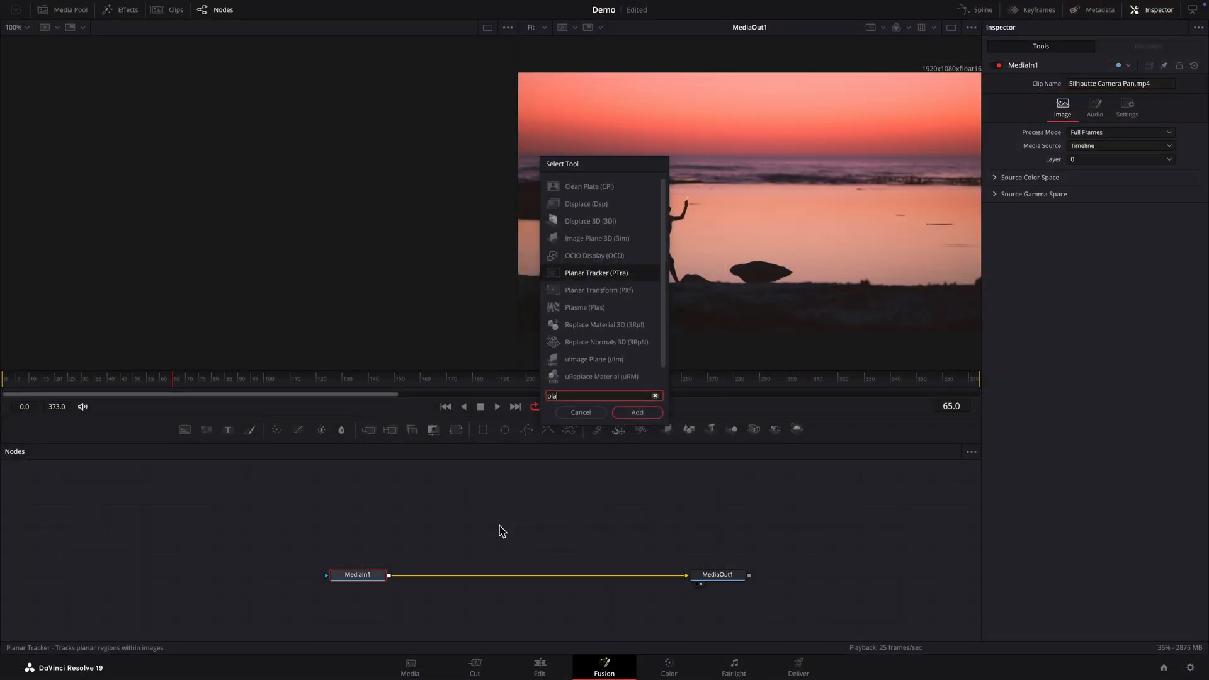
pyautogui.press('Return')
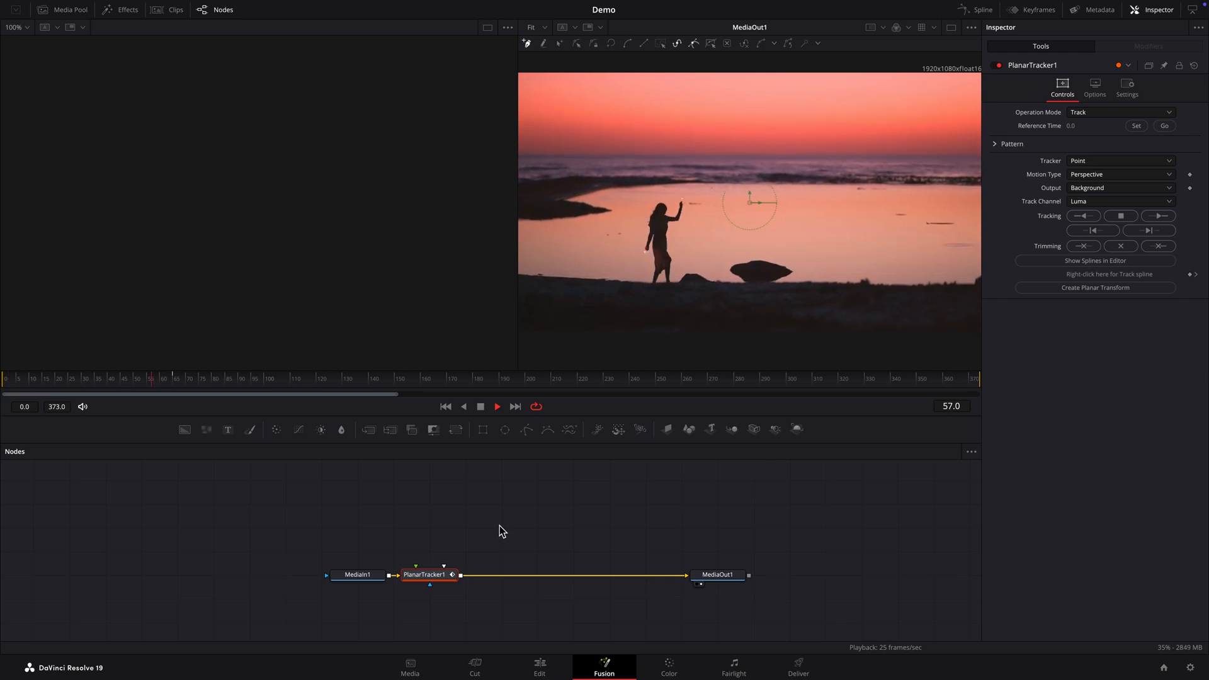
# Step: Stop playback at frame 101 and draw a closed tracking outline around the far shoreline, away from the walking woman
pyautogui.press('space')
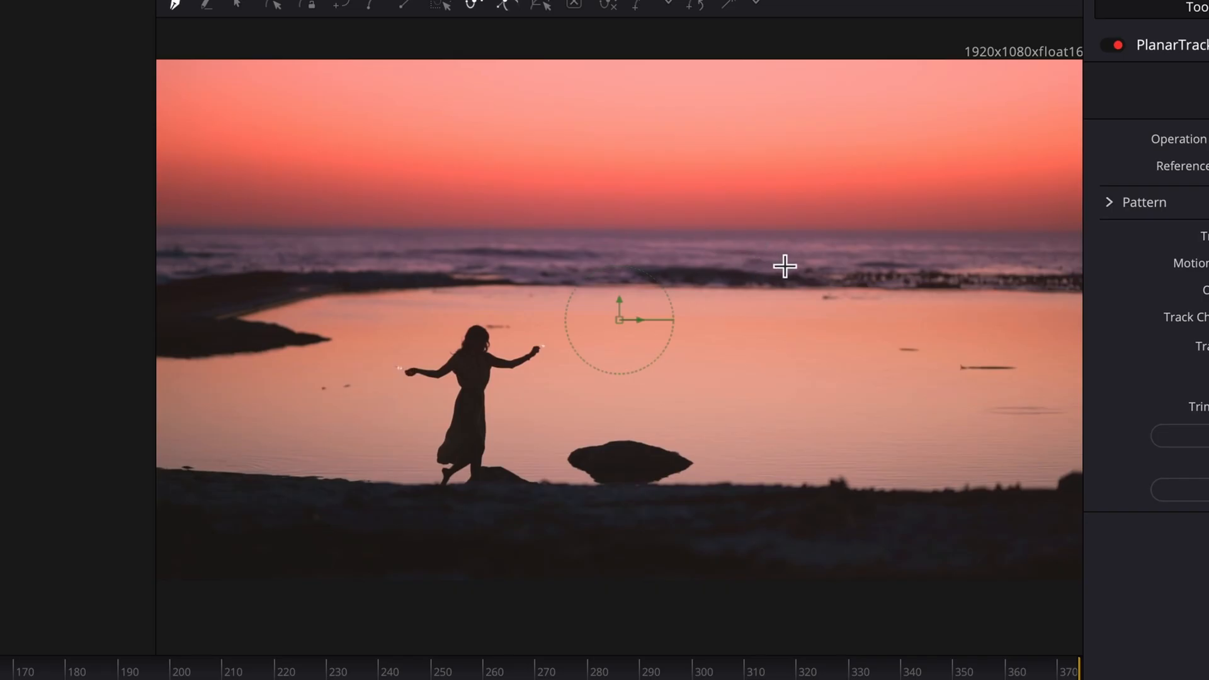
pyautogui.click(781, 259)
pyautogui.click(825, 259)
pyautogui.click(871, 256)
pyautogui.click(902, 257)
pyautogui.click(931, 271)
pyautogui.click(933, 296)
pyautogui.click(895, 310)
pyautogui.click(867, 311)
pyautogui.click(824, 310)
pyautogui.click(781, 306)
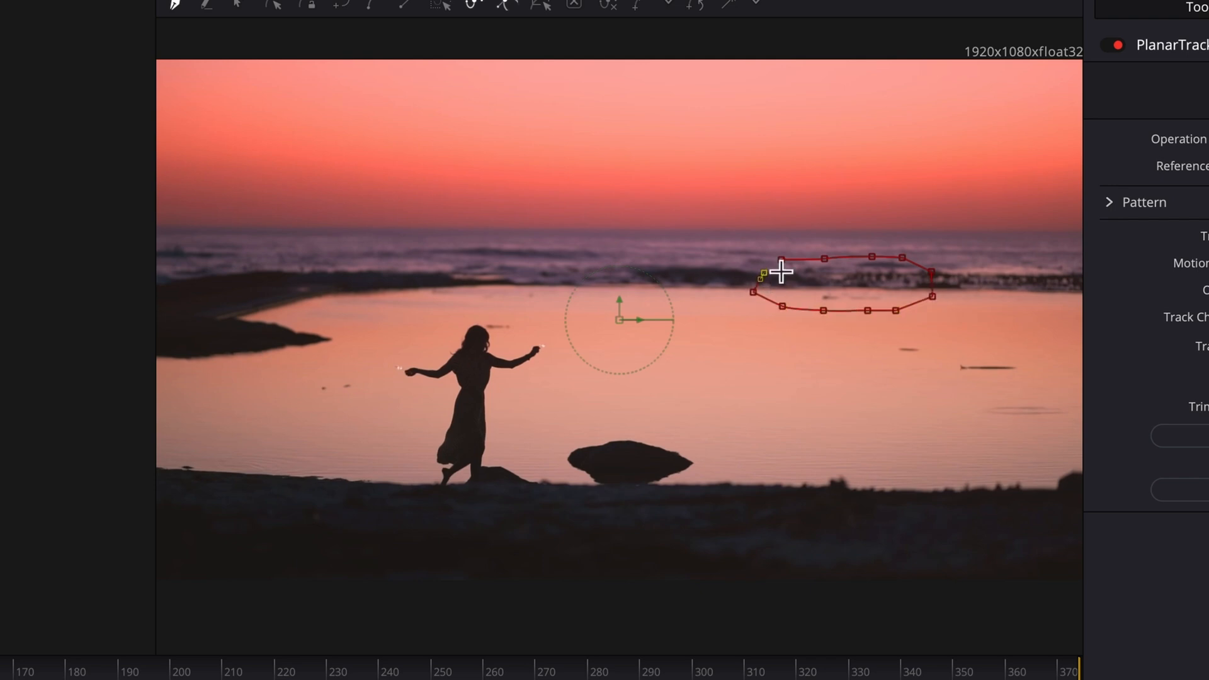
pyautogui.click(782, 260)
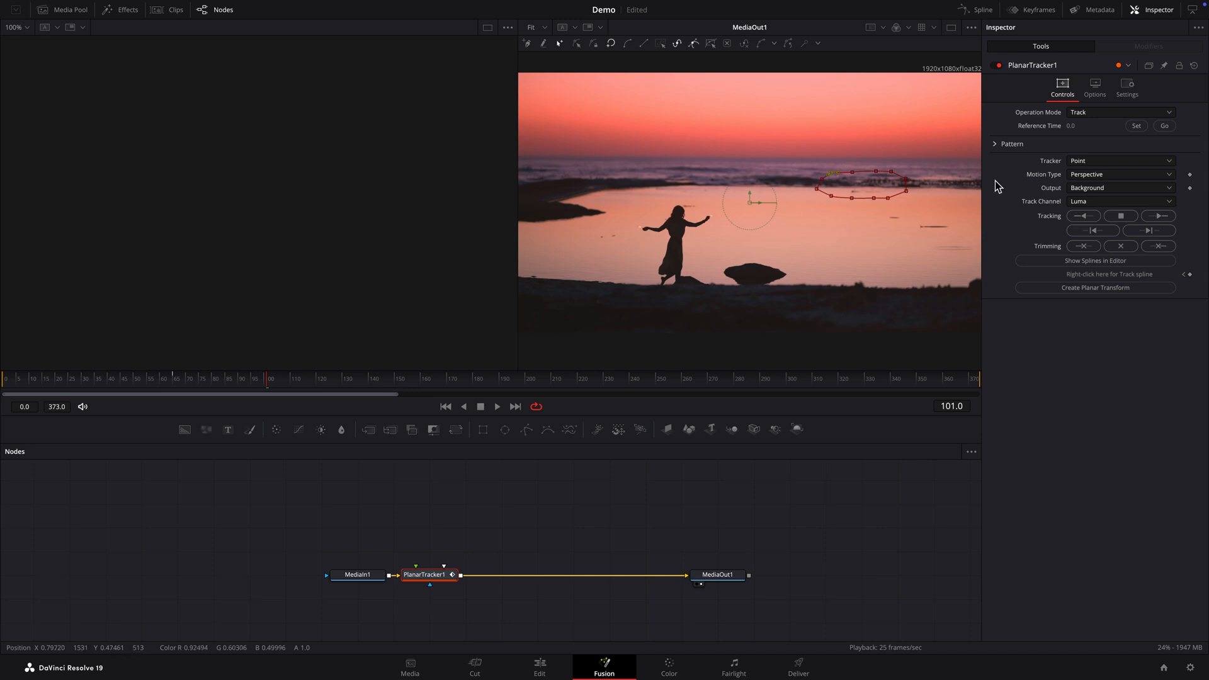
# Step: Set the Planar Tracker's Motion Type to Translation and its reference time to frame 101
pyautogui.click(1165, 175)
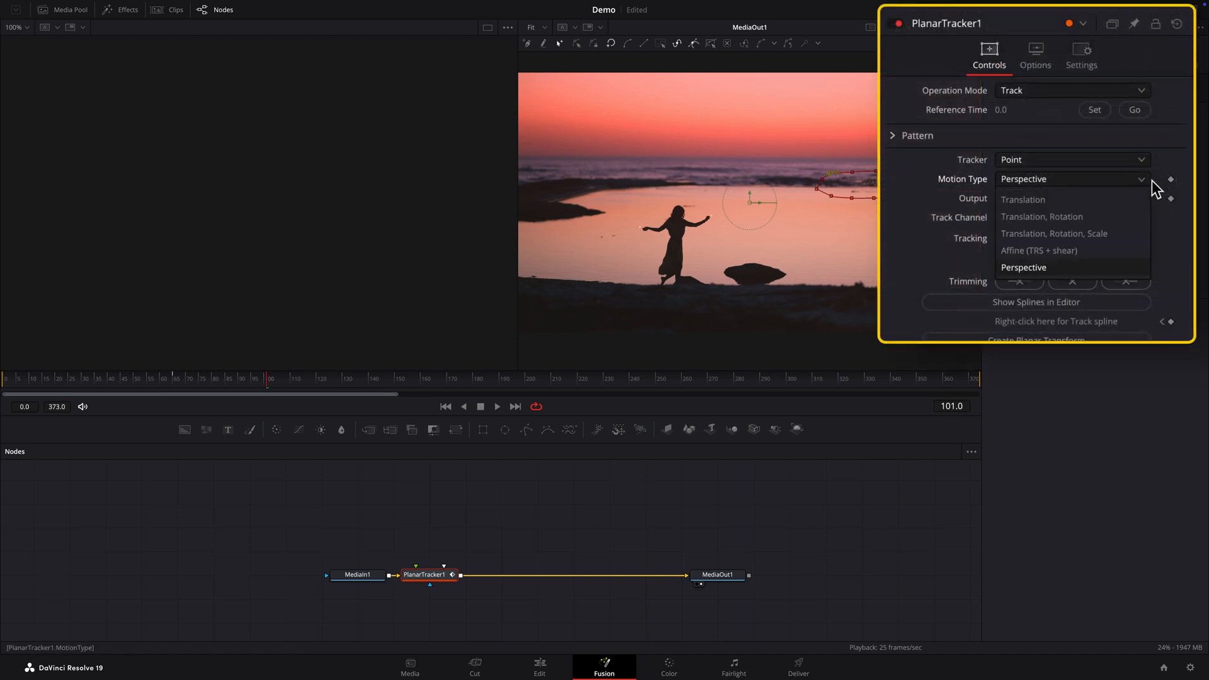
pyautogui.click(1039, 200)
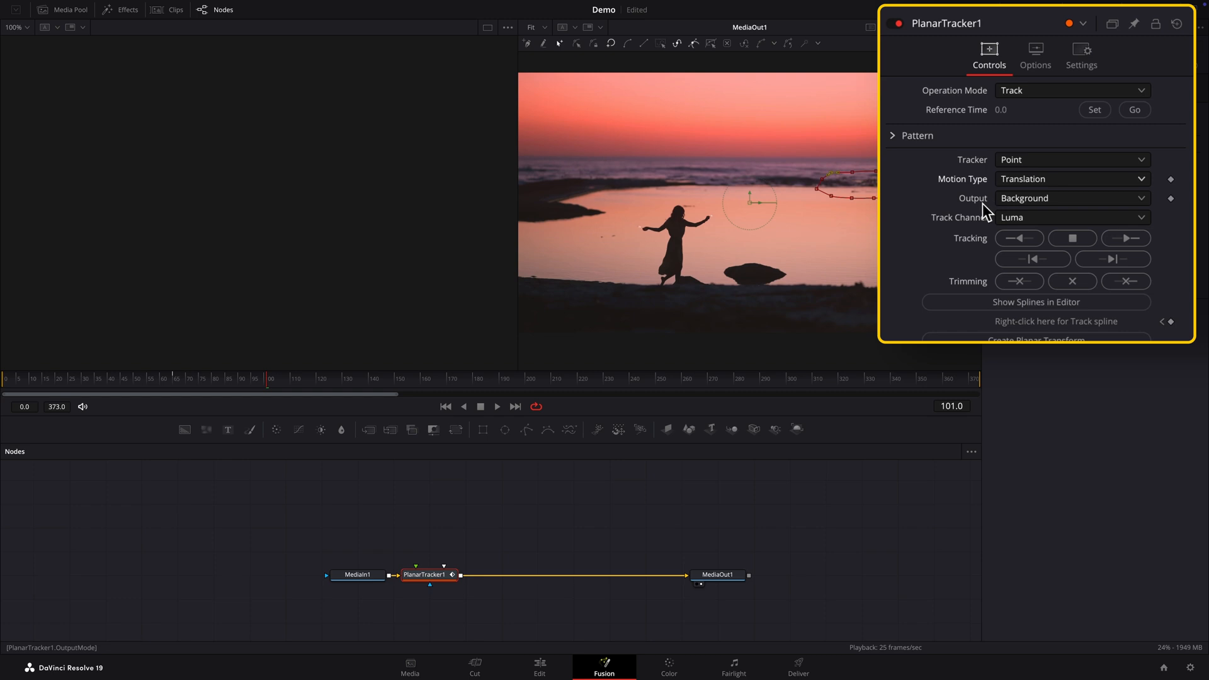
pyautogui.click(1101, 108)
# Step: Track the shoreline pattern forward to the end of the clip, and from the reference frame back to the start
pyautogui.click(1161, 217)
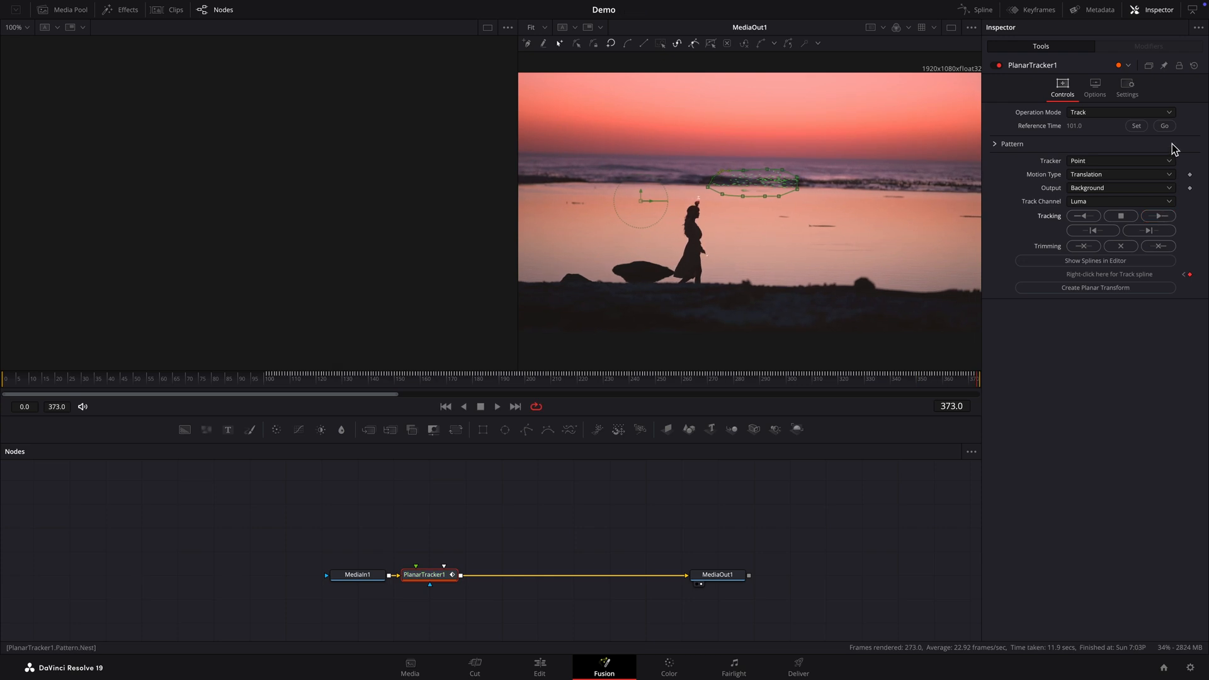
pyautogui.click(1165, 126)
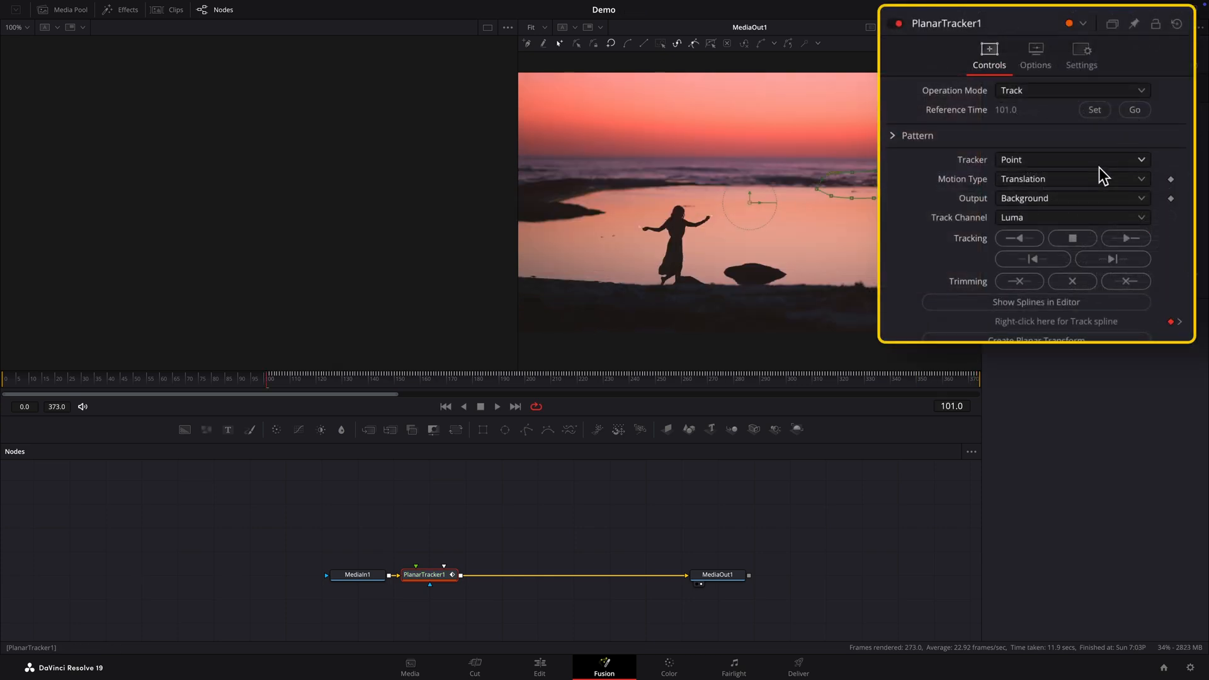
pyautogui.click(1083, 216)
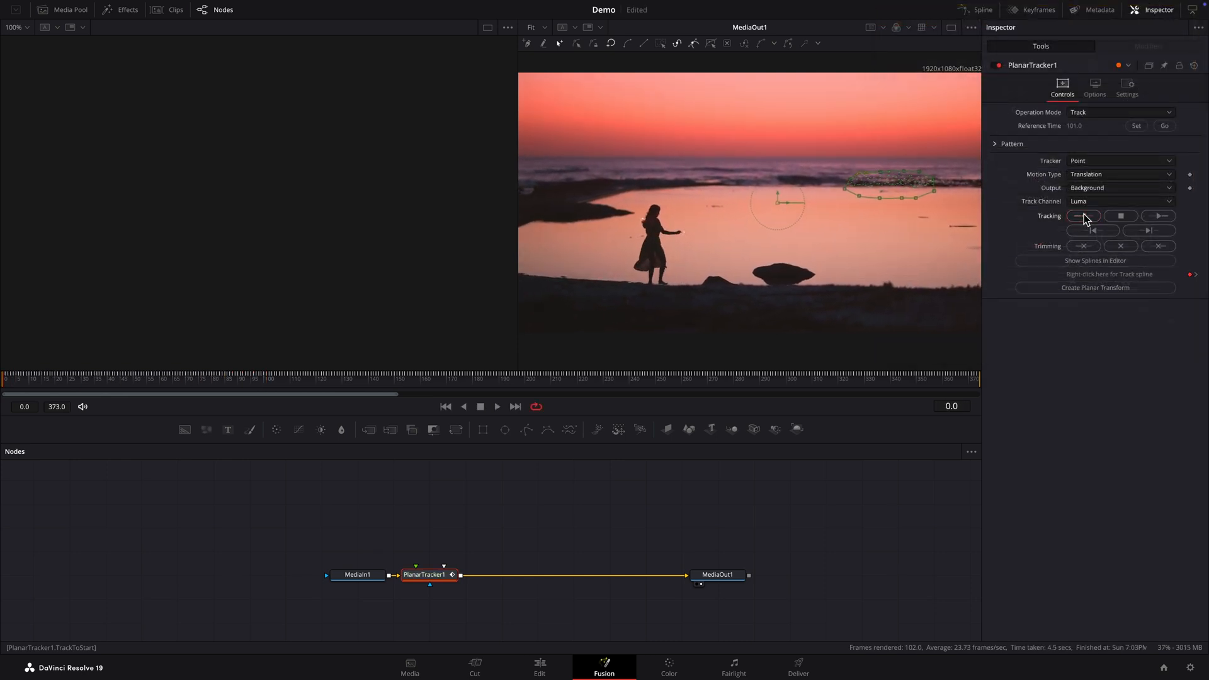
# Step: Create a Planar Transform from the track, move it above MediaIn1, and delete the PlanarTracker1 node
pyautogui.click(1042, 308)
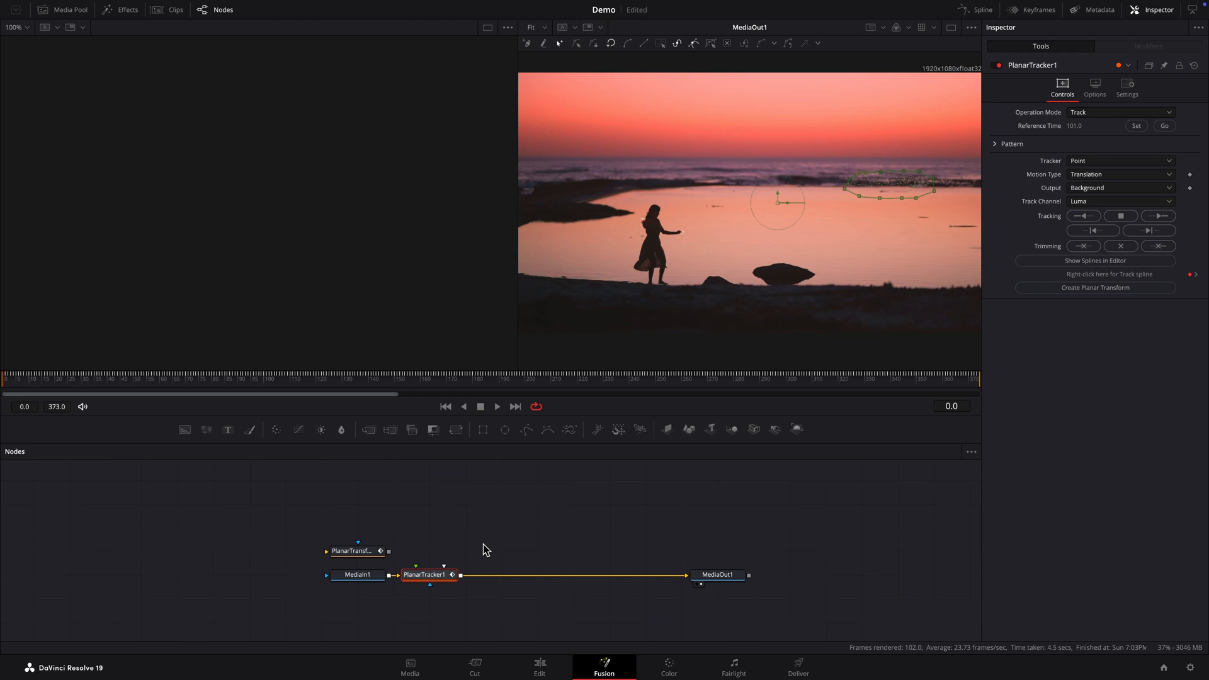
pyautogui.moveTo(362, 556); pyautogui.dragTo(338, 492)
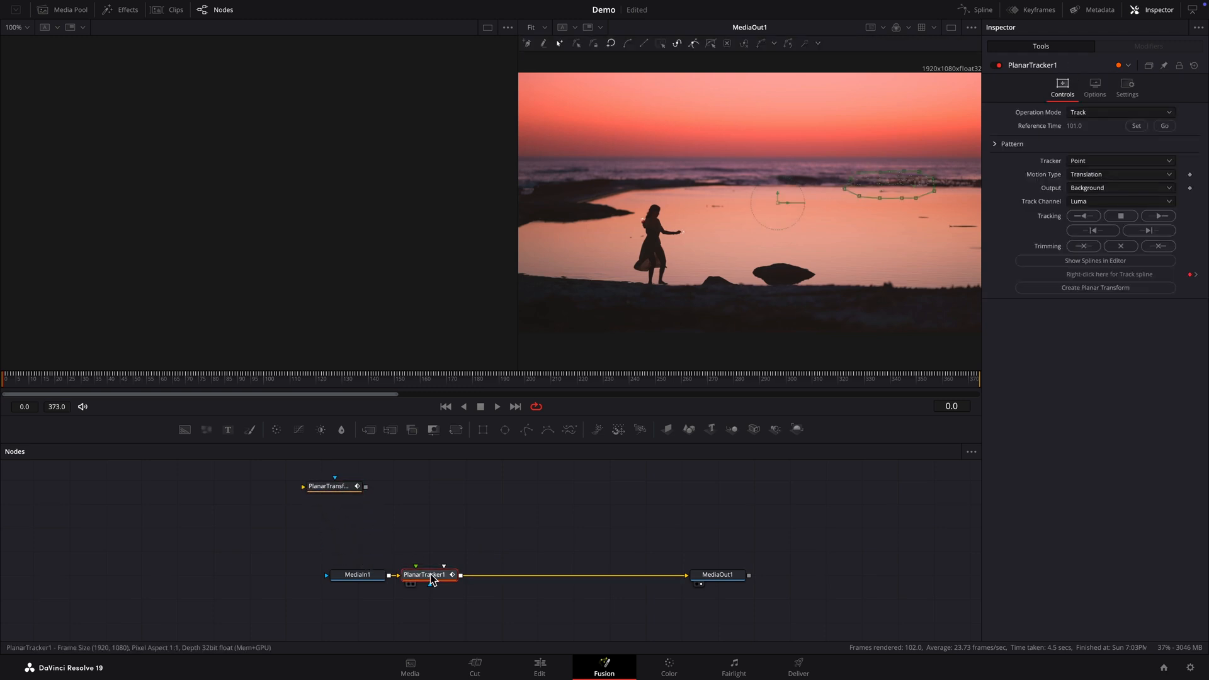
pyautogui.press('Delete')
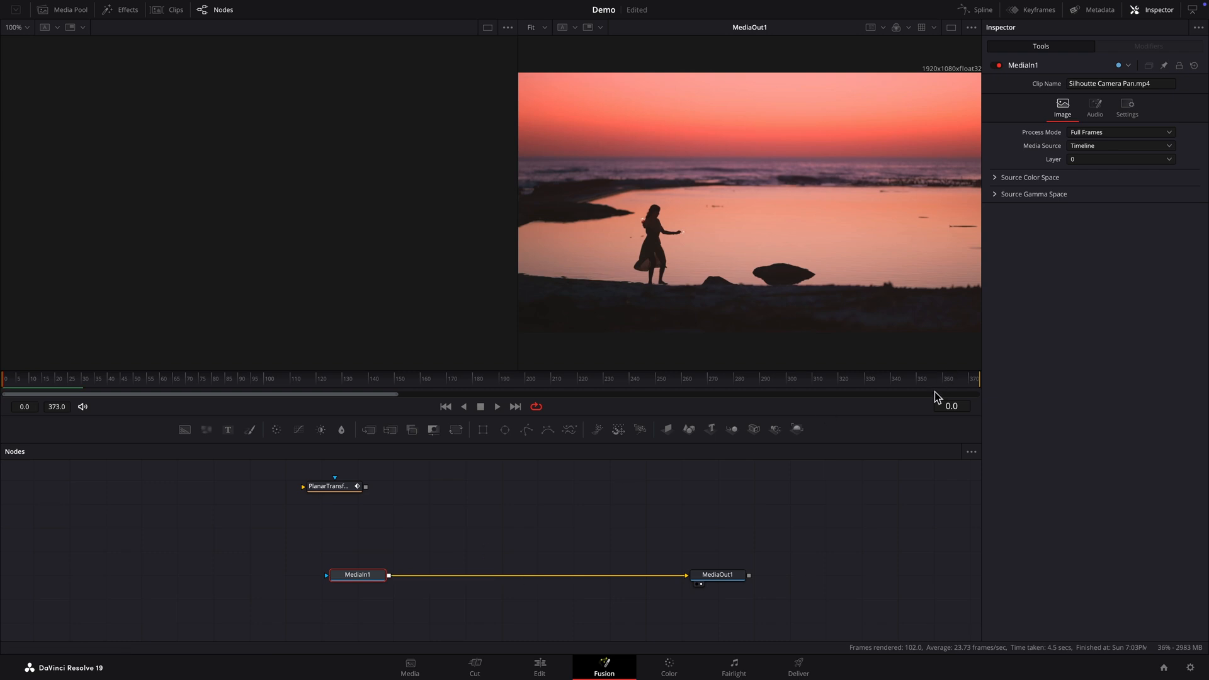
# Step: Go to frame 34, add a Time Stretcher node, and connect MediaIn1's output to it
pyautogui.click(952, 406)
pyautogui.press('BackSpace')
pyautogui.press('Return')
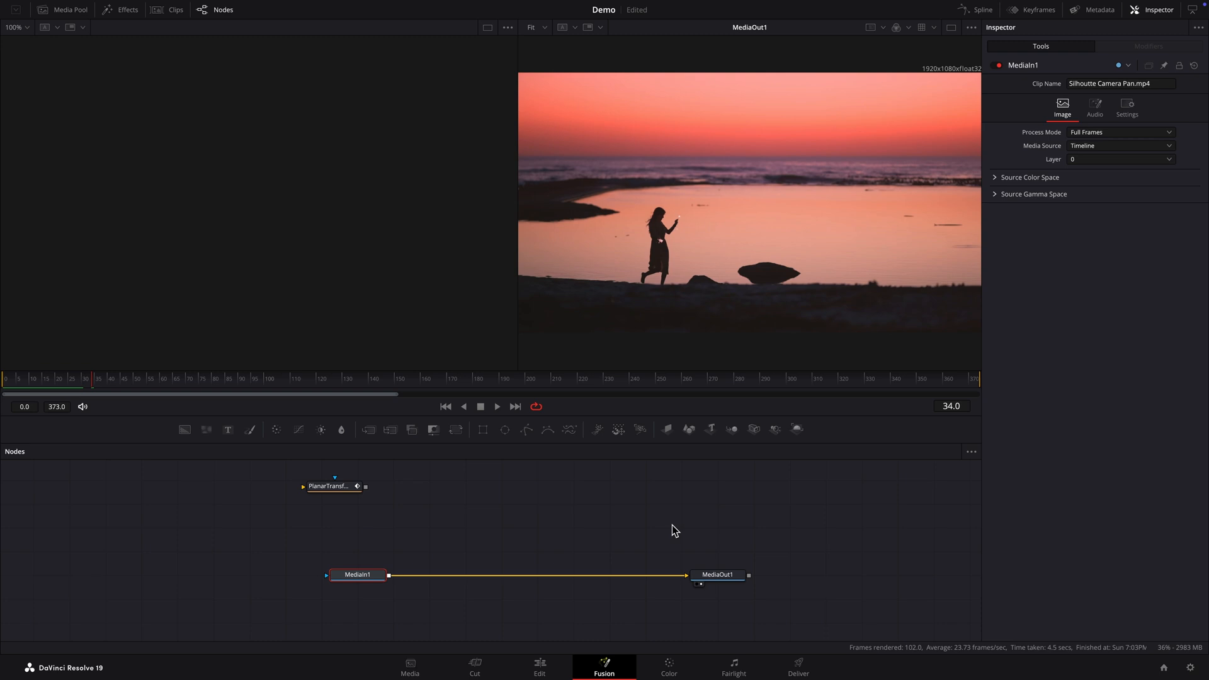
pyautogui.click(466, 515)
pyautogui.hotkey('shift', 'space')
pyautogui.write('time')
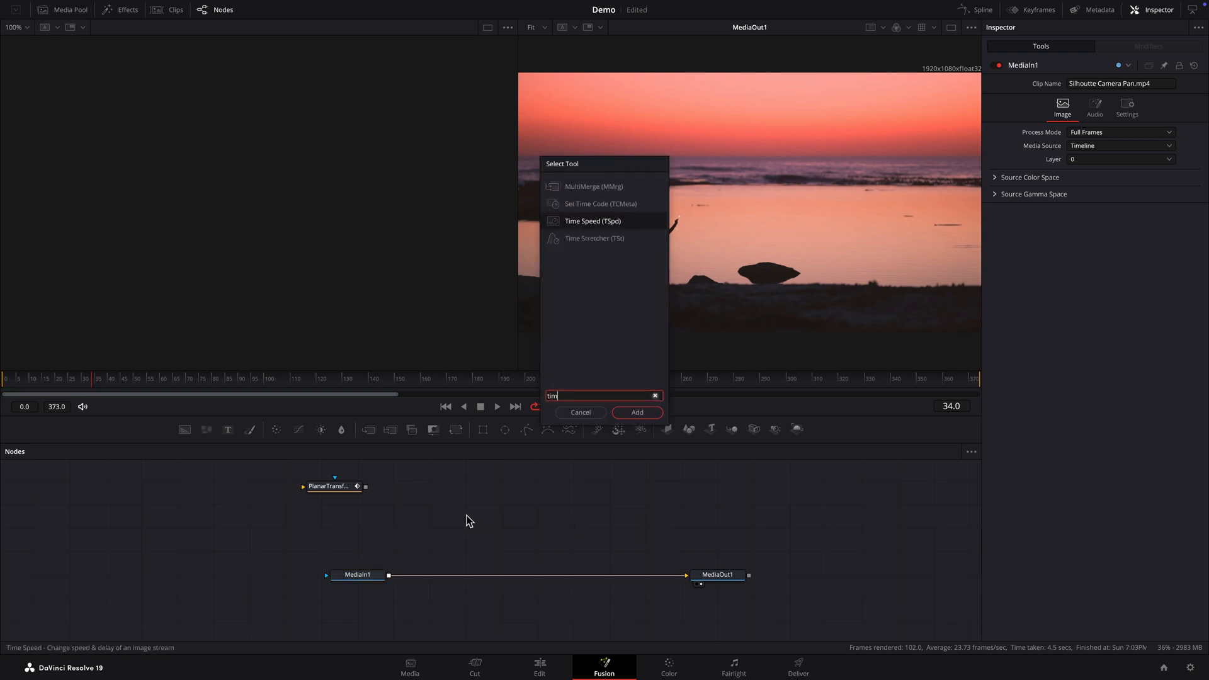
pyautogui.press('Return')
pyautogui.moveTo(388, 575); pyautogui.dragTo(460, 489)
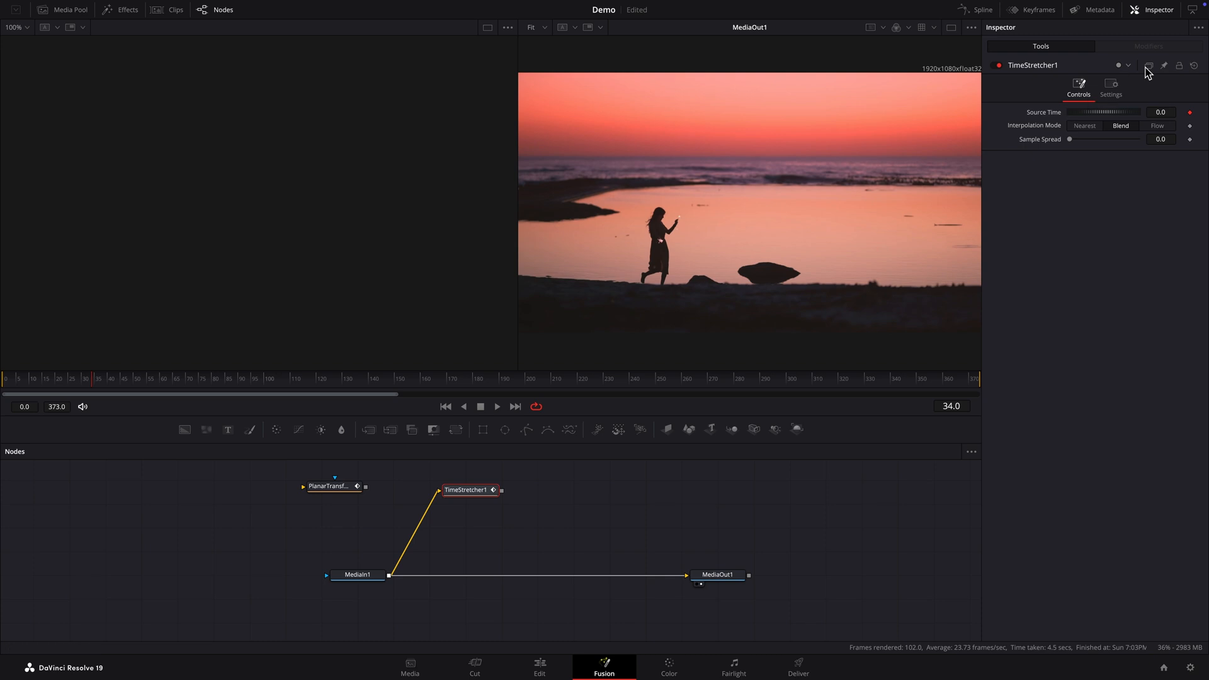
# Step: Remove TimeStretcher1's Source Time keyframe and set the Source Time to 34
pyautogui.click(1190, 112)
pyautogui.click(1171, 113)
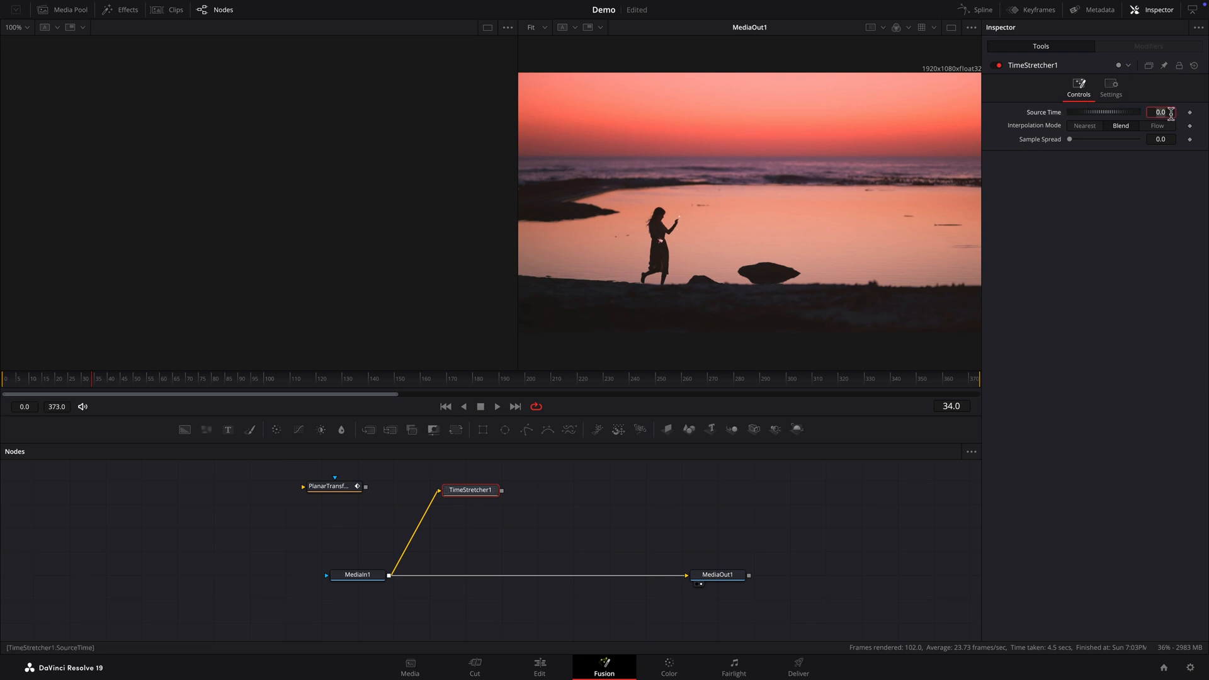
pyautogui.press('Return')
# Step: Add a Delta Keyer node after TimeStretcher1 and show it in the second viewer
pyautogui.hotkey('shift', 'space')
pyautogui.write('tim')
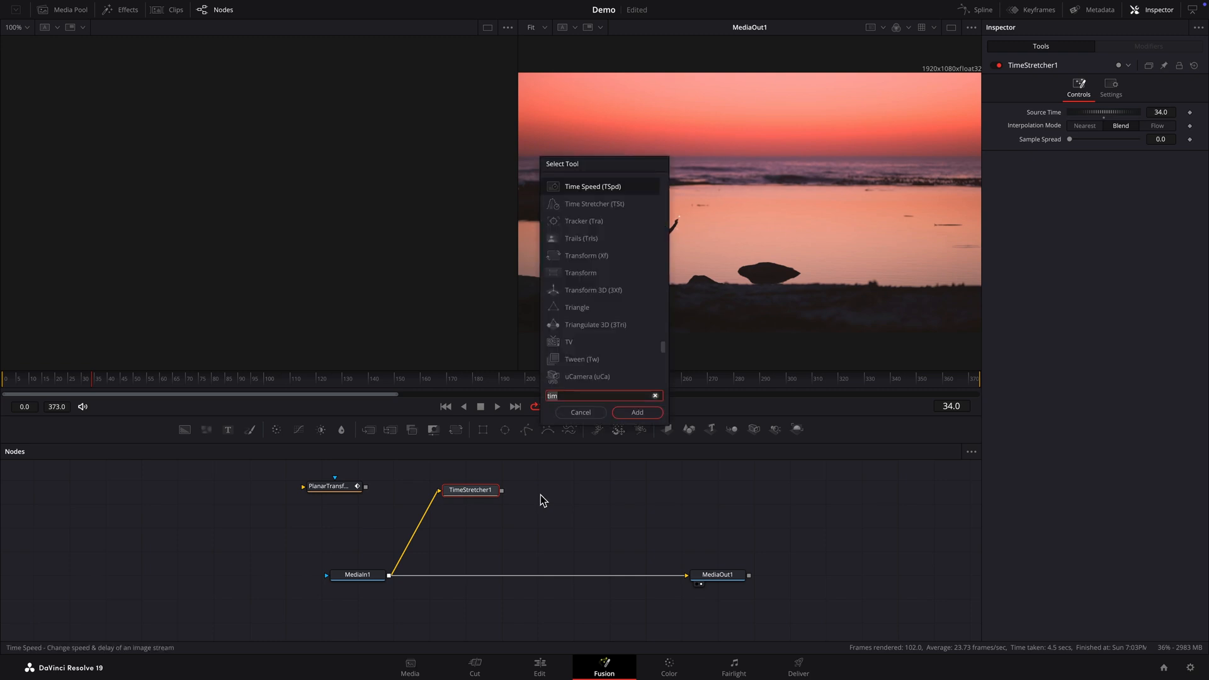
pyautogui.press('BackSpace')
pyautogui.press('BackSpace')
pyautogui.press('BackSpace')
pyautogui.write('3dk')
pyautogui.press('Return')
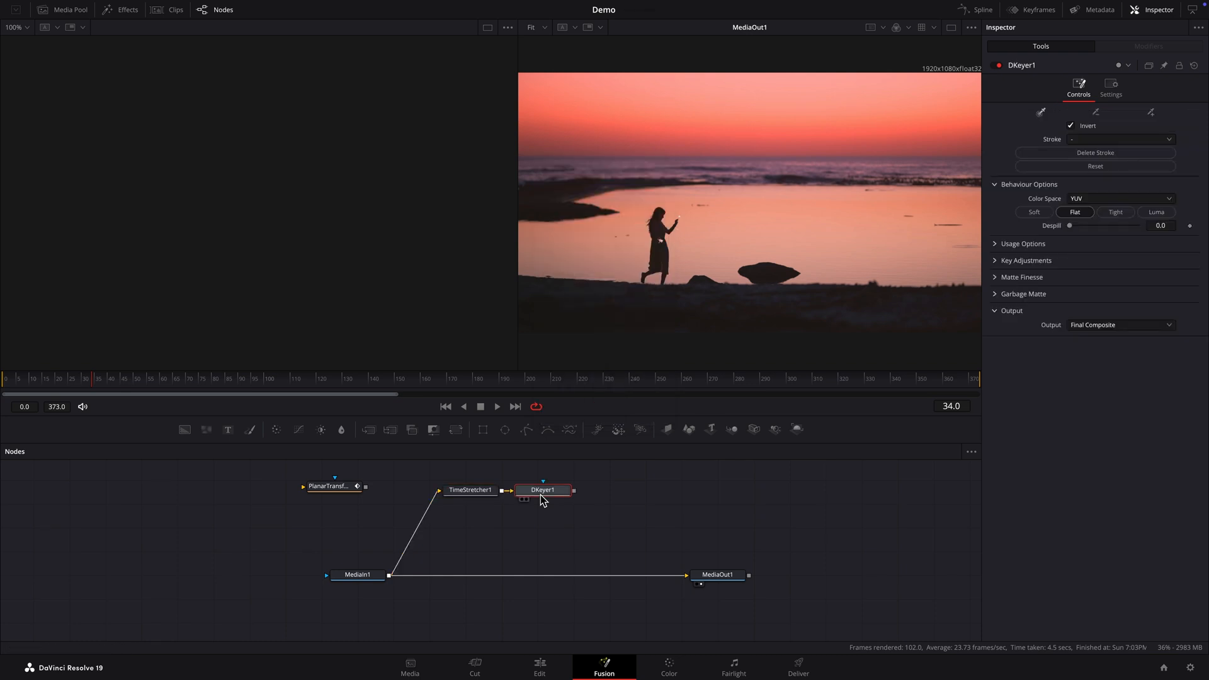
pyautogui.press('2')
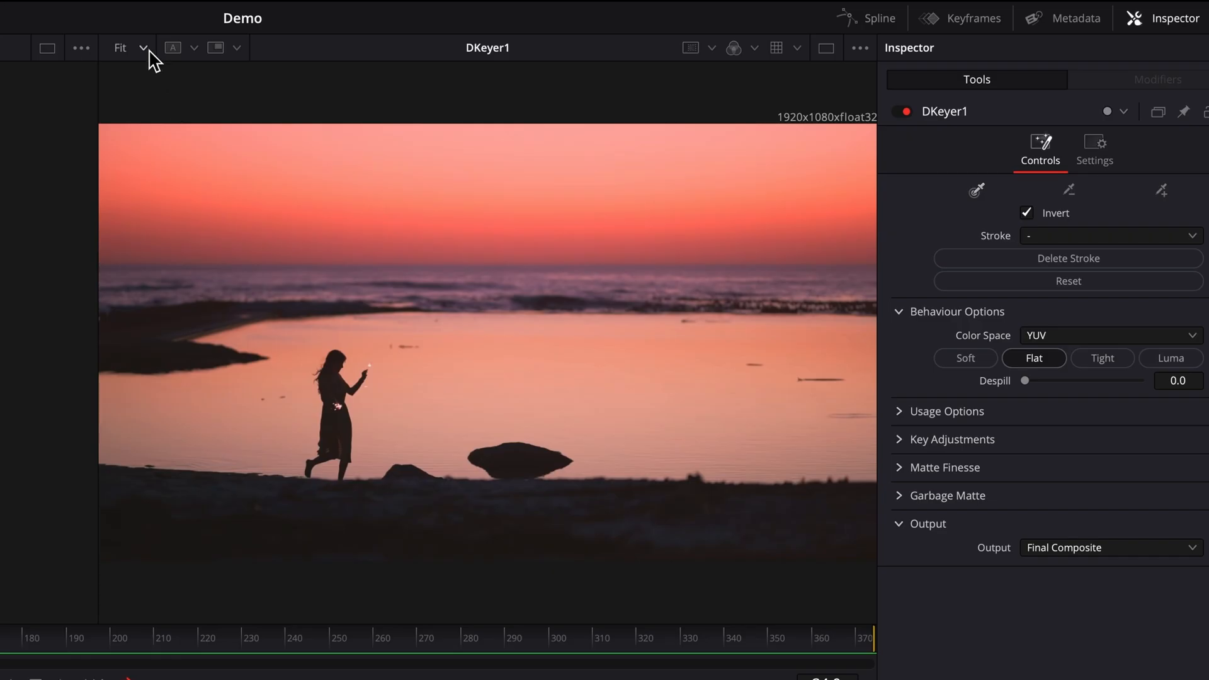
# Step: Key out the orange water around the woman with a sampling stroke, and add a second stroke over the leftover patch near the shore
pyautogui.click(144, 49)
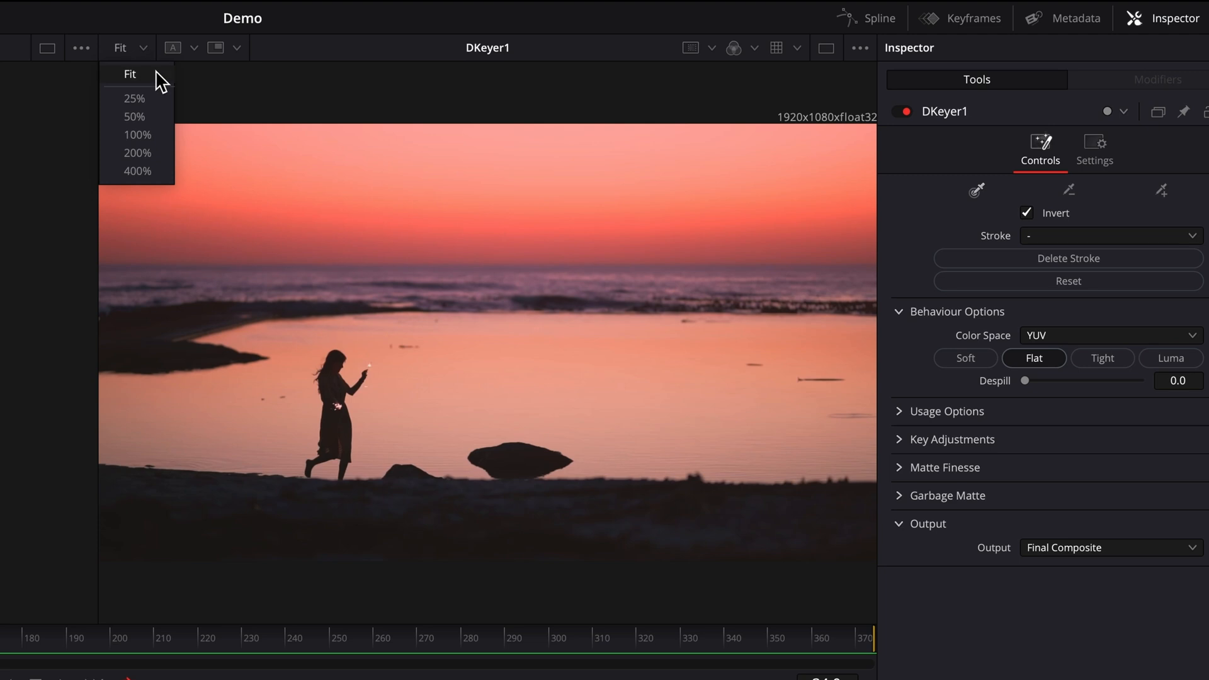
pyautogui.click(153, 151)
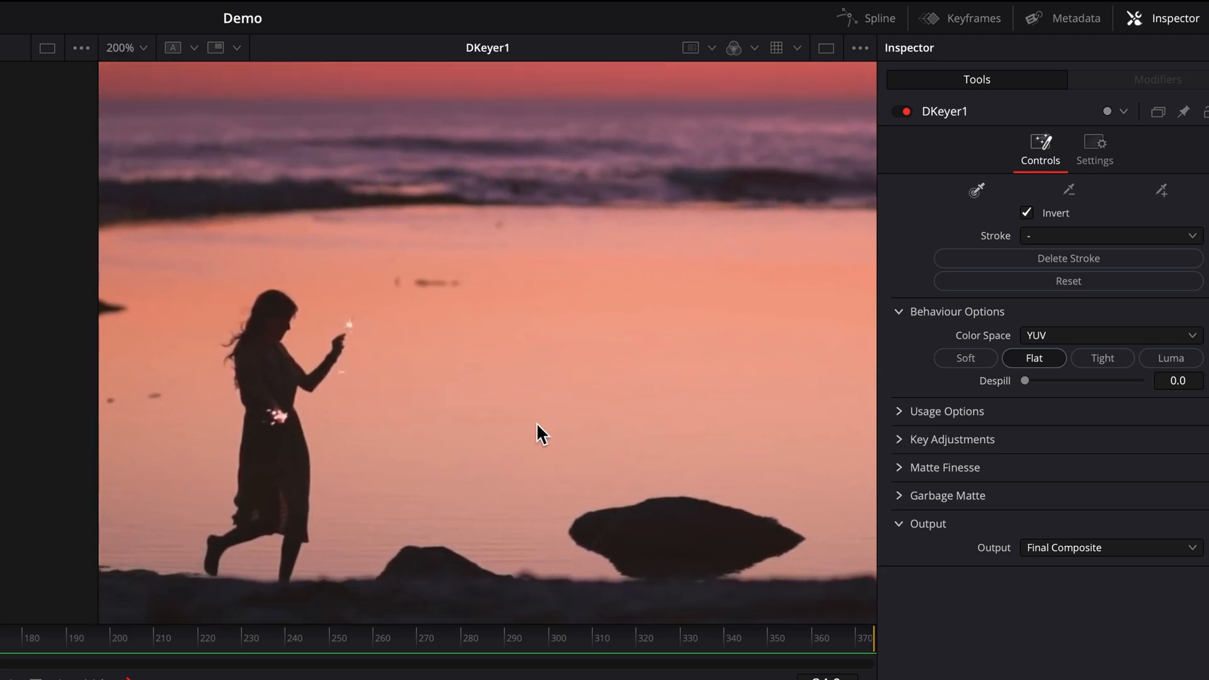
pyautogui.moveTo(454, 422)
pyautogui.mouseDown()
pyautogui.moveTo(437, 322)
pyautogui.moveTo(393, 257)
pyautogui.moveTo(357, 234)
pyautogui.moveTo(284, 231)
pyautogui.moveTo(244, 247)
pyautogui.moveTo(207, 320)
pyautogui.moveTo(183, 494)
pyautogui.mouseUp()
pyautogui.hscroll(-3, 497, 359)
pyautogui.scroll(-2, 496, 359)
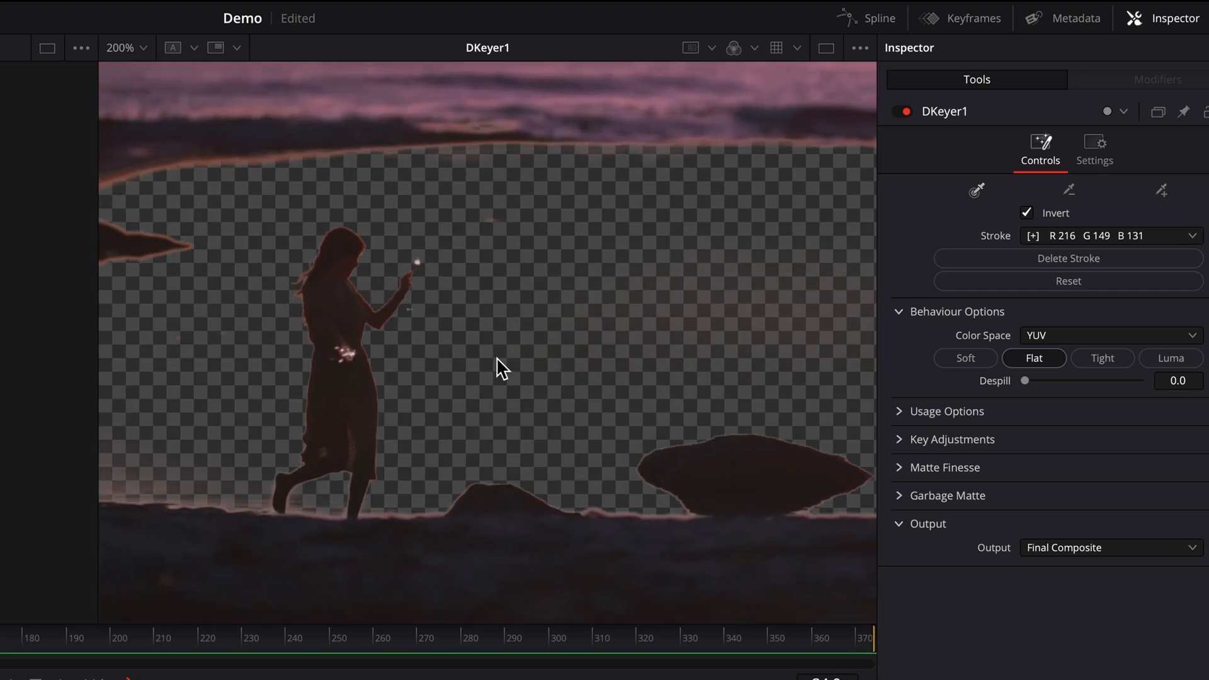
pyautogui.hscroll(-2, 502, 368)
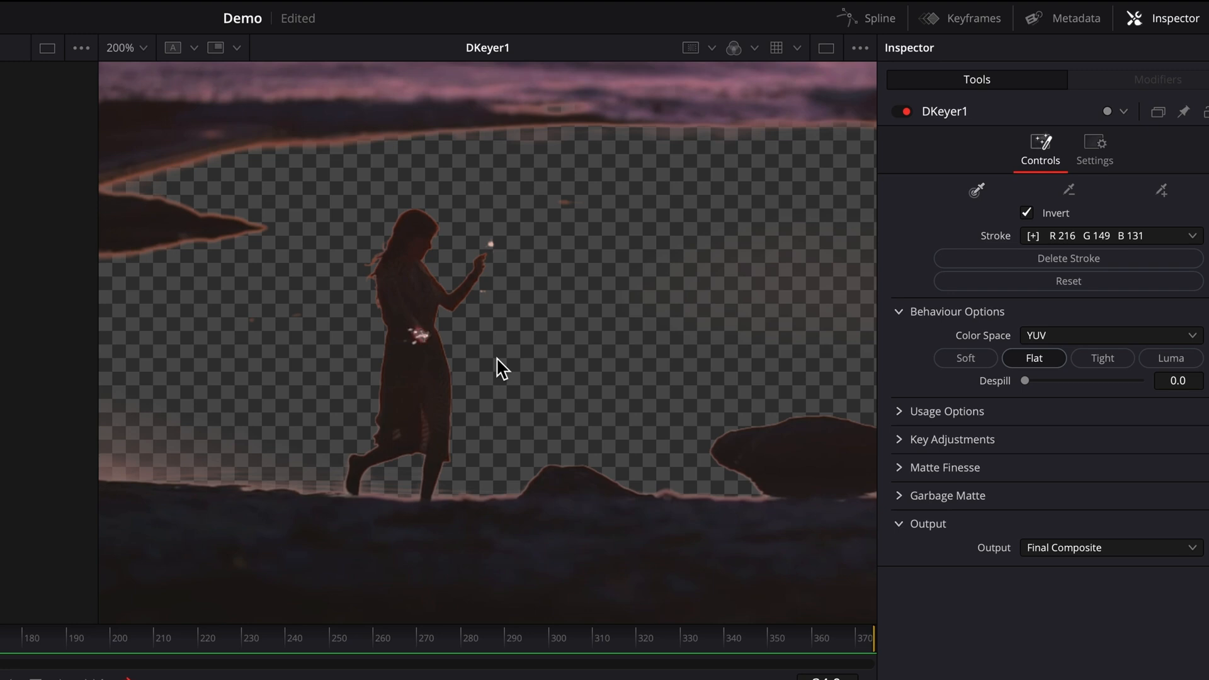
pyautogui.click(1162, 189)
pyautogui.moveTo(122, 448)
pyautogui.mouseDown()
pyautogui.moveTo(179, 442)
pyautogui.moveTo(148, 413)
pyautogui.mouseUp()
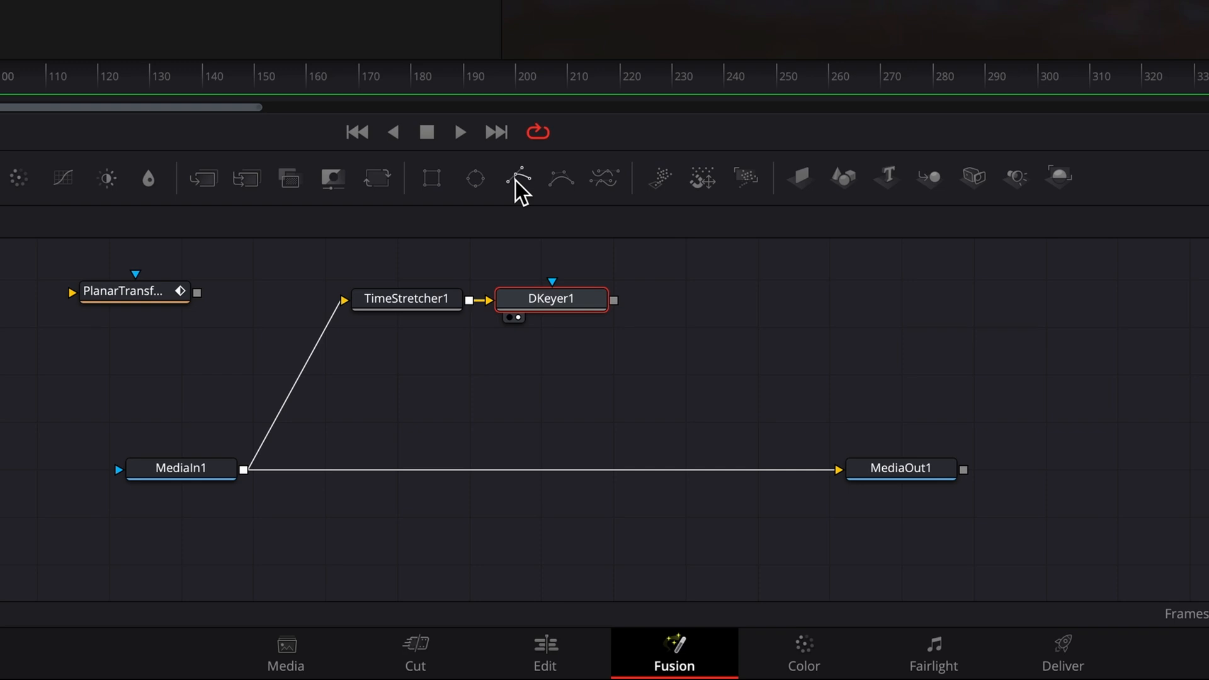
# Step: Mask DKeyer1 with a Polygon drawn as a closed outline loosely around the woman, from her feet up over her head and raised hand
pyautogui.click(515, 180)
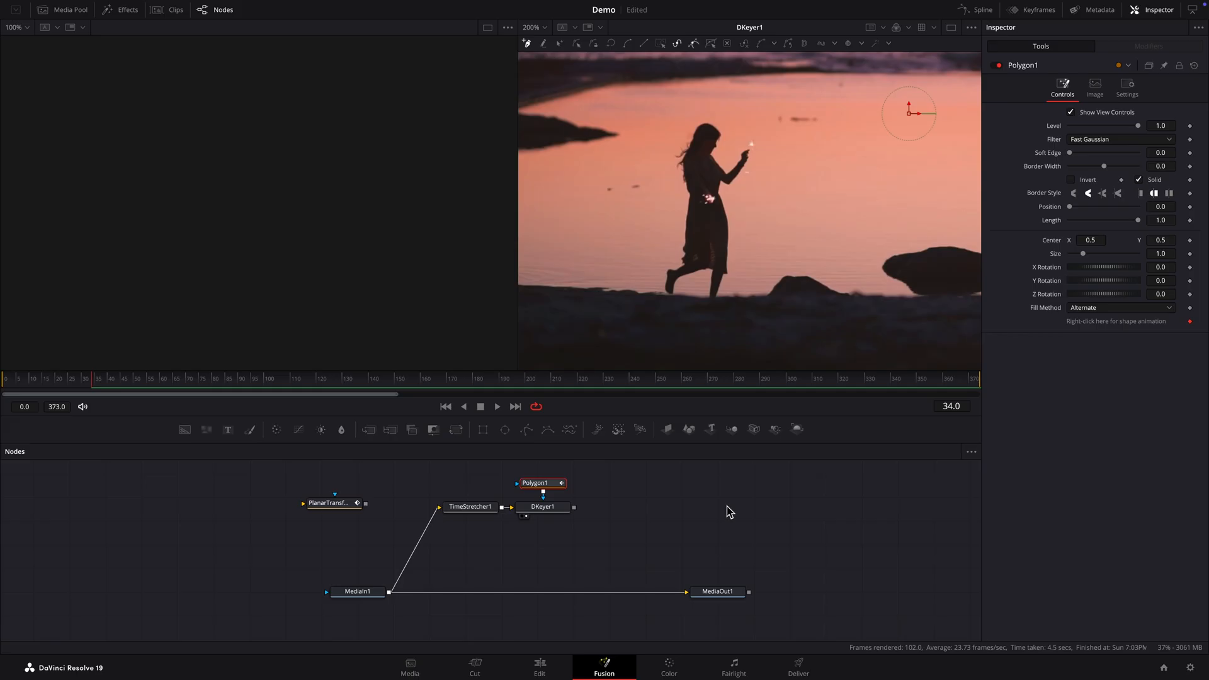
pyautogui.click(408, 485)
pyautogui.click(421, 492)
pyautogui.click(430, 493)
pyautogui.click(444, 490)
pyautogui.click(462, 489)
pyautogui.click(476, 491)
pyautogui.click(489, 496)
pyautogui.click(498, 501)
pyautogui.click(515, 492)
pyautogui.click(532, 467)
pyautogui.click(539, 427)
pyautogui.click(543, 363)
pyautogui.click(572, 303)
pyautogui.click(587, 262)
pyautogui.click(586, 231)
pyautogui.click(558, 215)
pyautogui.click(538, 205)
pyautogui.click(515, 199)
pyautogui.click(475, 194)
pyautogui.click(449, 206)
pyautogui.click(433, 239)
pyautogui.click(421, 278)
pyautogui.click(420, 321)
pyautogui.click(431, 364)
pyautogui.click(431, 398)
pyautogui.click(415, 436)
pyautogui.click(405, 461)
pyautogui.click(408, 486)
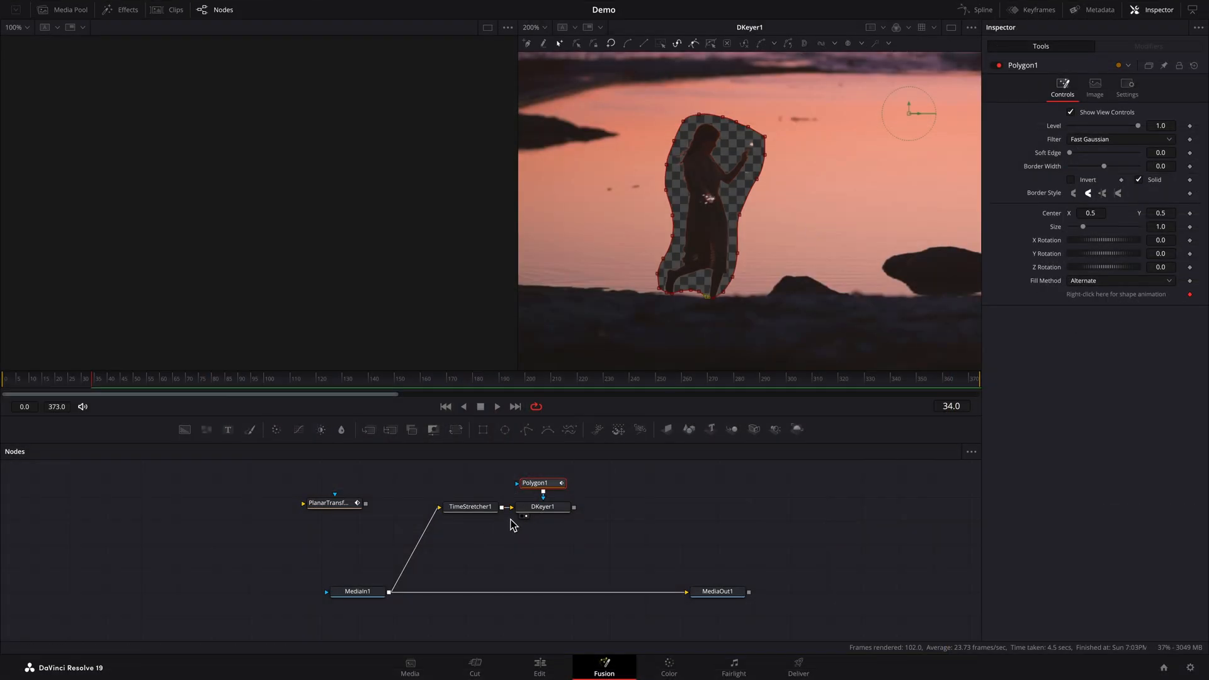
# Step: Turn off Invert on DKeyer1 and display the keyer's alpha channel in the viewer
pyautogui.click(532, 507)
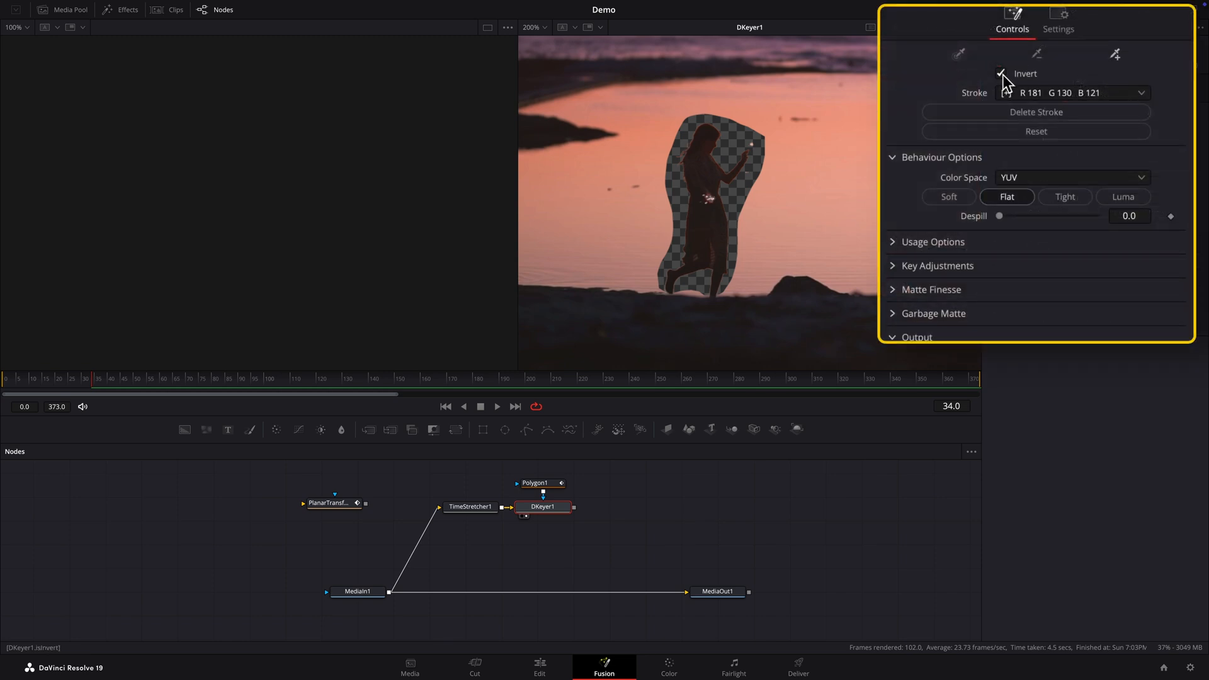
pyautogui.click(1071, 126)
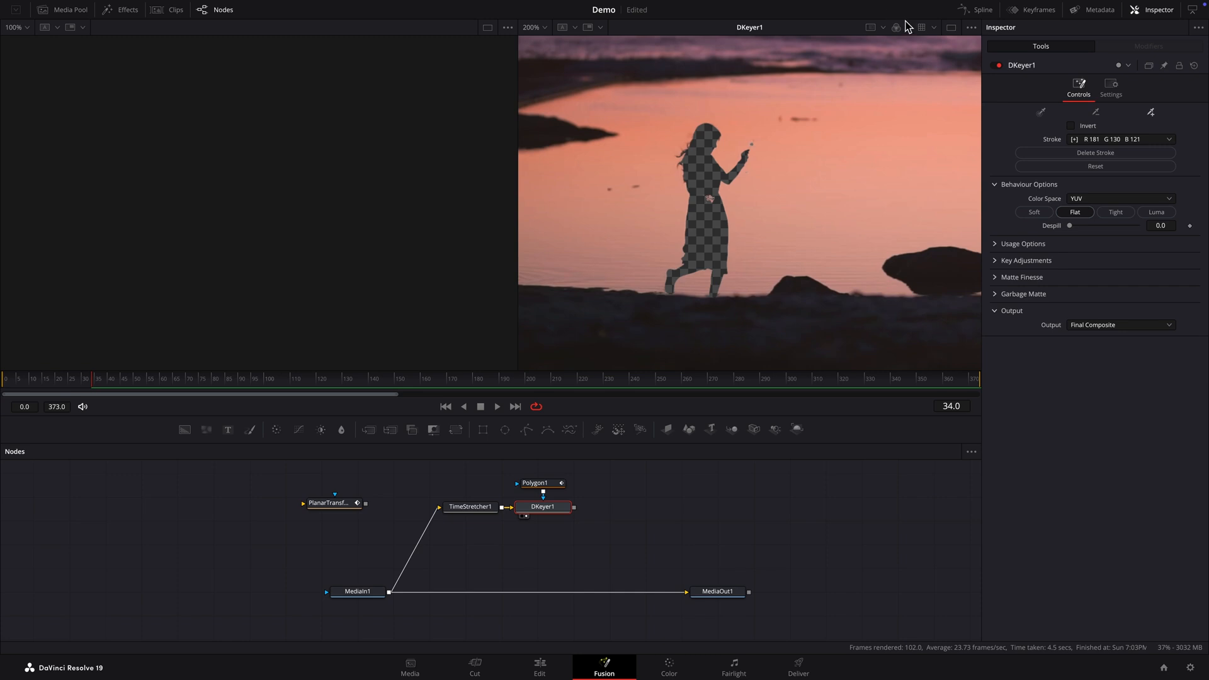
pyautogui.click(910, 28)
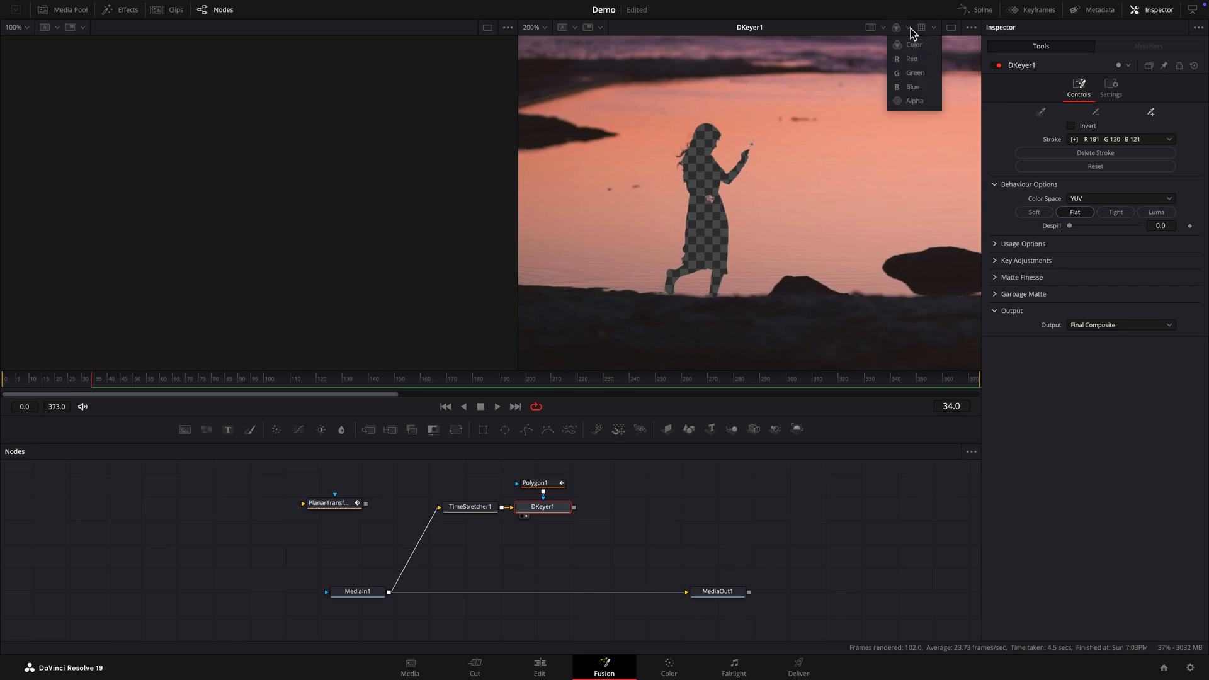
pyautogui.click(917, 102)
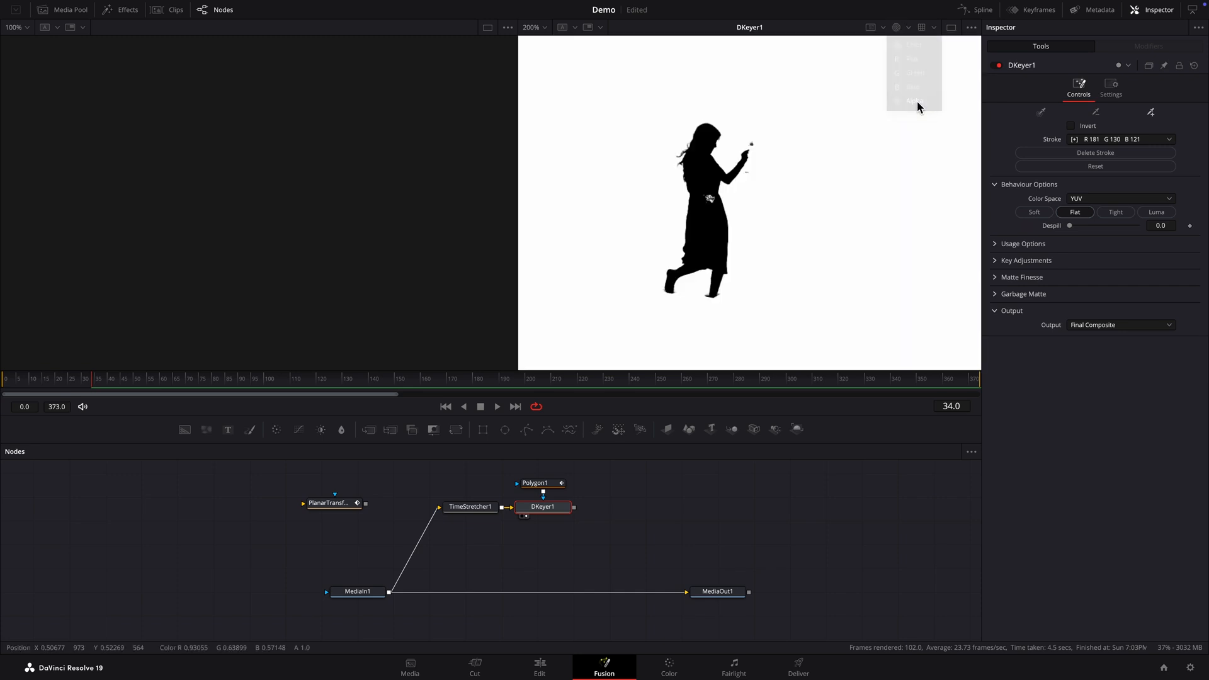
# Step: Set DKeyer1's Matte Finesse to Clean White 12.6 and Clean Black 60.6, and return the viewer to color at Fit size
pyautogui.click(1000, 280)
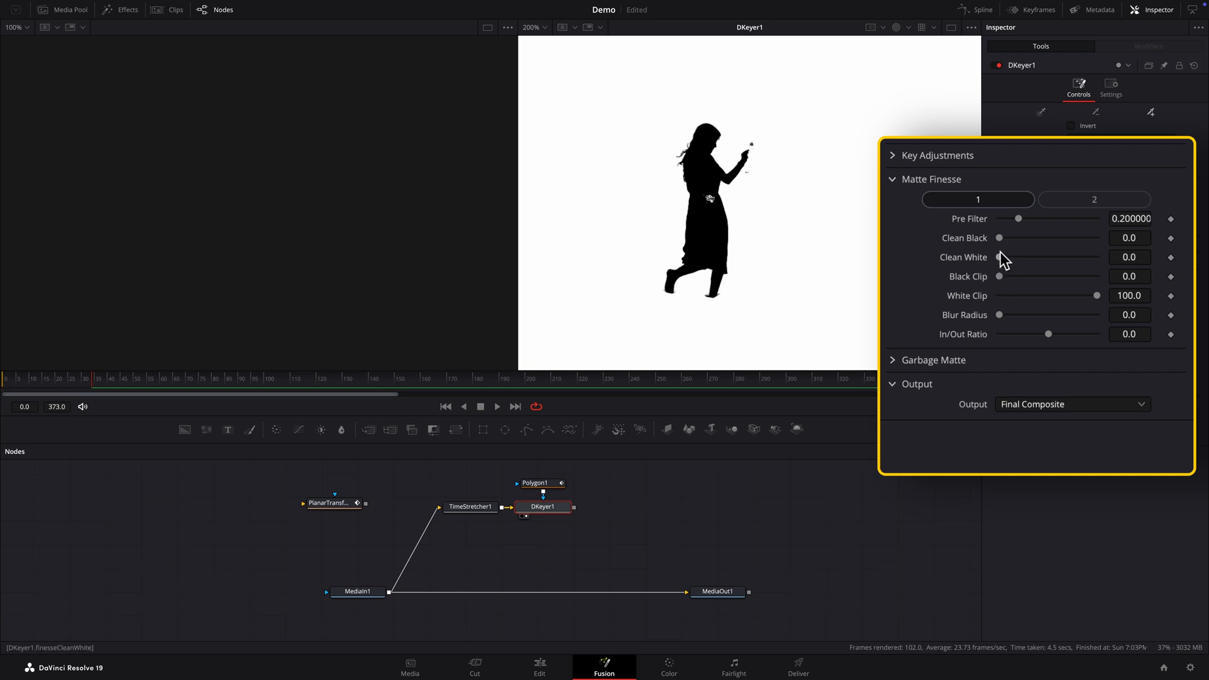
pyautogui.moveTo(1000, 238)
pyautogui.mouseDown()
pyautogui.moveTo(1058, 245)
pyautogui.moveTo(1008, 259)
pyautogui.mouseUp()
pyautogui.moveTo(1079, 339); pyautogui.dragTo(1082, 339)
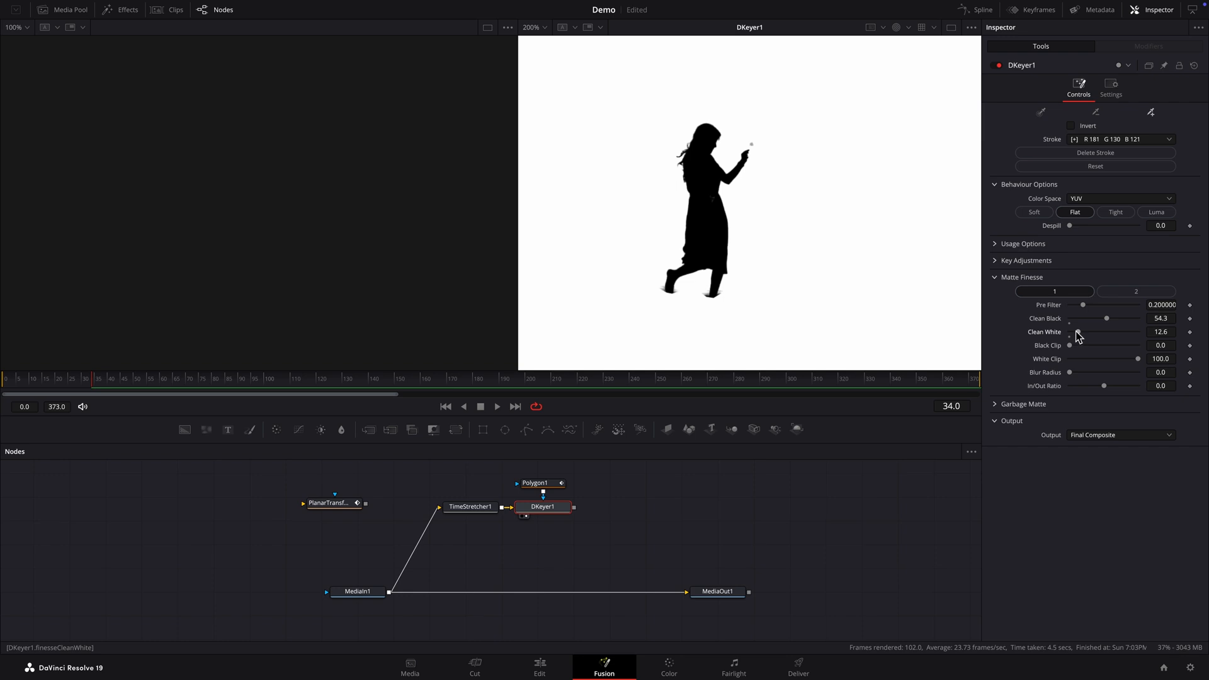
pyautogui.moveTo(1106, 319); pyautogui.dragTo(1111, 326)
pyautogui.click(910, 28)
pyautogui.click(914, 53)
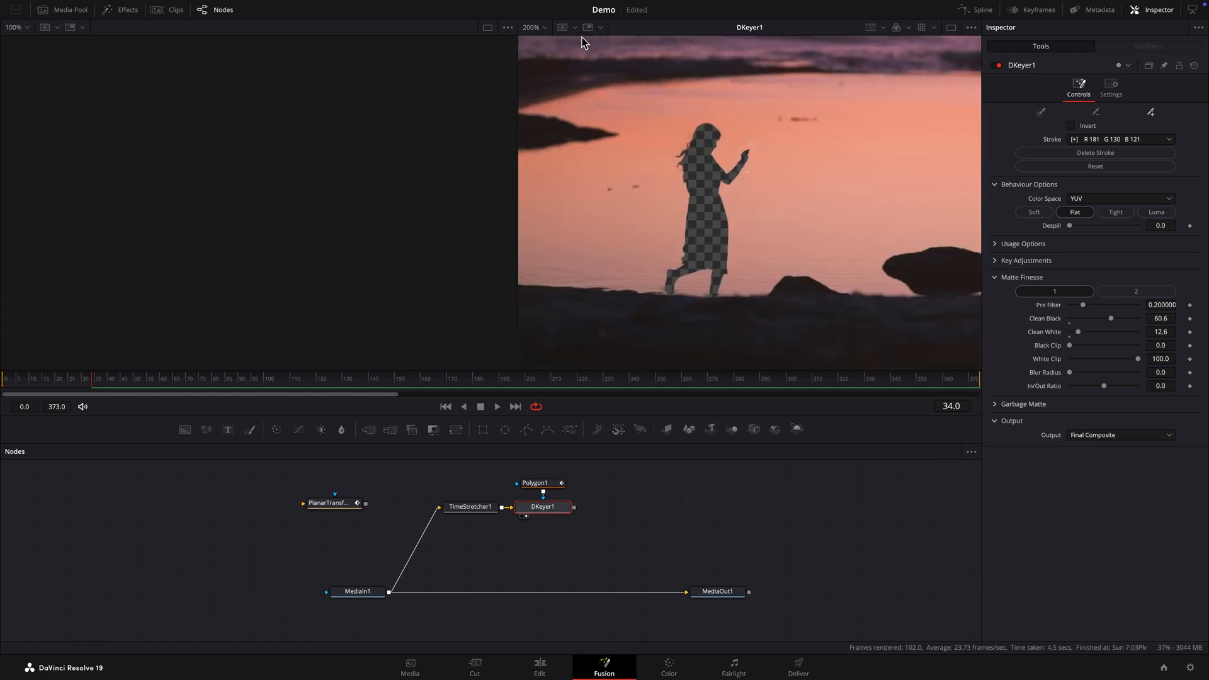
pyautogui.click(545, 28)
pyautogui.click(547, 44)
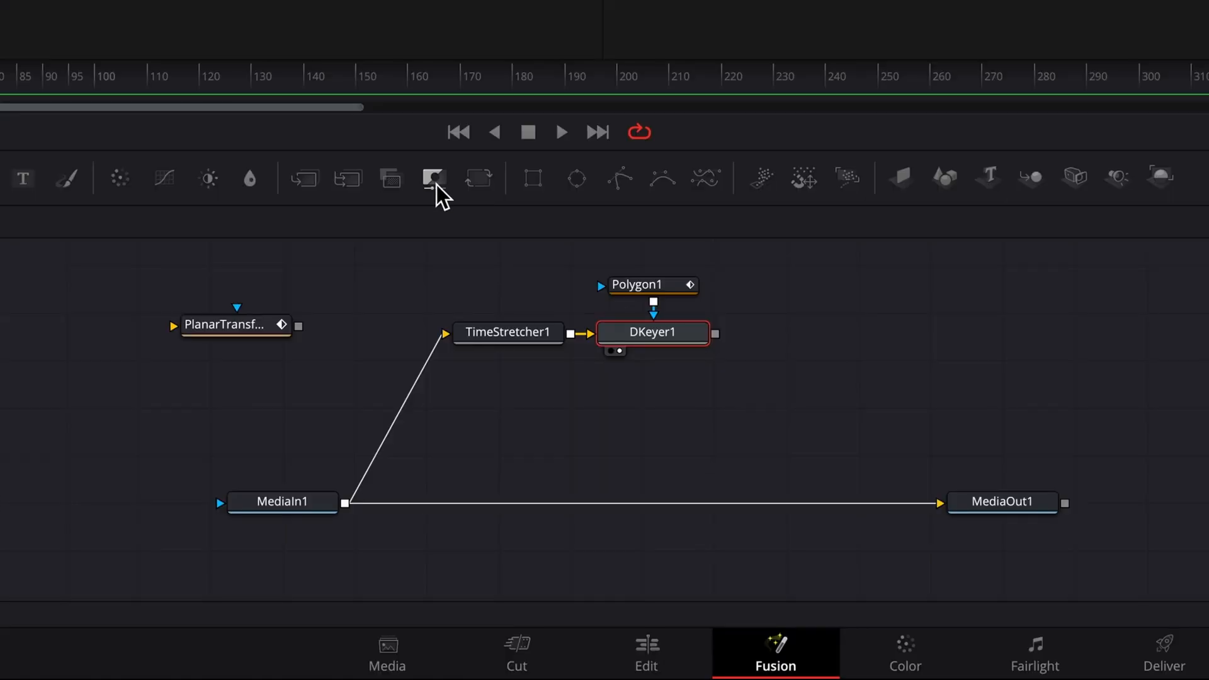
# Step: Add a Matte Control node below DKeyer1, connecting TimeStretcher1 as its background and DKeyer1 to its garbage matte input
pyautogui.moveTo(433, 430); pyautogui.dragTo(548, 542)
pyautogui.moveTo(664, 403); pyautogui.dragTo(655, 404)
pyautogui.moveTo(571, 333); pyautogui.dragTo(599, 406)
pyautogui.moveTo(716, 333); pyautogui.dragTo(678, 413)
# Step: Insert a MultiMerge node between MediaIn1 and MediaOut1 and connect MatteControl1's output to it as a layer
pyautogui.click(780, 462)
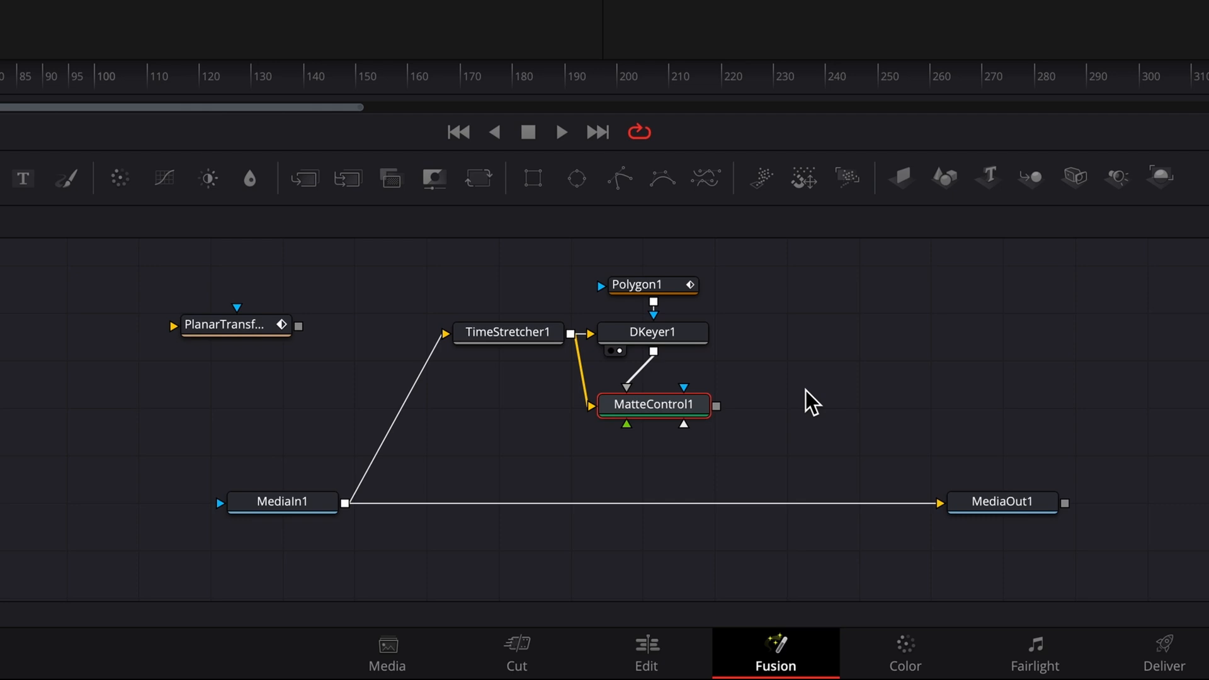
pyautogui.moveTo(349, 181); pyautogui.dragTo(678, 513)
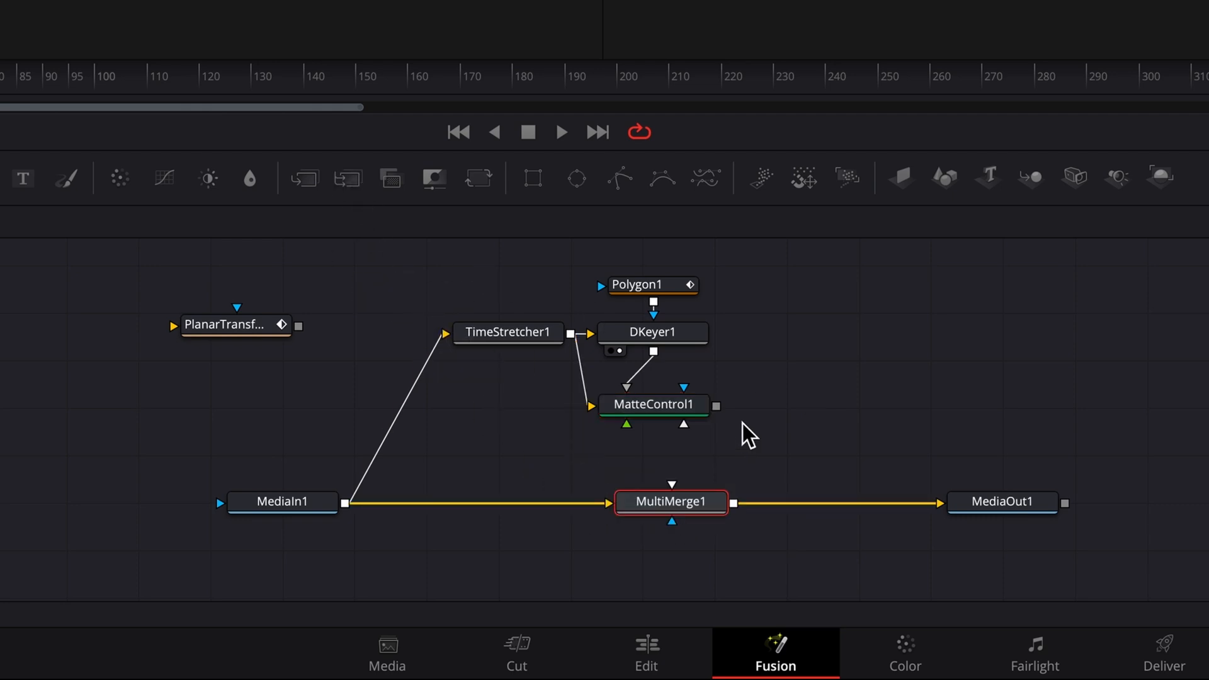
pyautogui.moveTo(722, 408); pyautogui.dragTo(669, 492)
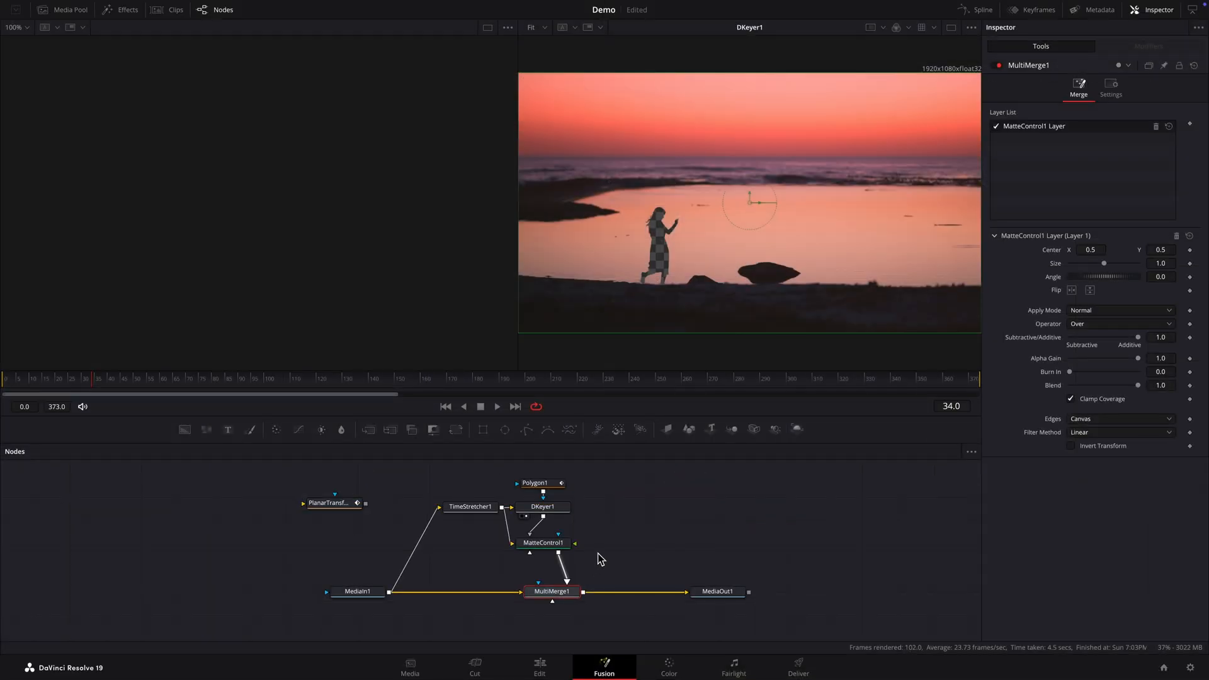
# Step: Keyframe DKeyer1's Blend at 0.0 on frame 33 and 1.0 on frame 34
pyautogui.click(546, 508)
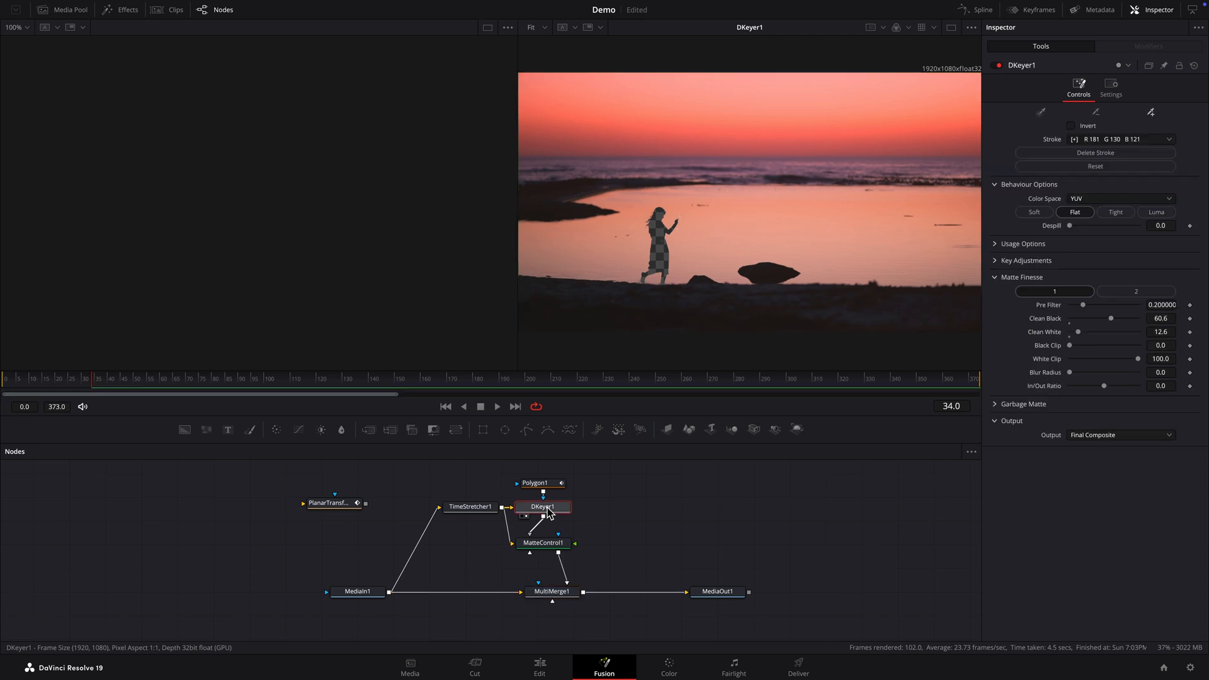
pyautogui.press('Left')
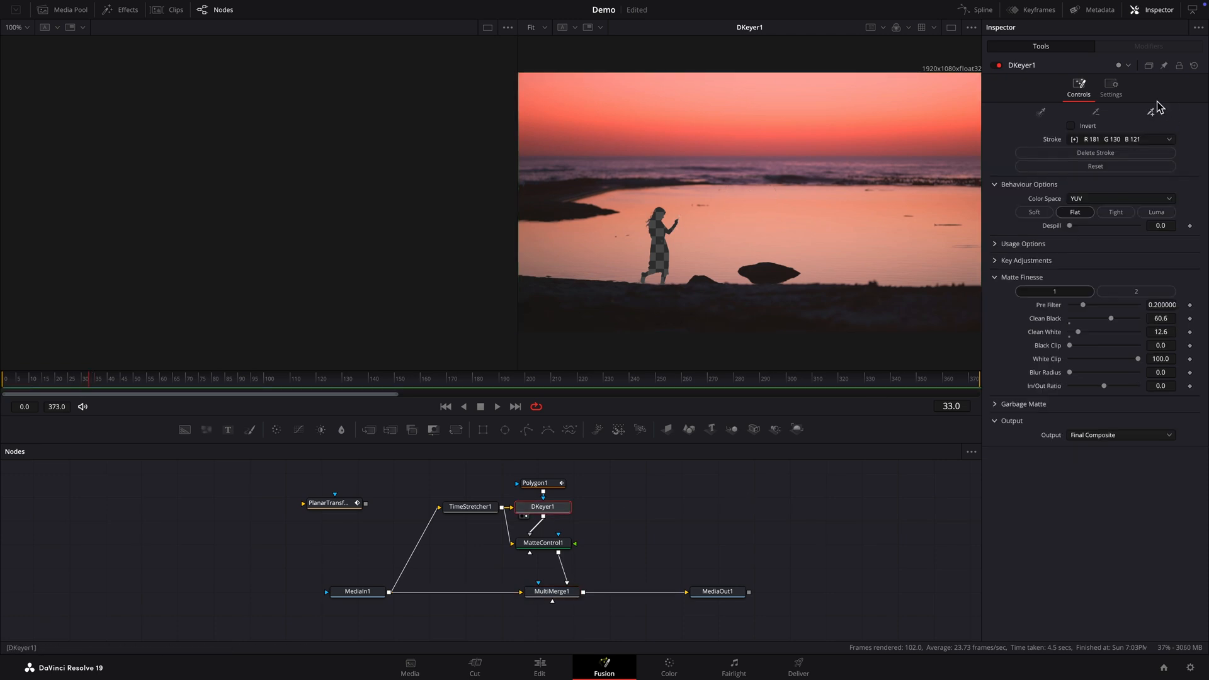
pyautogui.click(1111, 87)
pyautogui.moveTo(1139, 124); pyautogui.dragTo(1070, 125)
pyautogui.click(1189, 125)
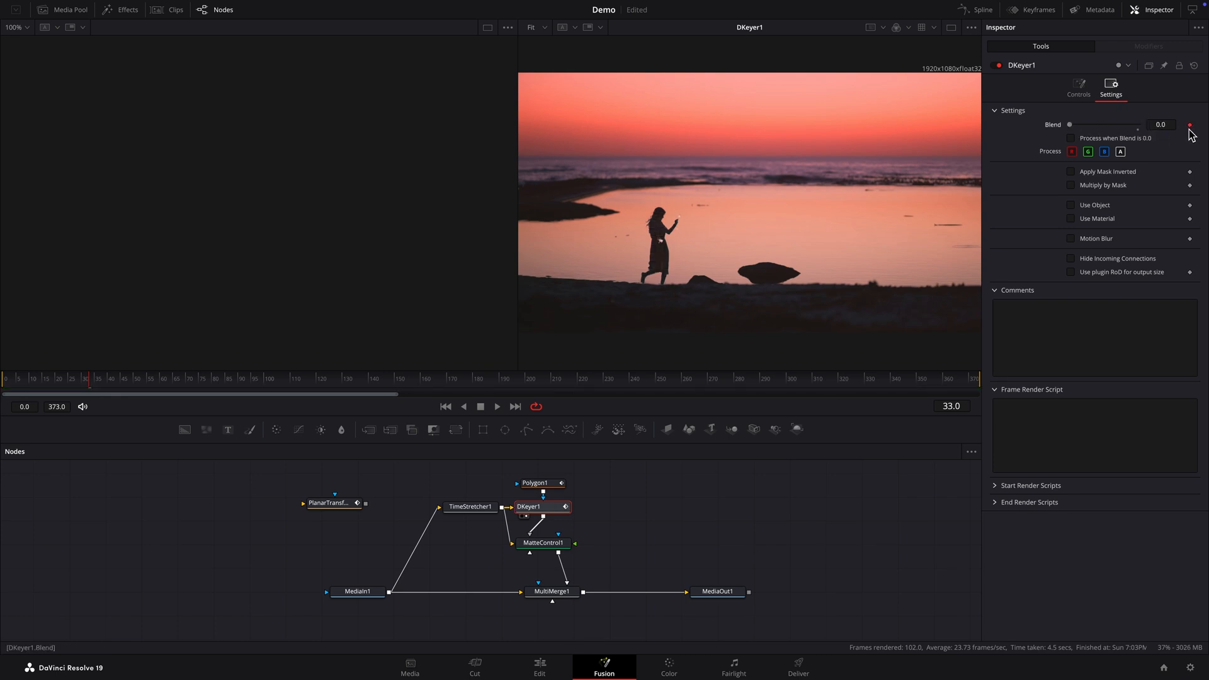
pyautogui.doubleClick(1071, 125)
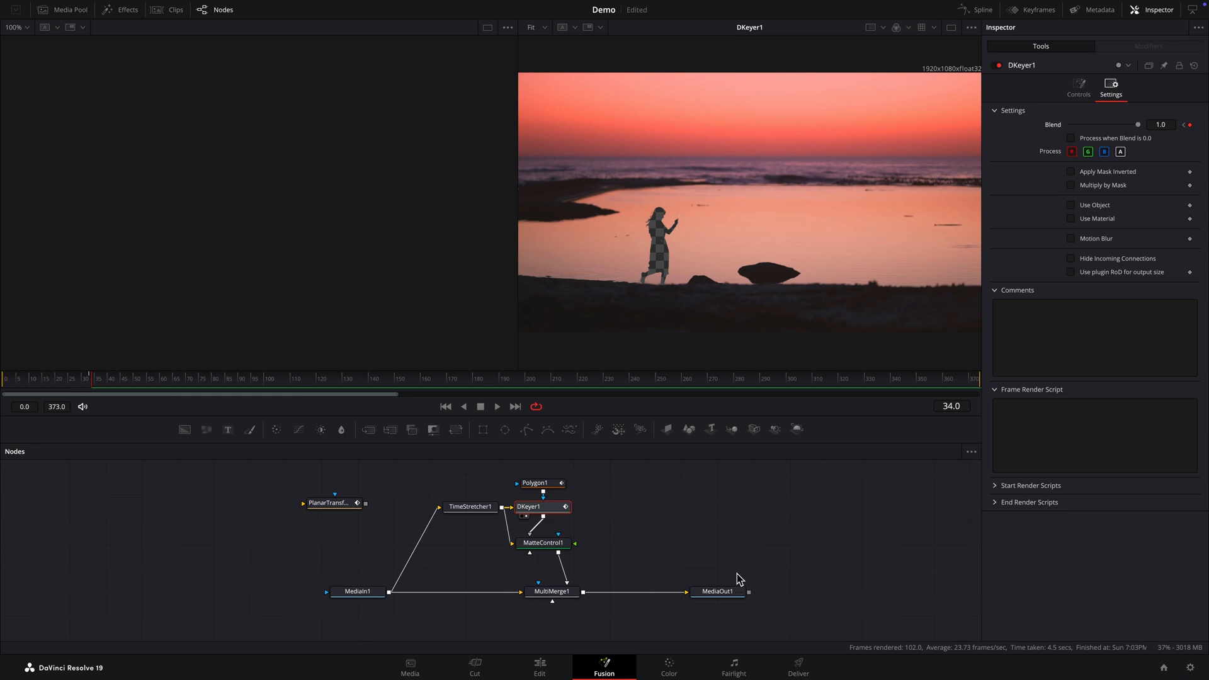
# Step: Show MediaOut1 in the second viewer, and move MediaIn1, MultiMerge1 and MediaOut1 down to make room below MatteControl1
pyautogui.click(724, 595)
pyautogui.press('2')
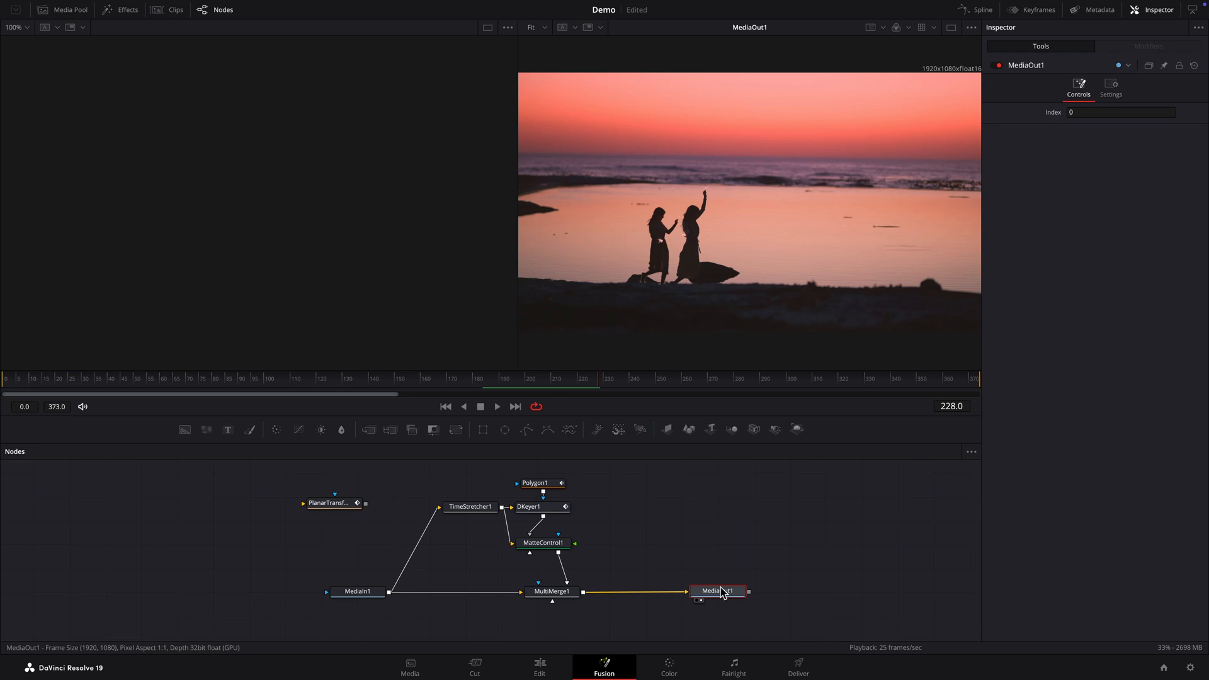
pyautogui.scroll(-2, 723, 558)
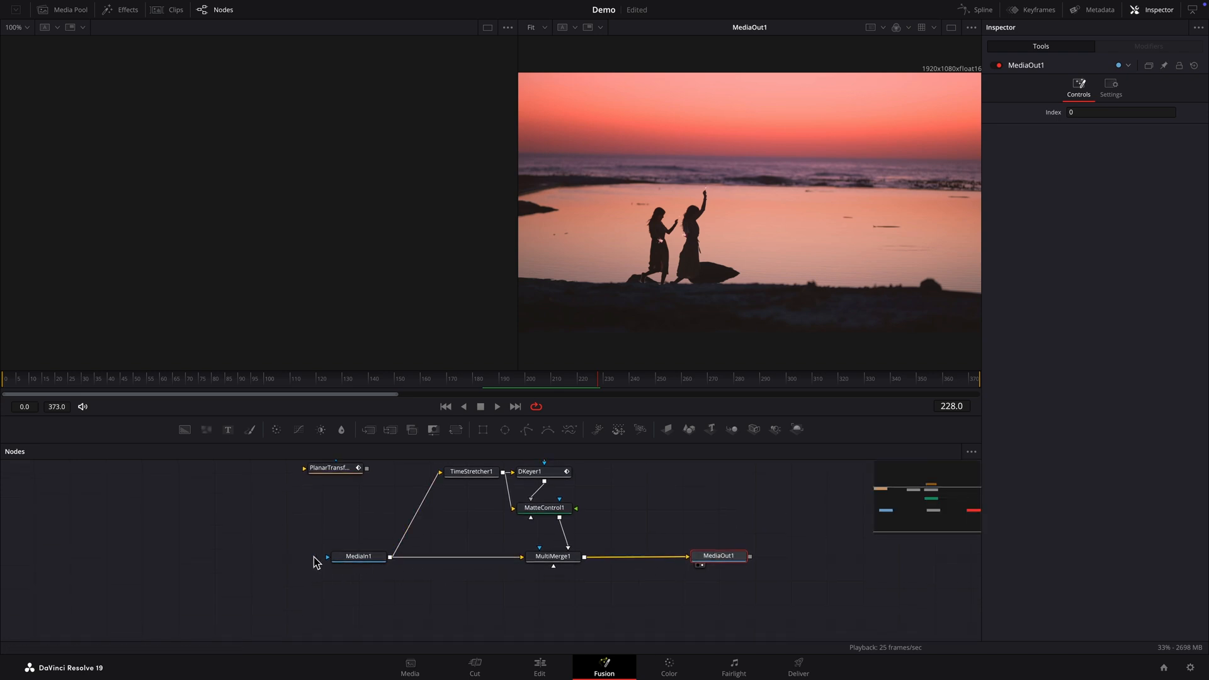
pyautogui.moveTo(308, 551); pyautogui.dragTo(793, 615)
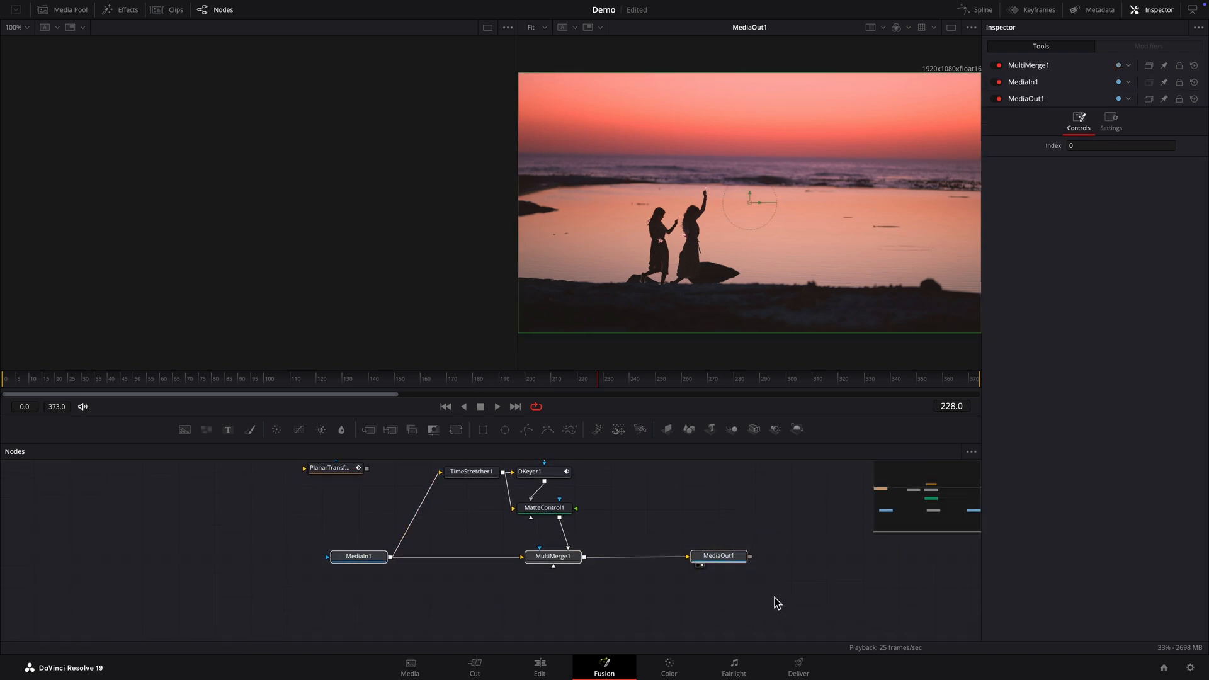
pyautogui.moveTo(734, 567); pyautogui.dragTo(735, 609)
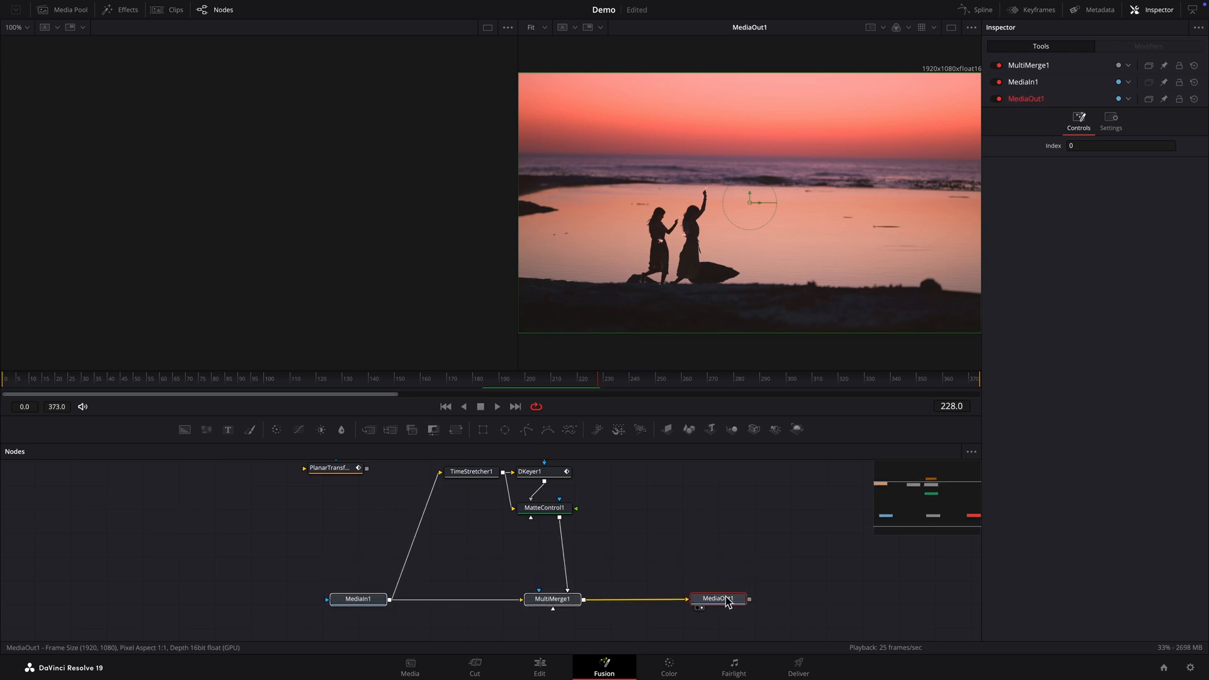
pyautogui.click(696, 561)
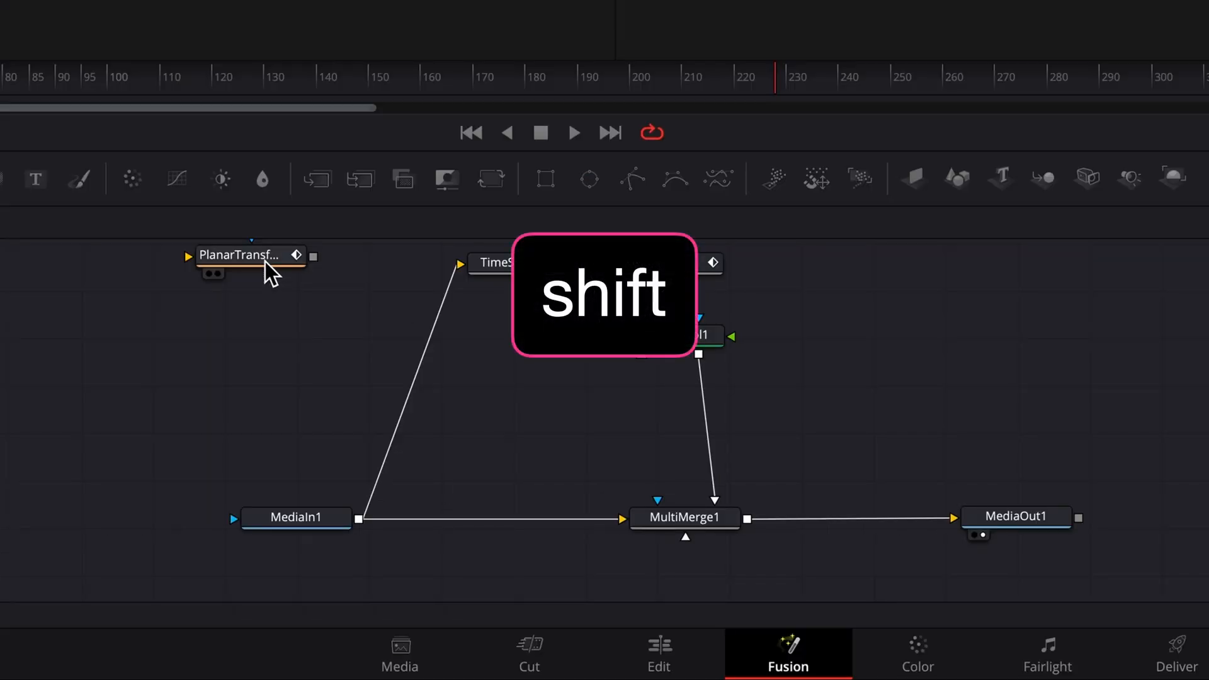
# Step: Insert PlanarTransform1 between MatteControl1 and MultiMerge1, and play the clip from the start
pyautogui.moveTo(270, 264); pyautogui.dragTo(710, 430)
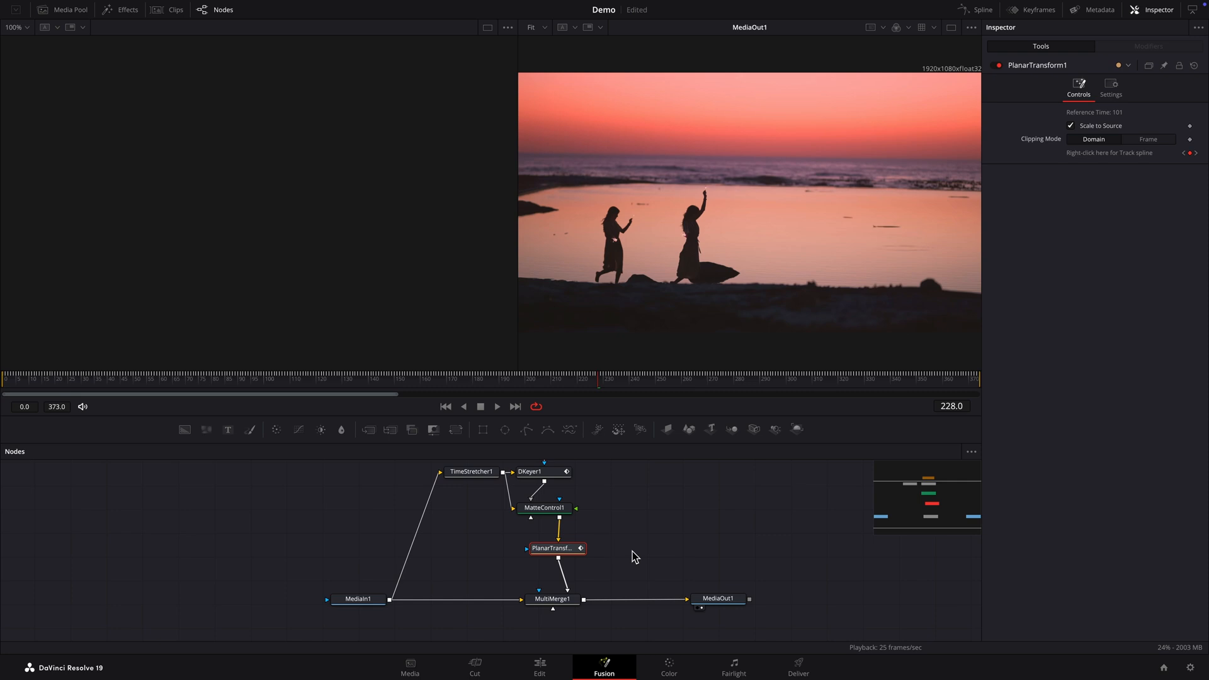
pyautogui.click(633, 555)
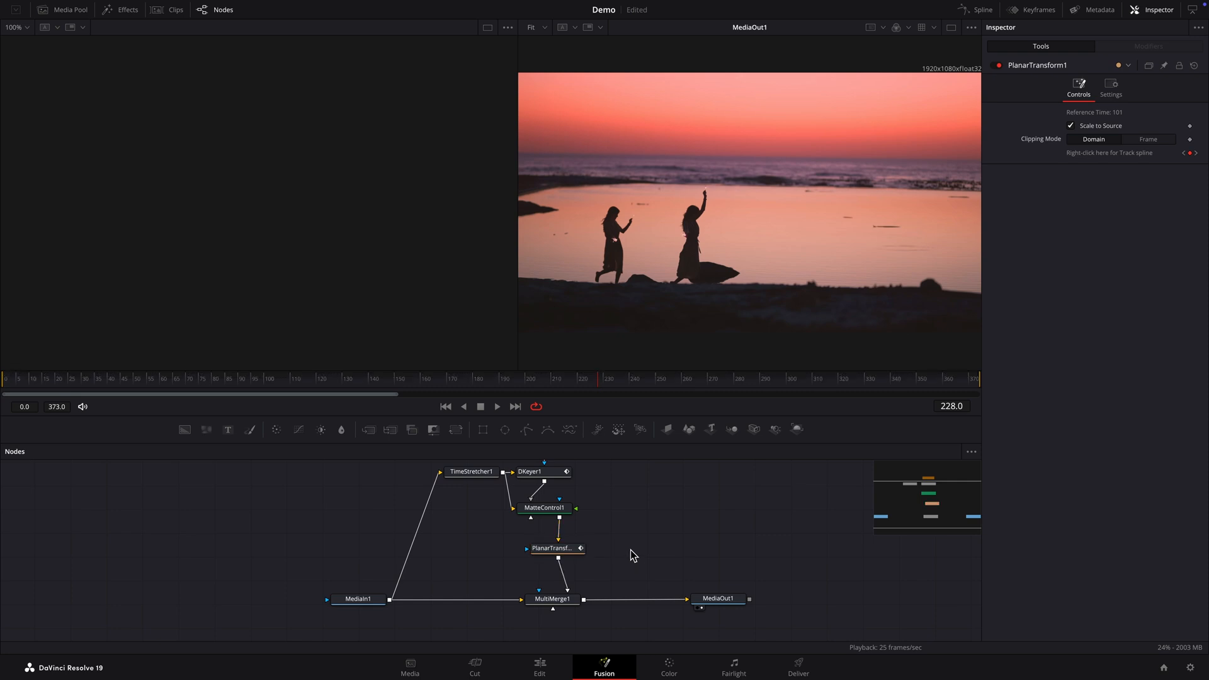
pyautogui.press('super+Left')
pyautogui.press('space')
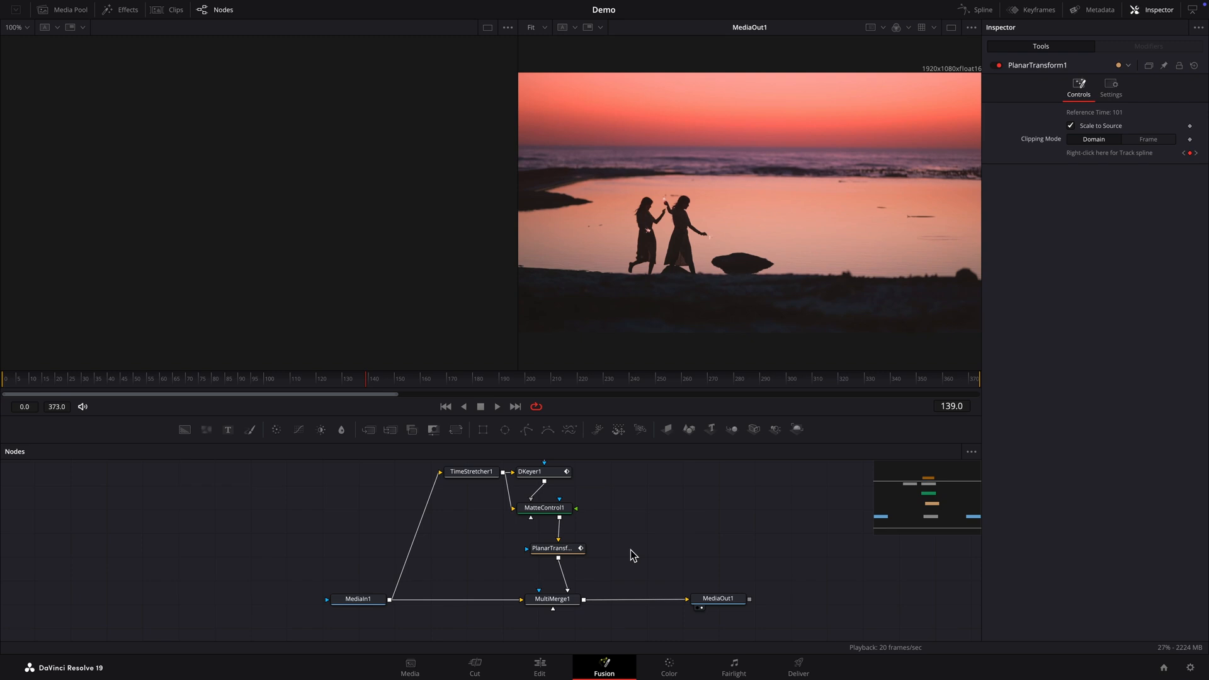
# Step: Go to frame 34 on the timeline
pyautogui.click(952, 408)
pyautogui.write('34')
pyautogui.press('Return')
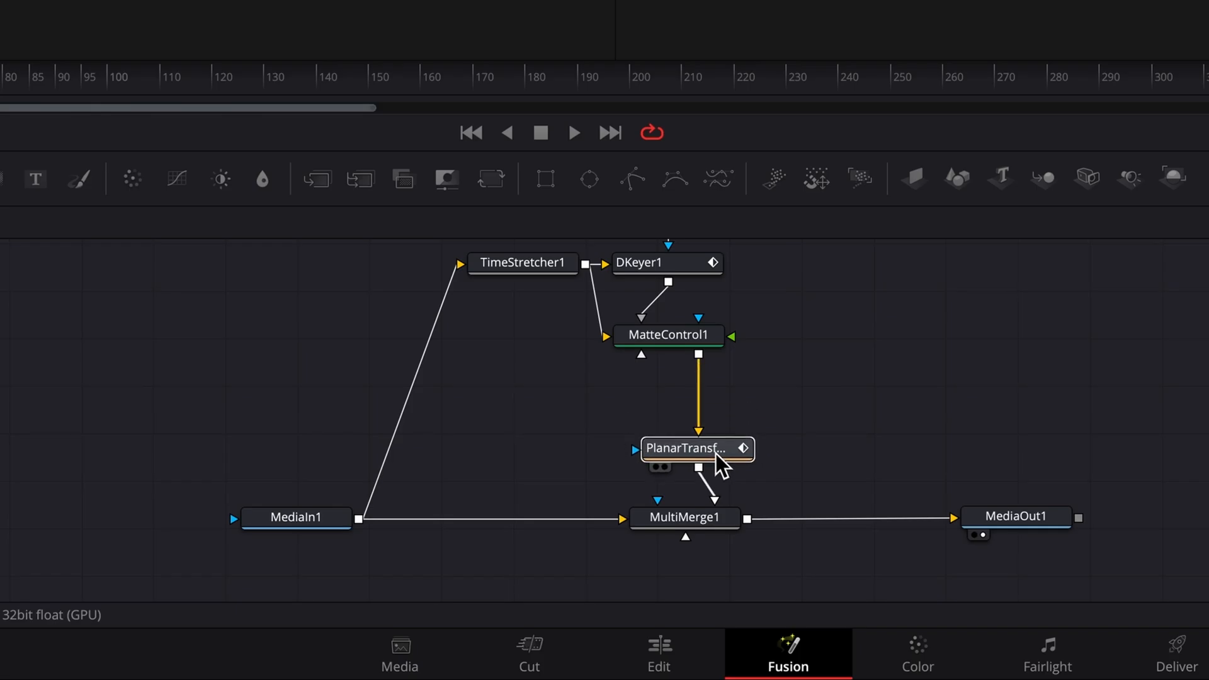
# Step: Insert a Transform between MatteControl1 and PlanarTransform1, and move its center to X 0.471354, Y 0.497222 to overlay the clone on the woman
pyautogui.click(673, 335)
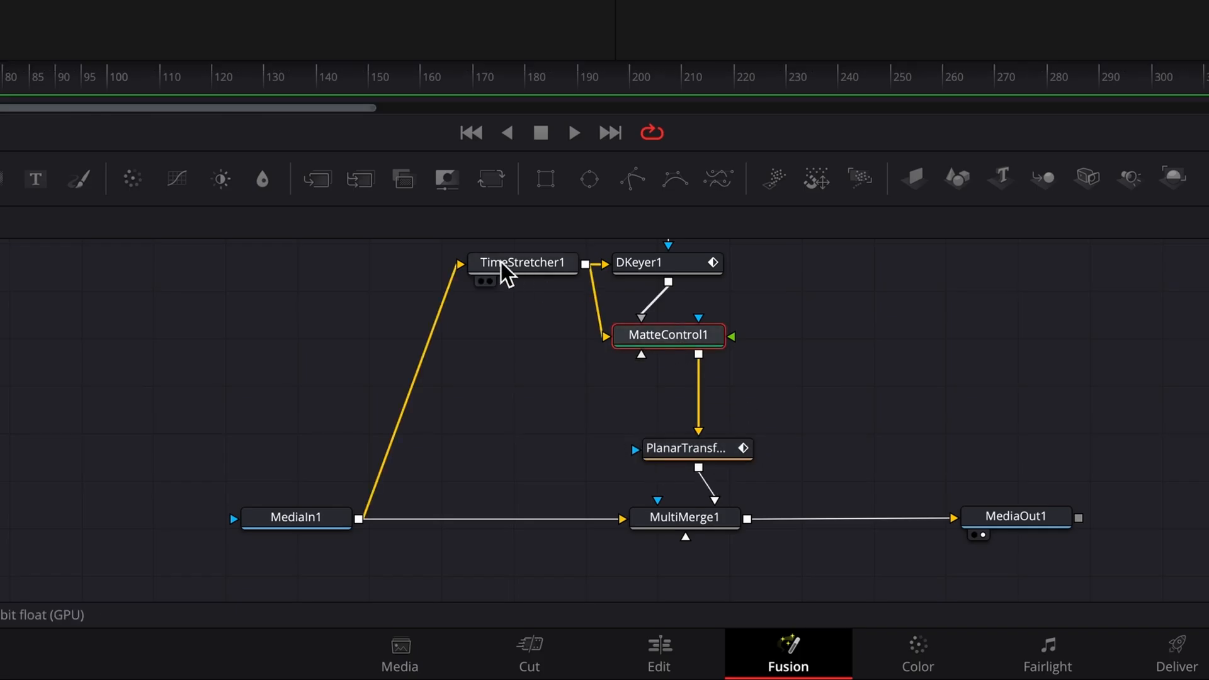
pyautogui.click(491, 188)
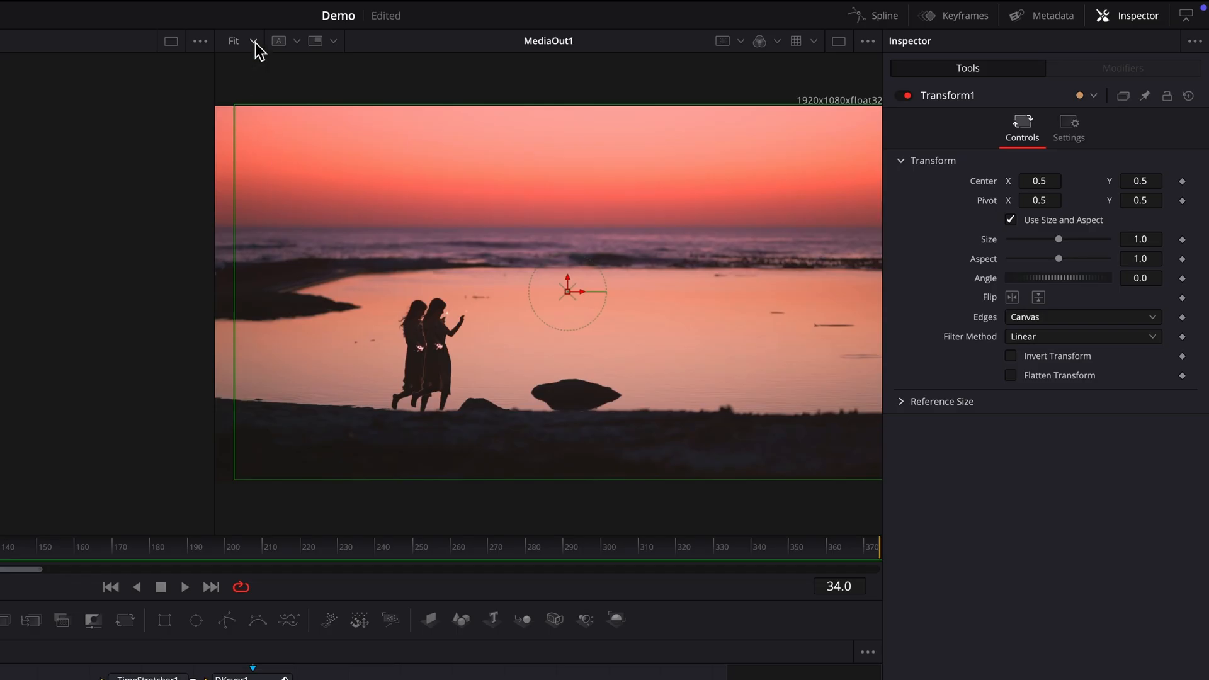
pyautogui.click(254, 42)
pyautogui.click(247, 131)
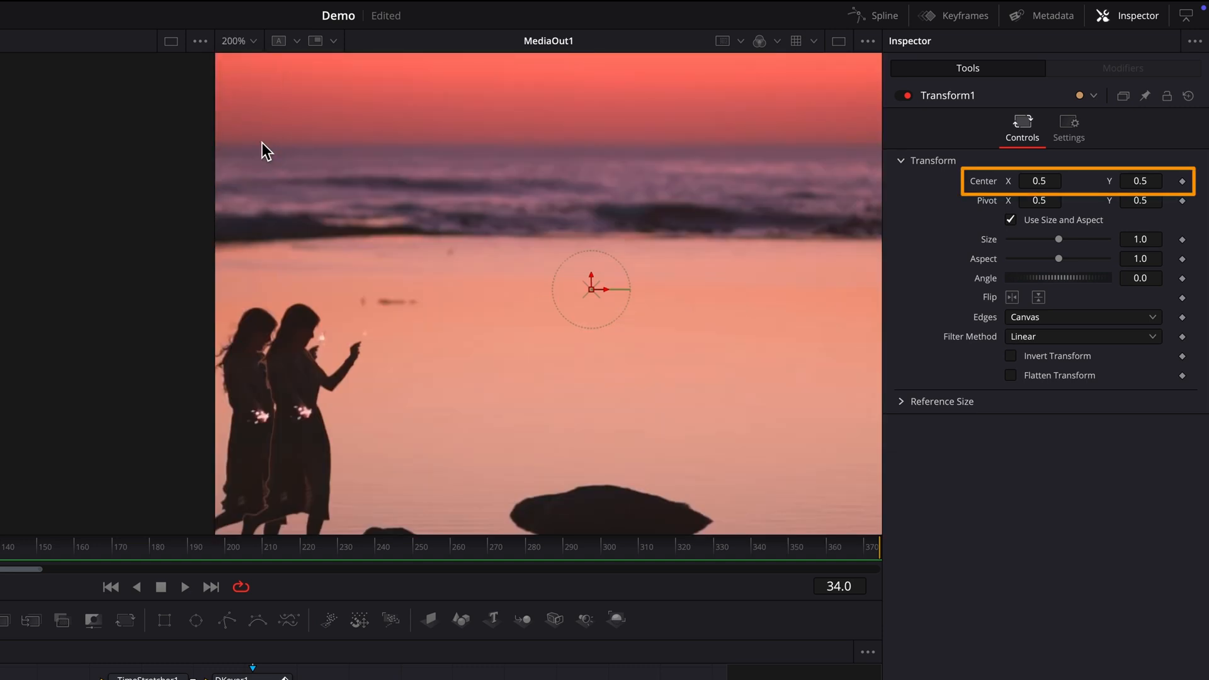
pyautogui.hscroll(-5, 503, 299)
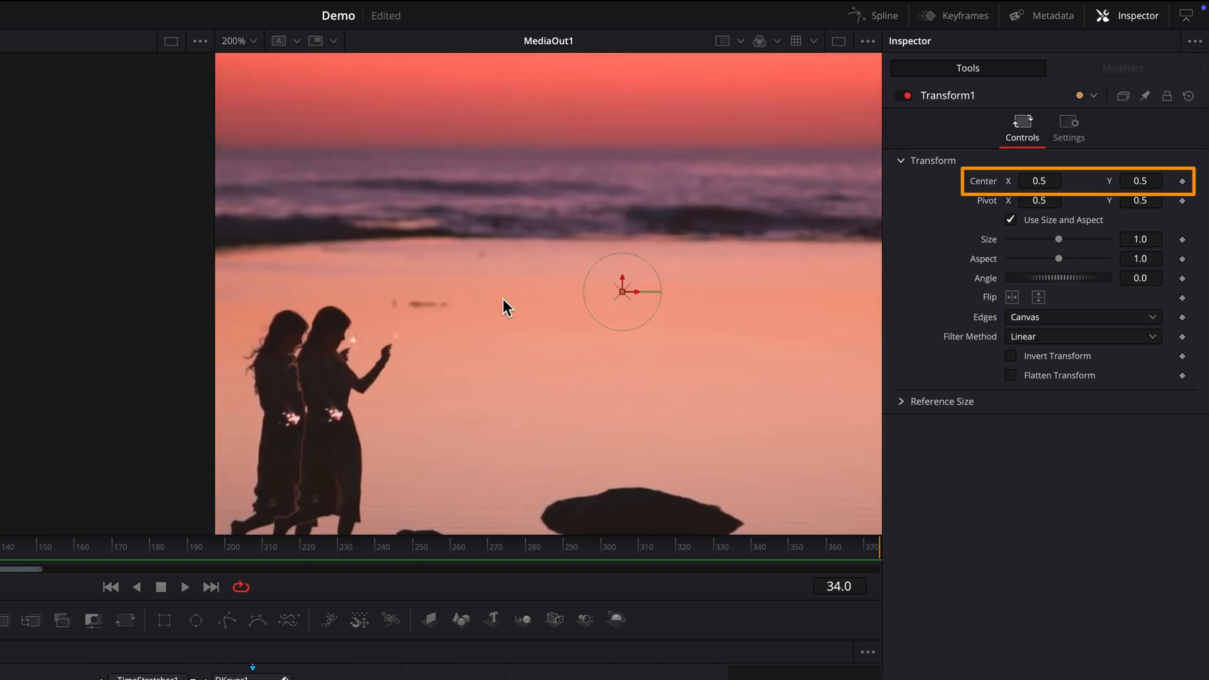
pyautogui.scroll(-1, 503, 299)
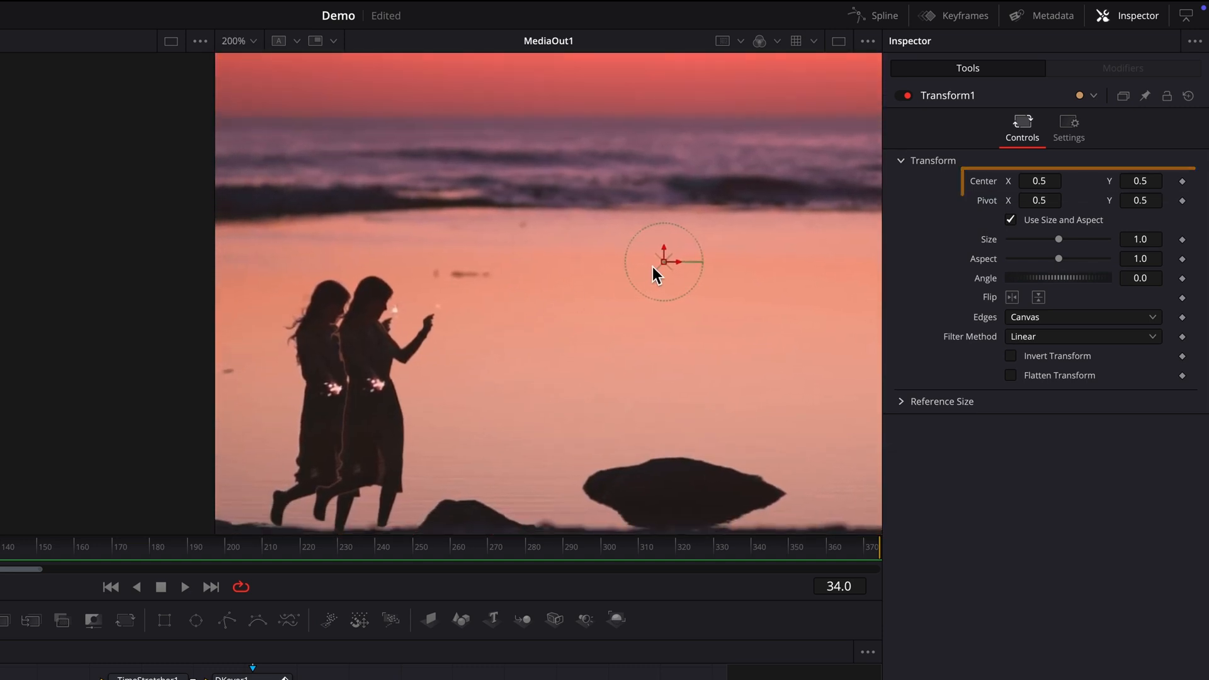
pyautogui.moveTo(667, 263); pyautogui.dragTo(624, 266)
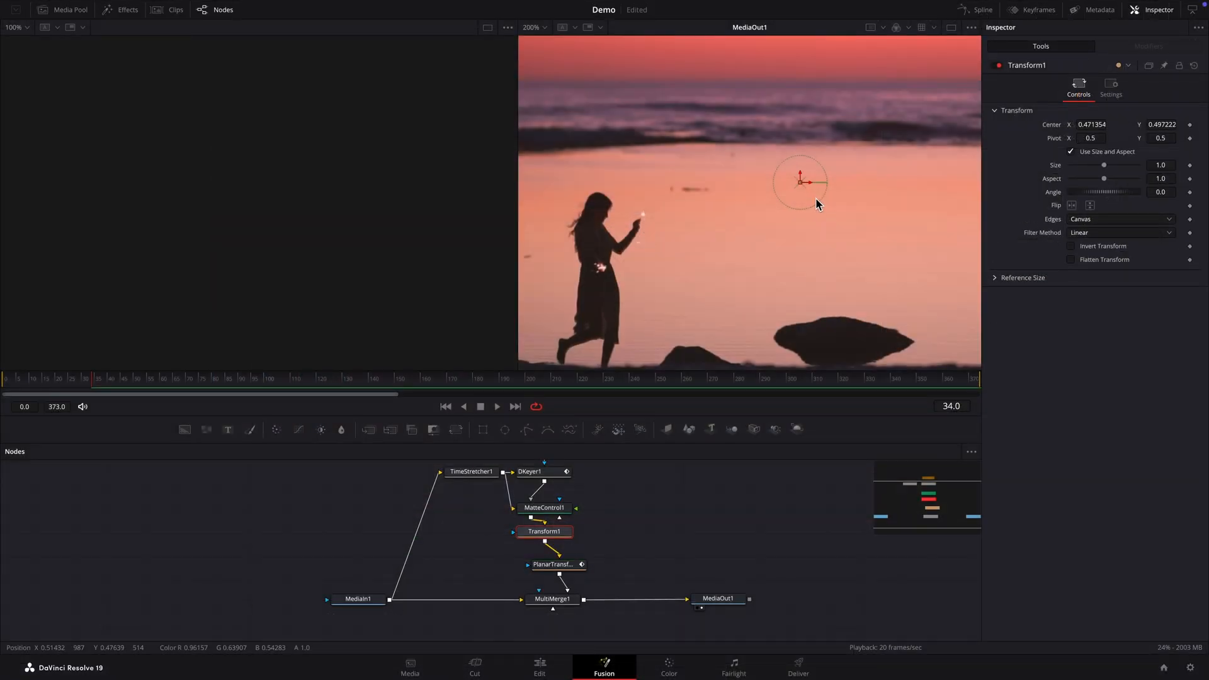
# Step: Fit the image in the second viewer and play the clip from the start
pyautogui.click(540, 29)
pyautogui.click(537, 44)
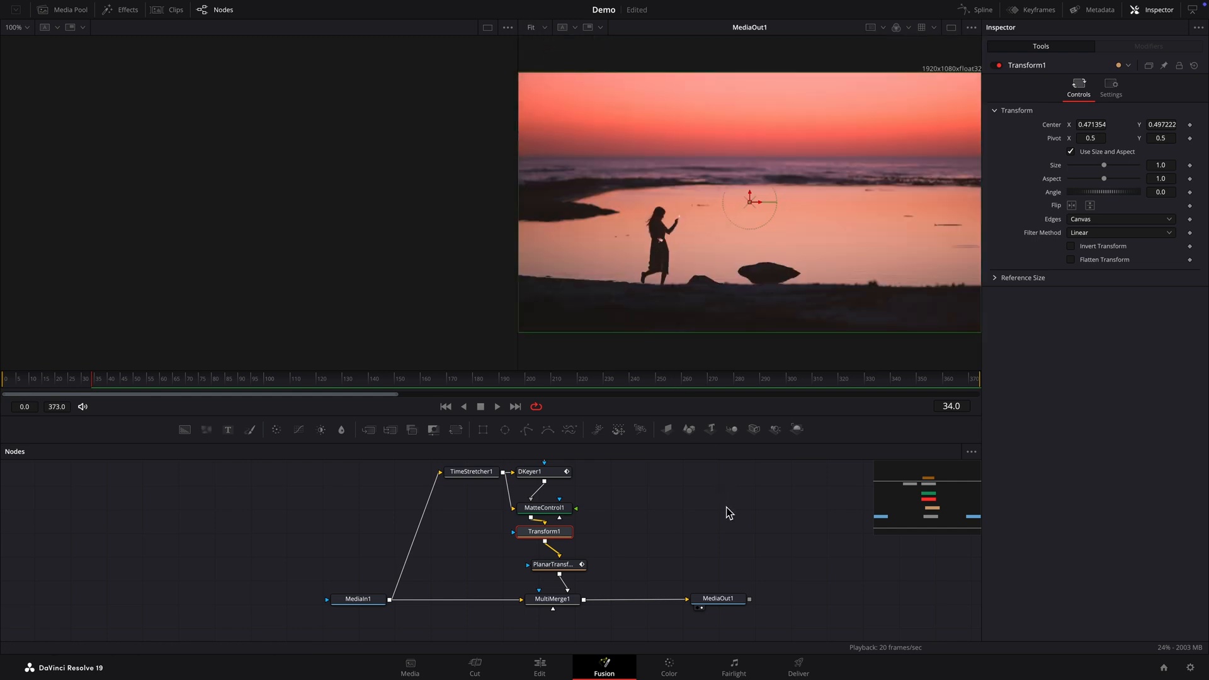
pyautogui.press('Home')
pyautogui.press('space')
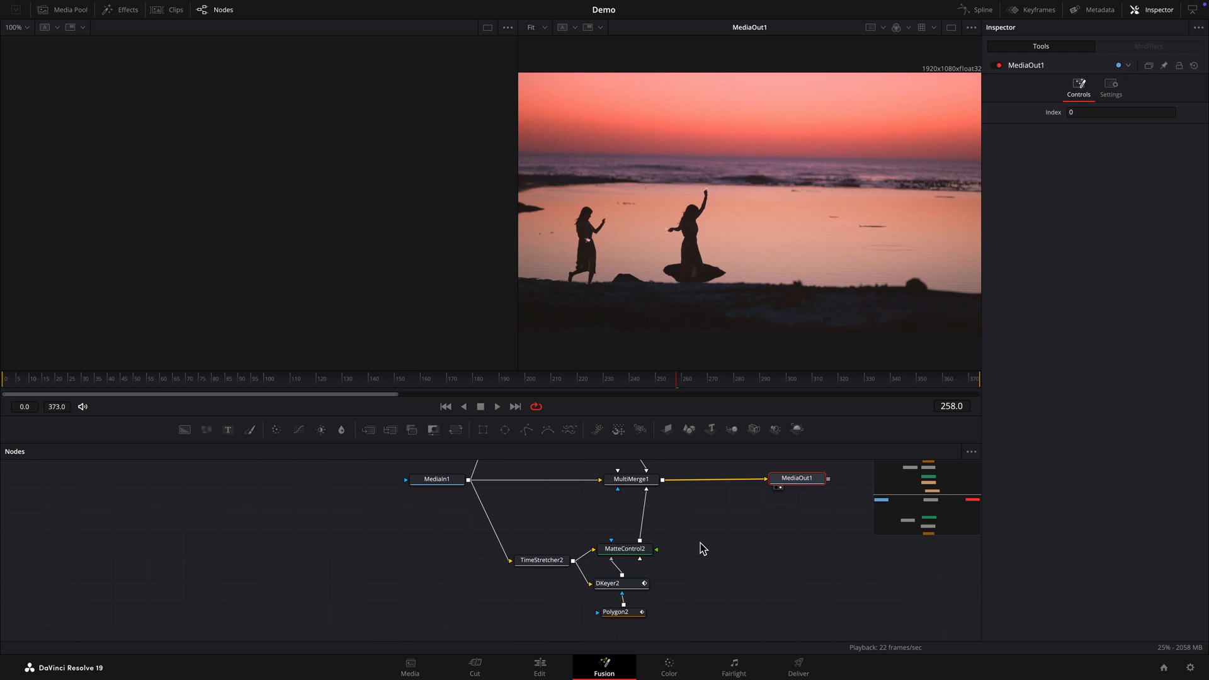
# Step: Copy PlanarTransform1 and paste the copy between MatteControl2 and MultiMerge1
pyautogui.scroll(3, 701, 542)
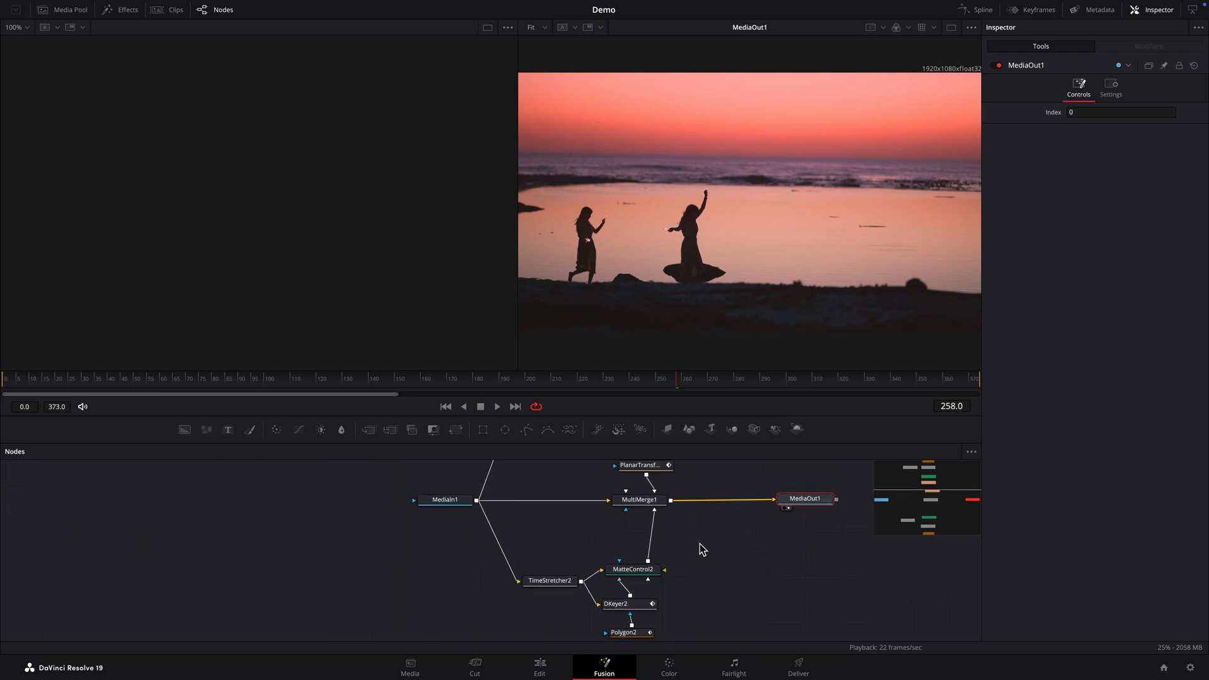
pyautogui.click(648, 489)
pyautogui.hotkey('ctrl', 'c')
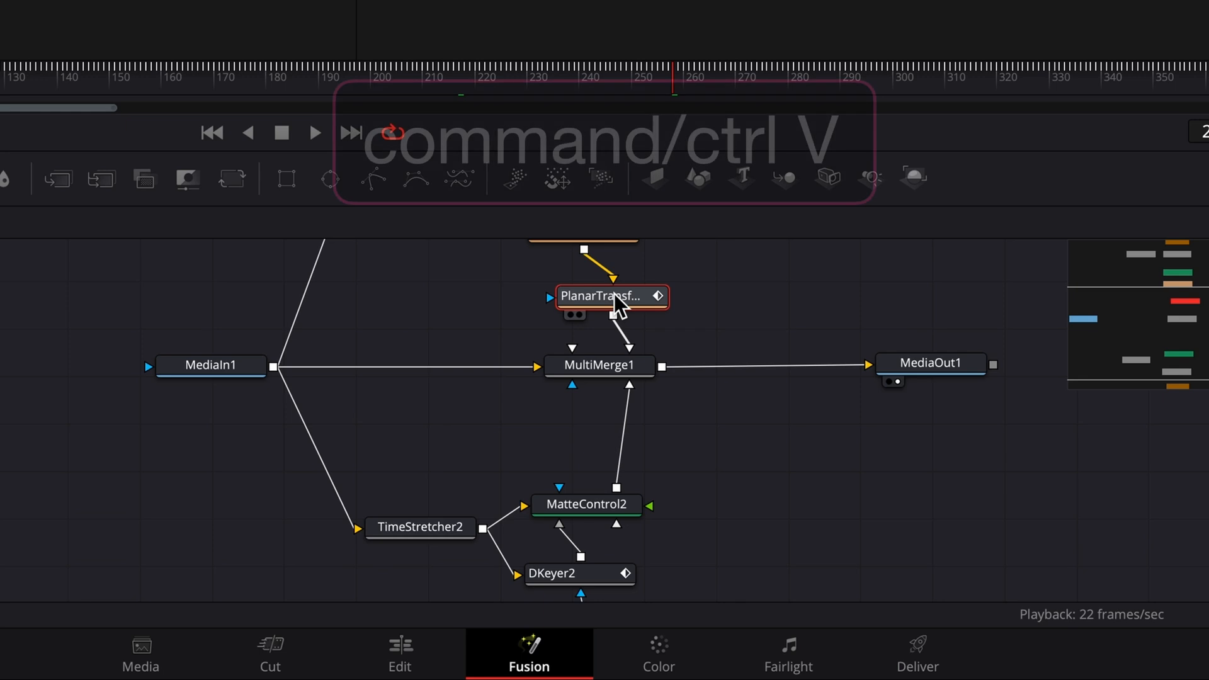
pyautogui.scroll(-4, 614, 293)
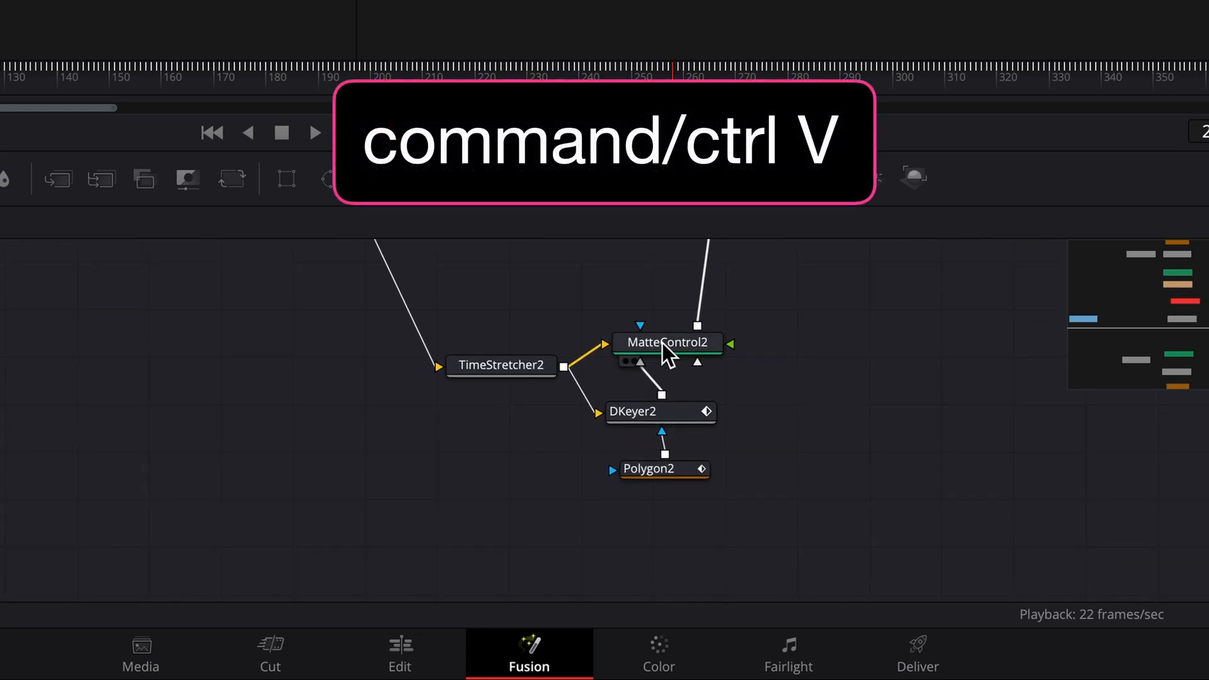
pyautogui.click(661, 342)
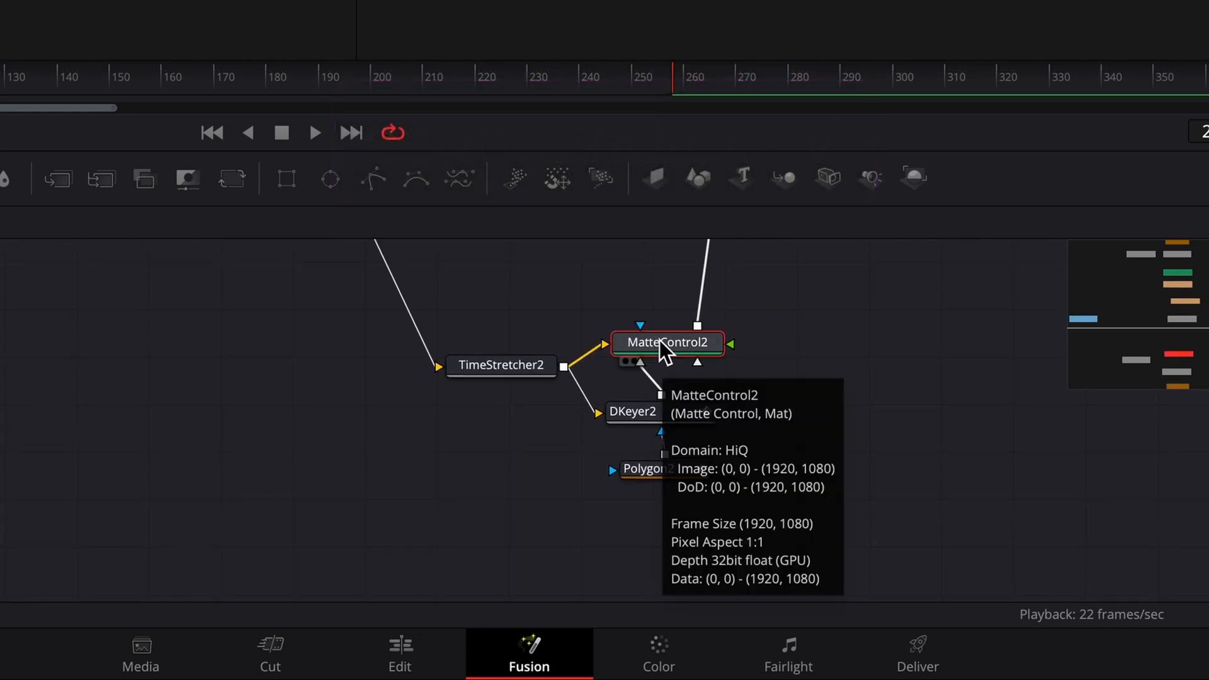
pyautogui.hotkey('ctrl', 'v')
# Step: Move TimeStretcher2, MatteControl2, DKeyer2 and Polygon2 down, clear of the pasted Planar Transform
pyautogui.moveTo(391, 326); pyautogui.dragTo(822, 459)
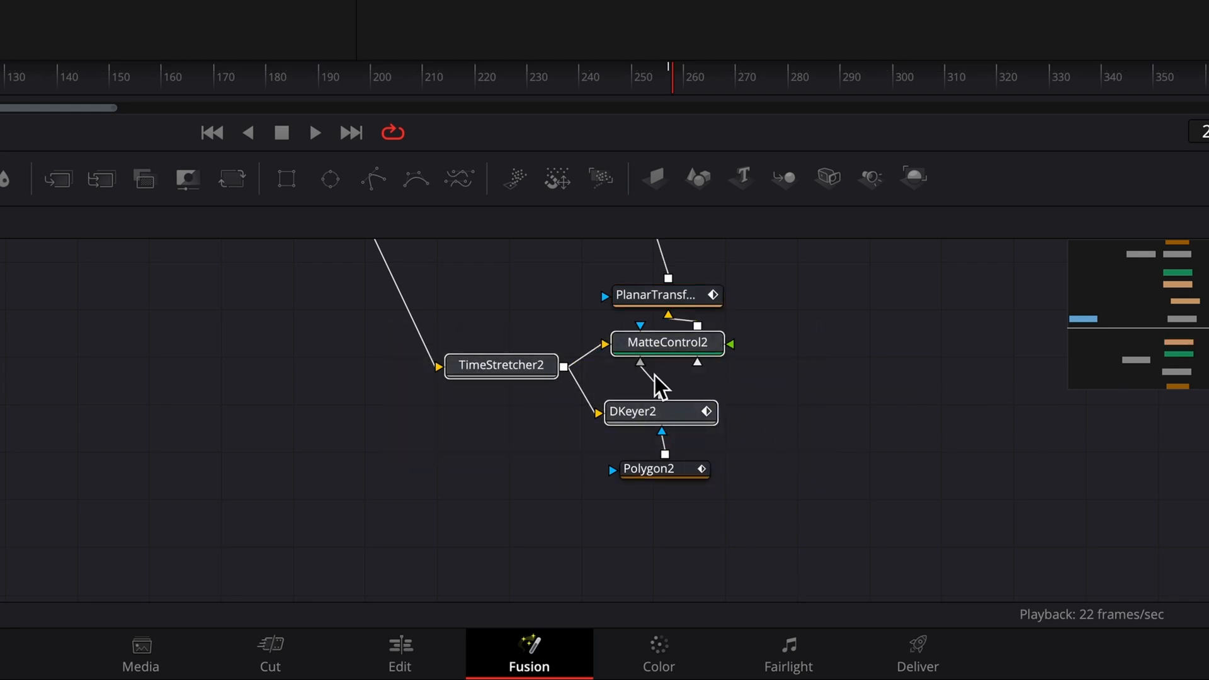
pyautogui.moveTo(648, 351); pyautogui.dragTo(655, 383)
pyautogui.moveTo(669, 476); pyautogui.dragTo(688, 531)
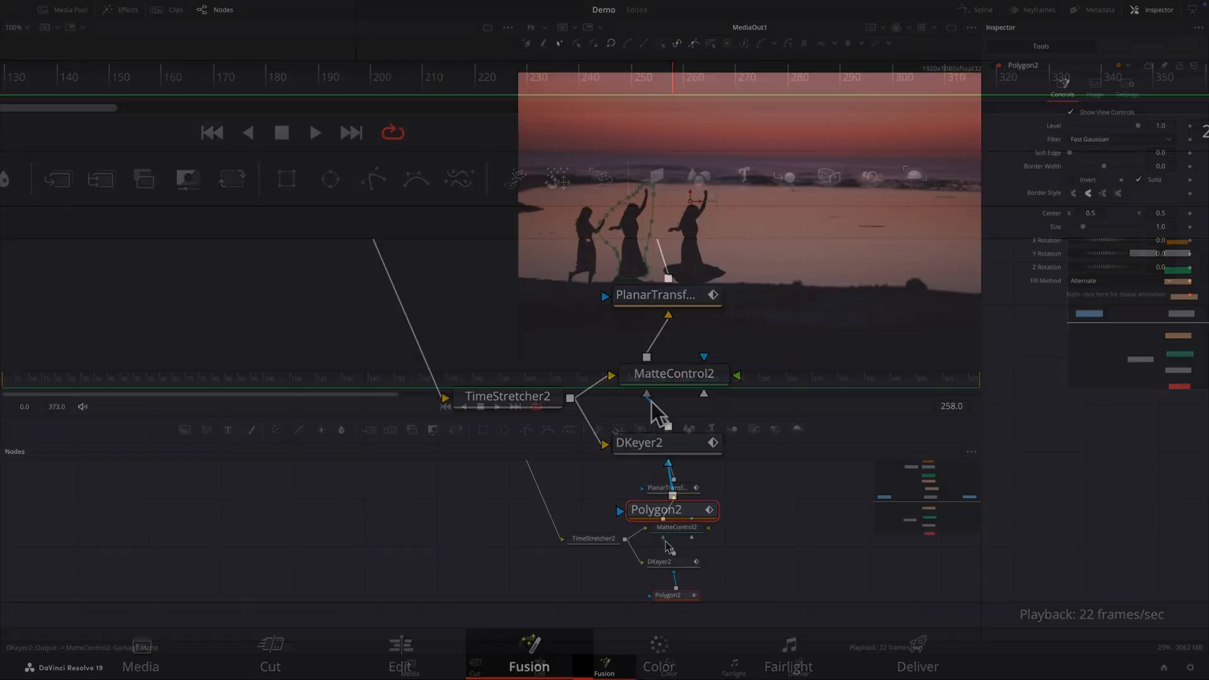
# Step: At frame 258, insert a Transform between MatteControl2 and its Planar Transform, shifting MatteControl2 and its input nodes down to make room
pyautogui.click(678, 533)
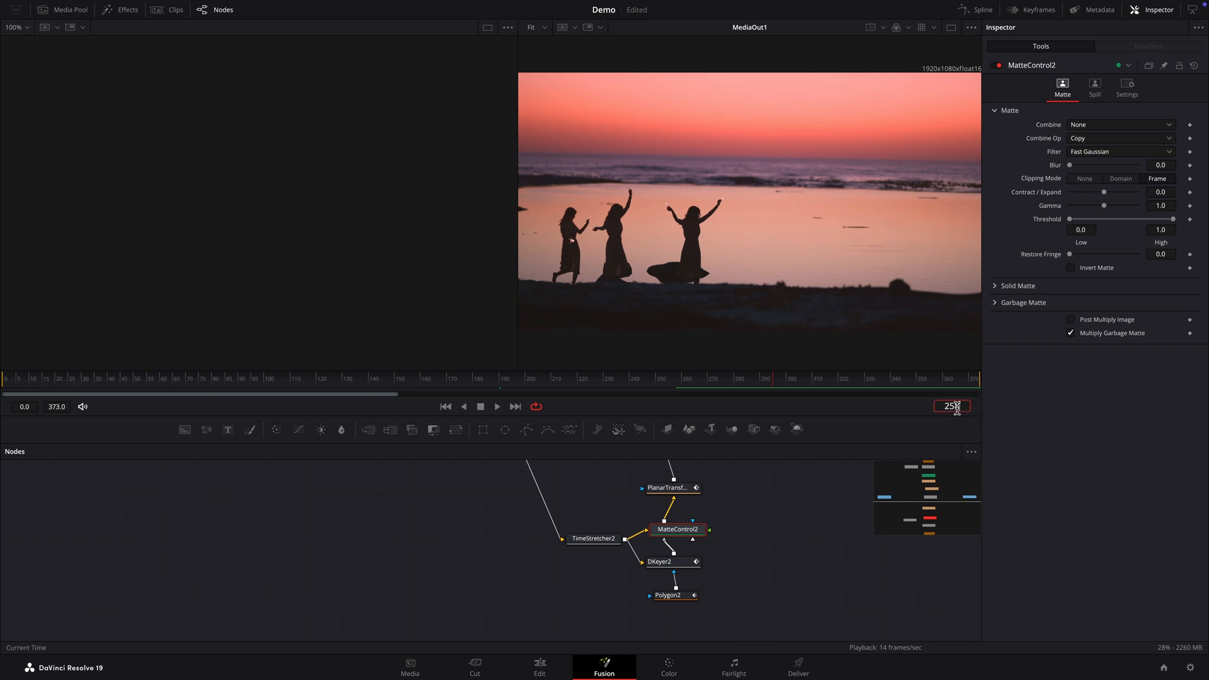
pyautogui.press('Return')
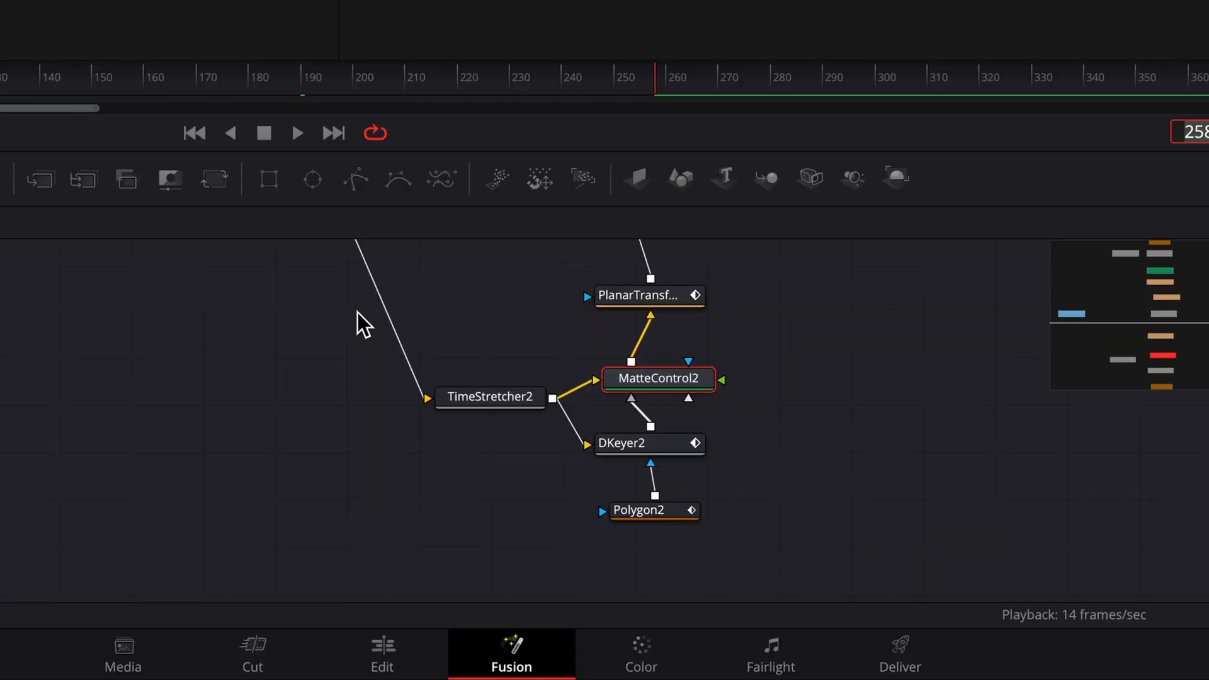
pyautogui.moveTo(526, 499); pyautogui.dragTo(642, 592)
pyautogui.moveTo(588, 505); pyautogui.dragTo(822, 565)
pyautogui.moveTo(692, 386); pyautogui.dragTo(692, 446)
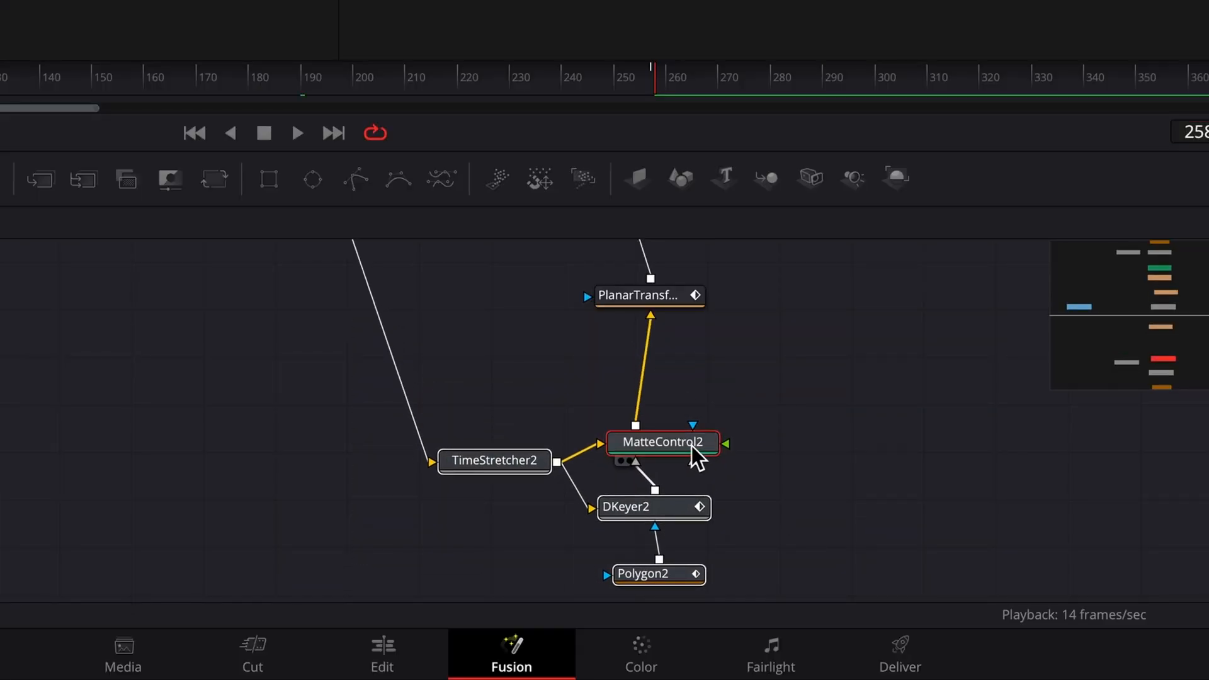
pyautogui.click(217, 182)
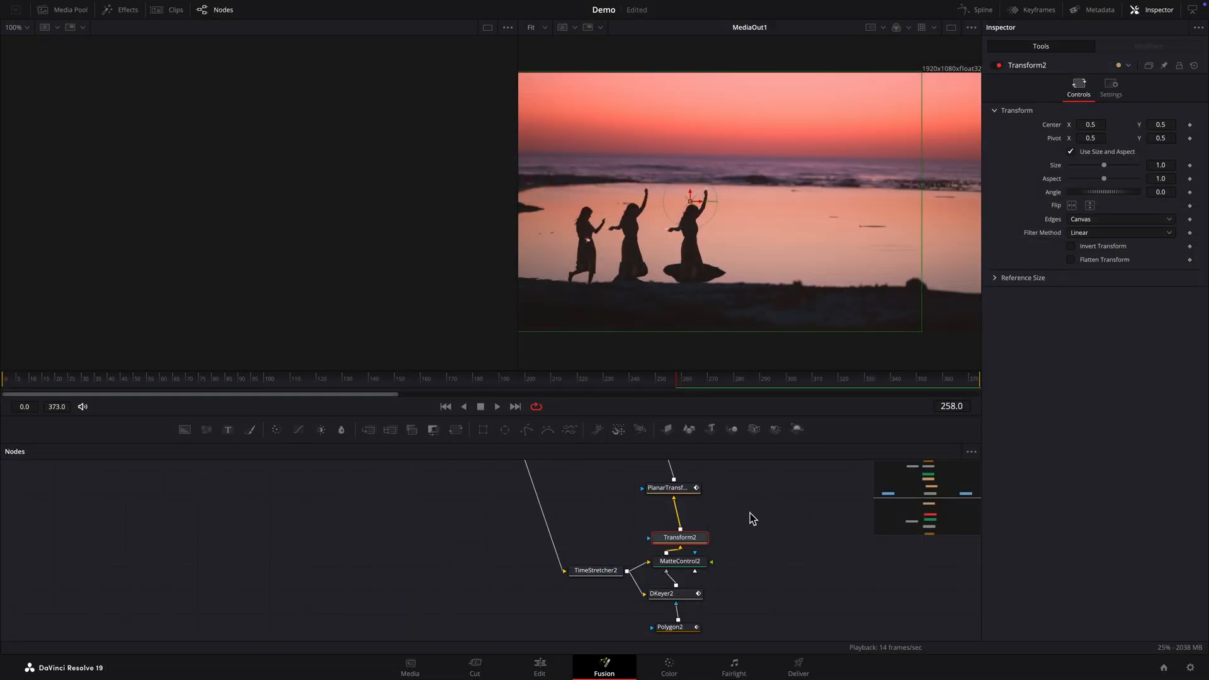
pyautogui.moveTo(683, 537); pyautogui.dragTo(679, 528)
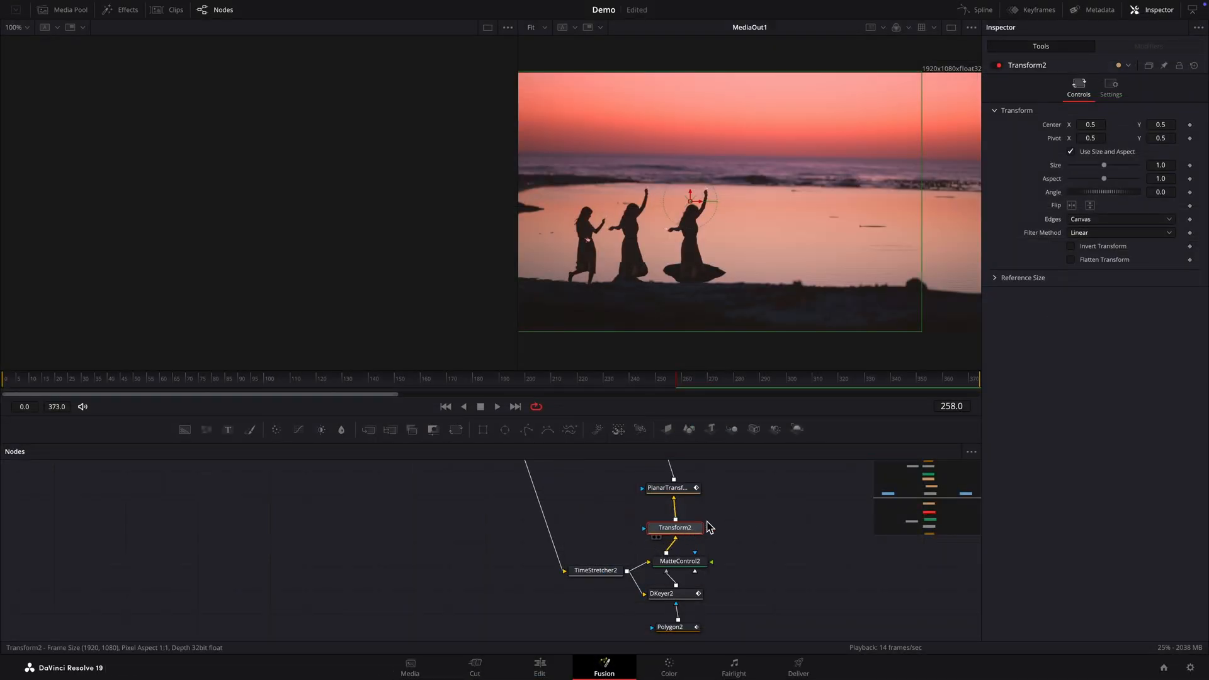
# Step: Move Transform2's center to X 0.629166, Y 0.495370 to overlay the second clone on the woman
pyautogui.click(545, 28)
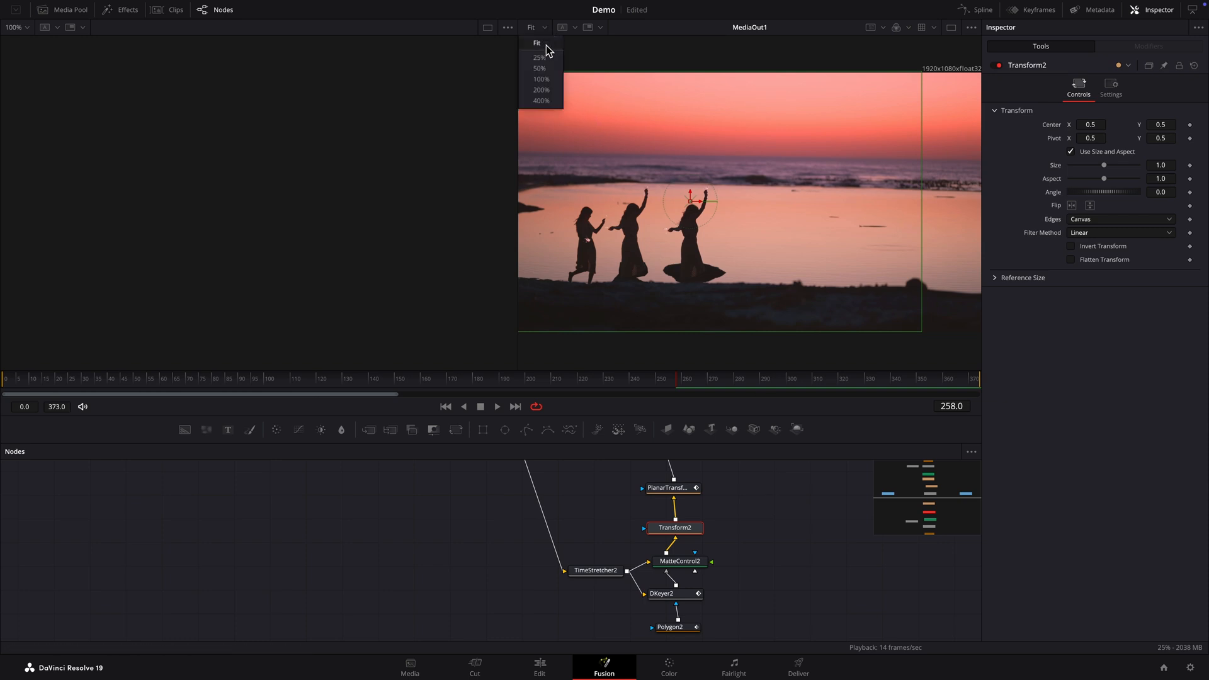
pyautogui.click(541, 90)
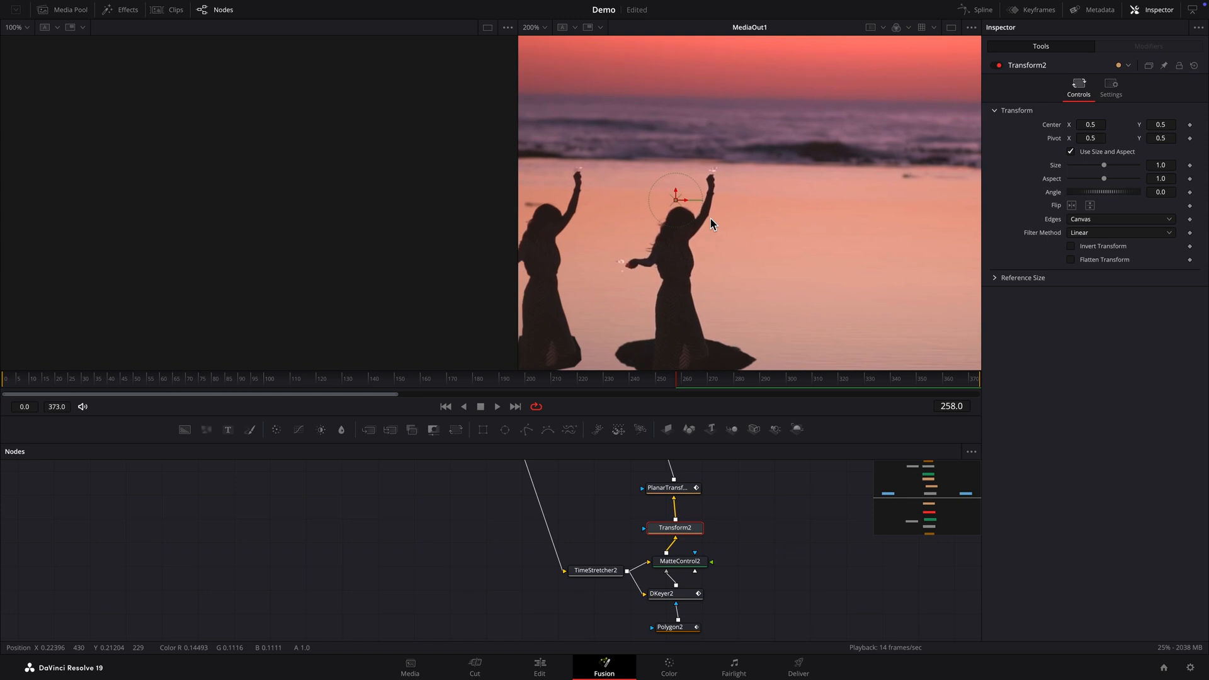
pyautogui.moveTo(704, 200); pyautogui.dragTo(843, 177)
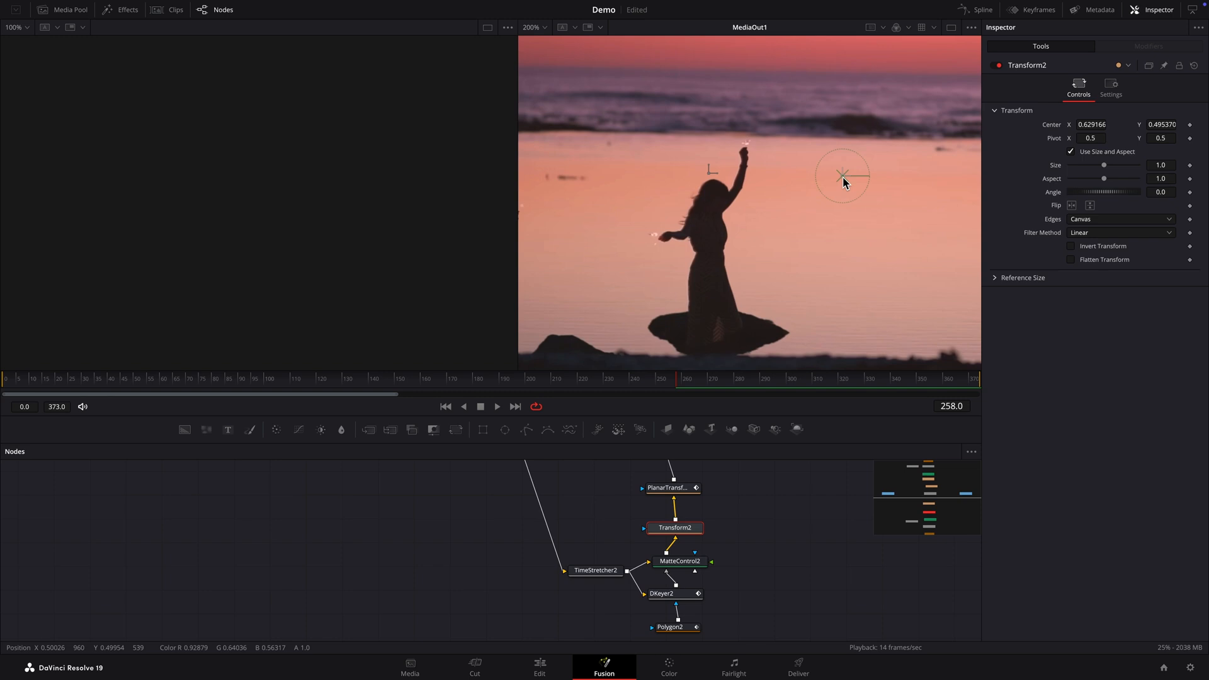
# Step: Fit the second viewer's image and play the clip to check both clones, stopping at frame 347
pyautogui.click(546, 29)
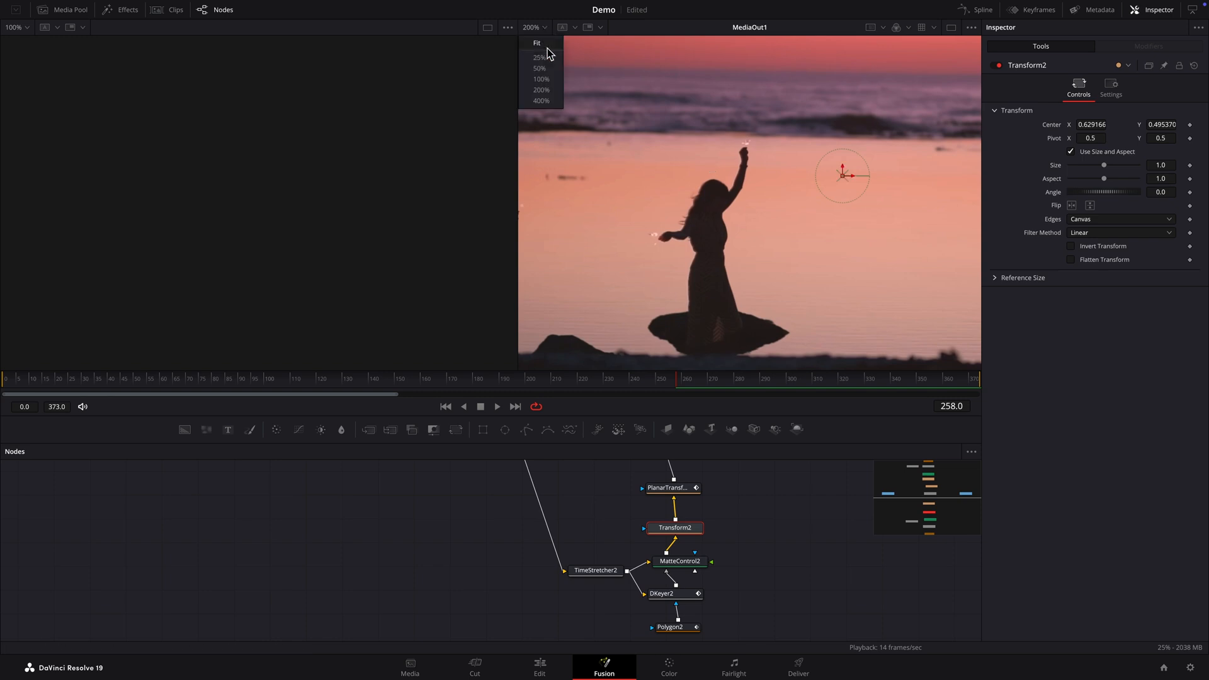
pyautogui.click(548, 48)
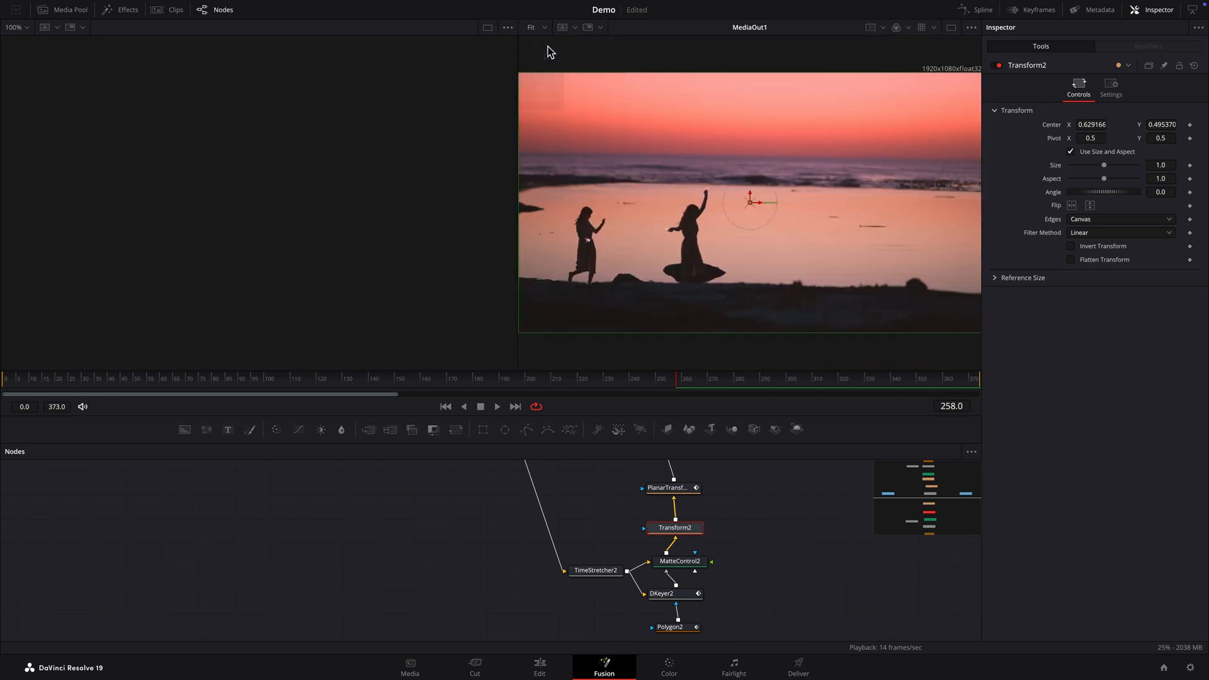
pyautogui.click(787, 509)
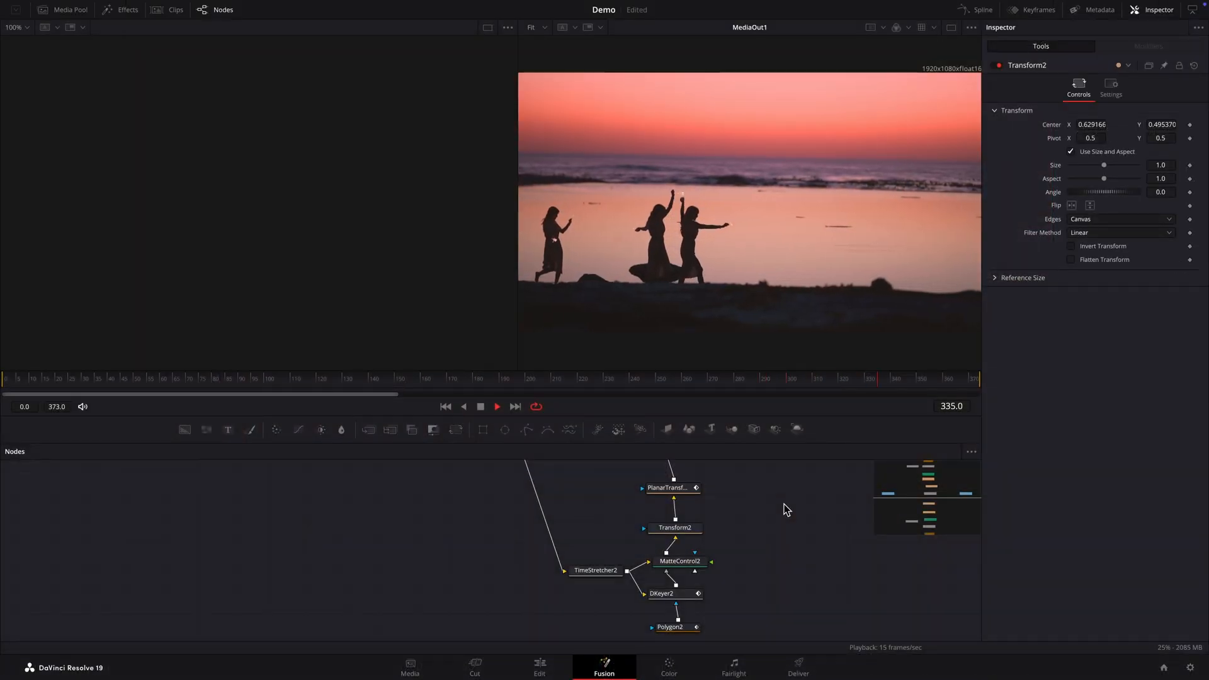
pyautogui.press('space')
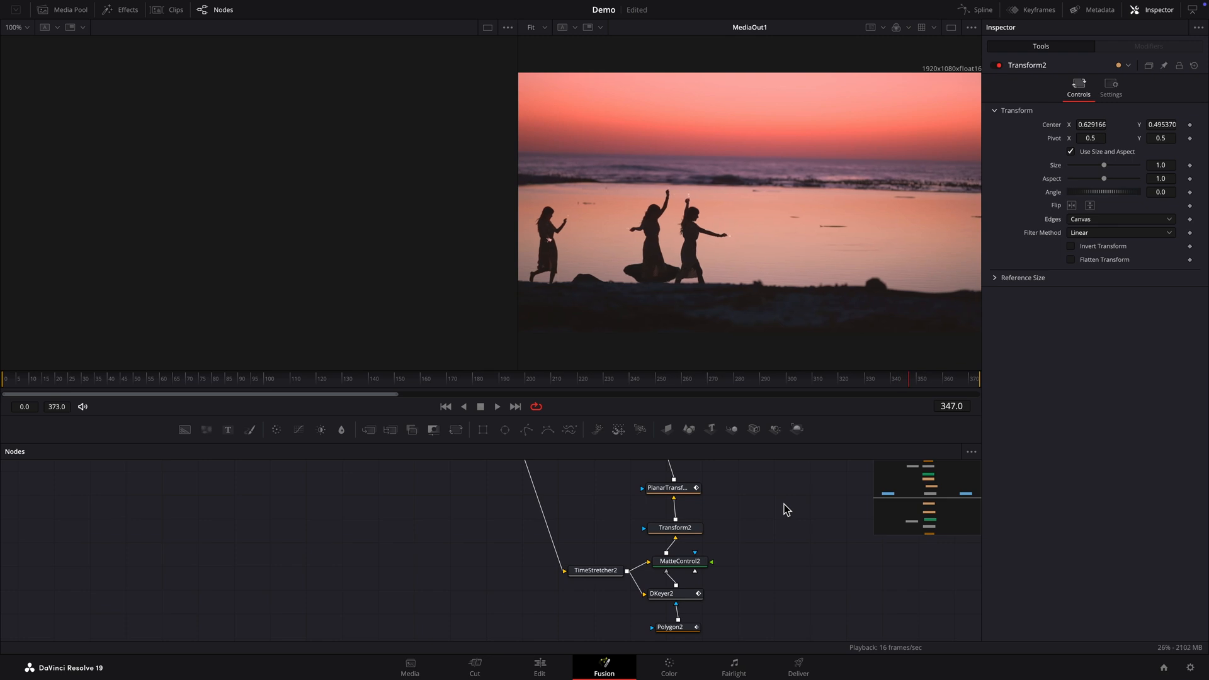
# Step: Add a third 3D Keyer to the node graph and connect MediaIn1's output to its input
pyautogui.scroll(3, 786, 509)
pyautogui.scroll(1, 542, 530)
pyautogui.hotkey('shift', 'space')
pyautogui.write('3dk')
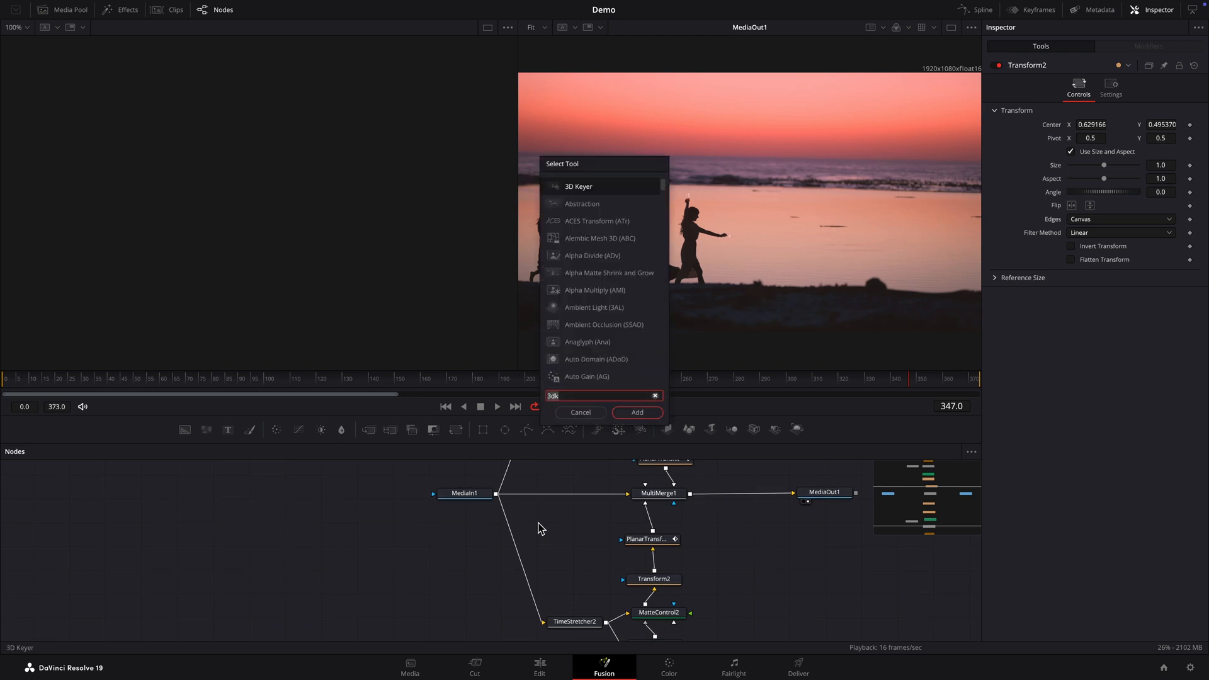
pyautogui.press('Return')
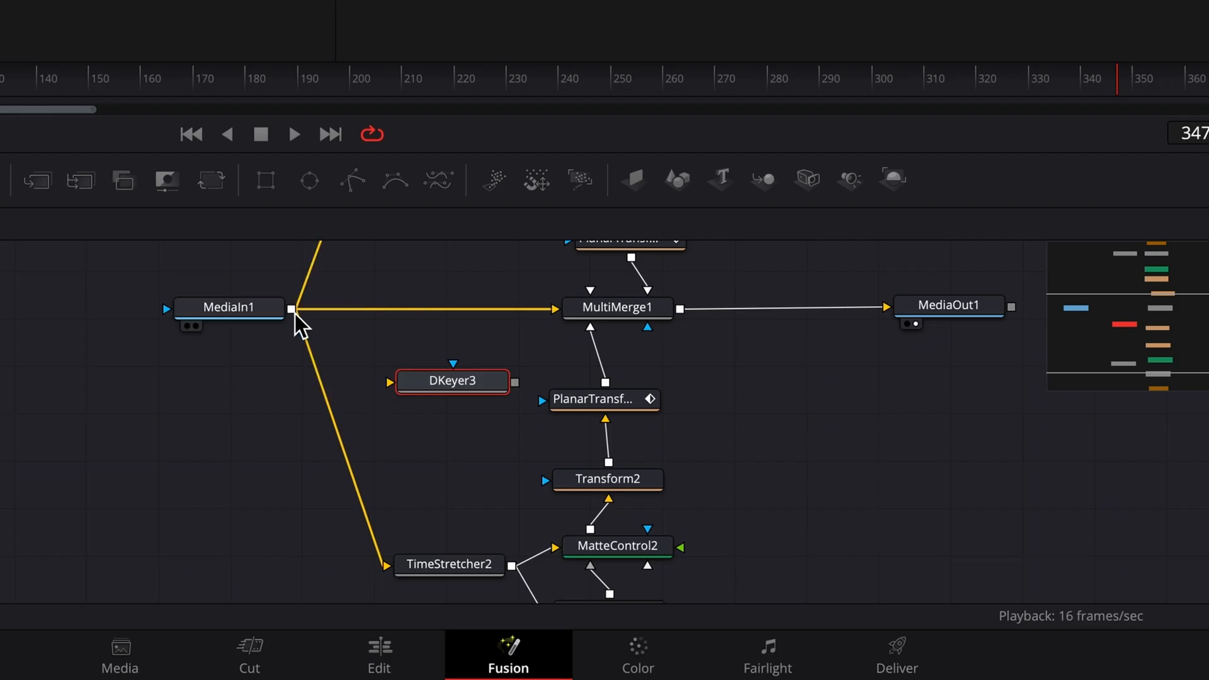
pyautogui.moveTo(495, 495); pyautogui.dragTo(549, 531)
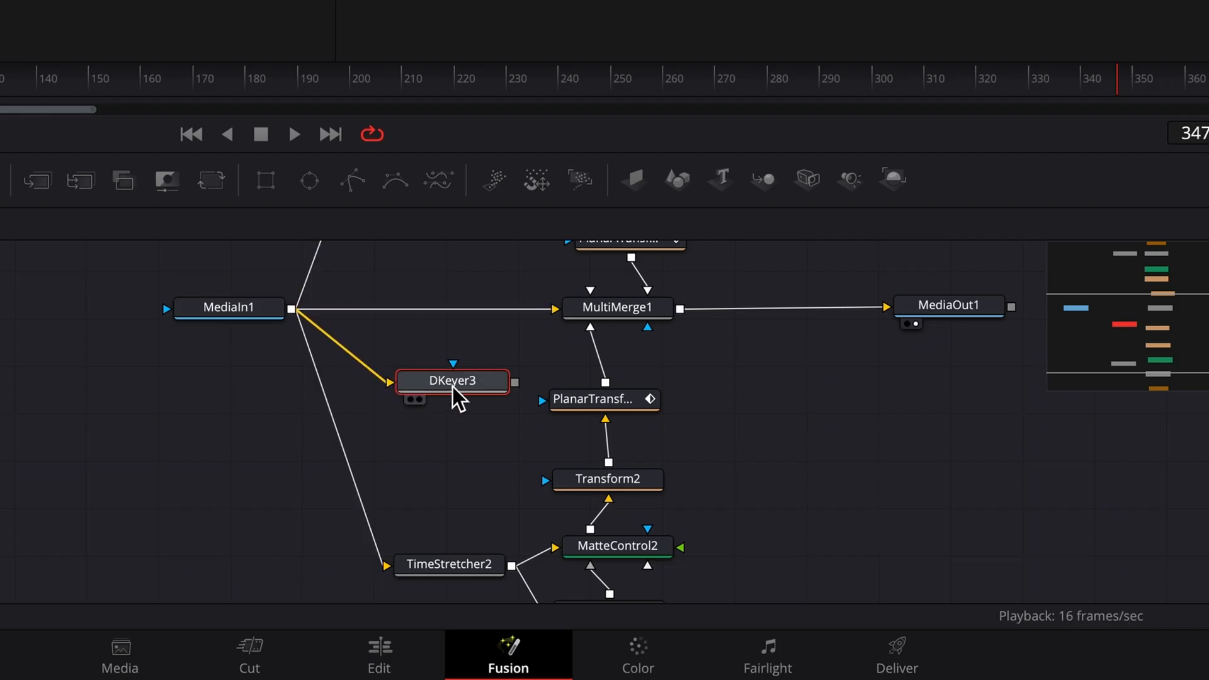
# Step: Move DKeyer3 above the MediaIn1 to MultiMerge1 connection, and shift it and MediaIn1 away from MultiMerge1 to make room
pyautogui.scroll(3, 450, 387)
pyautogui.moveTo(459, 488); pyautogui.dragTo(453, 338)
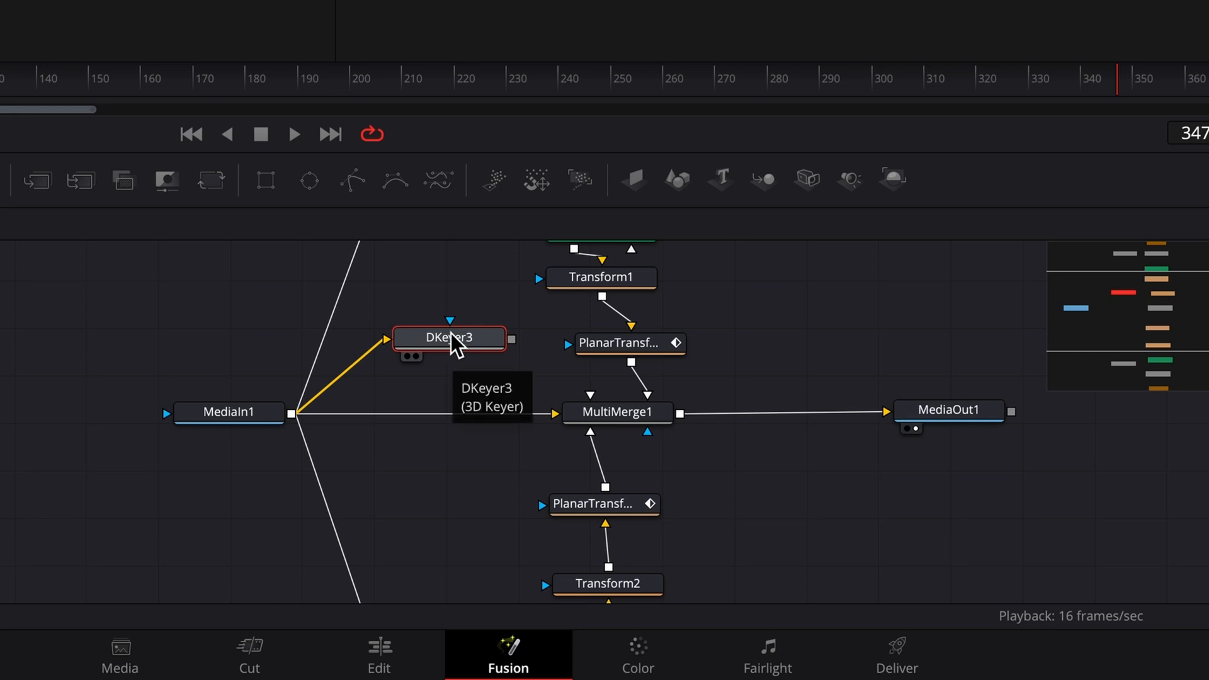
pyautogui.moveTo(155, 275); pyautogui.dragTo(516, 526)
pyautogui.moveTo(466, 342); pyautogui.dragTo(337, 347)
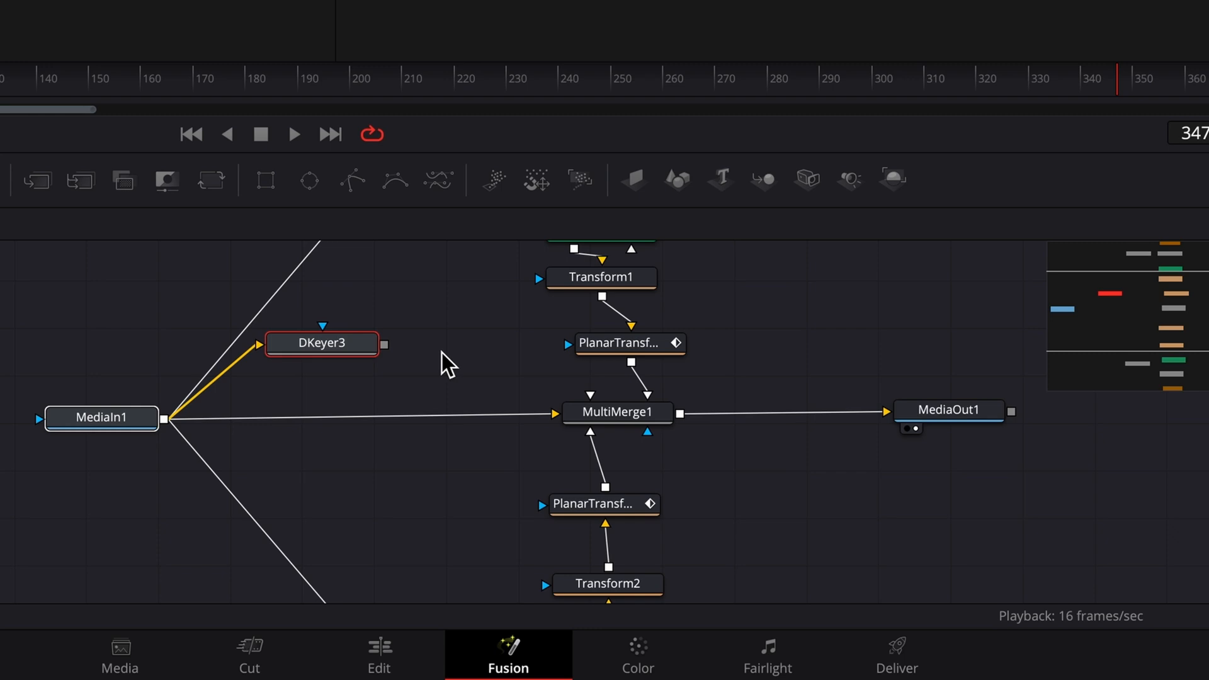
pyautogui.click(443, 362)
# Step: Show DKeyer3 in the second viewer at frame 31, and key out the bright water by sampling strokes around the woman
pyautogui.click(328, 346)
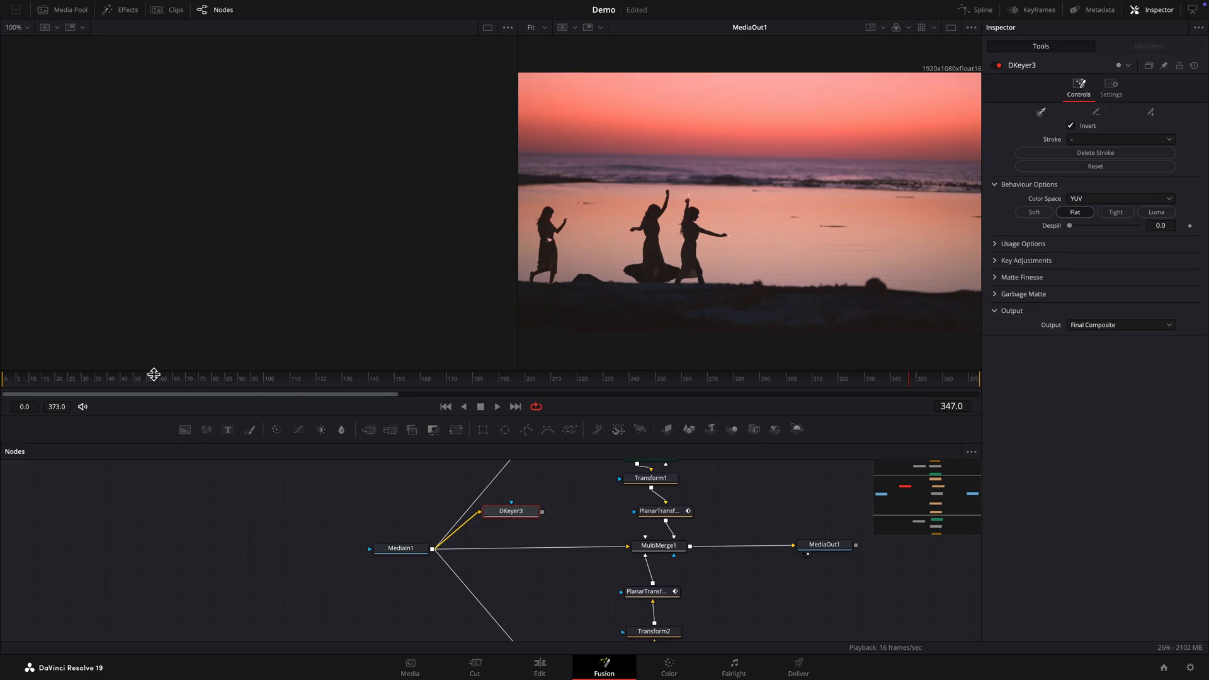
pyautogui.click(84, 381)
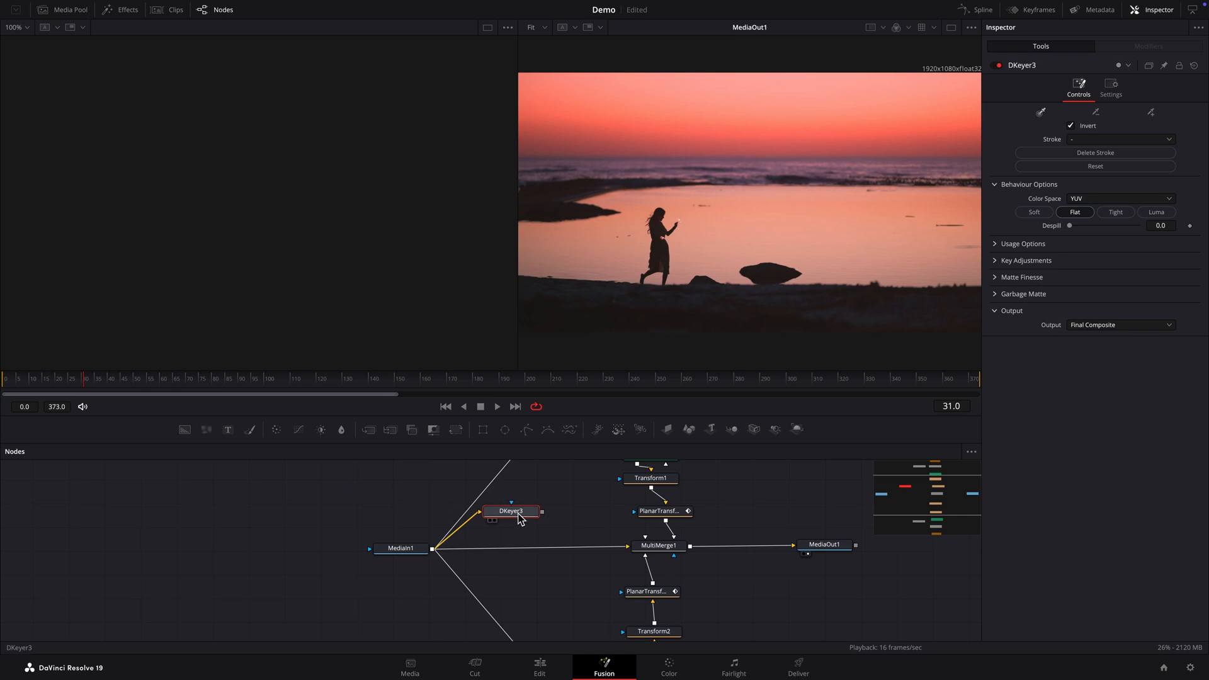
pyautogui.press('2')
pyautogui.moveTo(690, 262)
pyautogui.mouseDown()
pyautogui.moveTo(710, 229)
pyautogui.moveTo(687, 210)
pyautogui.moveTo(661, 202)
pyautogui.moveTo(636, 220)
pyautogui.mouseUp()
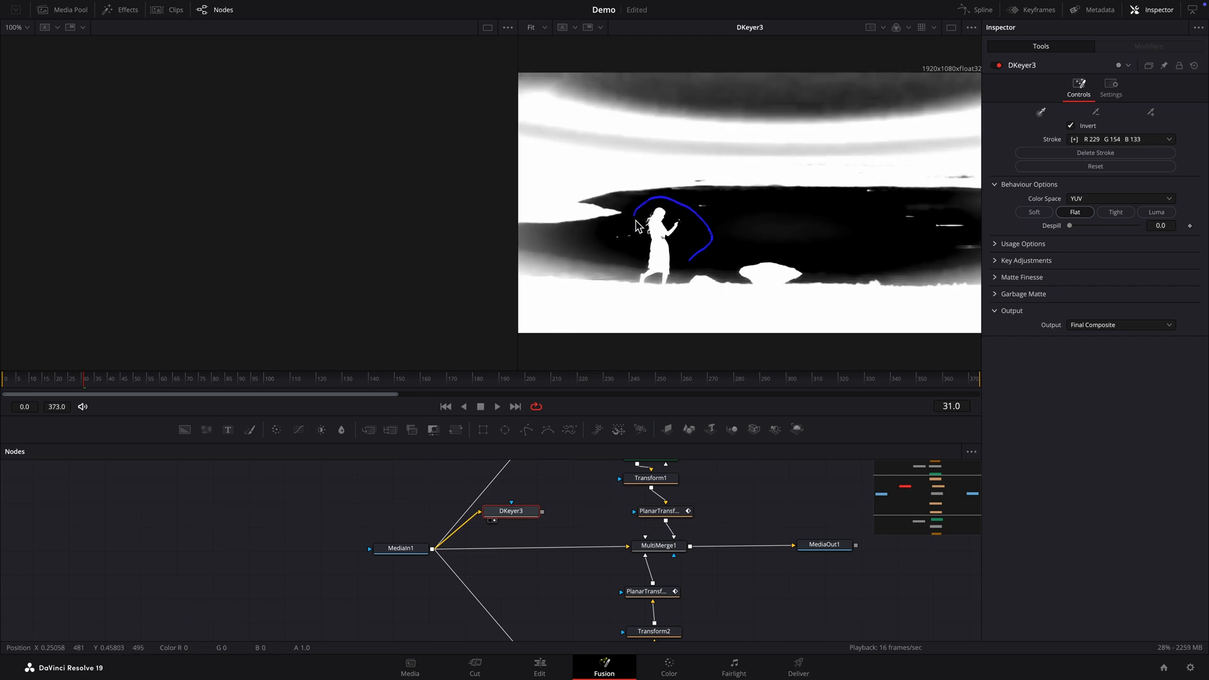
pyautogui.moveTo(636, 263); pyautogui.dragTo(610, 270)
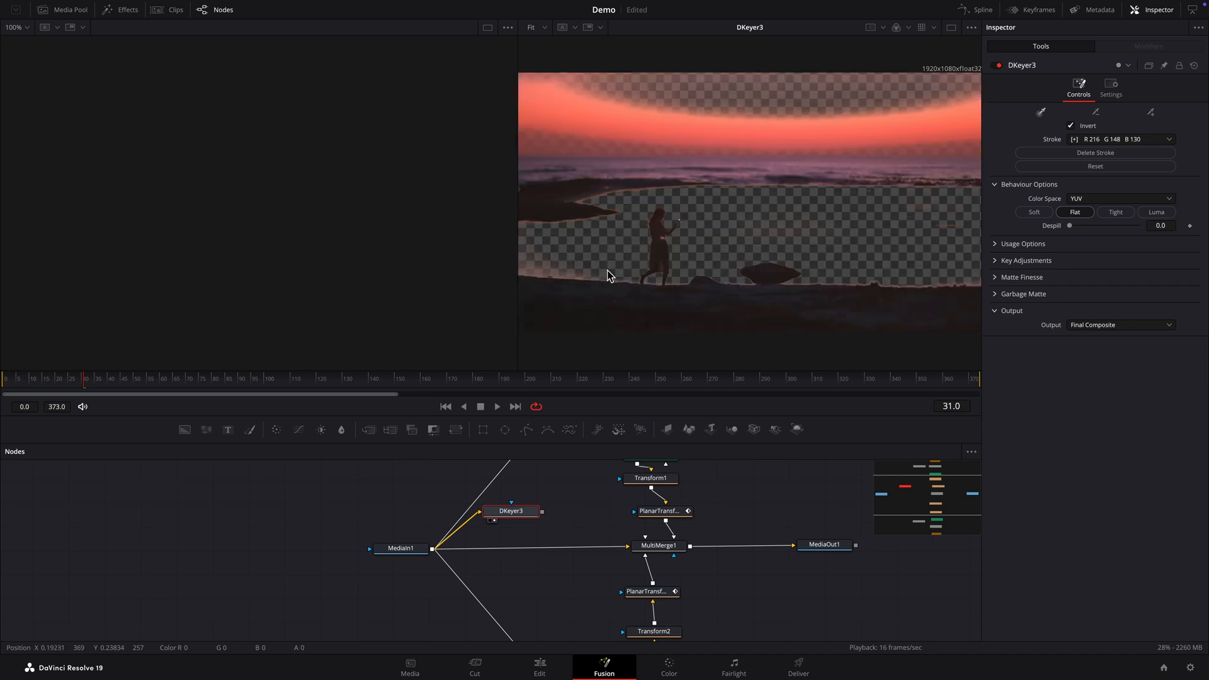
# Step: Display DKeyer3's alpha channel in the second viewer at 200%, with the woman in view
pyautogui.click(545, 31)
pyautogui.click(543, 90)
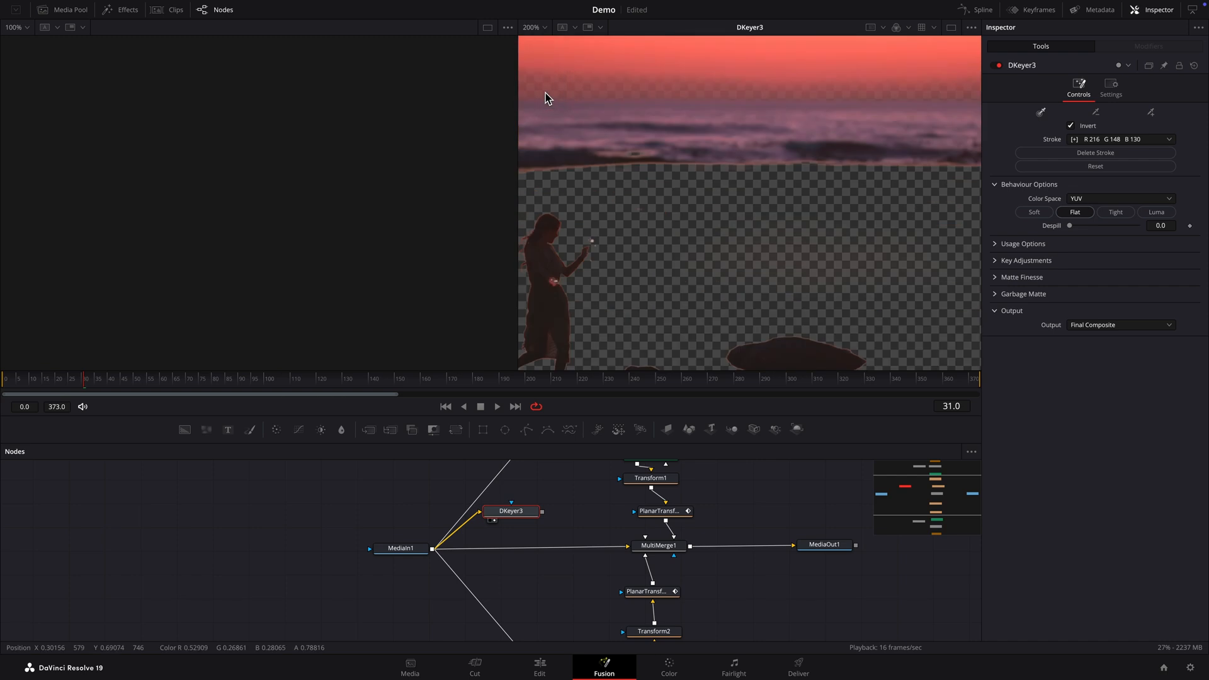
pyautogui.scroll(-3, 773, 270)
pyautogui.hscroll(-4, 773, 270)
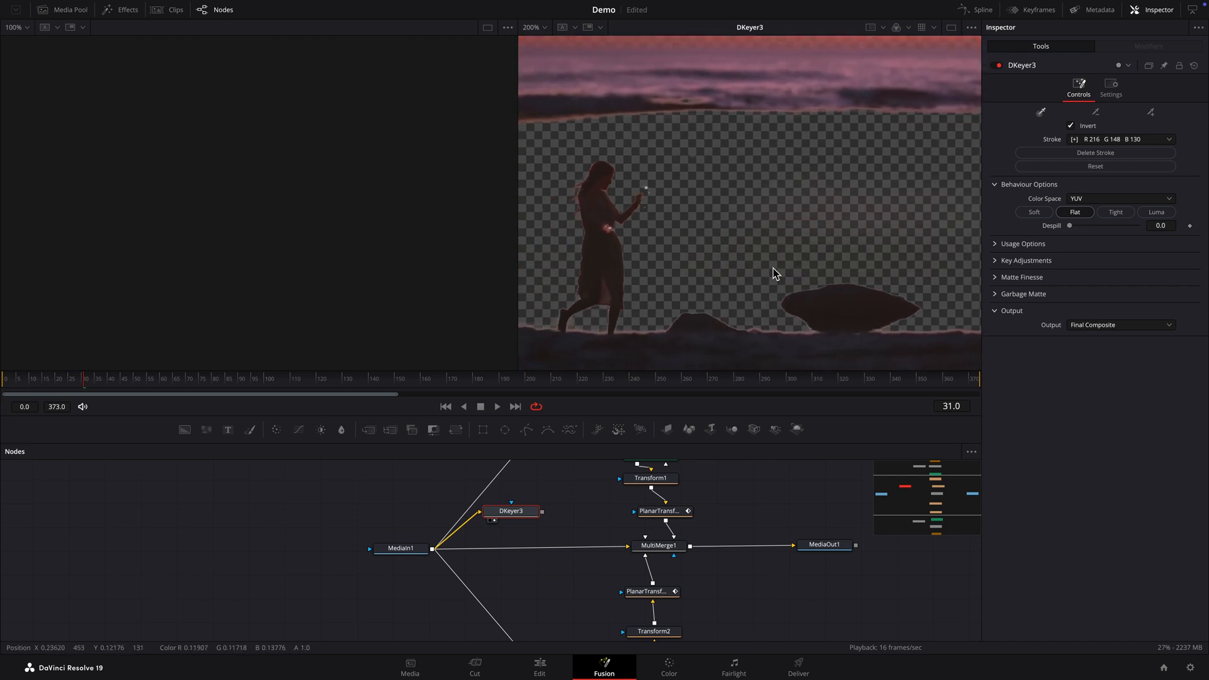
pyautogui.scroll(-2, 775, 272)
pyautogui.hscroll(-2, 775, 272)
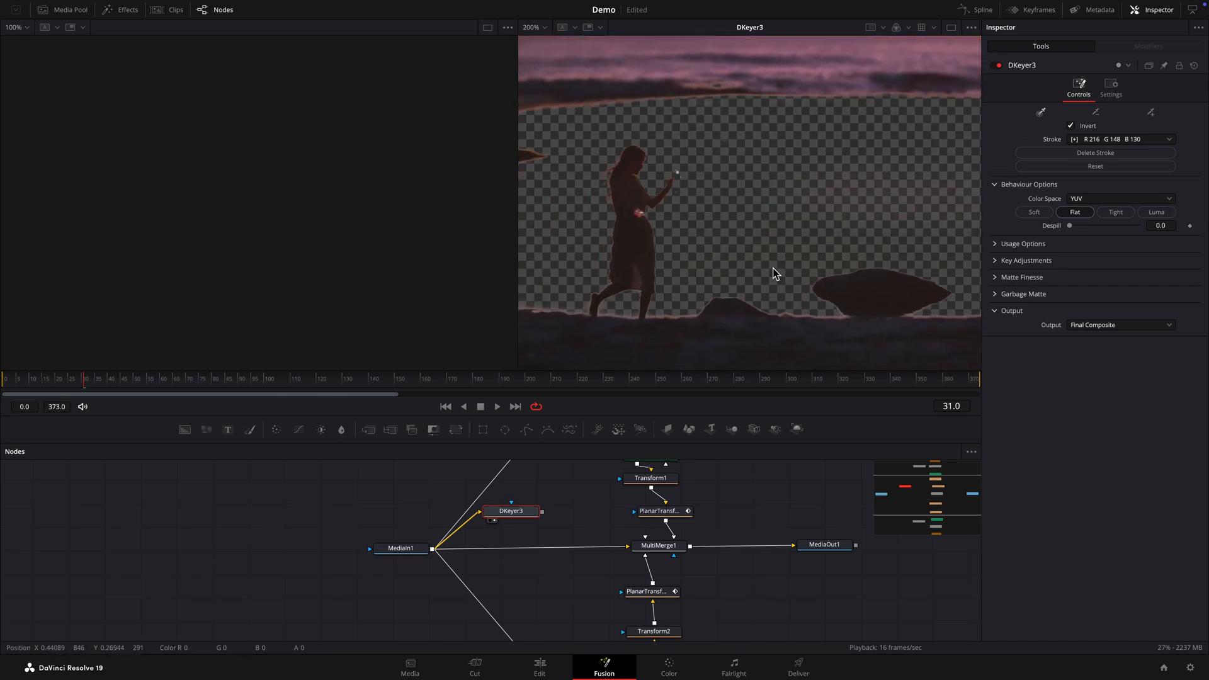
pyautogui.click(909, 28)
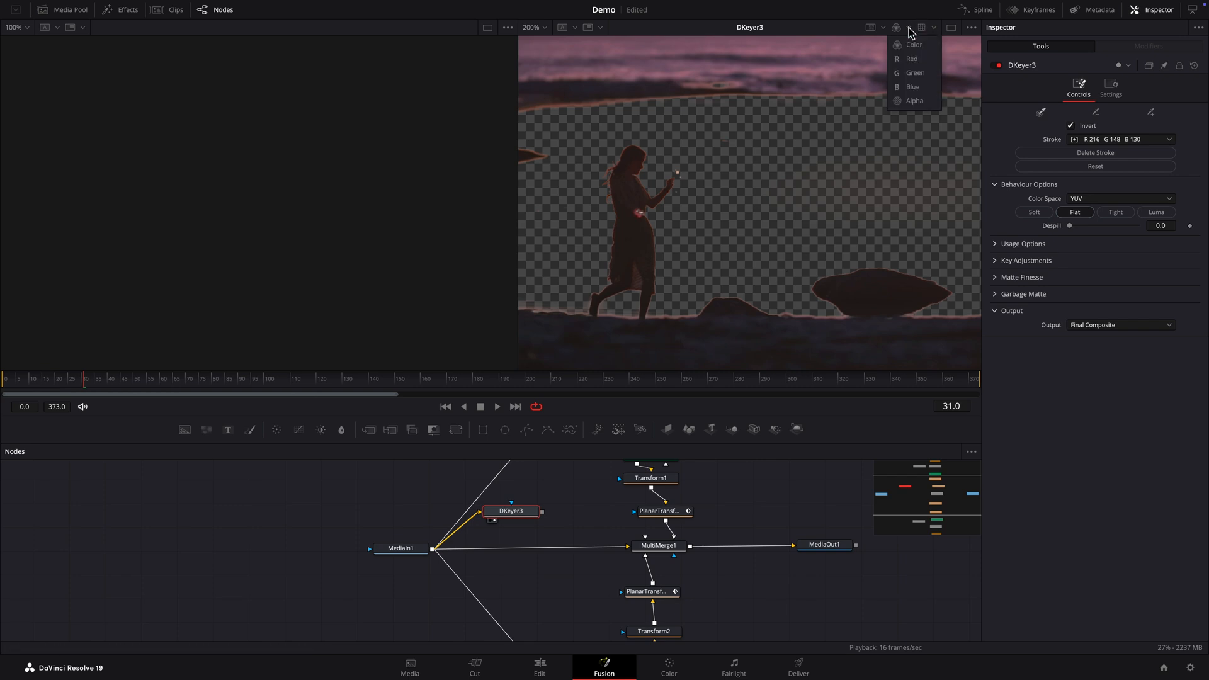
pyautogui.click(912, 101)
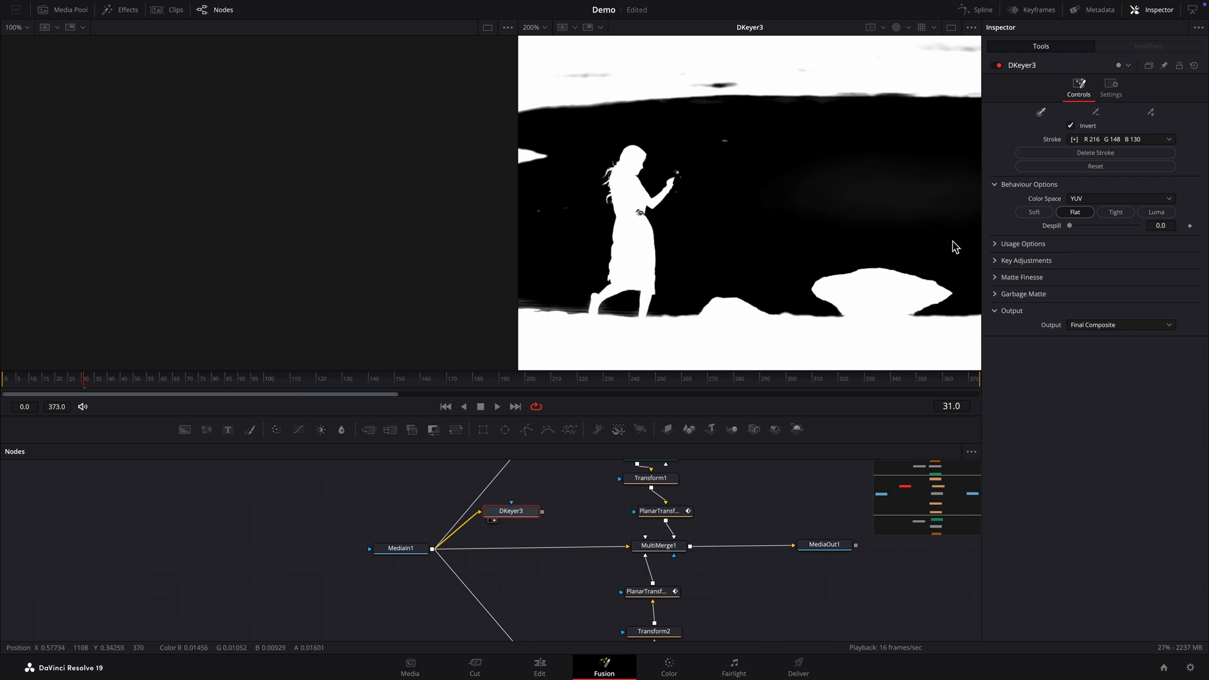
# Step: In DKeyer3's Matte Finesse settings, set Clean White to 26 and In/Out Ratio to -47
pyautogui.click(997, 281)
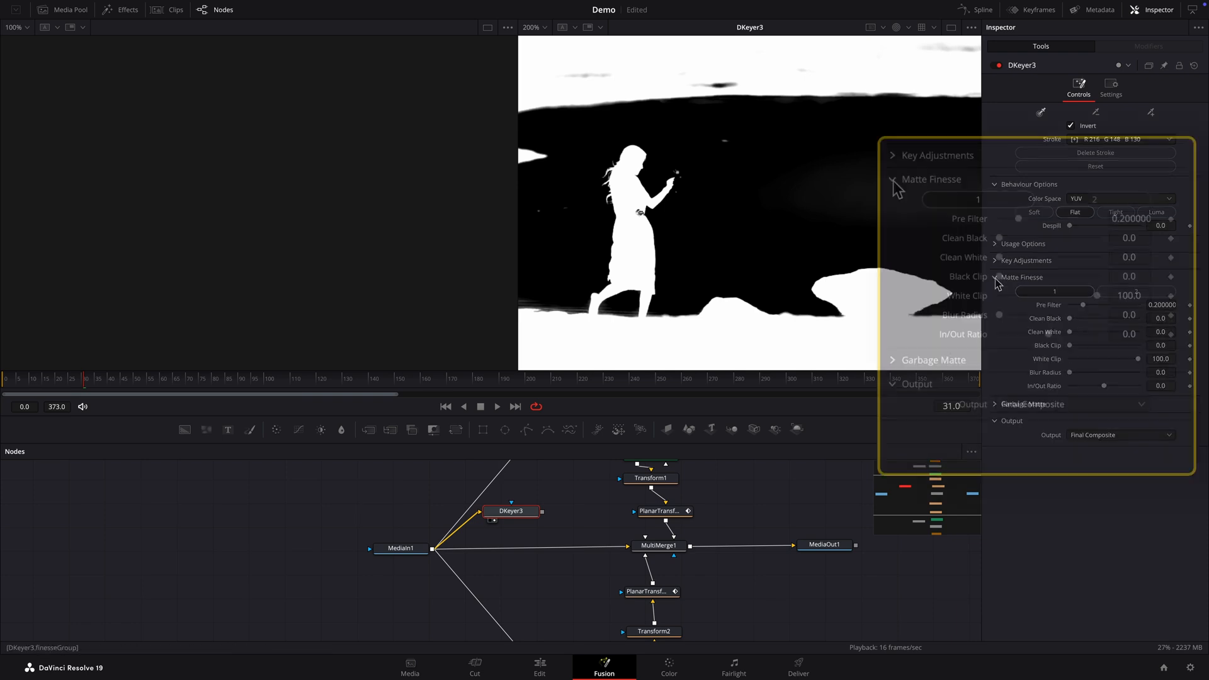
pyautogui.moveTo(1072, 333); pyautogui.dragTo(1078, 335)
pyautogui.moveTo(1009, 264); pyautogui.dragTo(1028, 264)
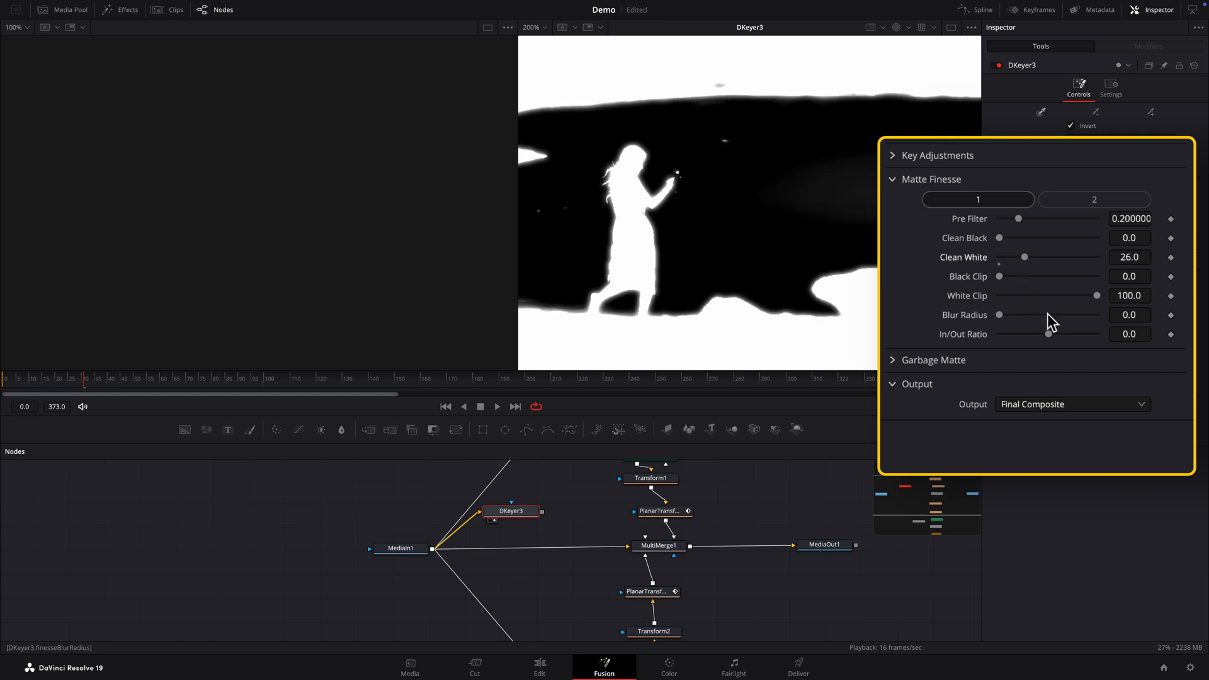
pyautogui.moveTo(1052, 338); pyautogui.dragTo(1042, 341)
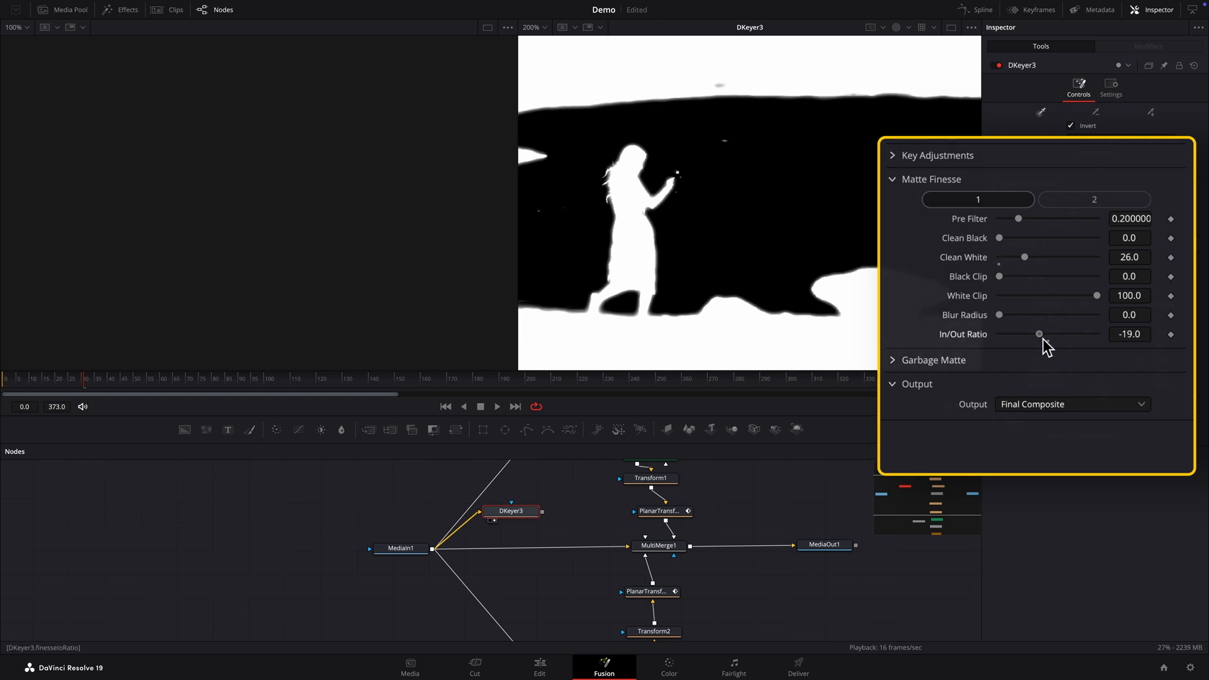
pyautogui.moveTo(1099, 388); pyautogui.dragTo(1094, 395)
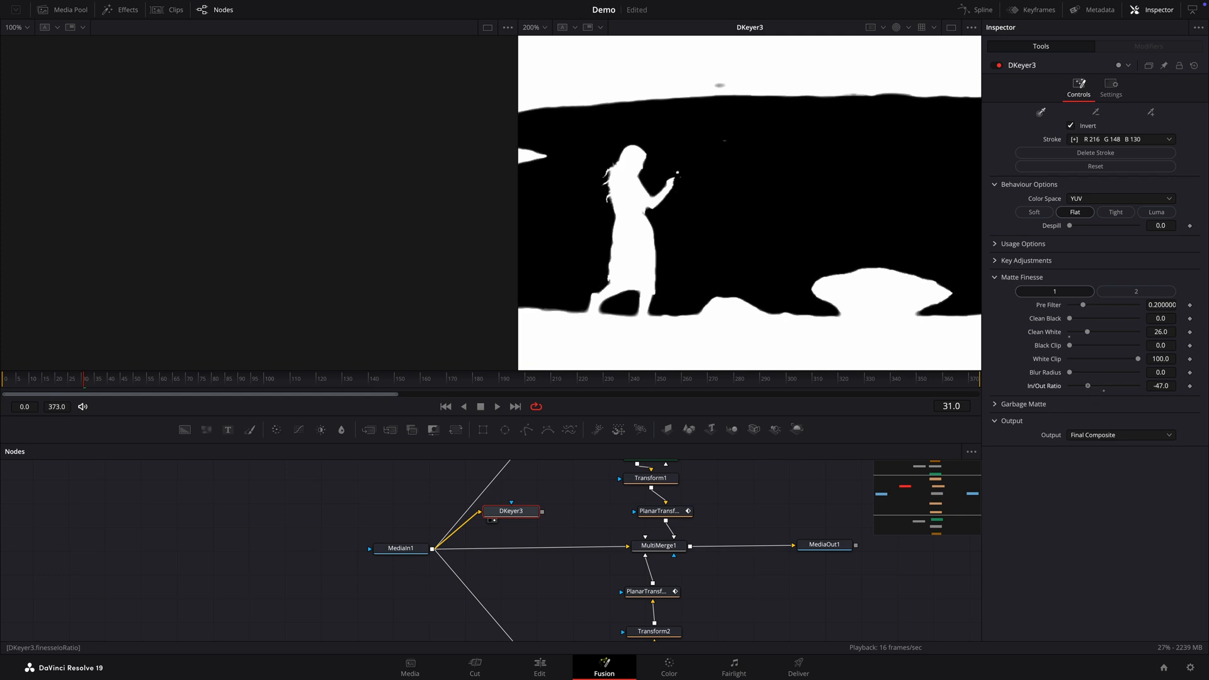
# Step: Return the second viewer to color display with the image fitted, and connect DKeyer3's output to MultiMerge1
pyautogui.click(908, 27)
pyautogui.click(917, 87)
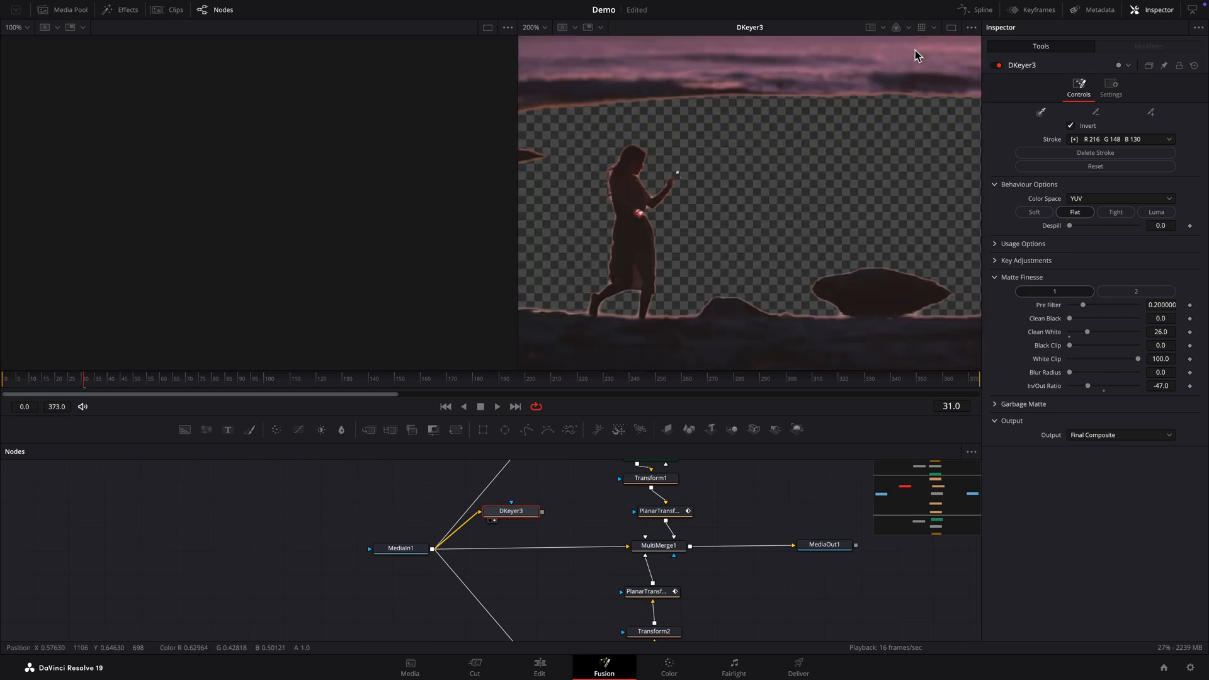
pyautogui.click(546, 31)
pyautogui.click(542, 44)
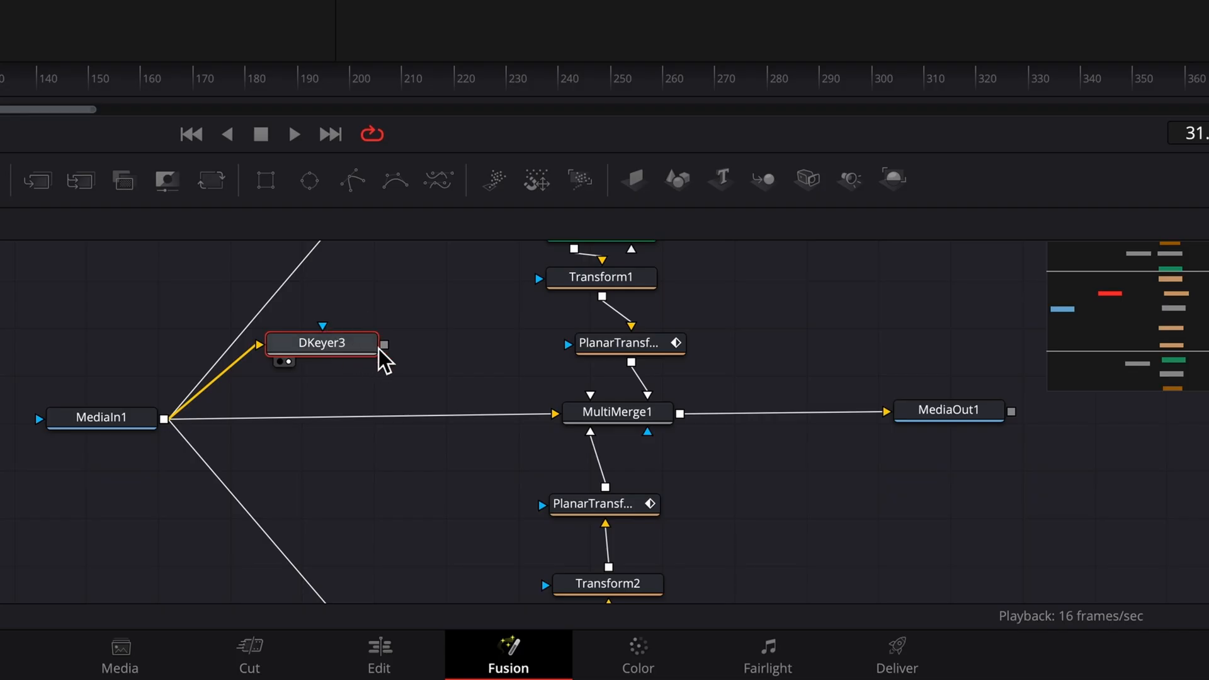
pyautogui.moveTo(543, 512); pyautogui.dragTo(637, 527)
pyautogui.moveTo(575, 380); pyautogui.dragTo(602, 416)
# Step: Show MediaOut1 in the second viewer and play the clip to check the composite, stopping at frame 334
pyautogui.click(925, 416)
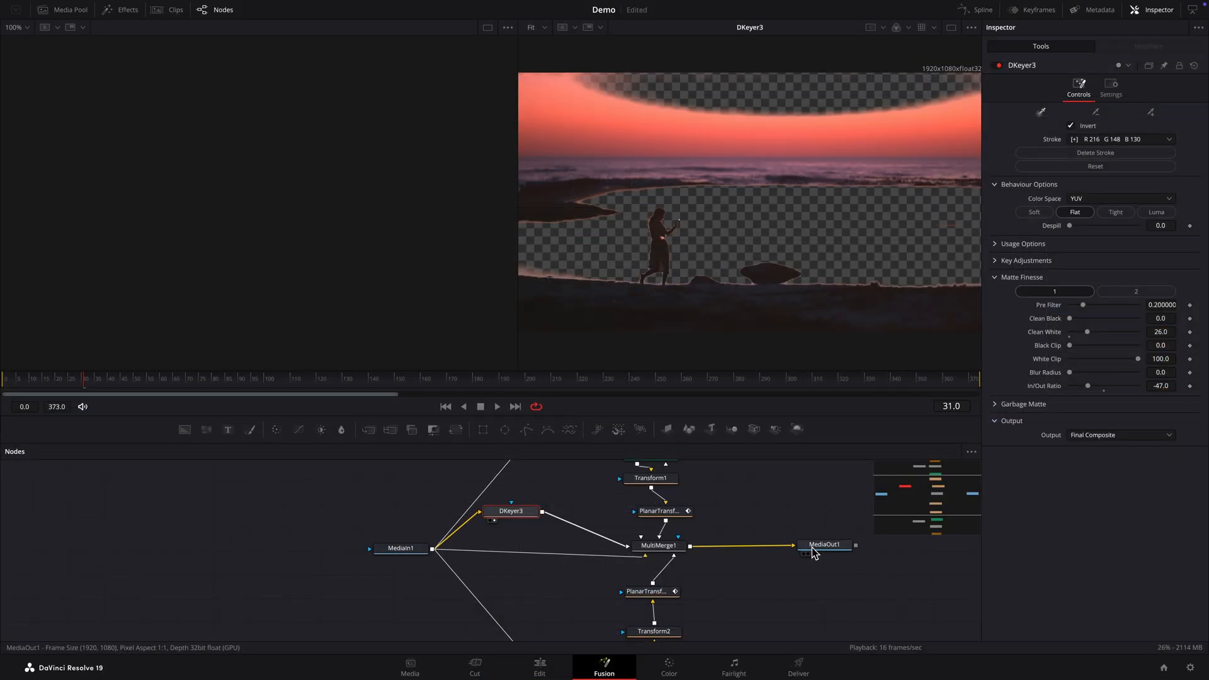
pyautogui.press('2')
pyautogui.press('space')
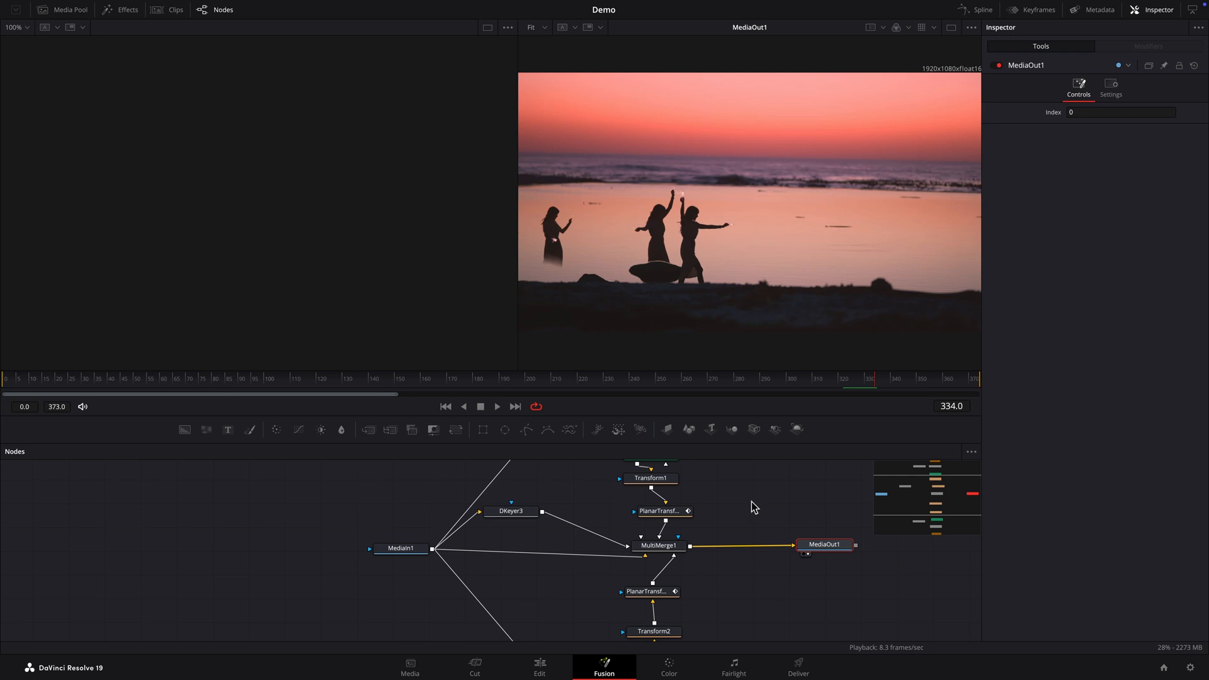
# Step: Key out the leftover water along the shoreline in DKeyer3 at frame 334, and show MediaOut1 in the second viewer
pyautogui.click(516, 512)
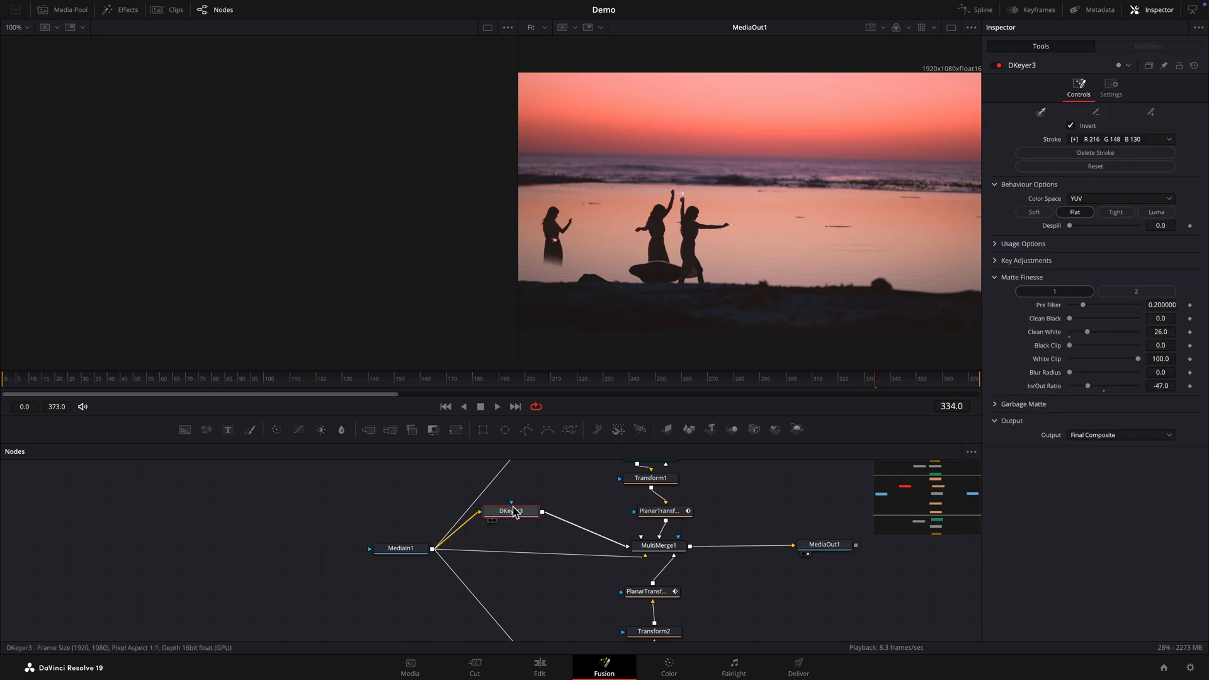
pyautogui.press('2')
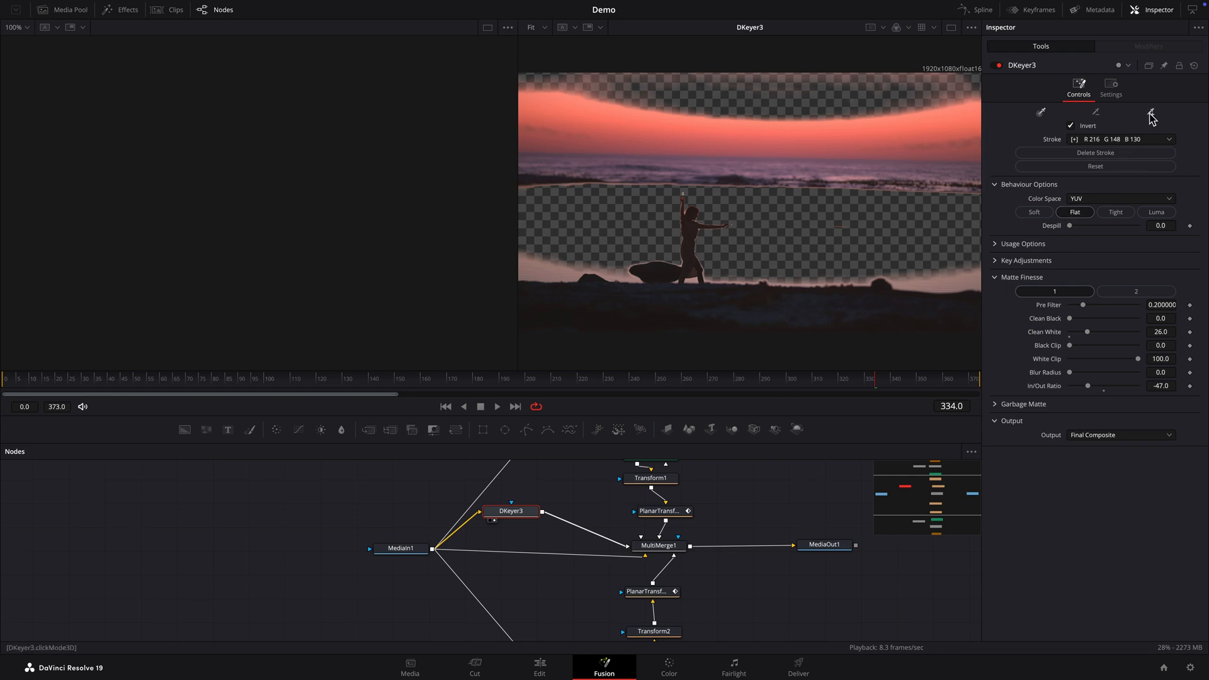
pyautogui.moveTo(1152, 118)
pyautogui.mouseDown()
pyautogui.moveTo(743, 255)
pyautogui.moveTo(558, 275)
pyautogui.moveTo(534, 255)
pyautogui.moveTo(554, 264)
pyautogui.mouseUp()
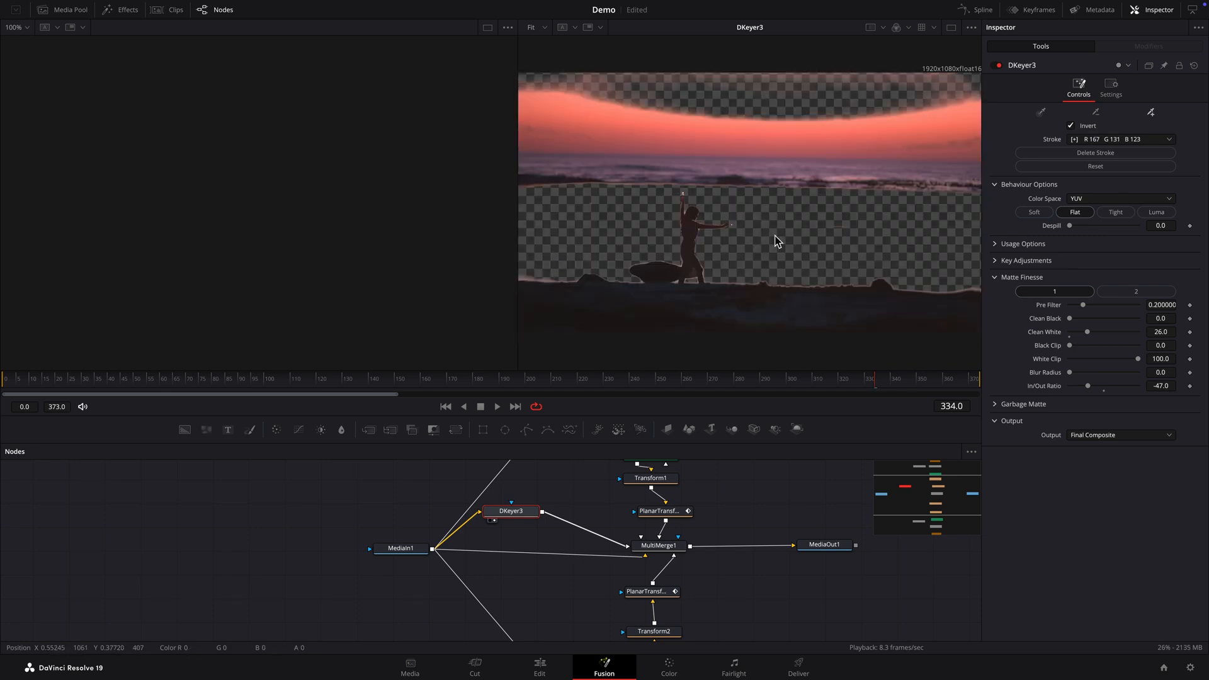
pyautogui.click(838, 548)
pyautogui.press('2')
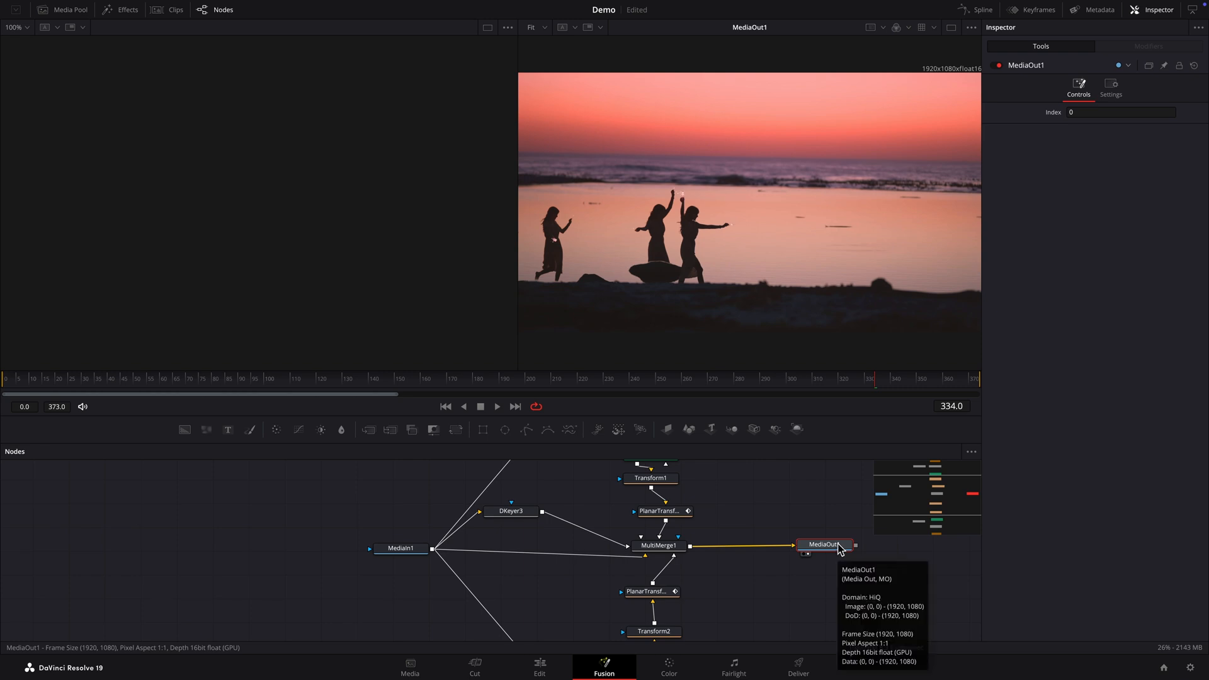
pyautogui.click(520, 513)
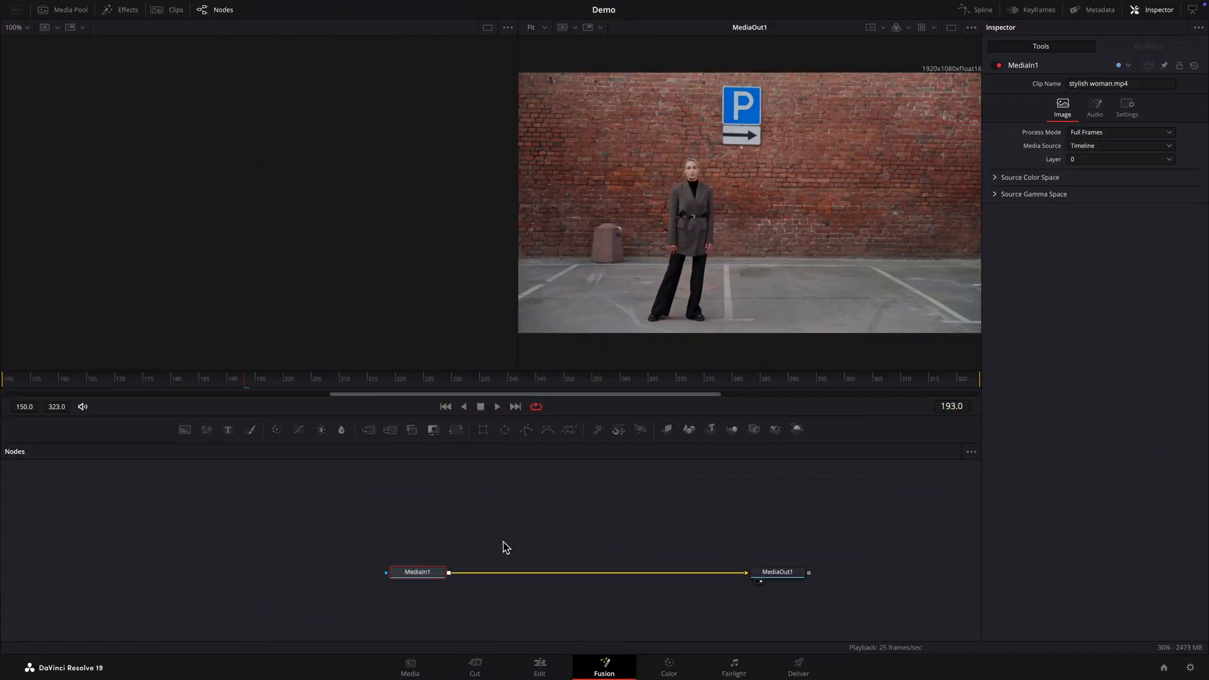
# Step: In the stylish woman composition, insert a Tracker after MediaIn1 and track the arrow below the parking sign in both directions
pyautogui.hotkey('shift', 'space')
pyautogui.write('tra')
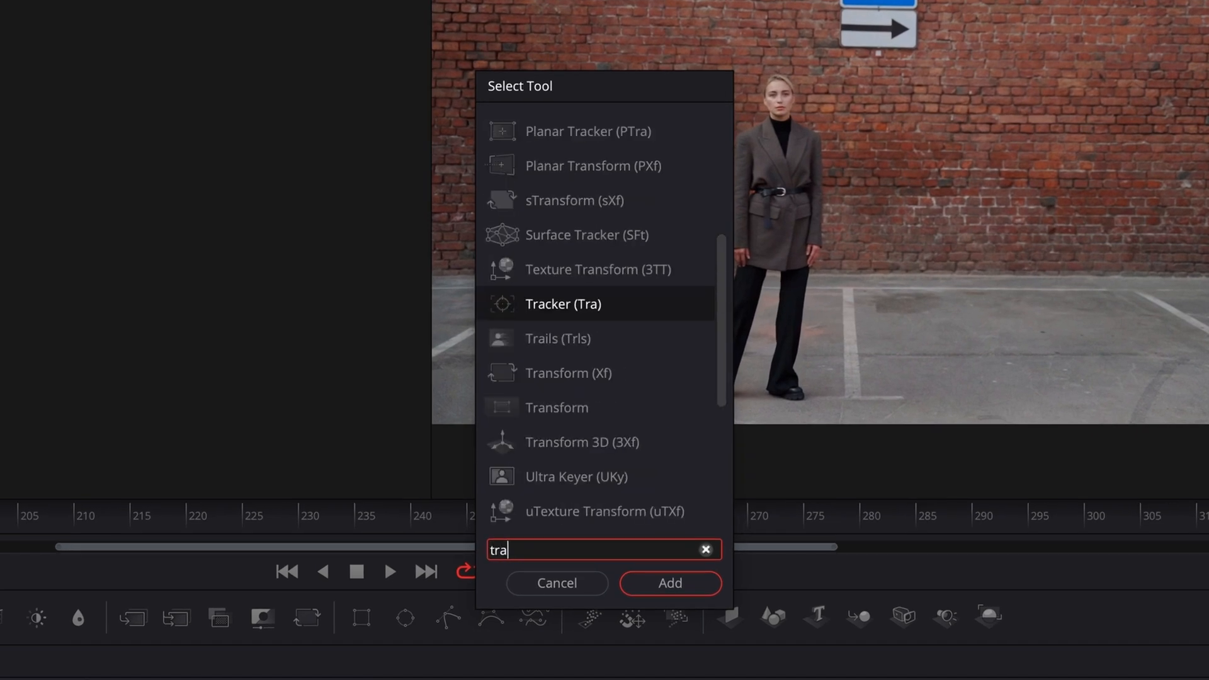
pyautogui.press('Return')
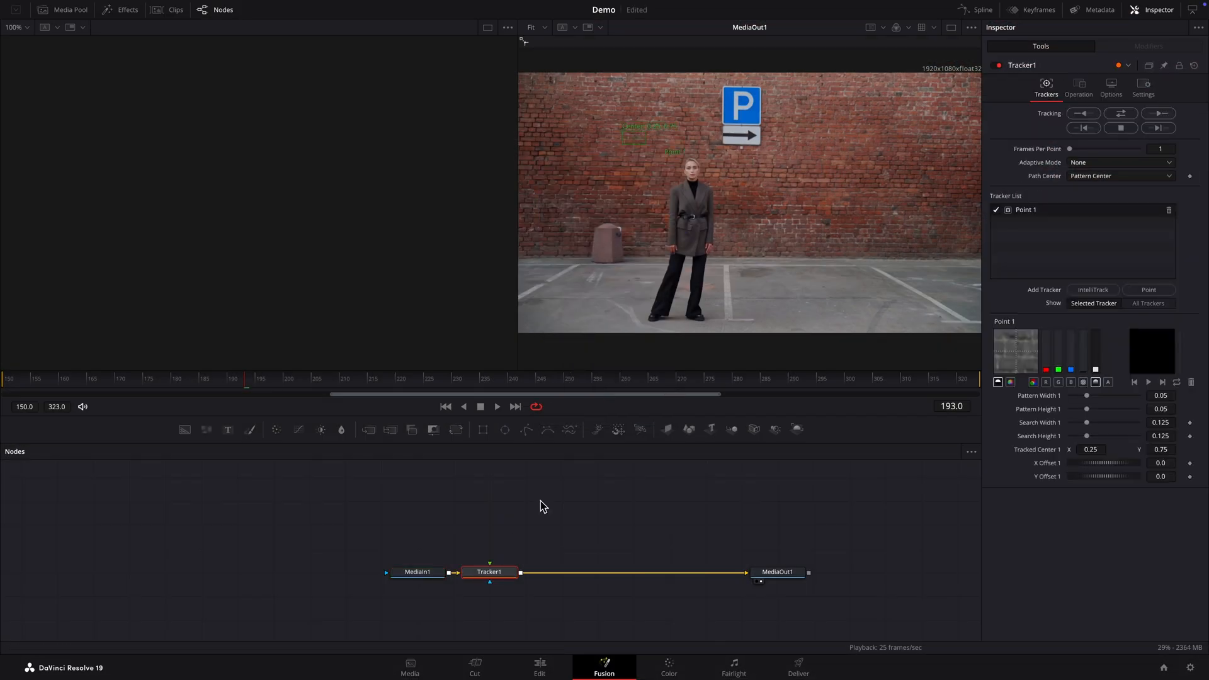
pyautogui.moveTo(633, 136); pyautogui.dragTo(739, 135)
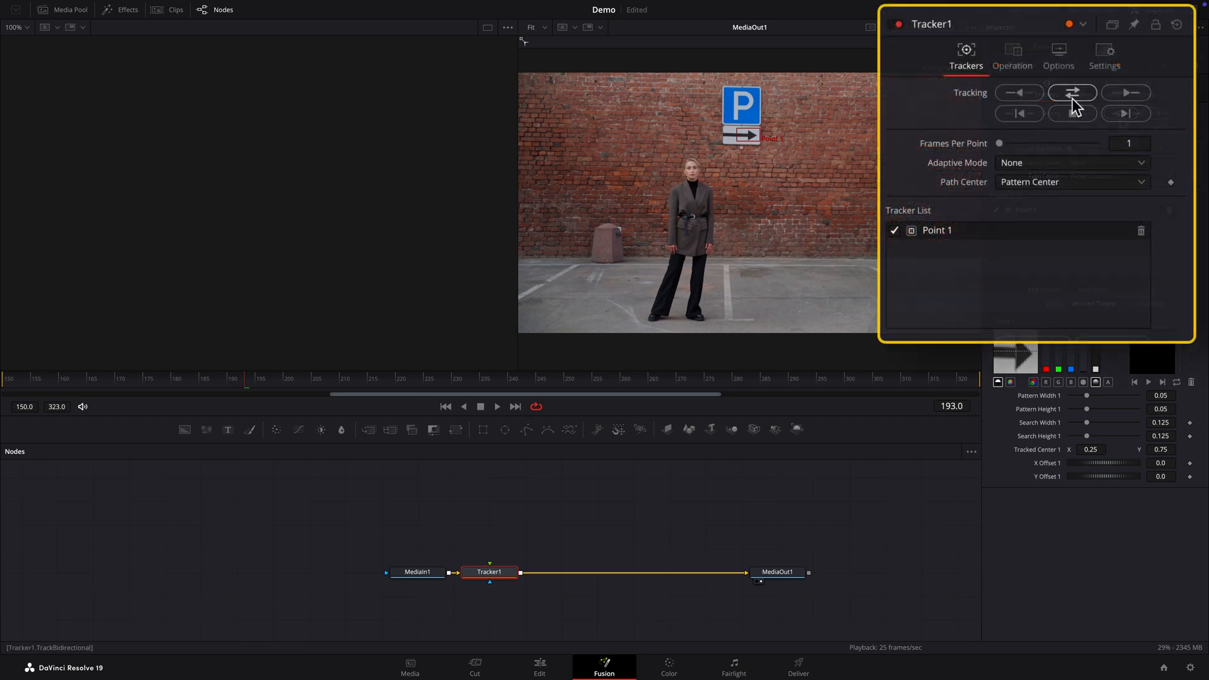
pyautogui.click(1073, 95)
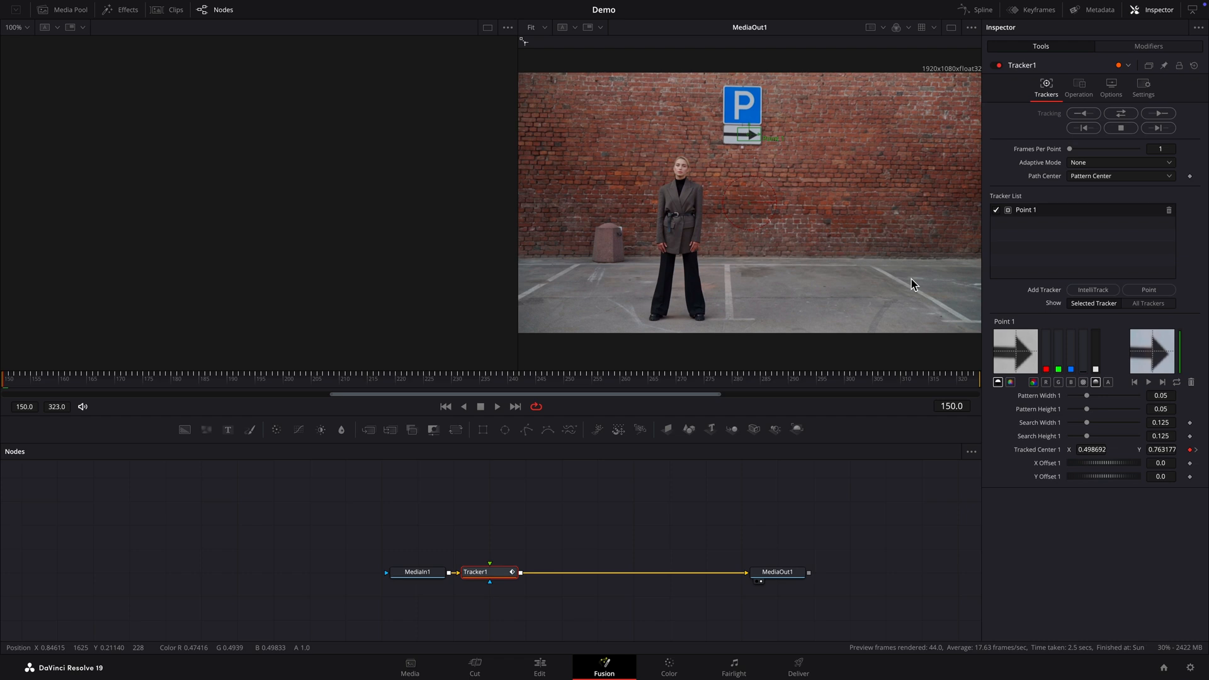
# Step: At frame 230, add a Time Stretcher fed by MediaIn1 and remove its Source Time keyframe to hold source frame 230
pyautogui.click(951, 407)
pyautogui.write('230')
pyautogui.press('Return')
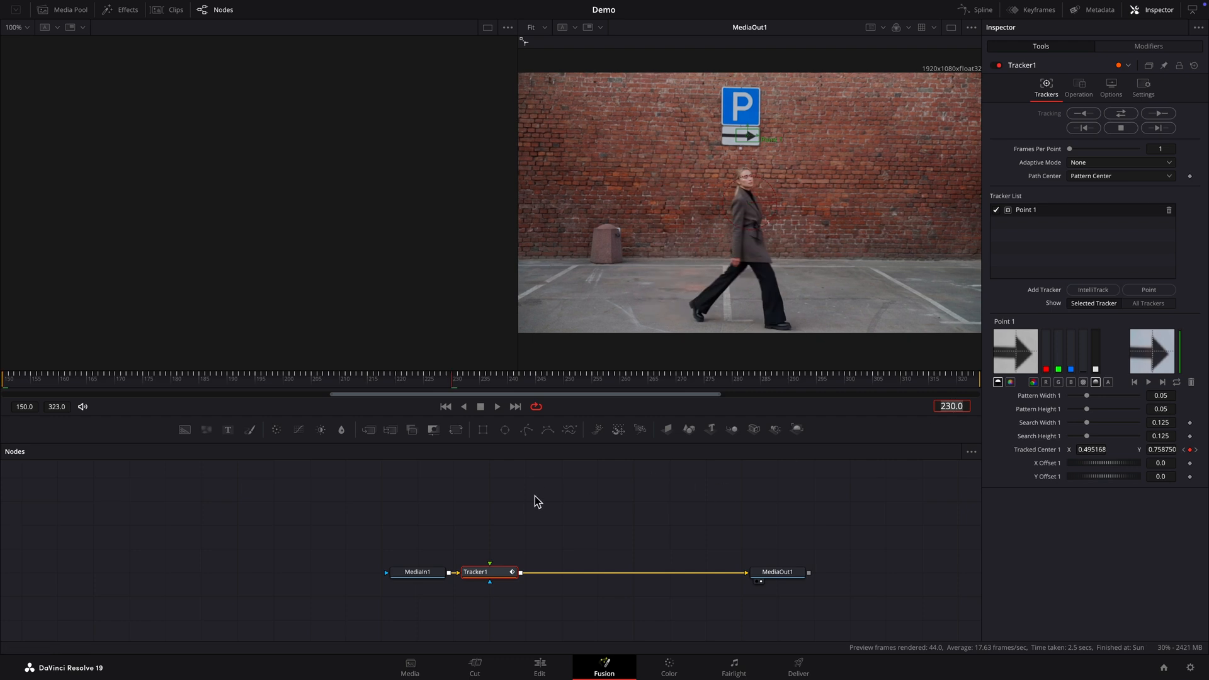
pyautogui.click(534, 502)
pyautogui.hotkey('shift', 'space')
pyautogui.write('tim')
pyautogui.press('Return')
pyautogui.moveTo(449, 572); pyautogui.dragTo(510, 497)
pyautogui.click(1190, 112)
pyautogui.press('Return')
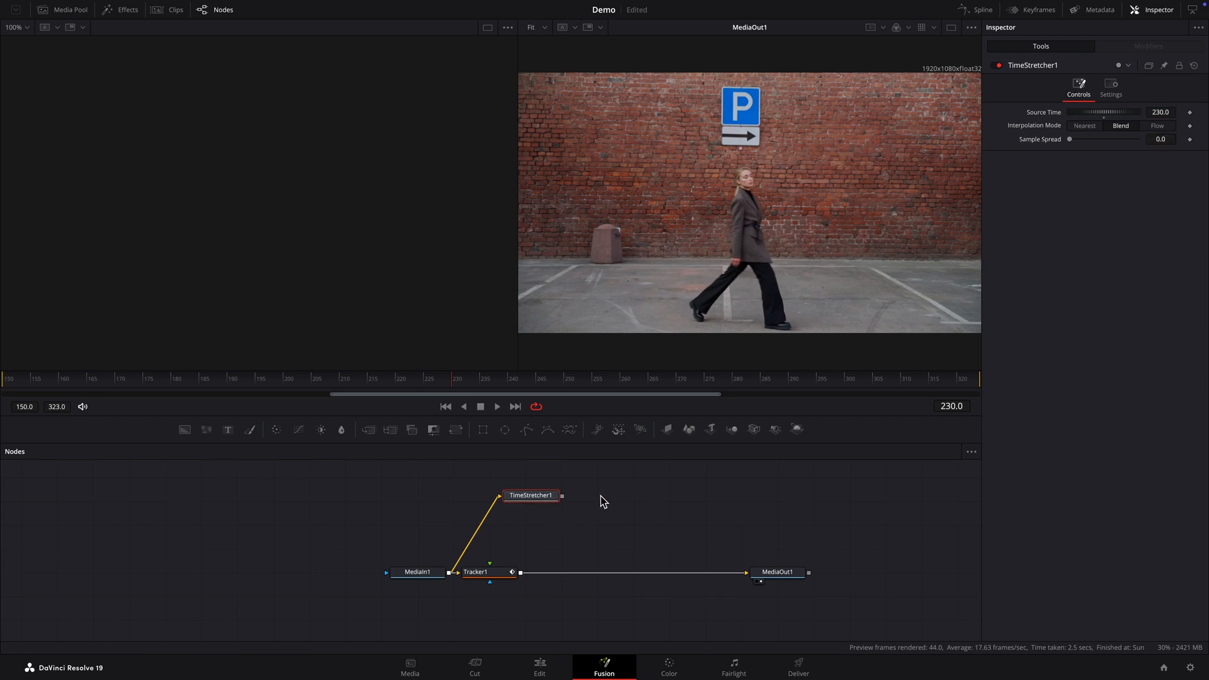
# Step: Add a Delta Keyer after TimeStretcher1 and show it in the second viewer
pyautogui.hotkey('shift', 'space')
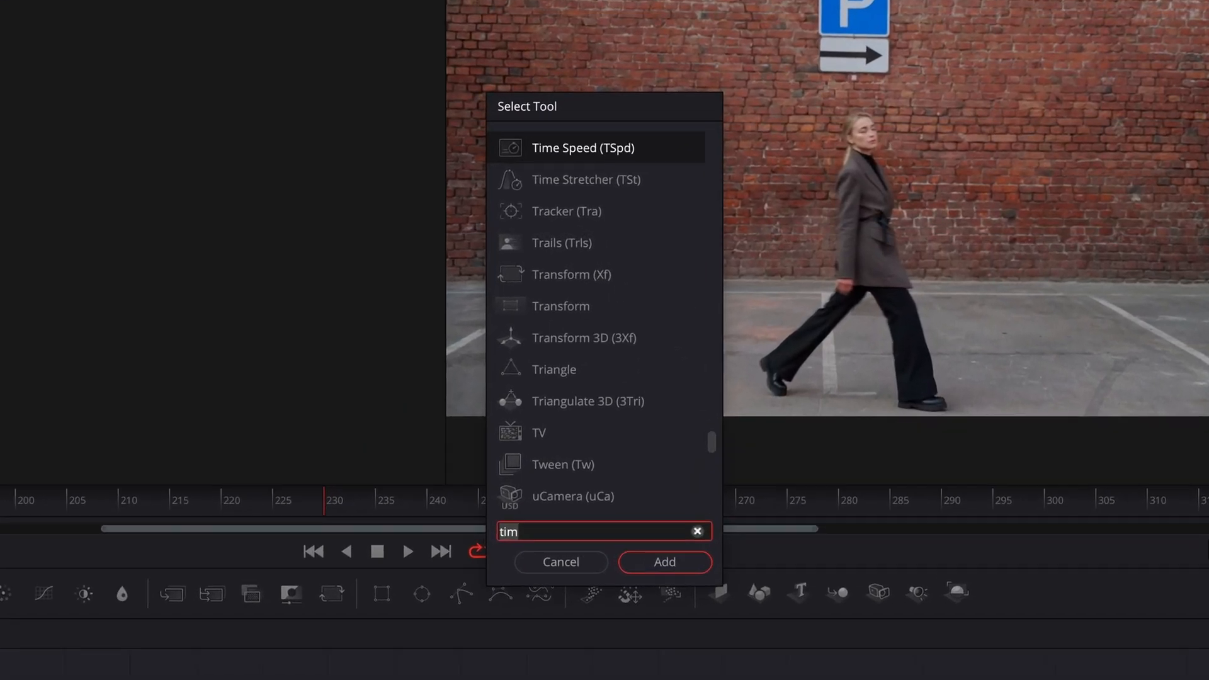
pyautogui.write('del')
pyautogui.press('Return')
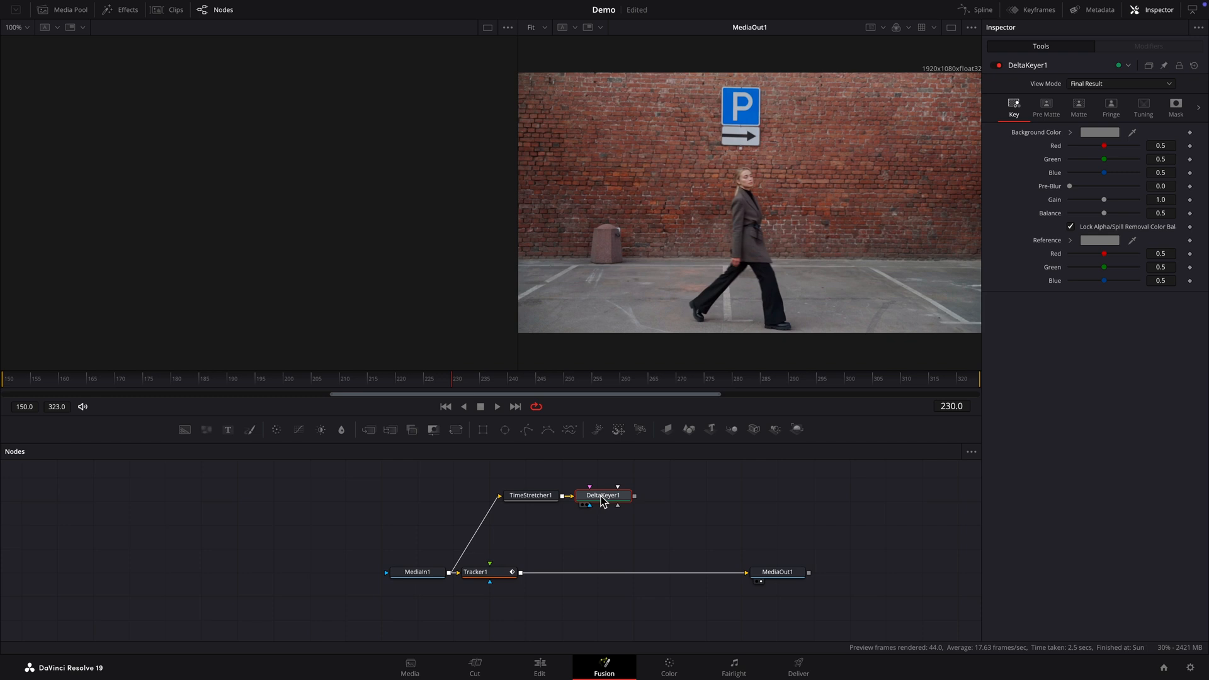
pyautogui.press('2')
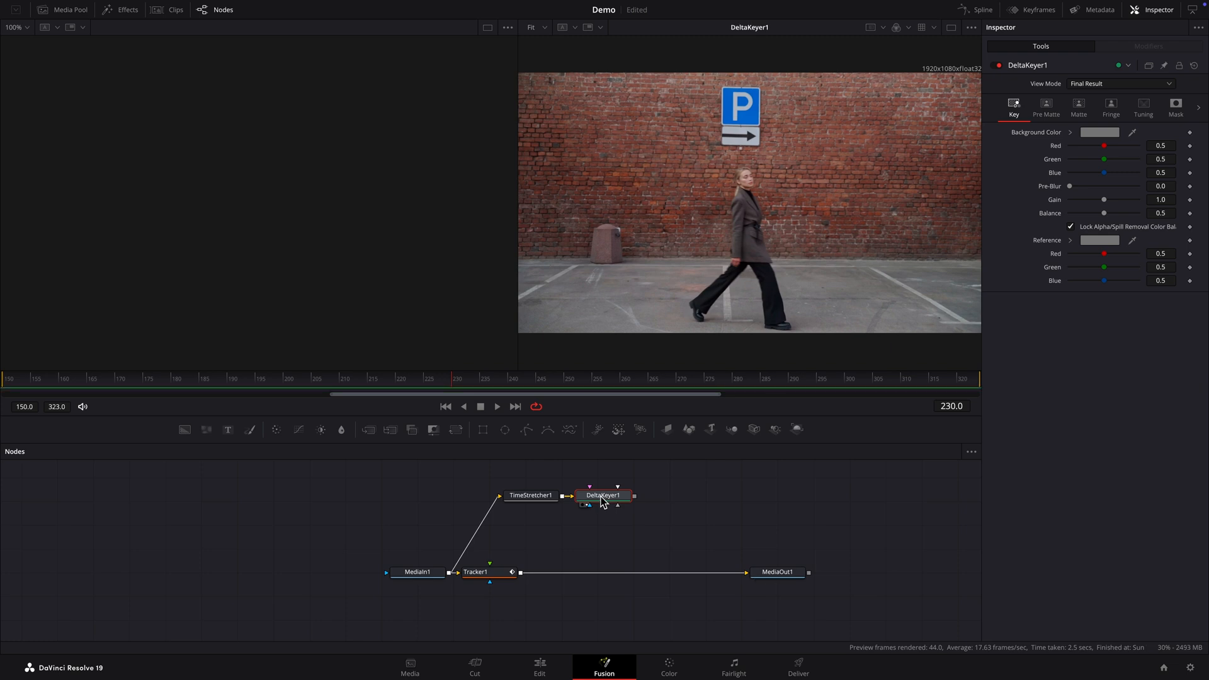
# Step: Add a Polygon node above DeltaKeyer1 and start tracing the woman's outline at the sole of her rear shoe
pyautogui.scroll(3, 601, 497)
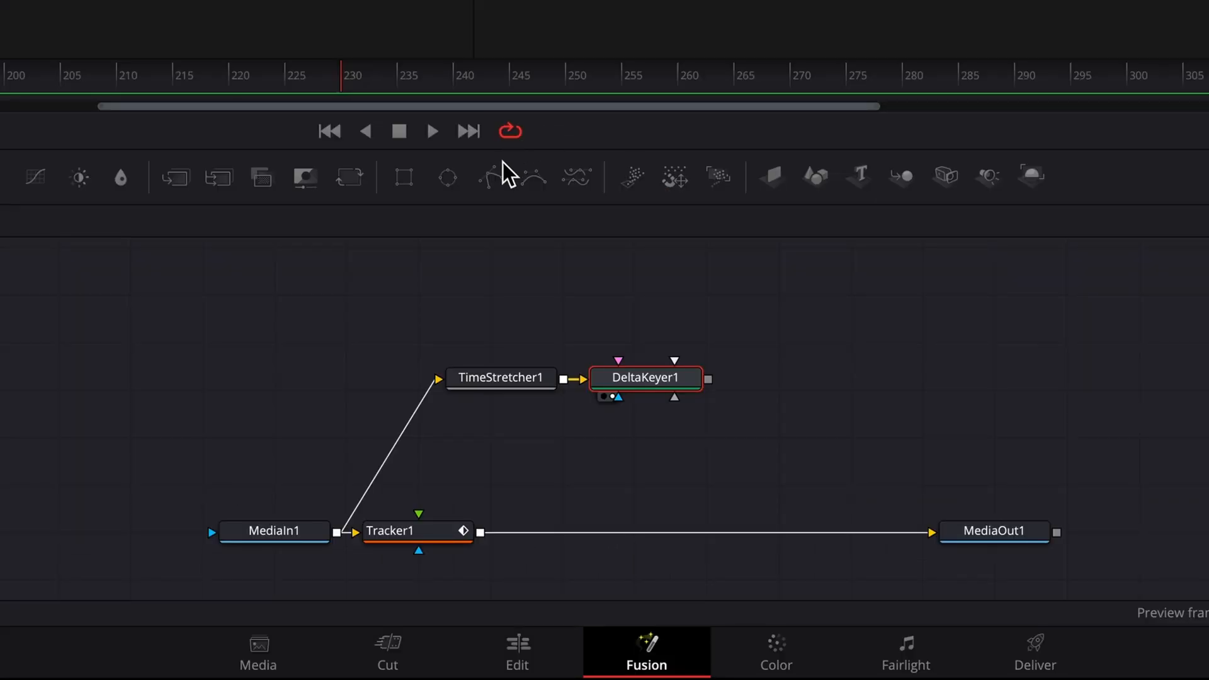
pyautogui.moveTo(494, 176); pyautogui.dragTo(653, 304)
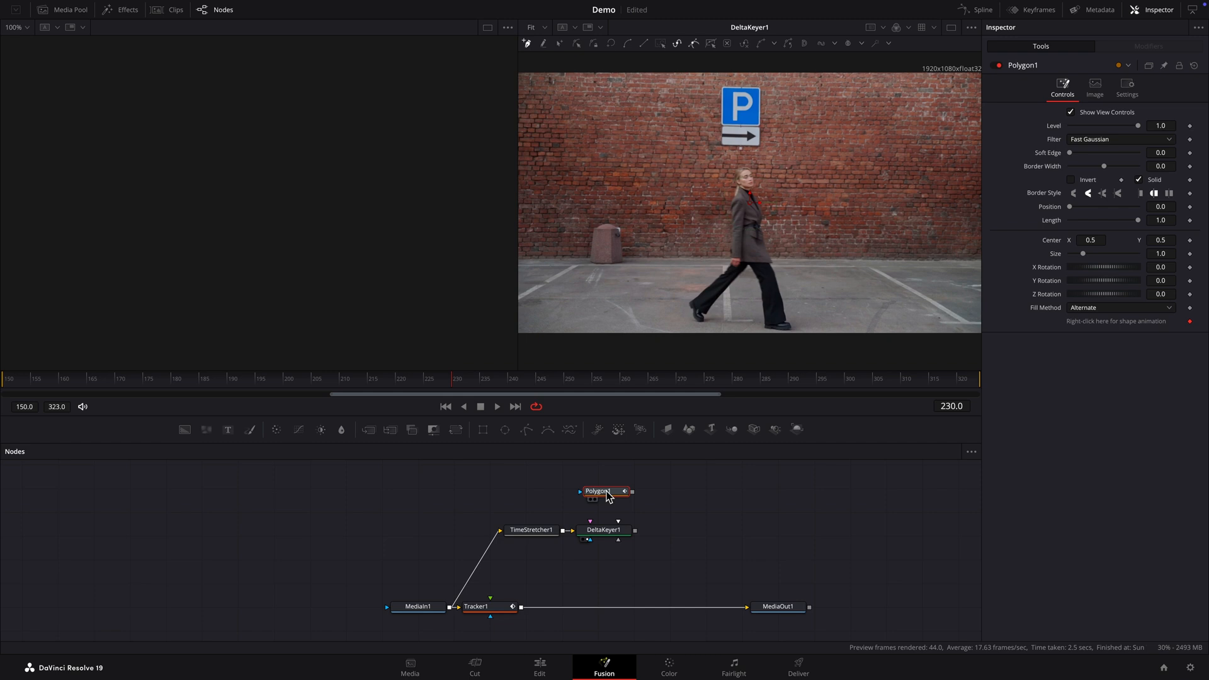
pyautogui.click(546, 29)
pyautogui.click(541, 100)
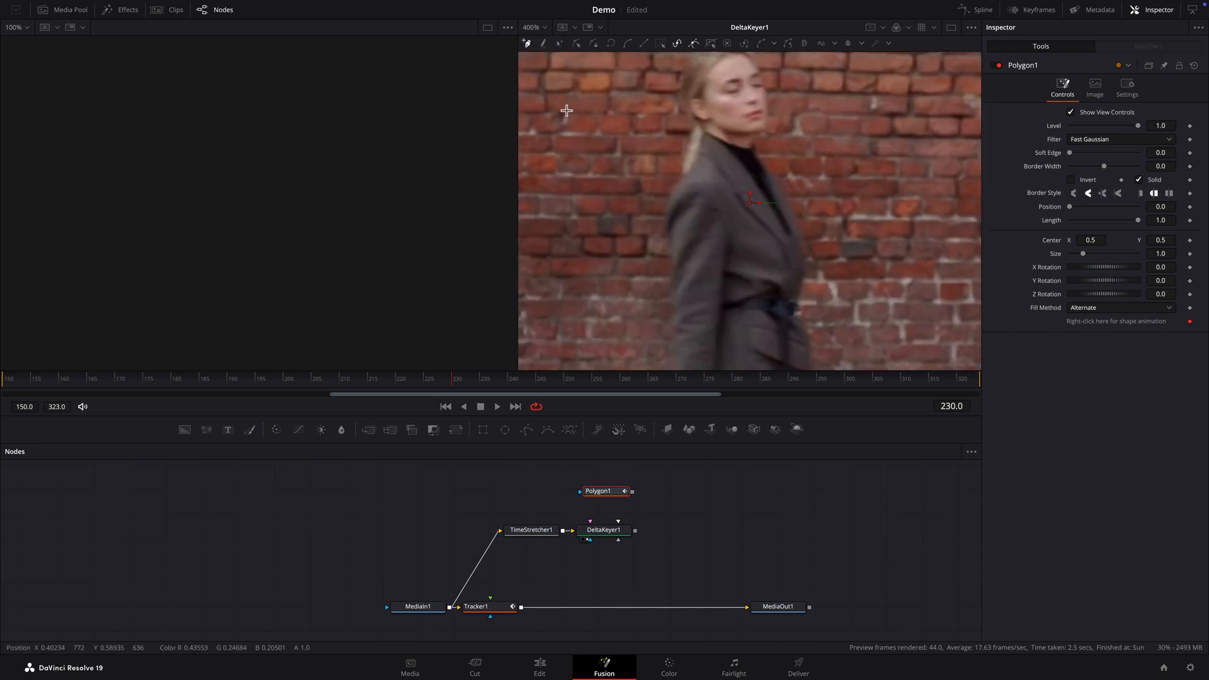
pyautogui.scroll(-10, 847, 237)
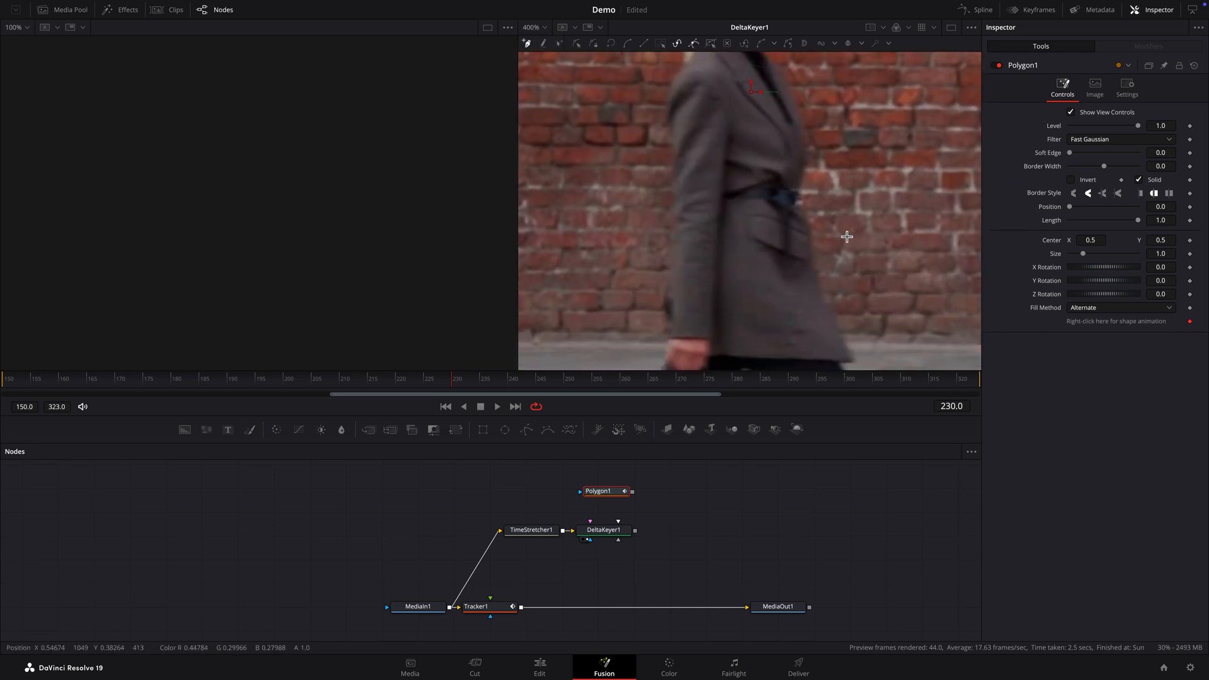
pyautogui.scroll(-10, 847, 237)
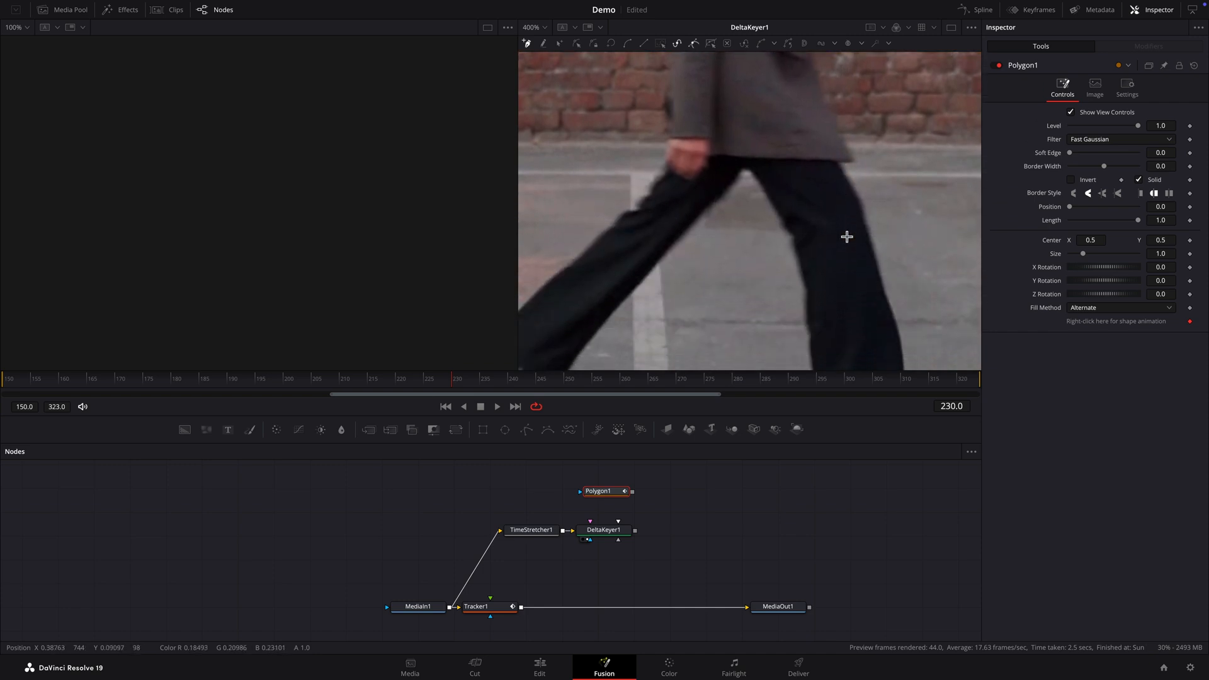
pyautogui.scroll(-3, 846, 237)
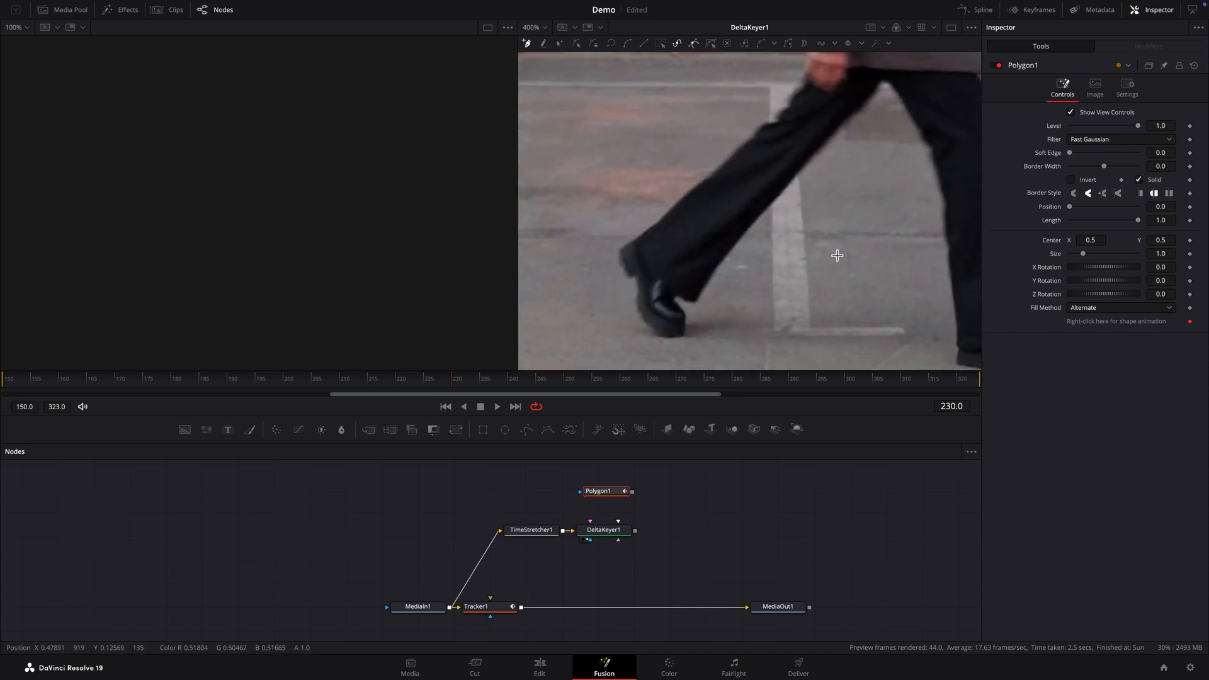
pyautogui.click(683, 335)
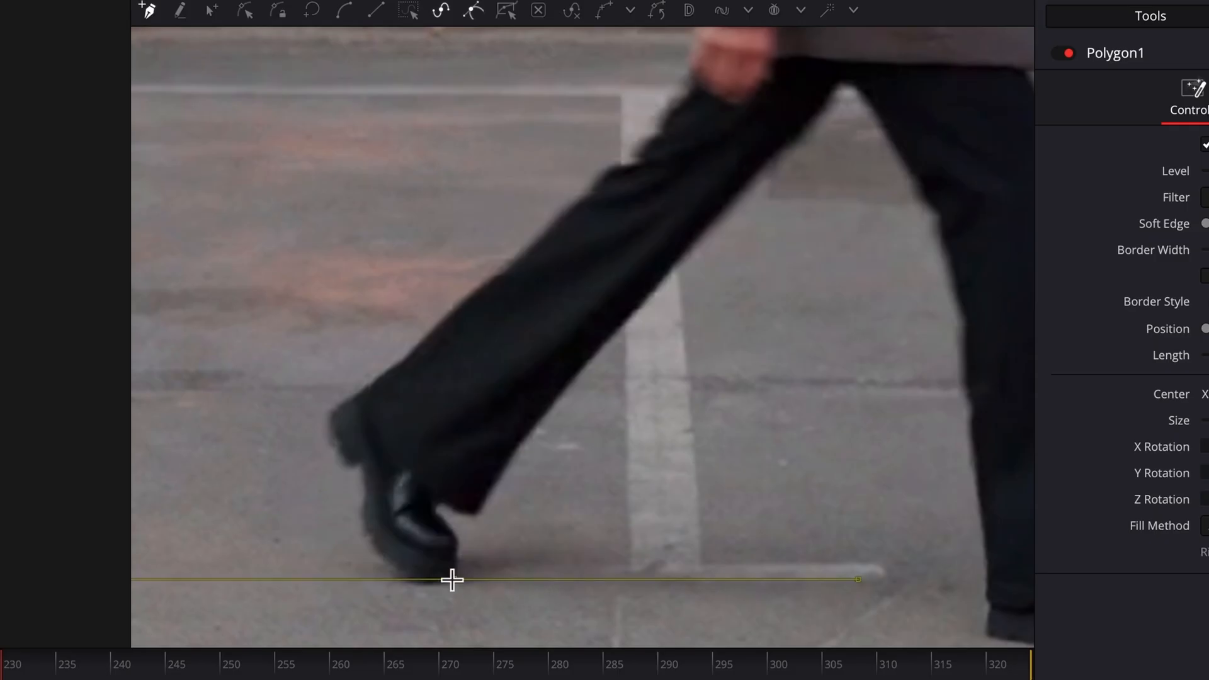
pyautogui.click(434, 583)
pyautogui.click(417, 582)
pyautogui.click(402, 577)
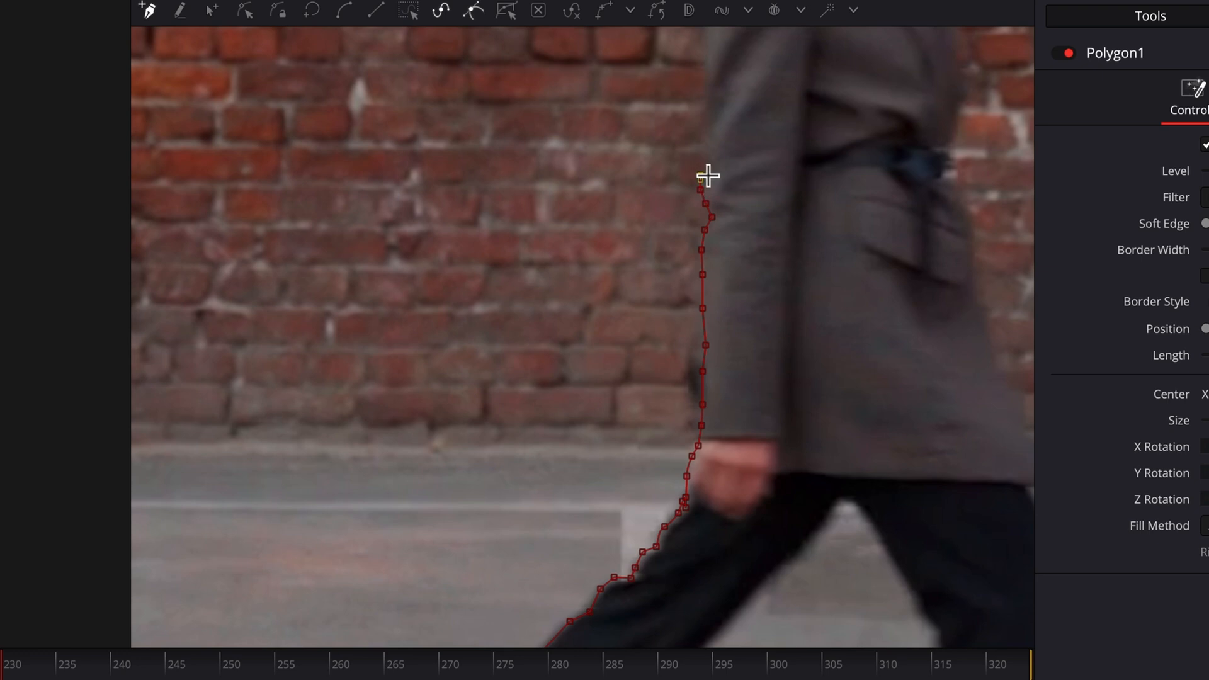
# Step: Continue the polygon outline up the back of the woman's coat and hair to the top of her head
pyautogui.click(704, 165)
pyautogui.scroll(3, 684, 237)
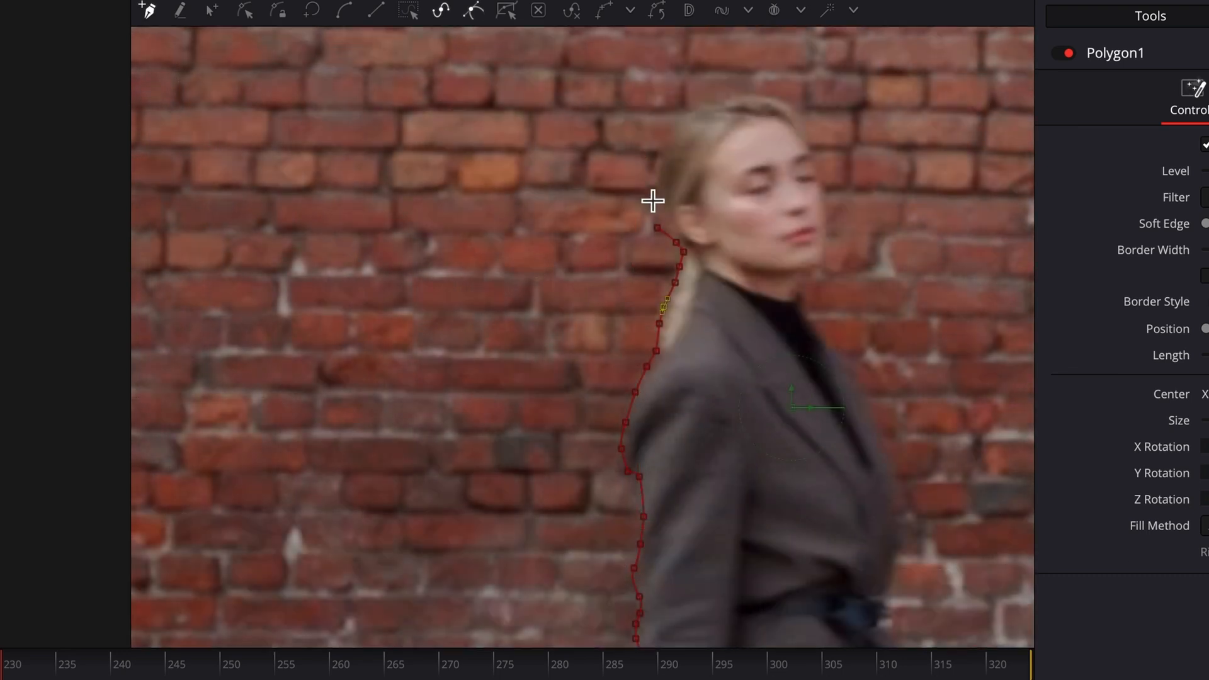
pyautogui.click(653, 202)
pyautogui.click(656, 172)
pyautogui.click(690, 116)
pyautogui.click(716, 105)
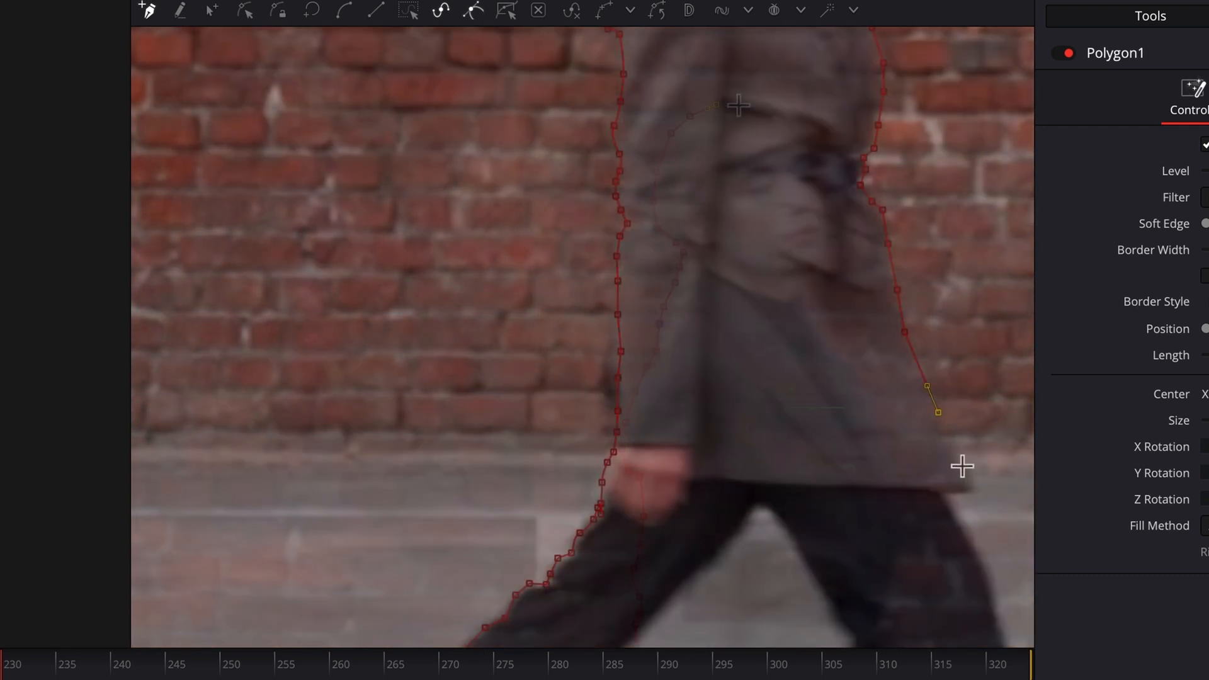
# Step: Extend the polygon outline down the coat's front edge, around its hem and down the front of the leading leg
pyautogui.click(957, 459)
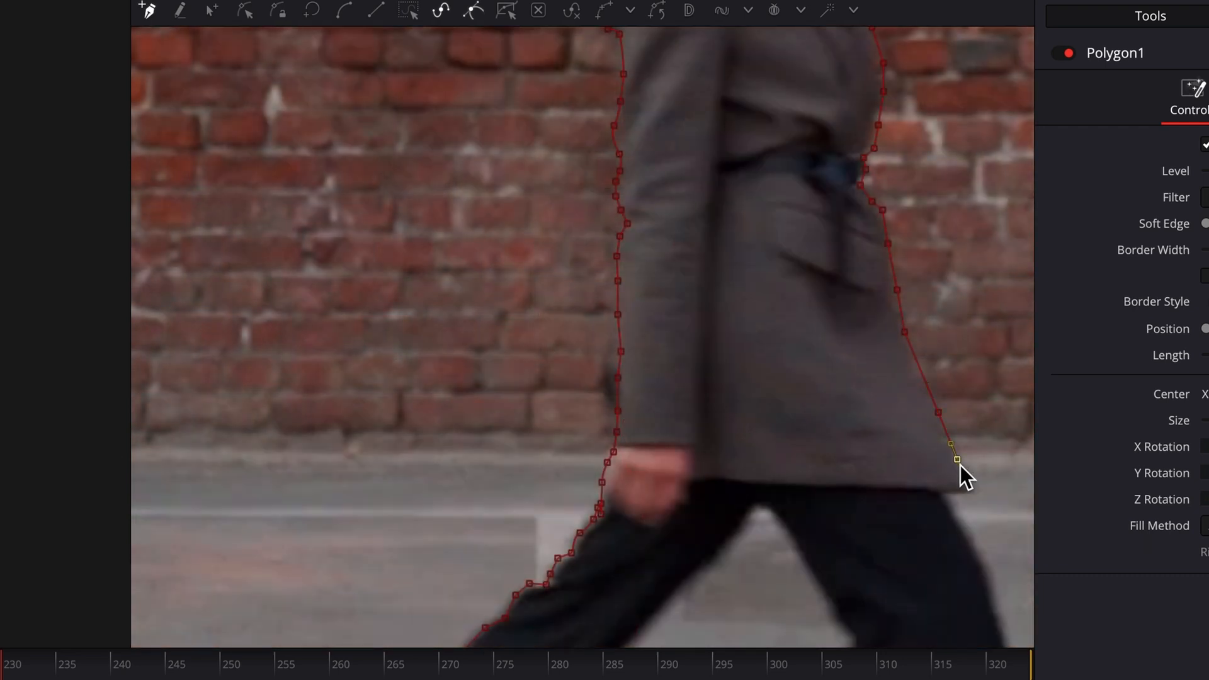
pyautogui.click(973, 486)
pyautogui.click(963, 493)
pyautogui.click(950, 493)
pyautogui.click(957, 518)
pyautogui.click(971, 538)
pyautogui.click(978, 548)
pyautogui.hscroll(6, 904, 564)
pyautogui.scroll(-4, 904, 564)
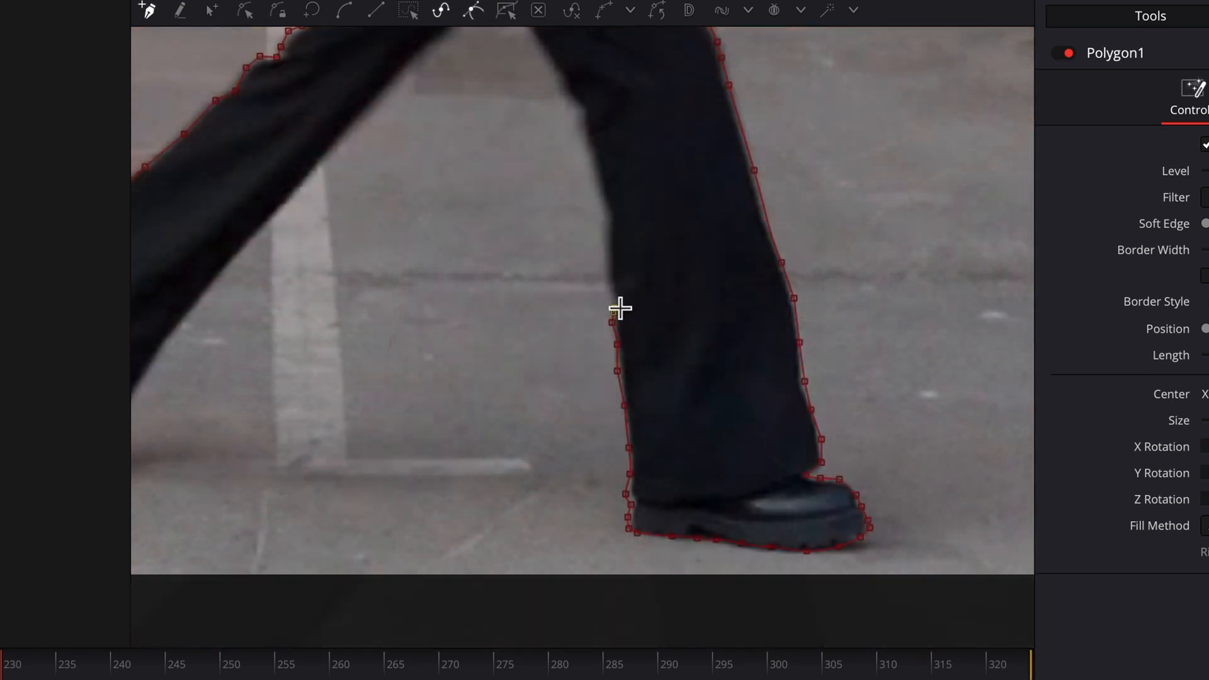
# Step: Trace the polygon up the inside of the front trouser leg and close the outline along the rear leg
pyautogui.click(613, 289)
pyautogui.click(606, 238)
pyautogui.click(601, 194)
pyautogui.scroll(1, 613, 351)
pyautogui.moveTo(606, 330); pyautogui.dragTo(611, 327)
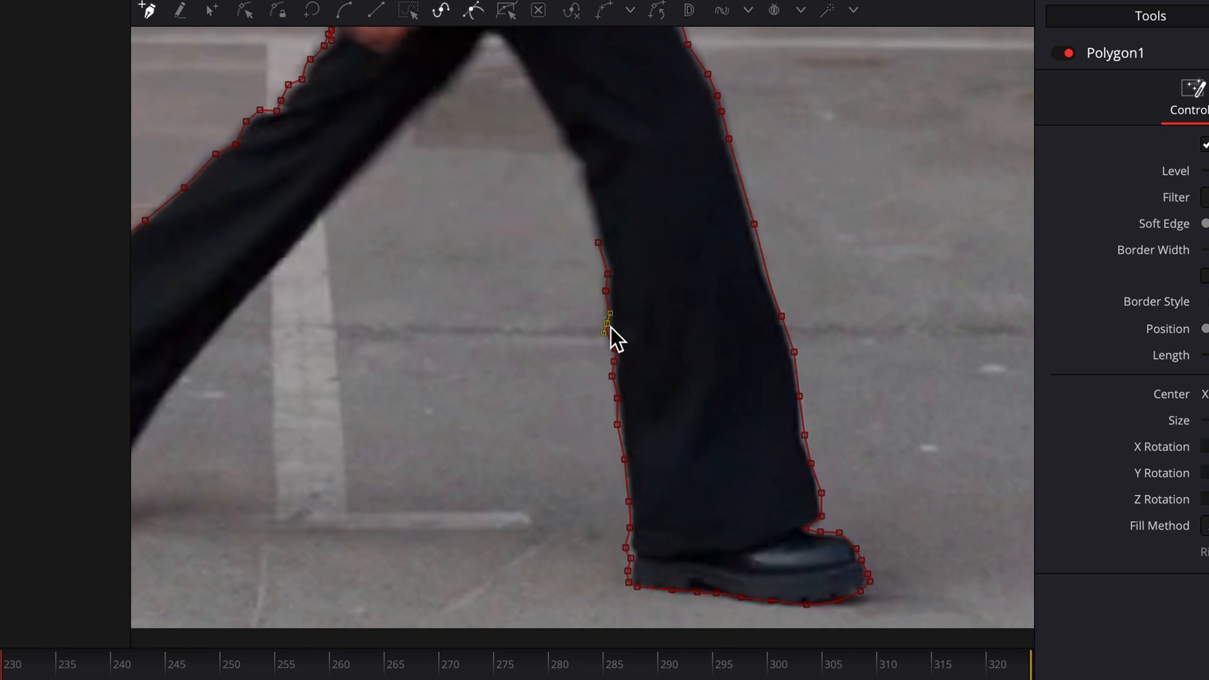
pyautogui.click(594, 218)
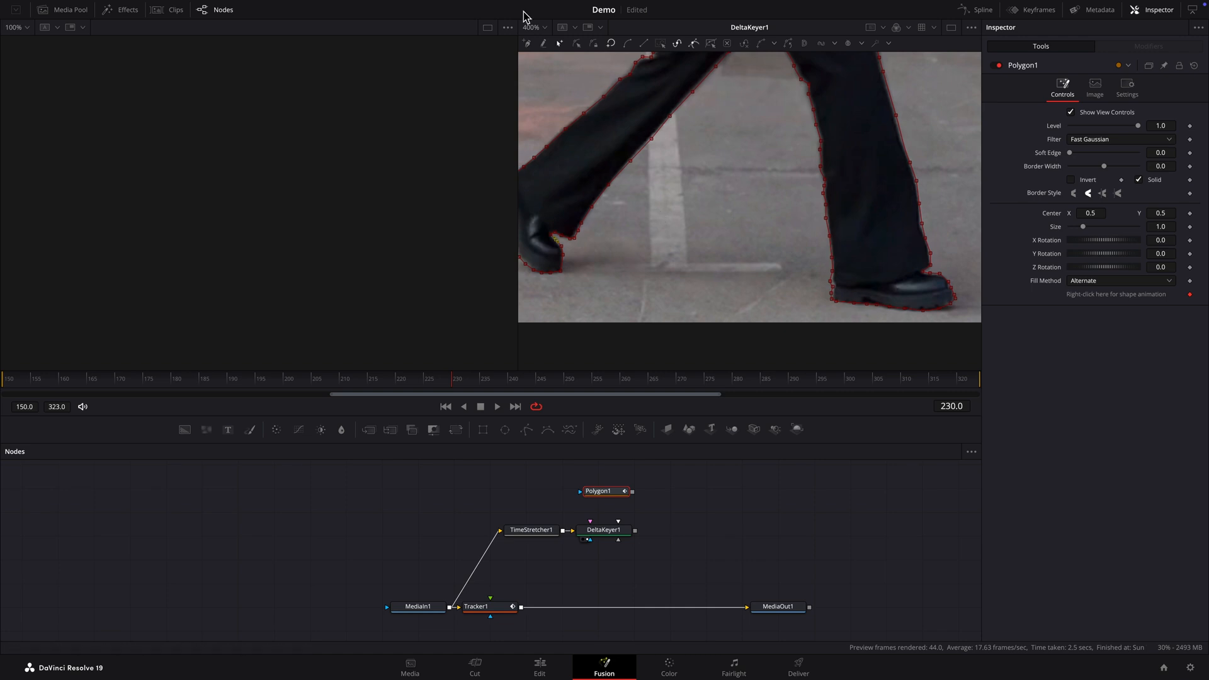
# Step: Fit the image in the viewer and connect Polygon1 to DeltaKeyer1 as its Garbage Matte
pyautogui.click(545, 28)
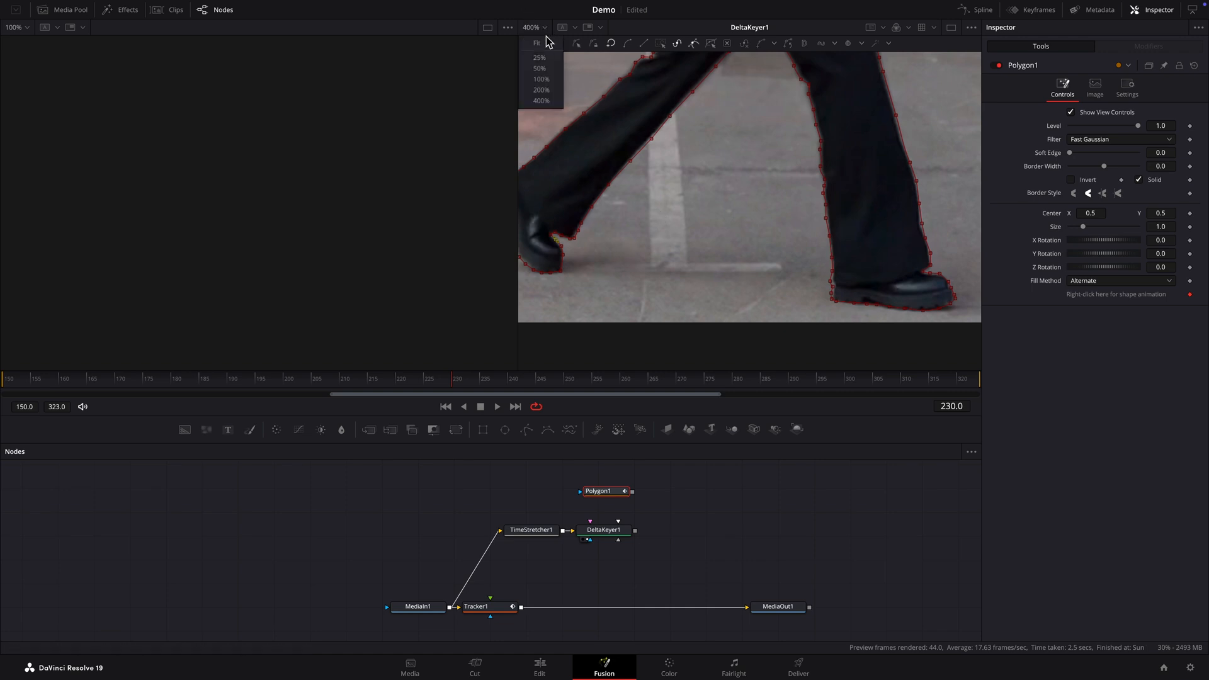
pyautogui.click(540, 52)
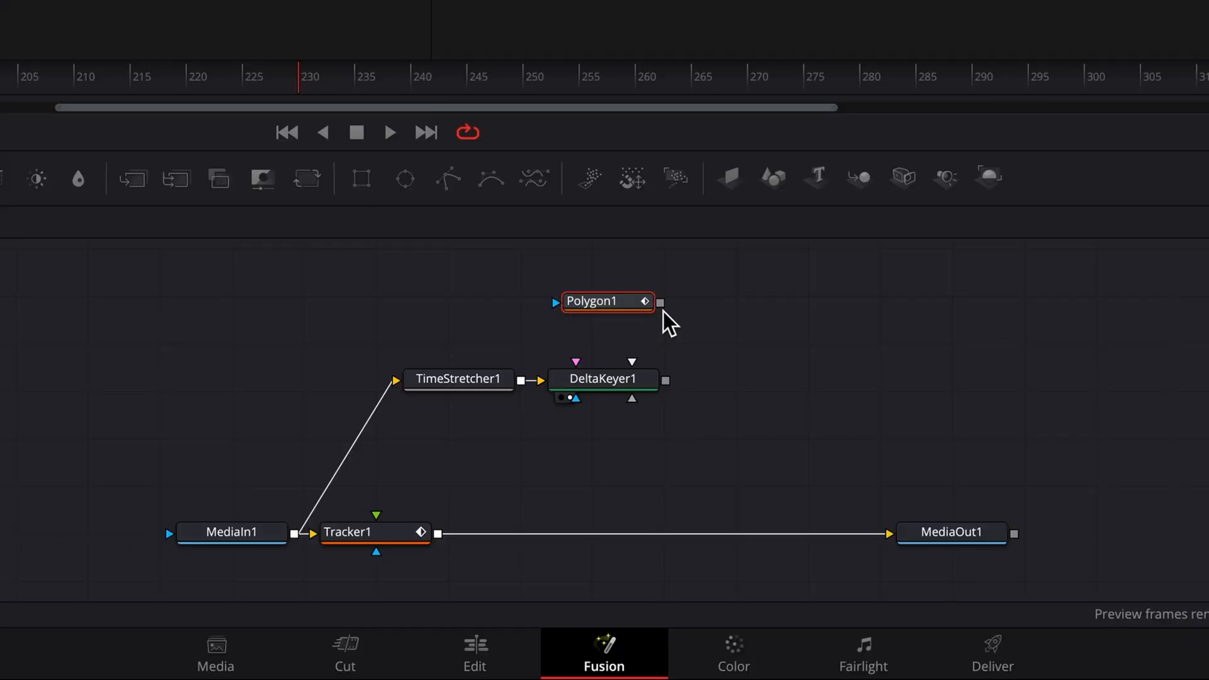
pyautogui.moveTo(661, 308); pyautogui.dragTo(626, 383)
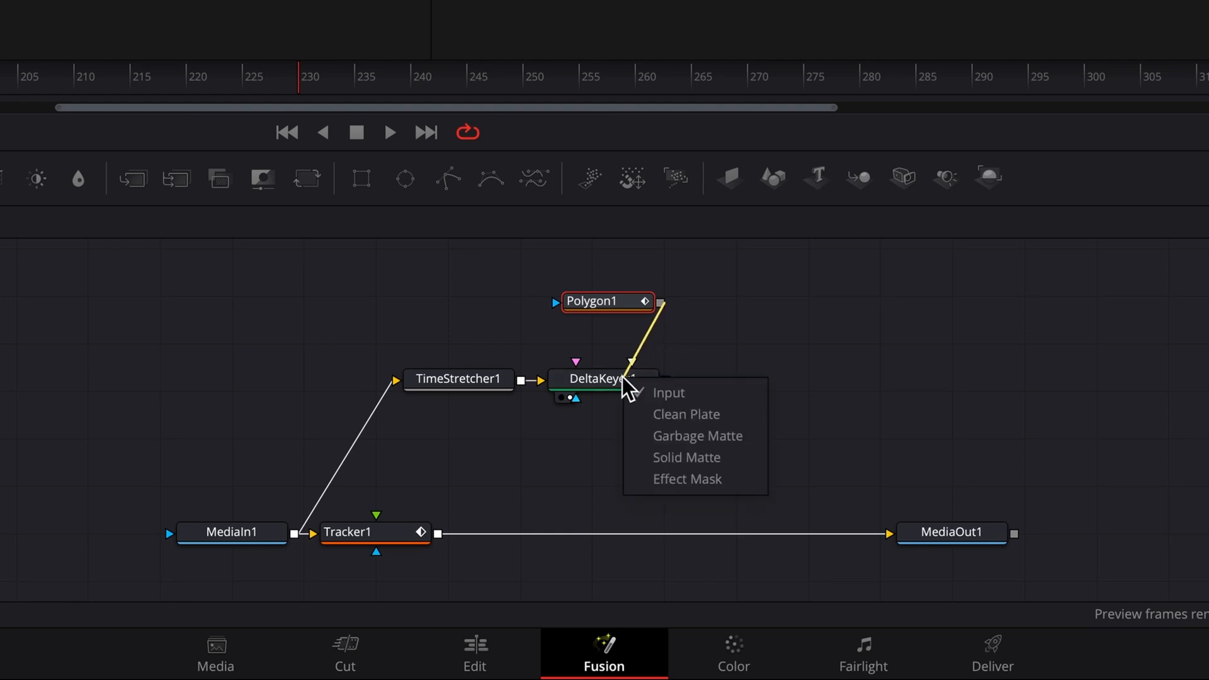
pyautogui.click(743, 437)
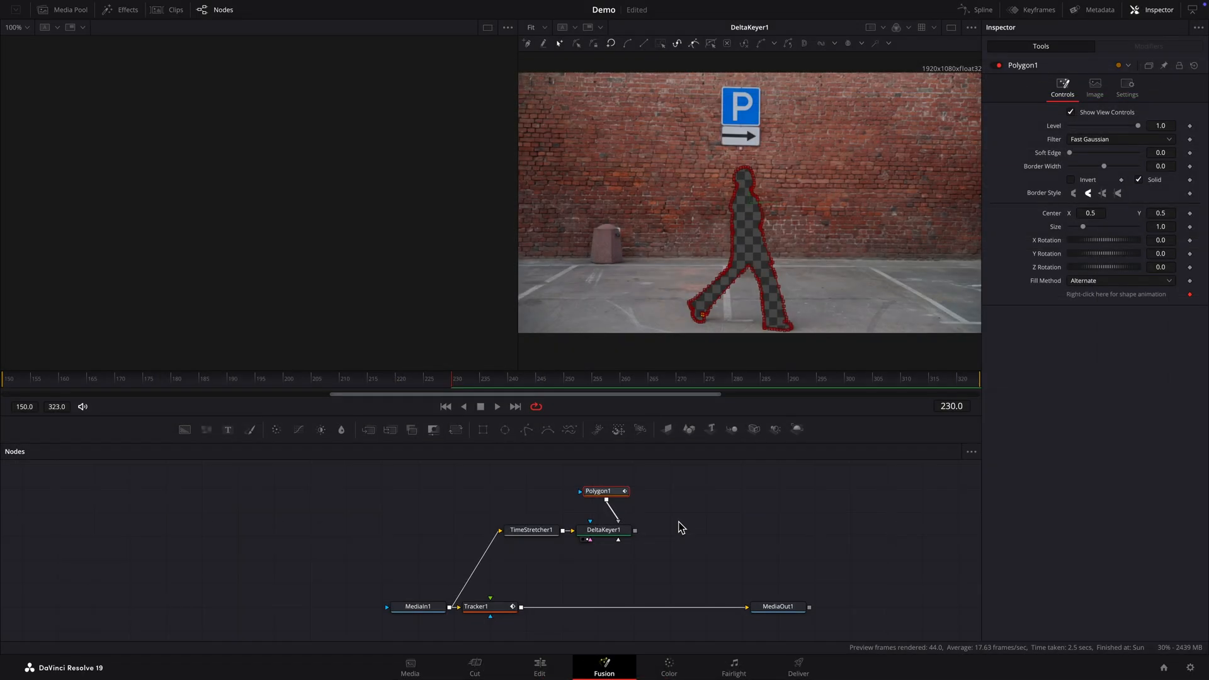
# Step: Keyframe DeltaKeyer1's Blend at 0.0 on frame 229 and 1.0 on frame 230
pyautogui.click(608, 532)
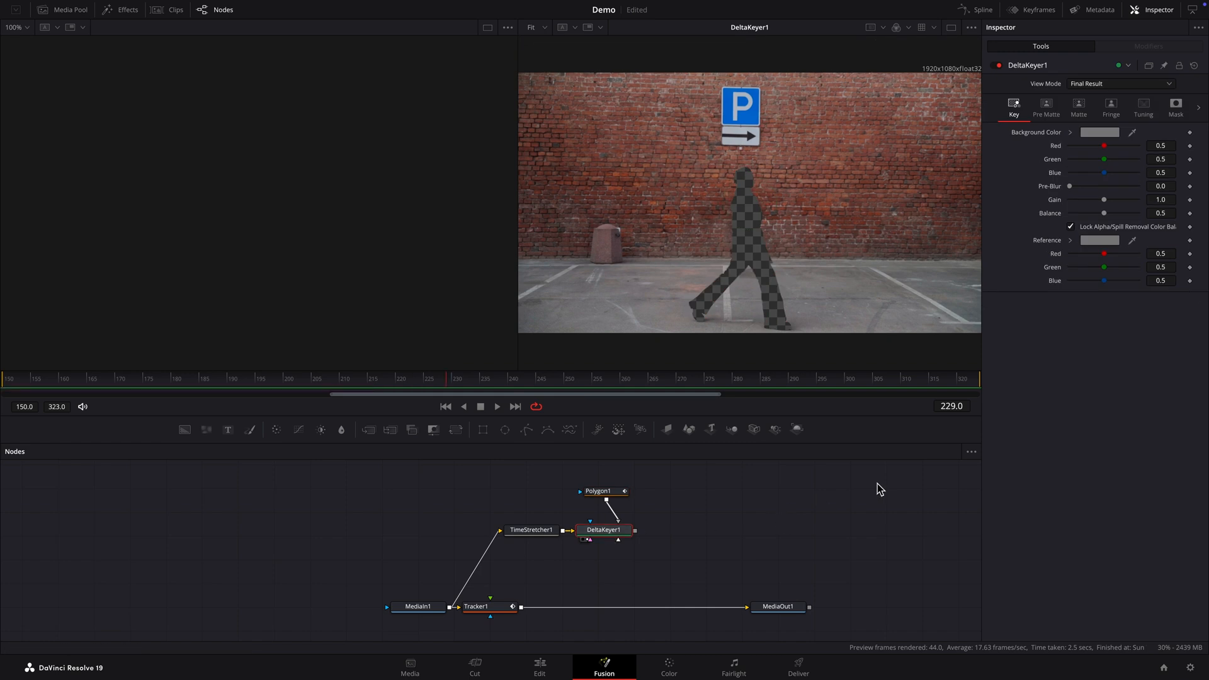
pyautogui.click(1201, 109)
pyautogui.click(1155, 59)
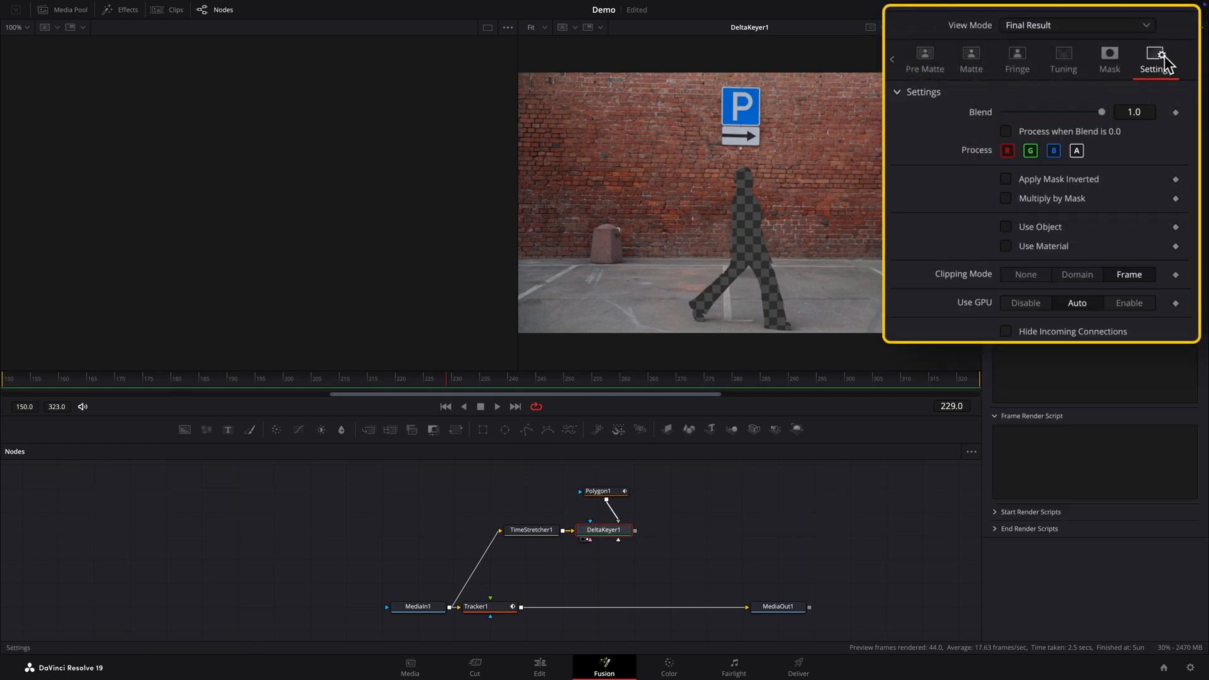
pyautogui.moveTo(1102, 112); pyautogui.dragTo(997, 119)
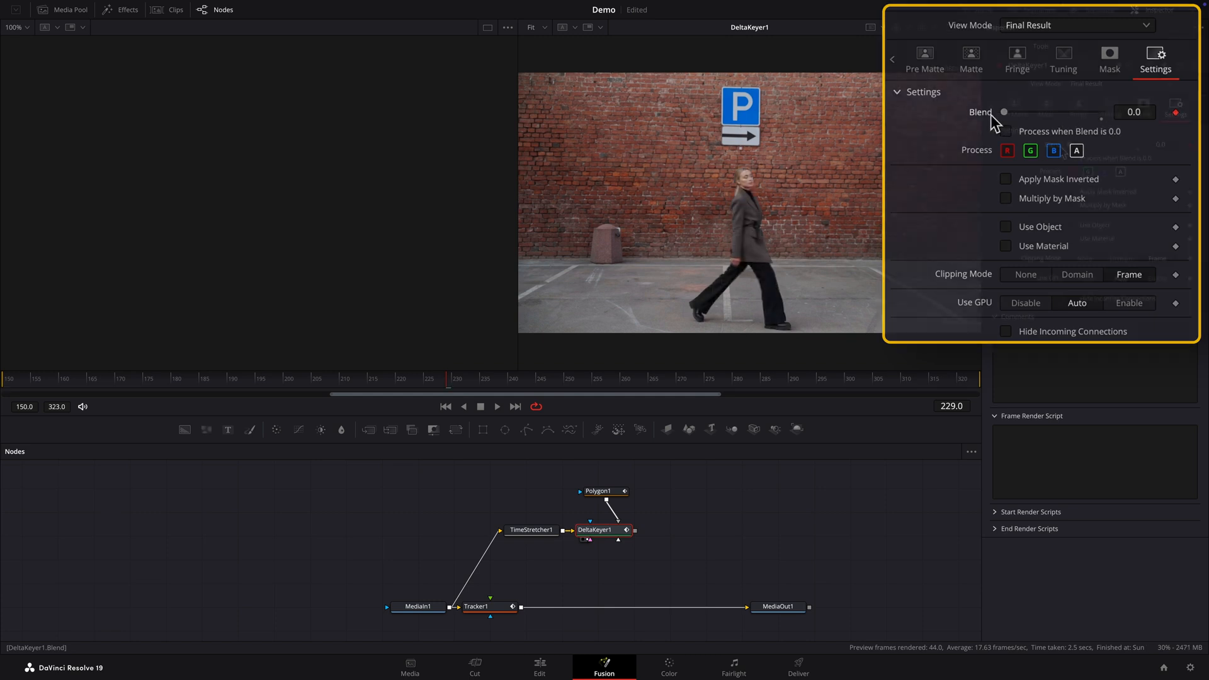
pyautogui.press('Right')
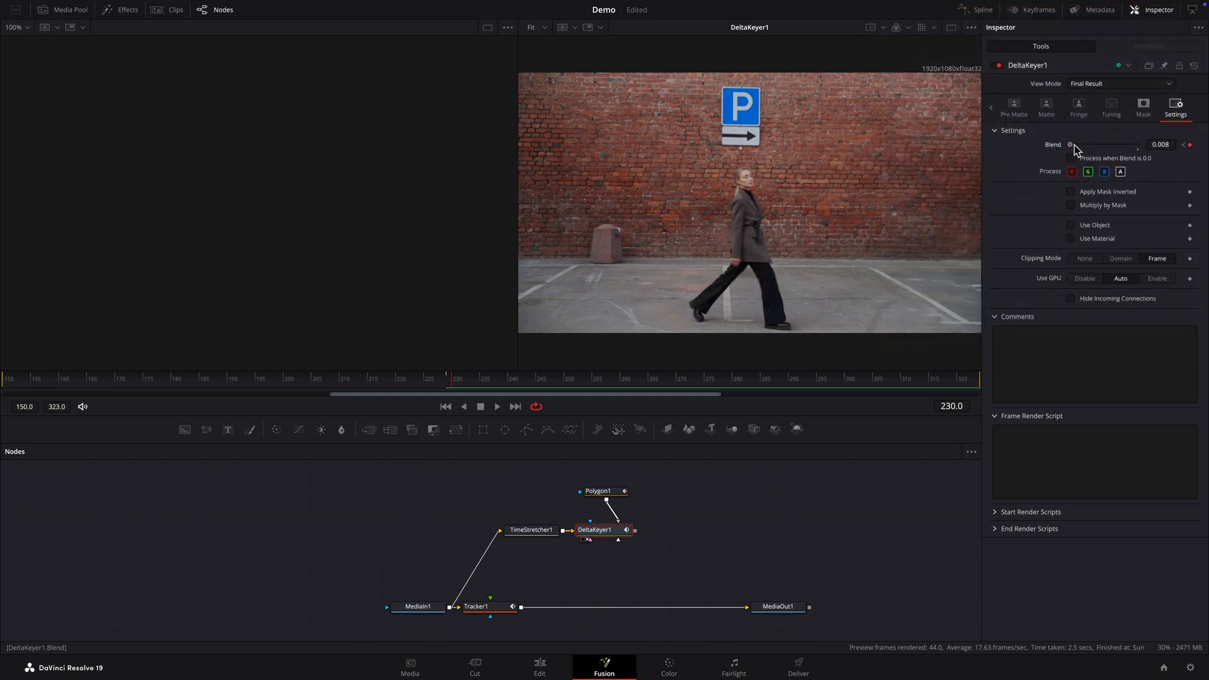
pyautogui.moveTo(1070, 145); pyautogui.dragTo(1148, 157)
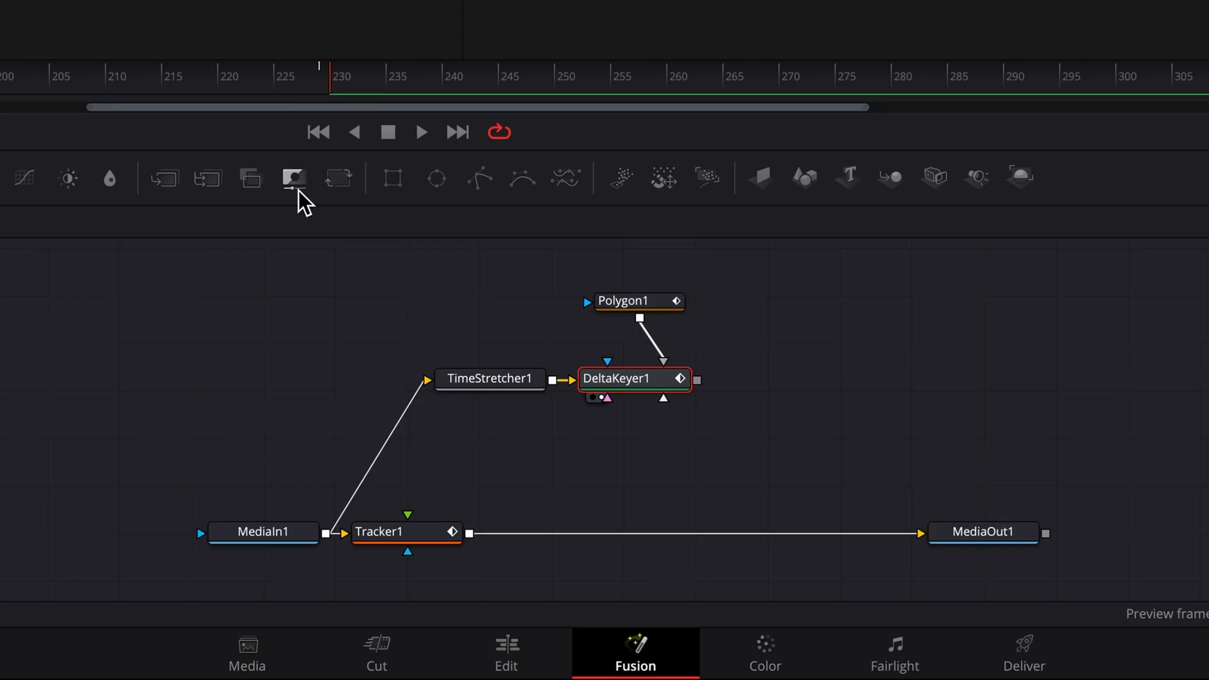
# Step: Add a Matte Control below DeltaKeyer1, fed by TimeStretcher1, with DeltaKeyer1's output as its Garbage Matte
pyautogui.moveTo(434, 432); pyautogui.dragTo(619, 588)
pyautogui.moveTo(664, 494); pyautogui.dragTo(641, 463)
pyautogui.moveTo(553, 384); pyautogui.dragTo(590, 455)
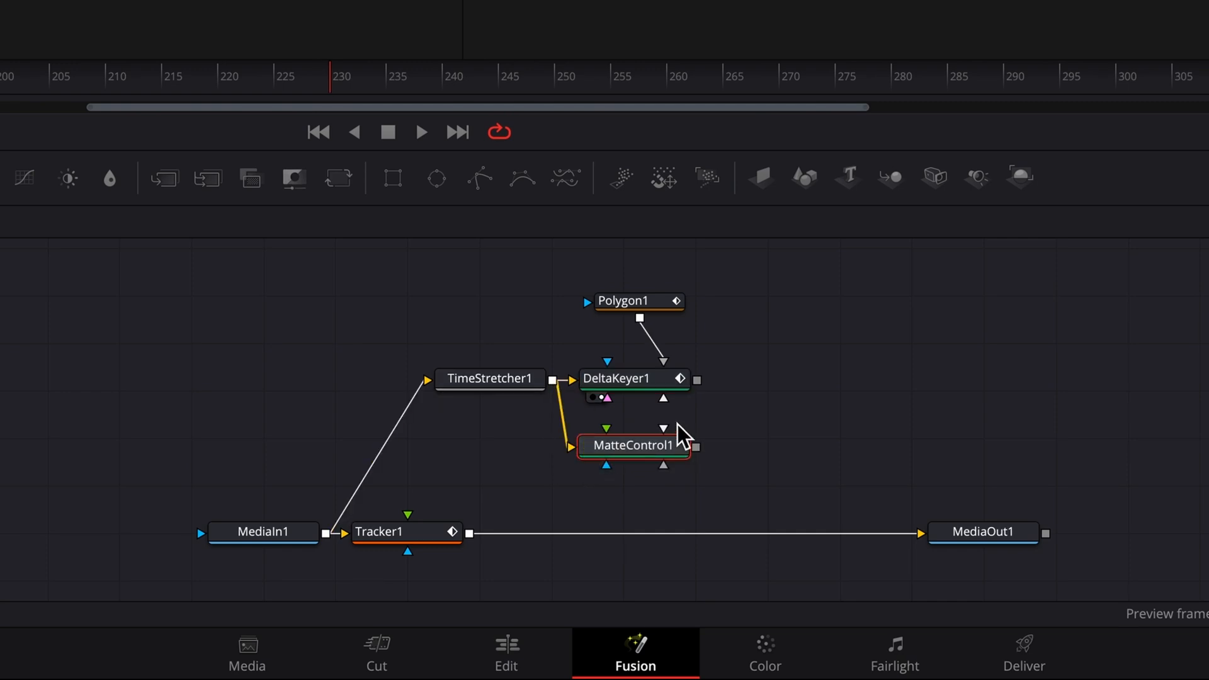
pyautogui.moveTo(697, 380); pyautogui.dragTo(664, 444)
pyautogui.click(769, 500)
# Step: Move the freeze-frame branch up in the node graph and merge MatteControl1 over Tracker1's output
pyautogui.moveTo(378, 309); pyautogui.dragTo(732, 491)
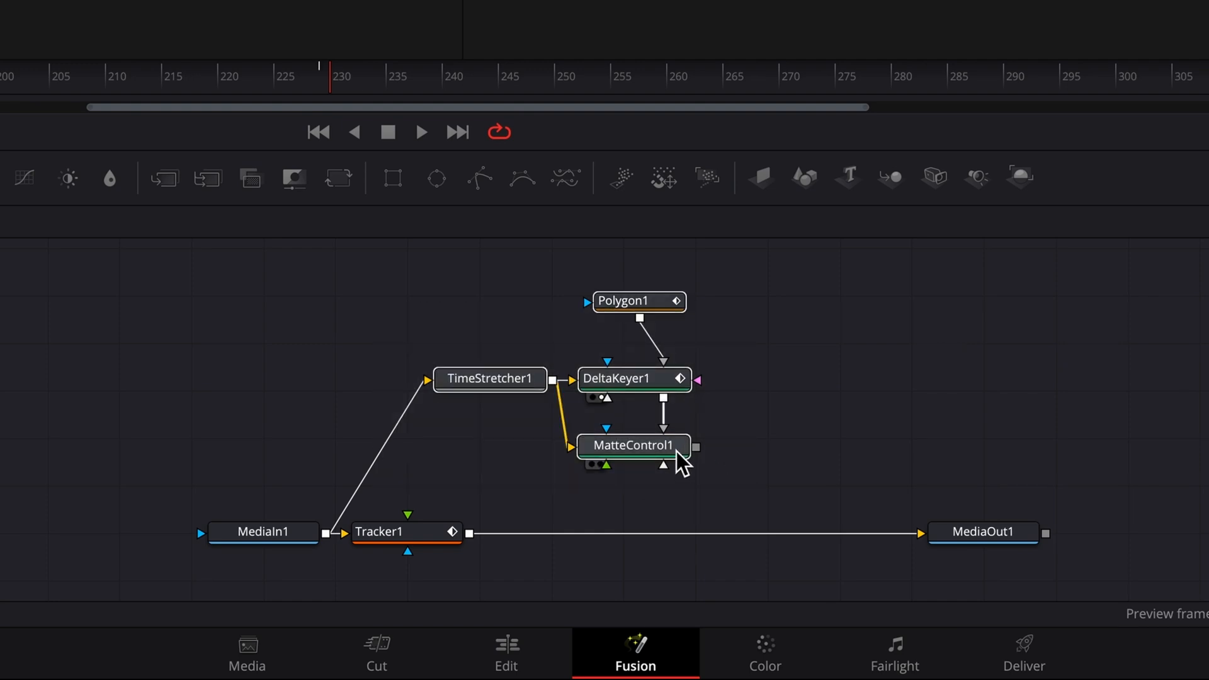
pyautogui.moveTo(680, 459); pyautogui.dragTo(680, 419)
pyautogui.click(808, 400)
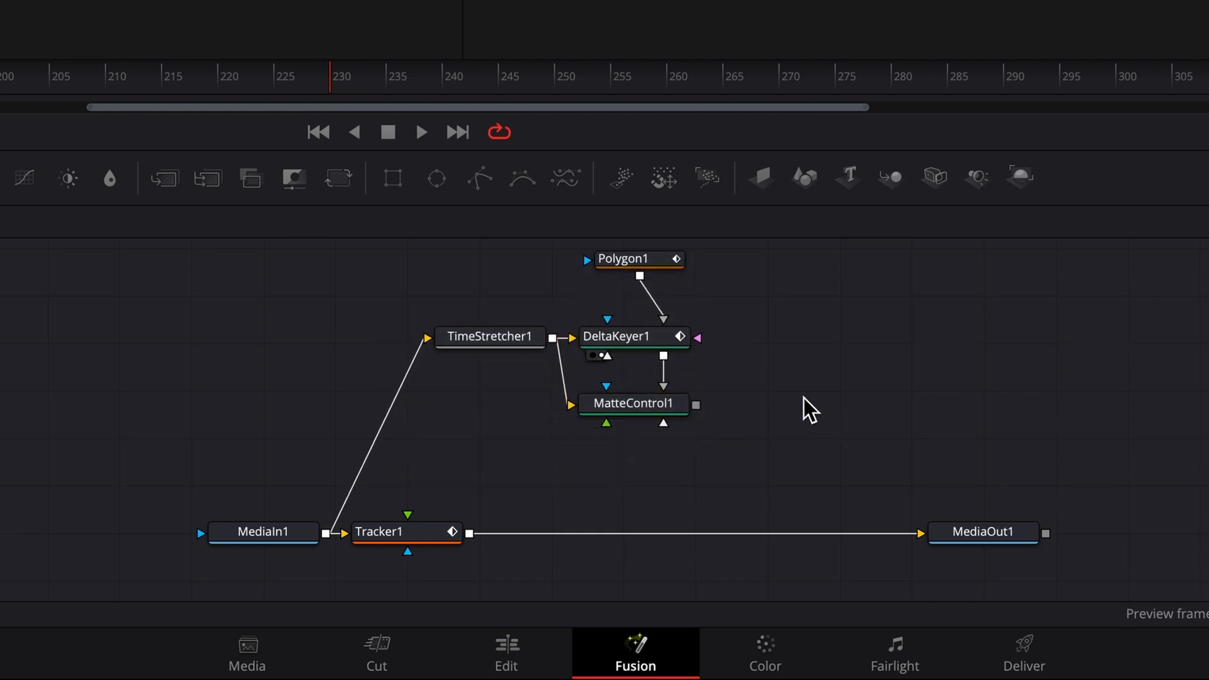
pyautogui.moveTo(696, 405); pyautogui.dragTo(478, 547)
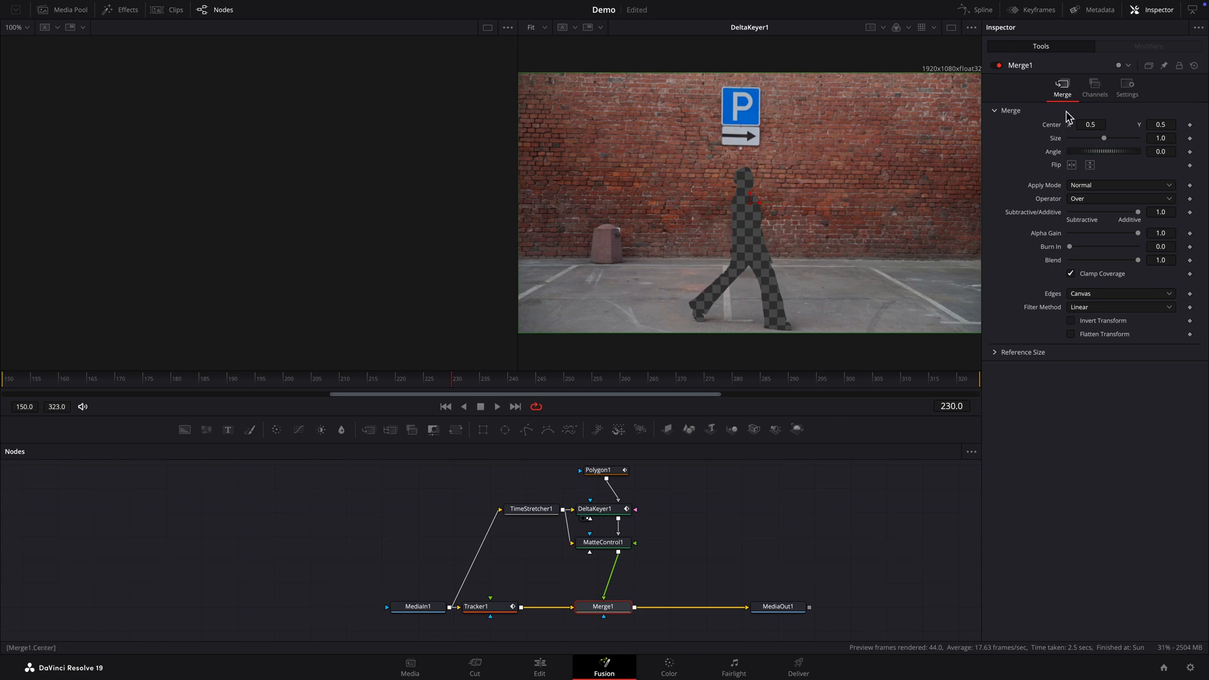
# Step: Connect Merge1's Center to Tracker1's Unsteady Position
pyautogui.rightClick(988, 80)
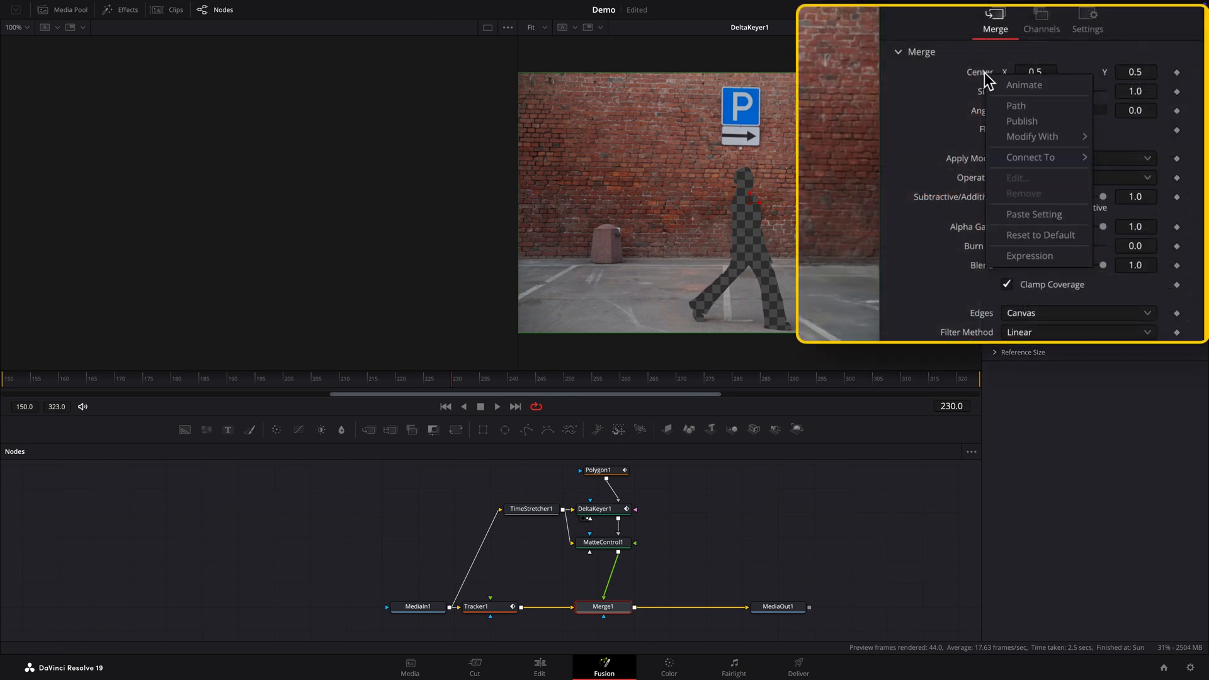
pyautogui.moveTo(1023, 162)
pyautogui.moveTo(888, 158)
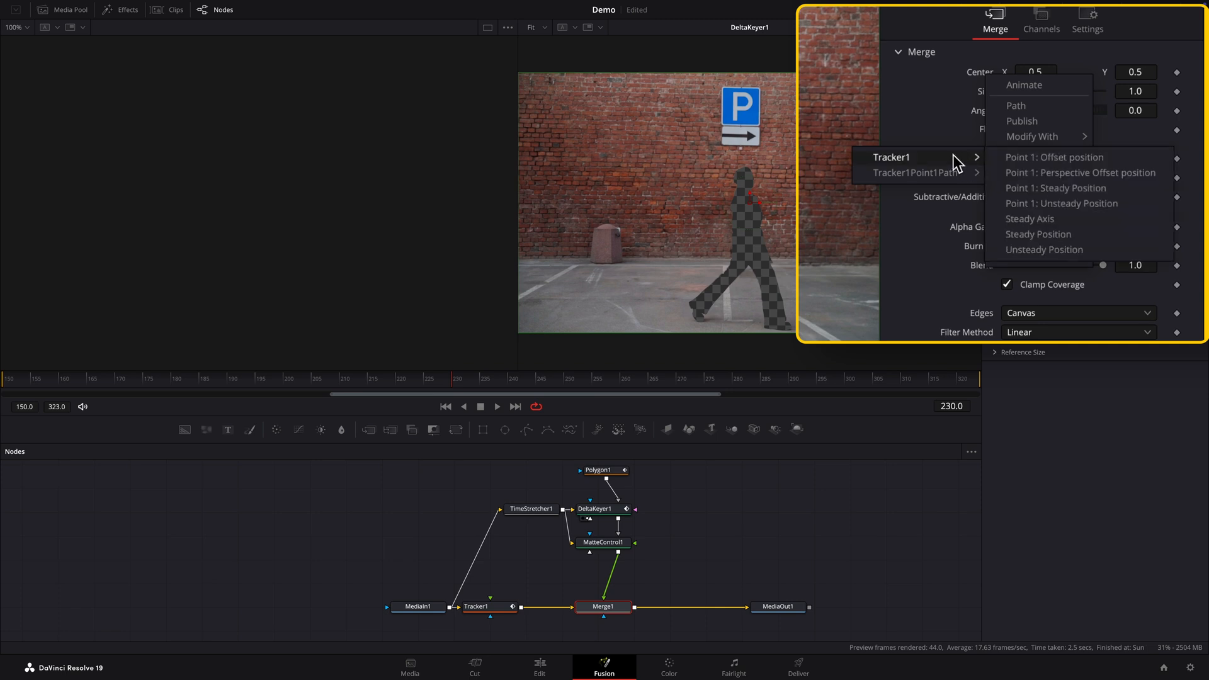
pyautogui.click(1089, 250)
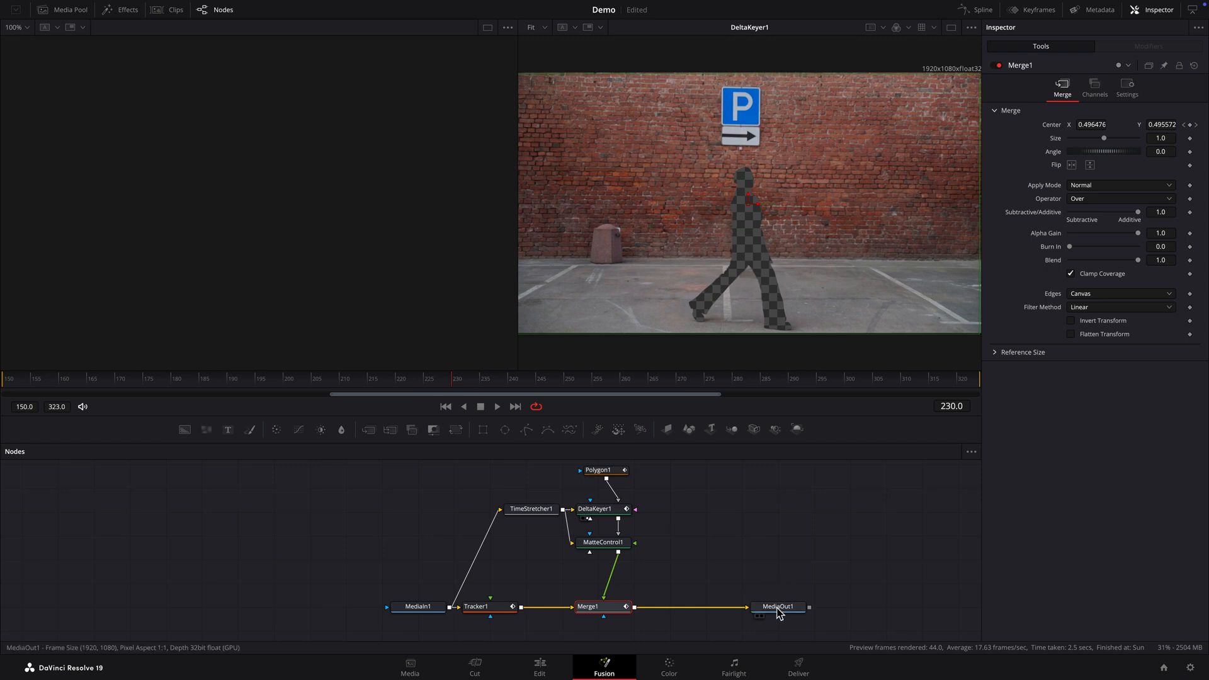
# Step: Show MediaOut1 in the second viewer
pyautogui.click(778, 609)
pyautogui.press('2')
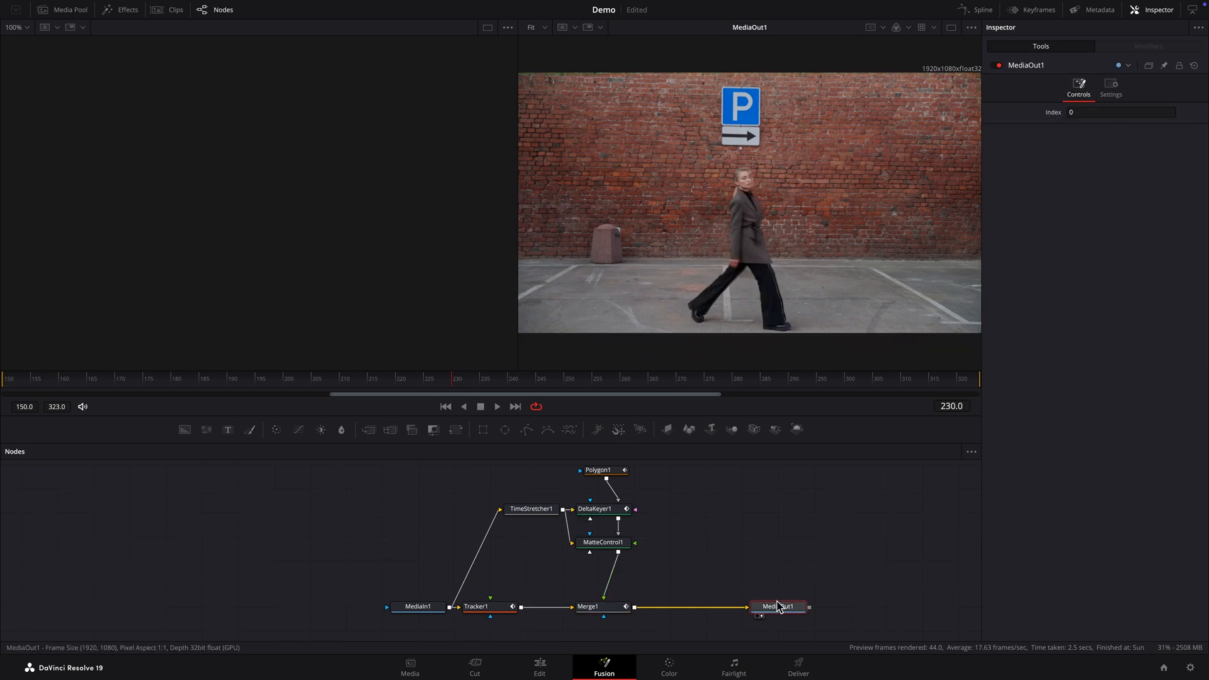
pyautogui.click(764, 532)
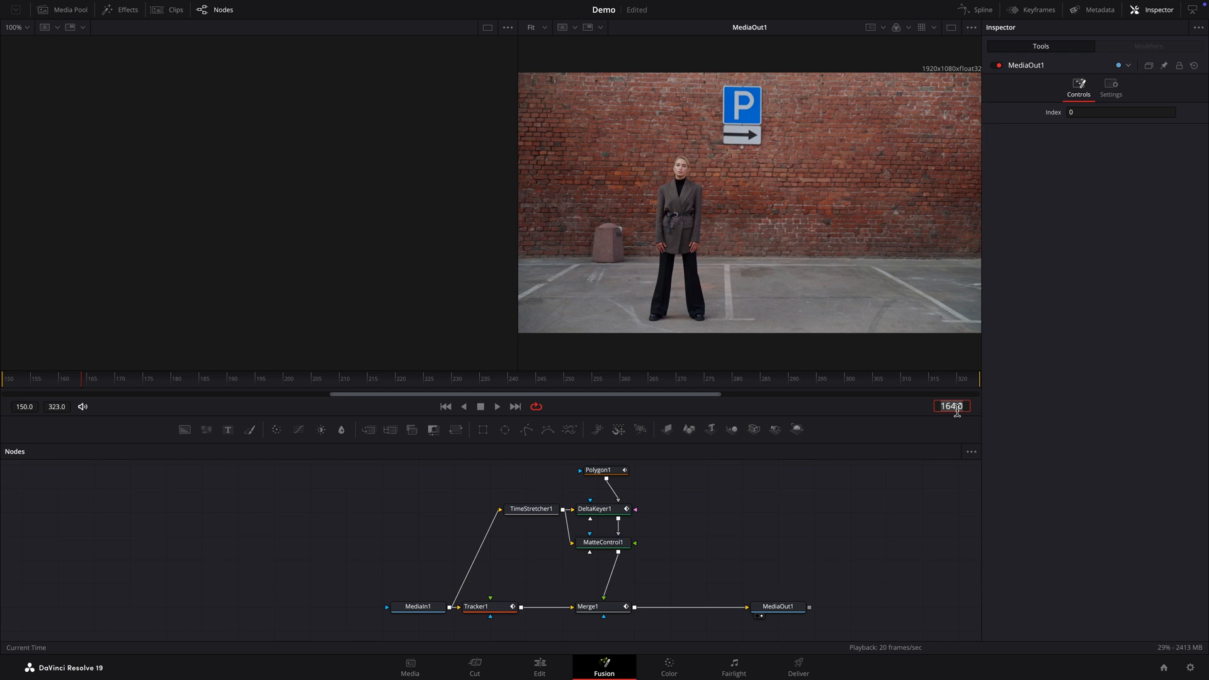
# Step: Go to frame 230 and insert a Transform node between MatteControl1 and Merge1
pyautogui.press('Return')
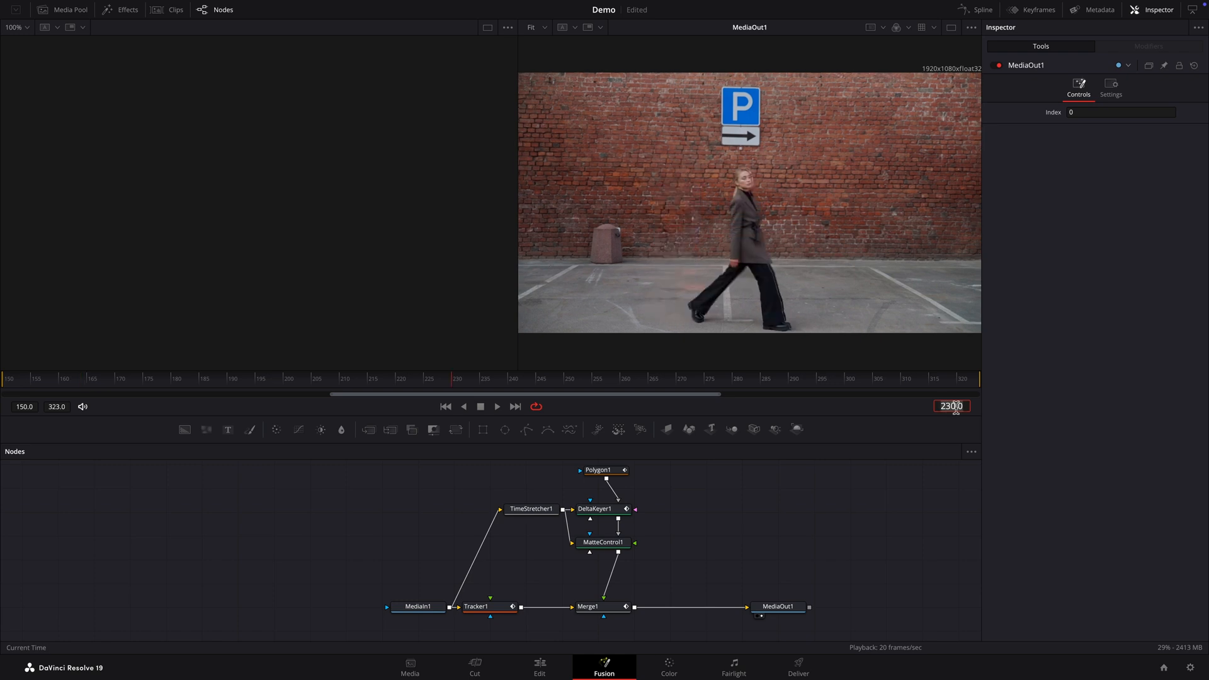
pyautogui.click(545, 29)
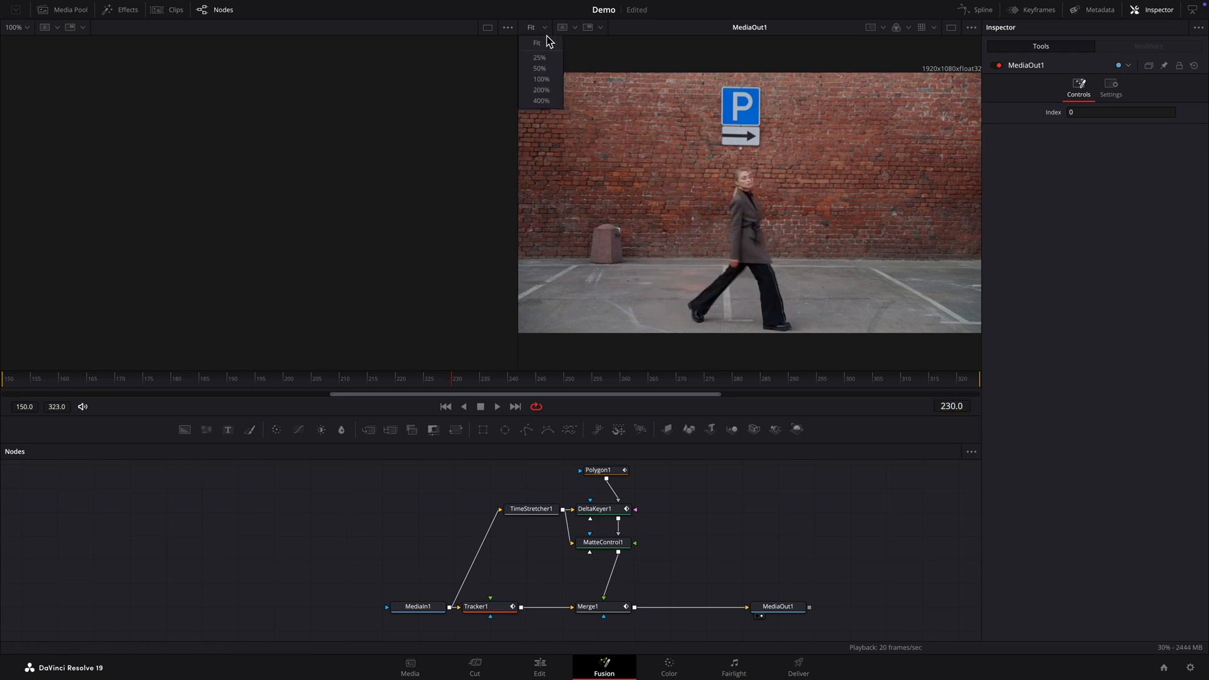
pyautogui.click(542, 95)
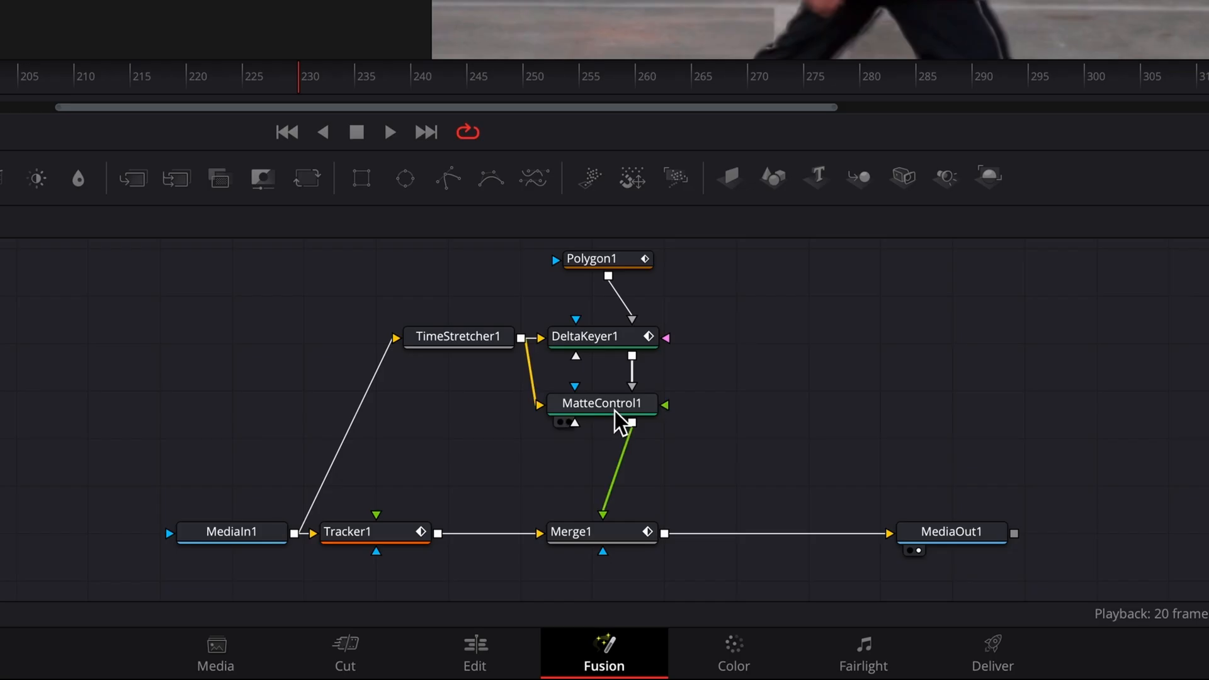
pyautogui.click(609, 545)
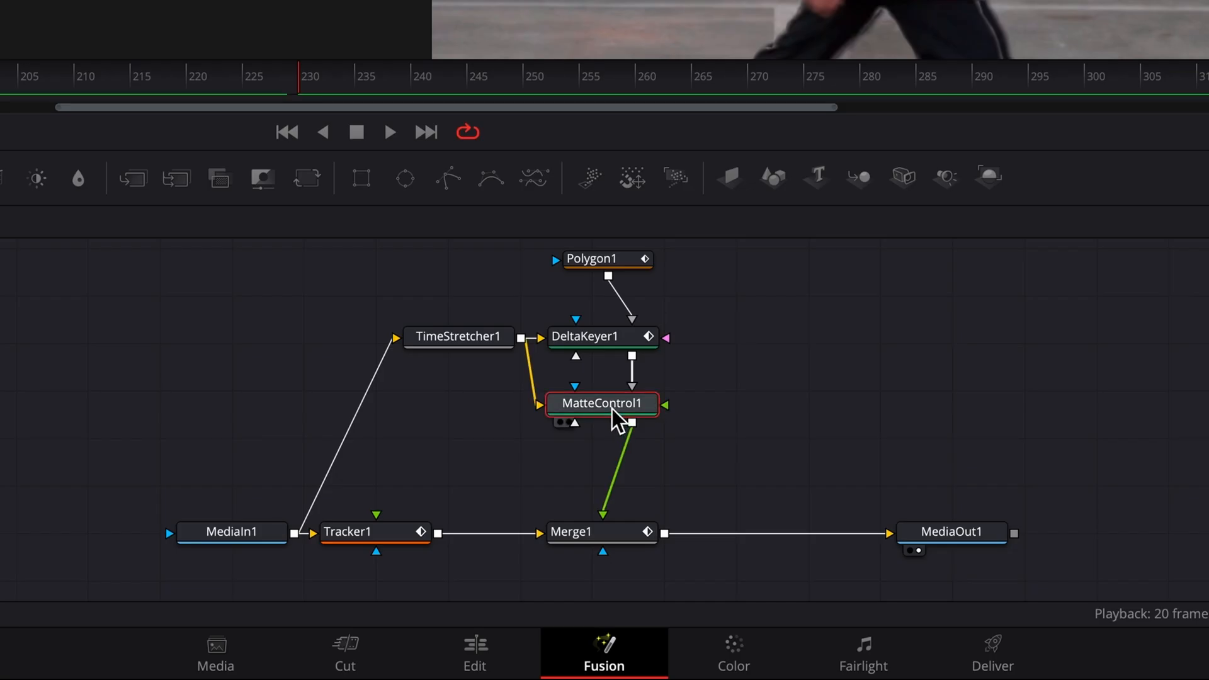
pyautogui.click(311, 182)
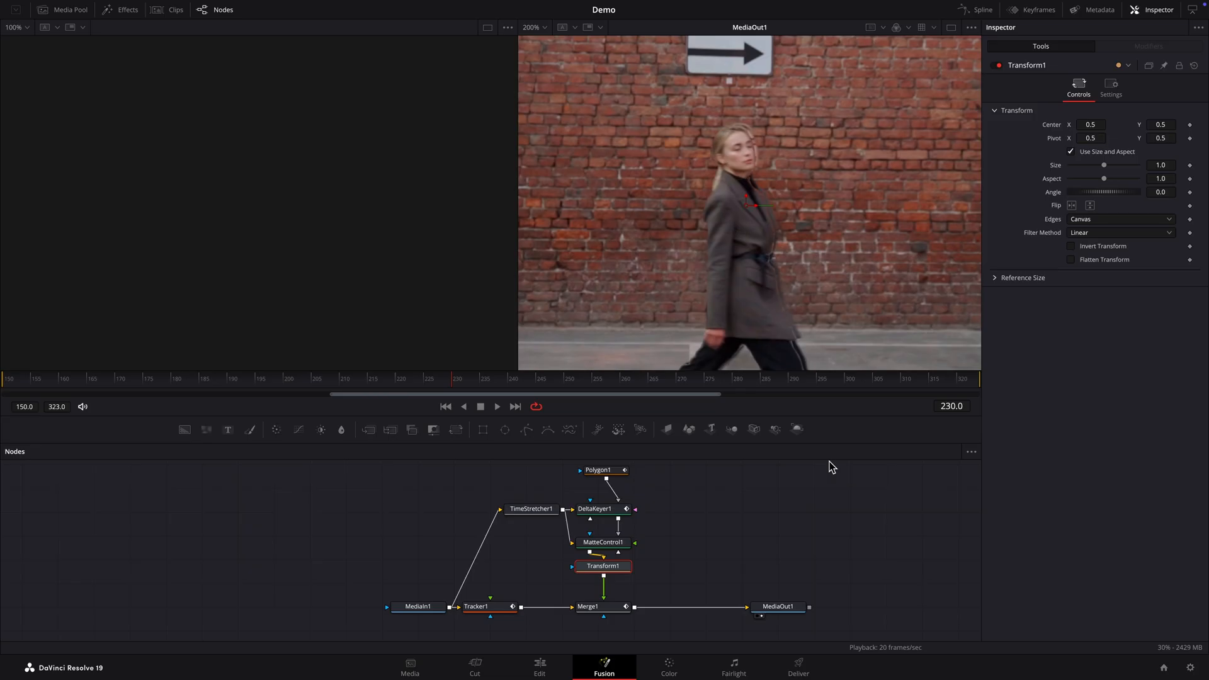
# Step: Shift Transform1's Center to about X 0.5036, Y 0.5056 to align the frozen woman with the moving footage
pyautogui.scroll(-5, 856, 266)
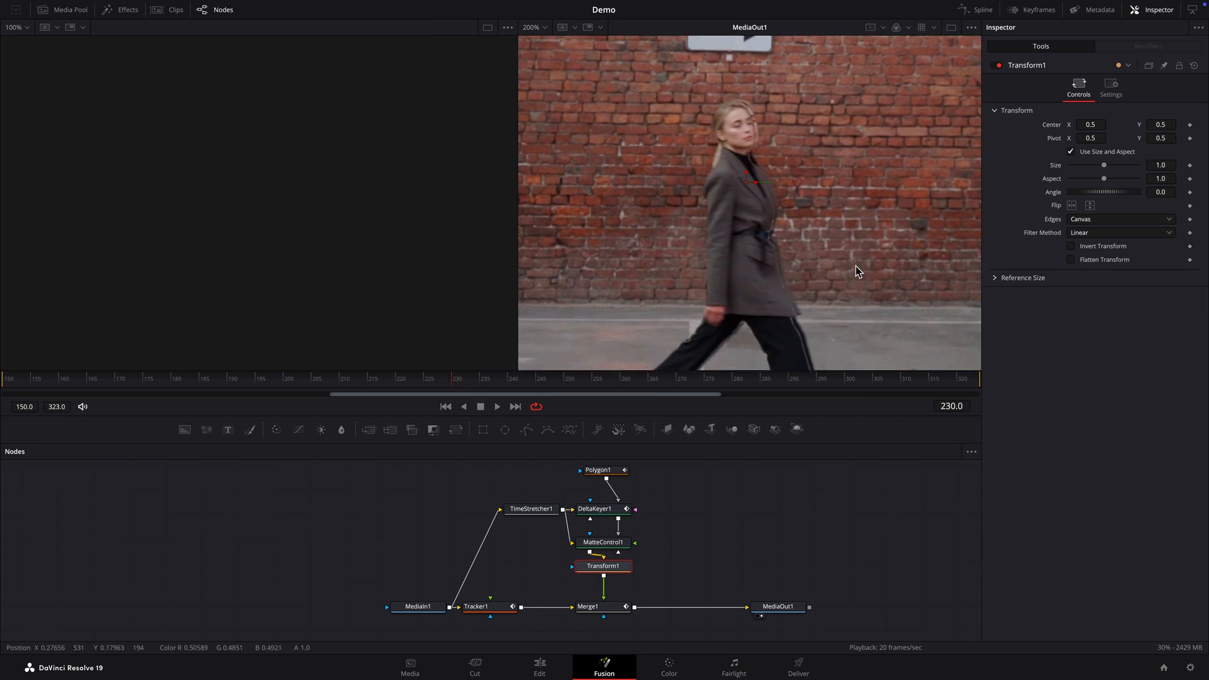
pyautogui.scroll(3, 857, 270)
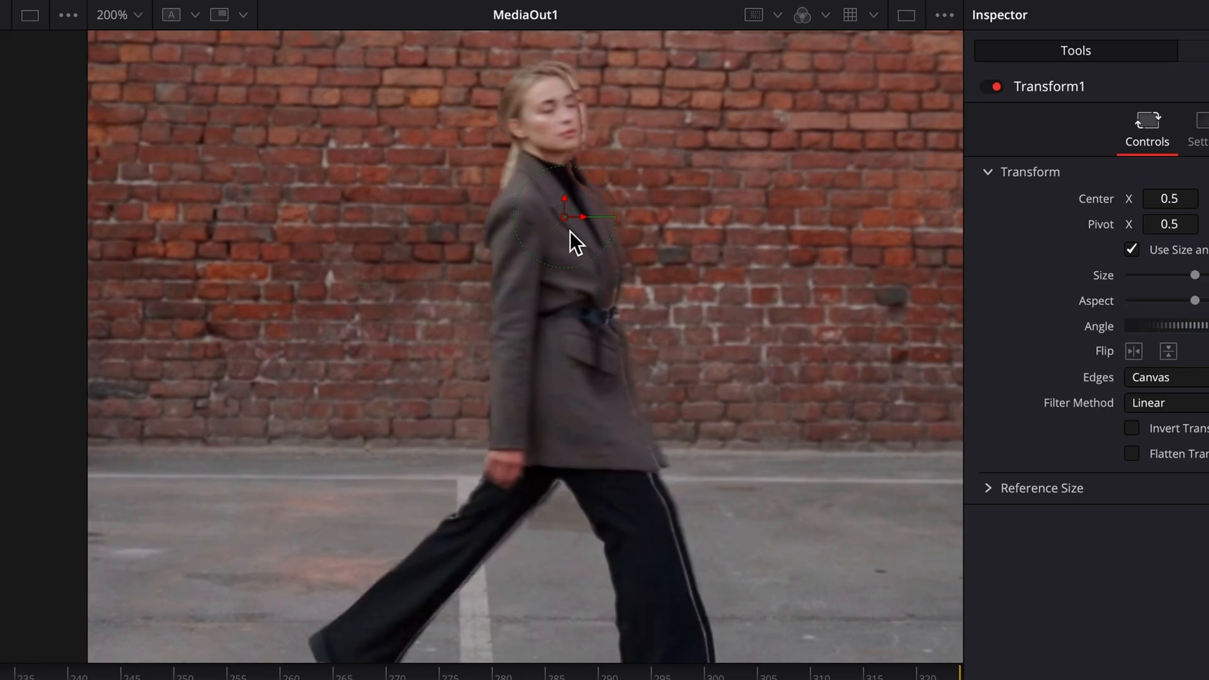
pyautogui.moveTo(569, 221); pyautogui.dragTo(575, 214)
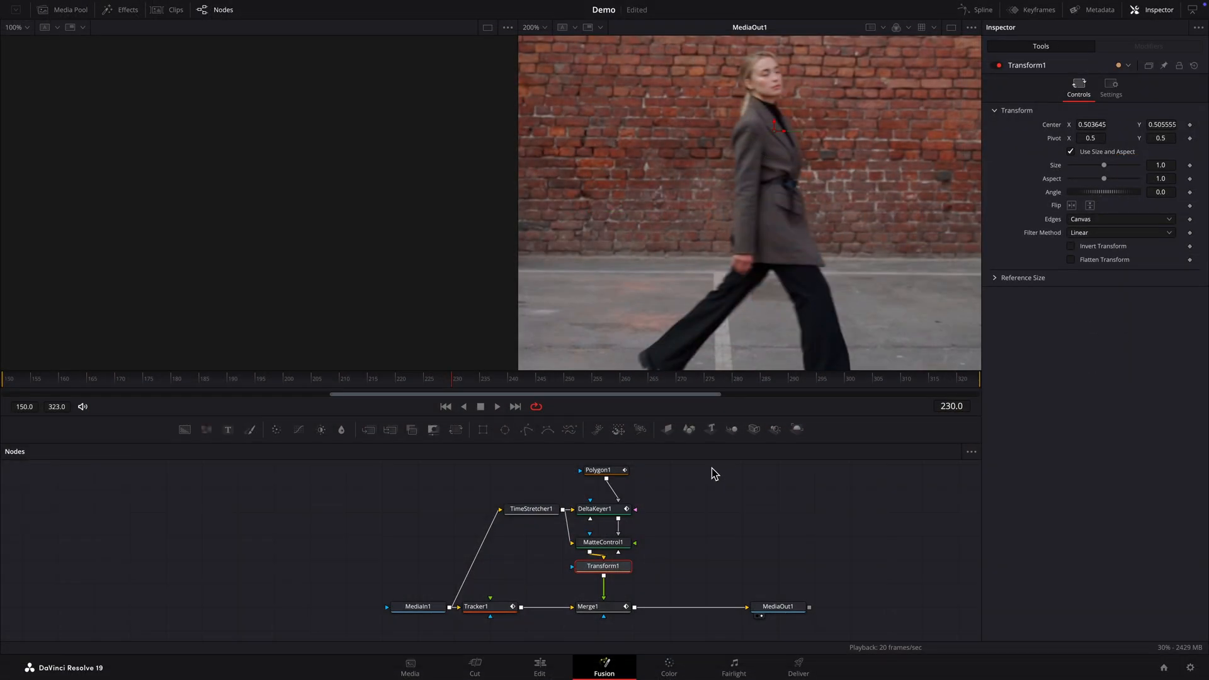
pyautogui.click(548, 31)
pyautogui.click(547, 33)
pyautogui.click(548, 31)
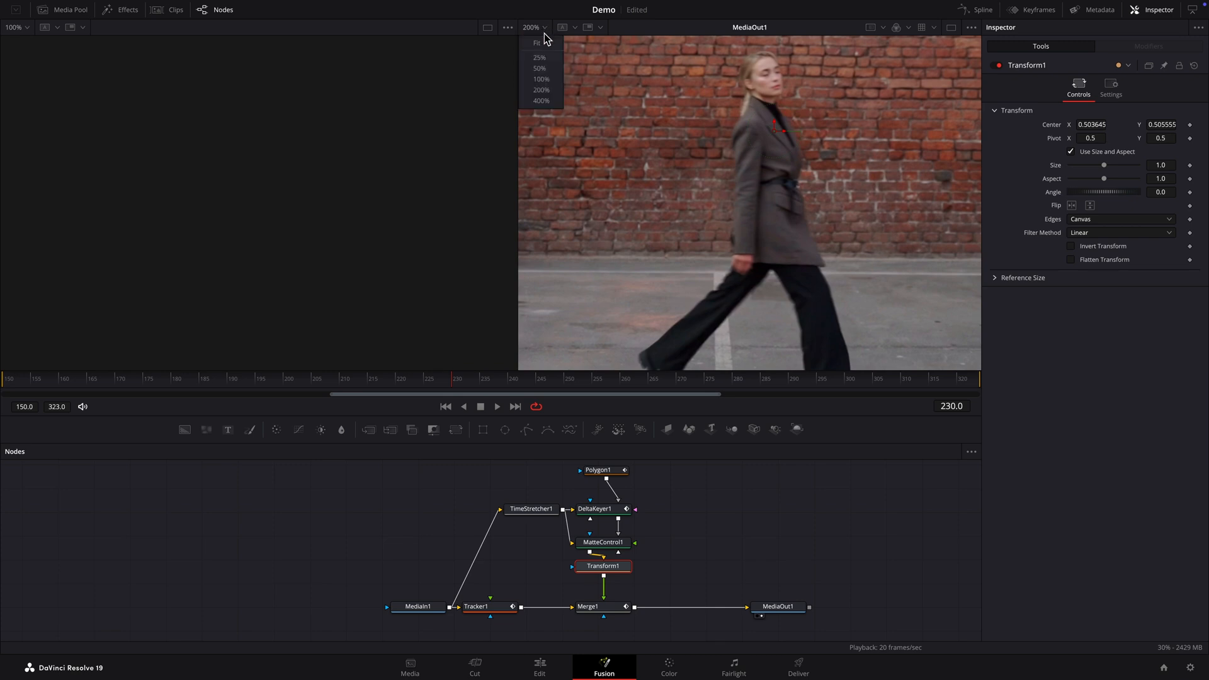
pyautogui.click(546, 40)
pyautogui.click(706, 526)
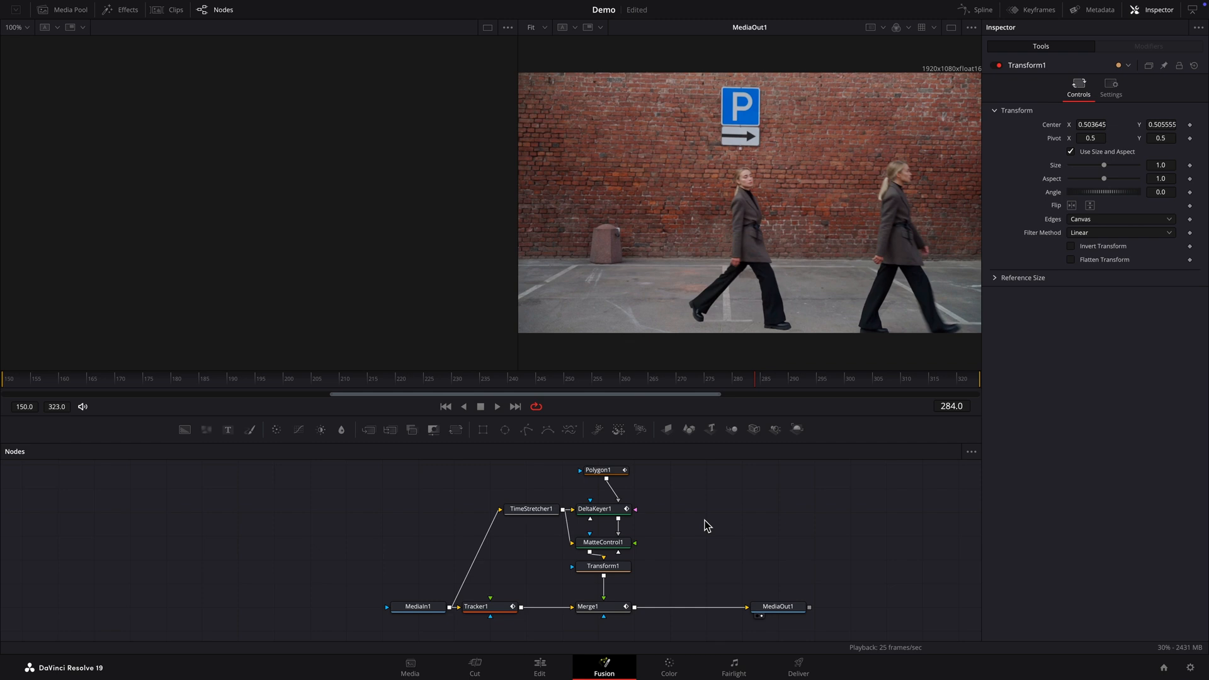
# Step: Go to frame 233 and hide Polygon1's outline and on-screen controls in the viewer
pyautogui.click(957, 410)
pyautogui.write('233')
pyautogui.press('Return')
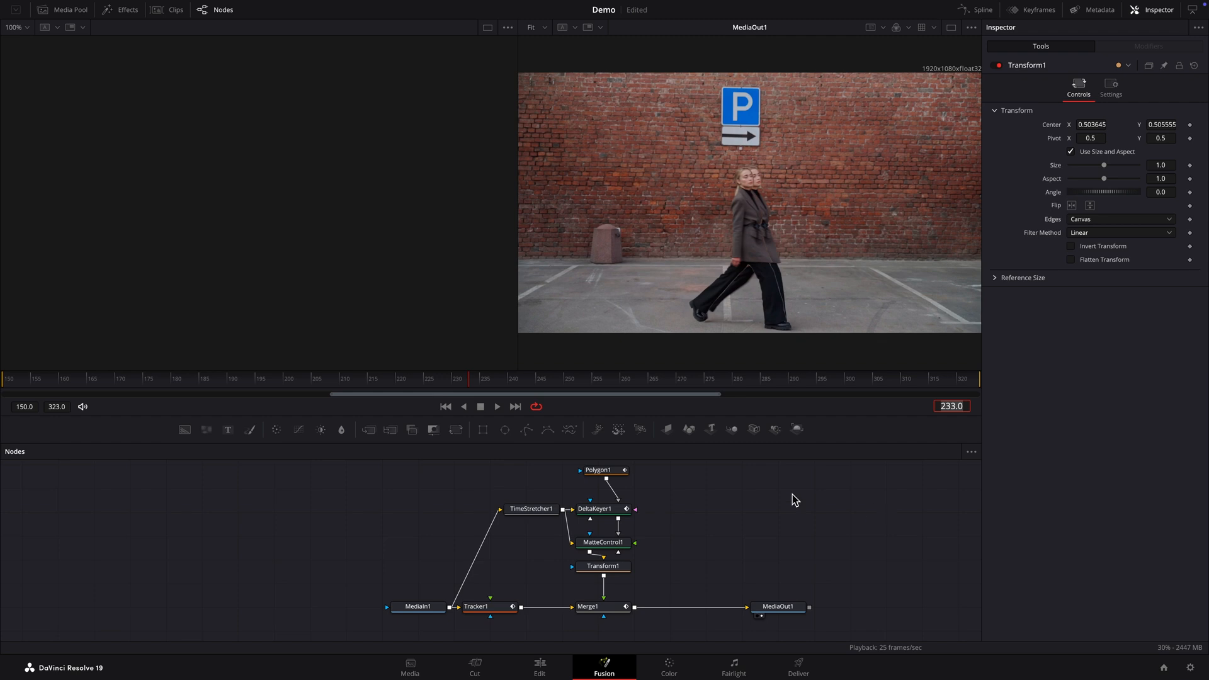
pyautogui.click(602, 473)
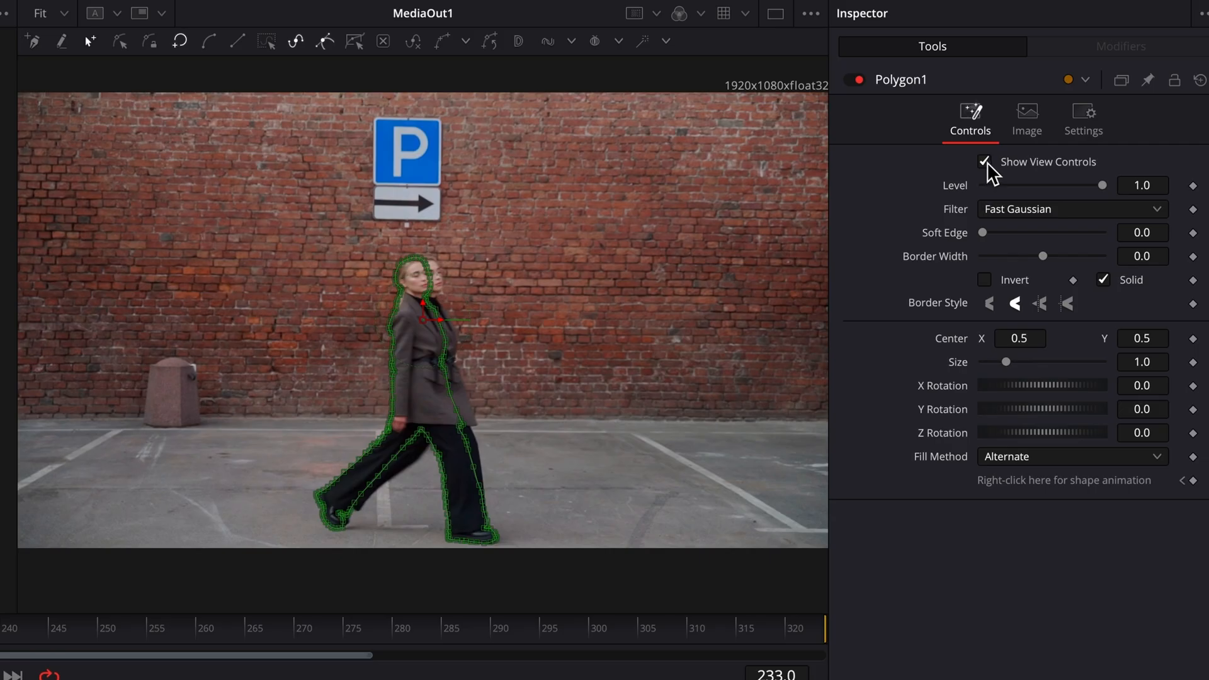
pyautogui.click(985, 162)
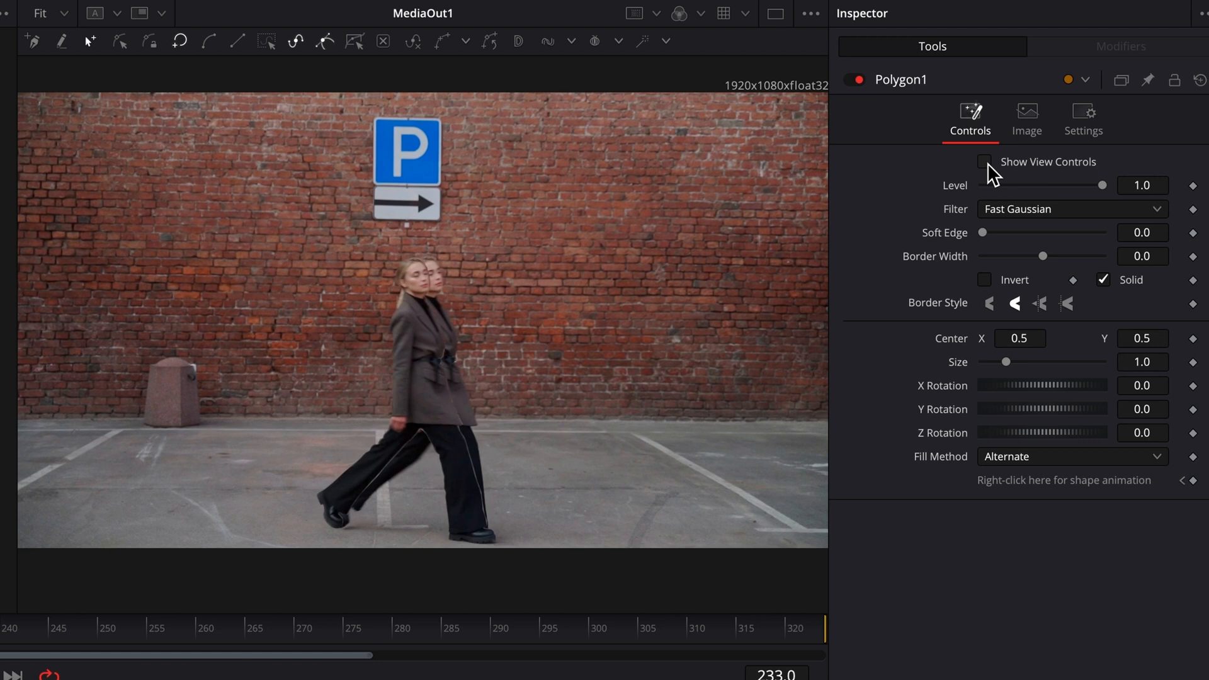
# Step: Tighten the Polygon1 mask around the frozen woman by setting its Border Width to -0.0022
pyautogui.click(63, 14)
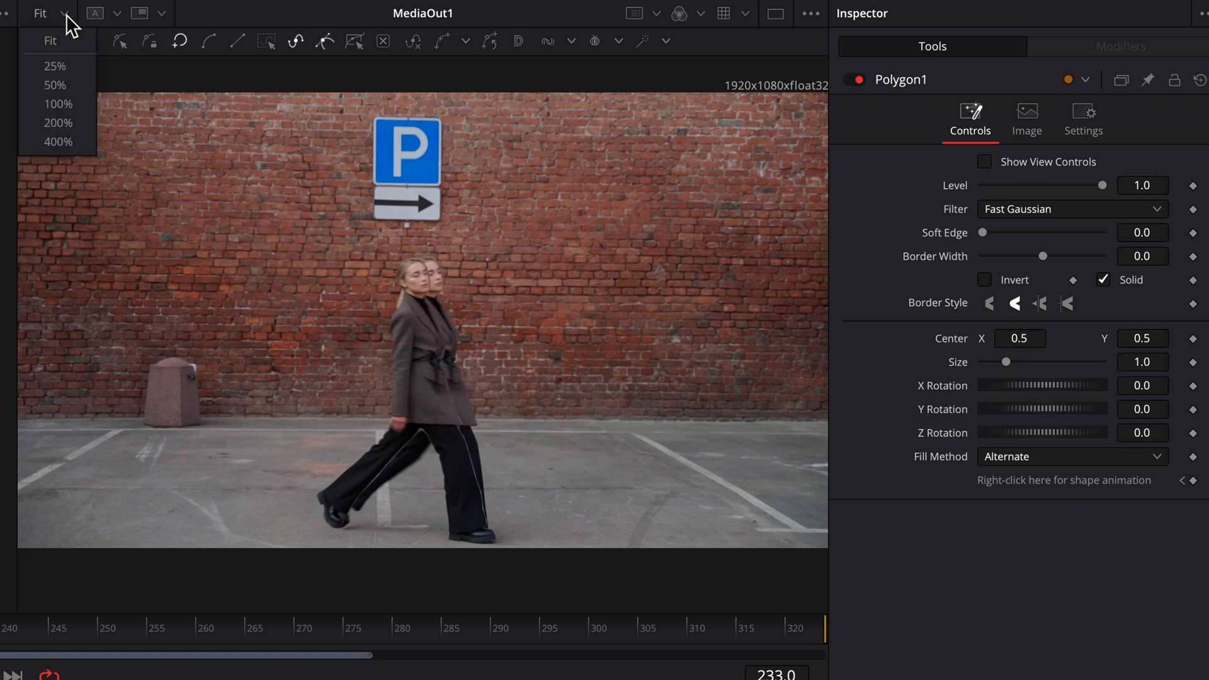
pyautogui.click(76, 121)
pyautogui.scroll(-5, 730, 446)
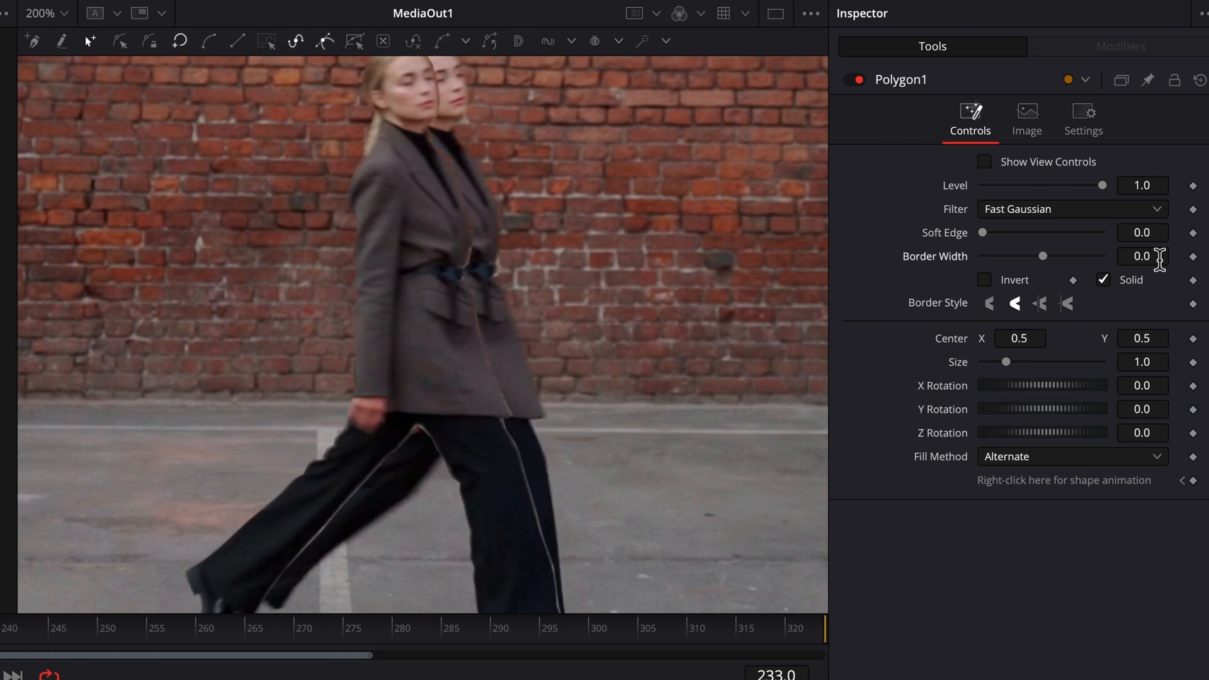
pyautogui.moveTo(1143, 257); pyautogui.dragTo(1141, 256)
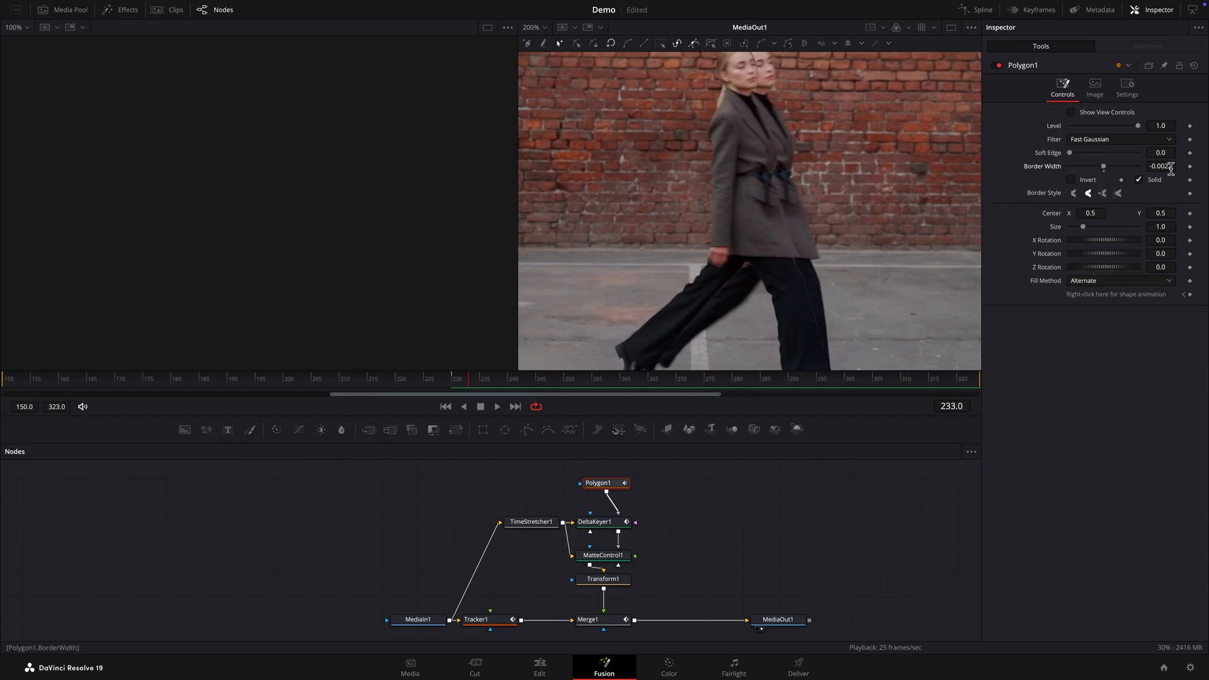
pyautogui.click(546, 28)
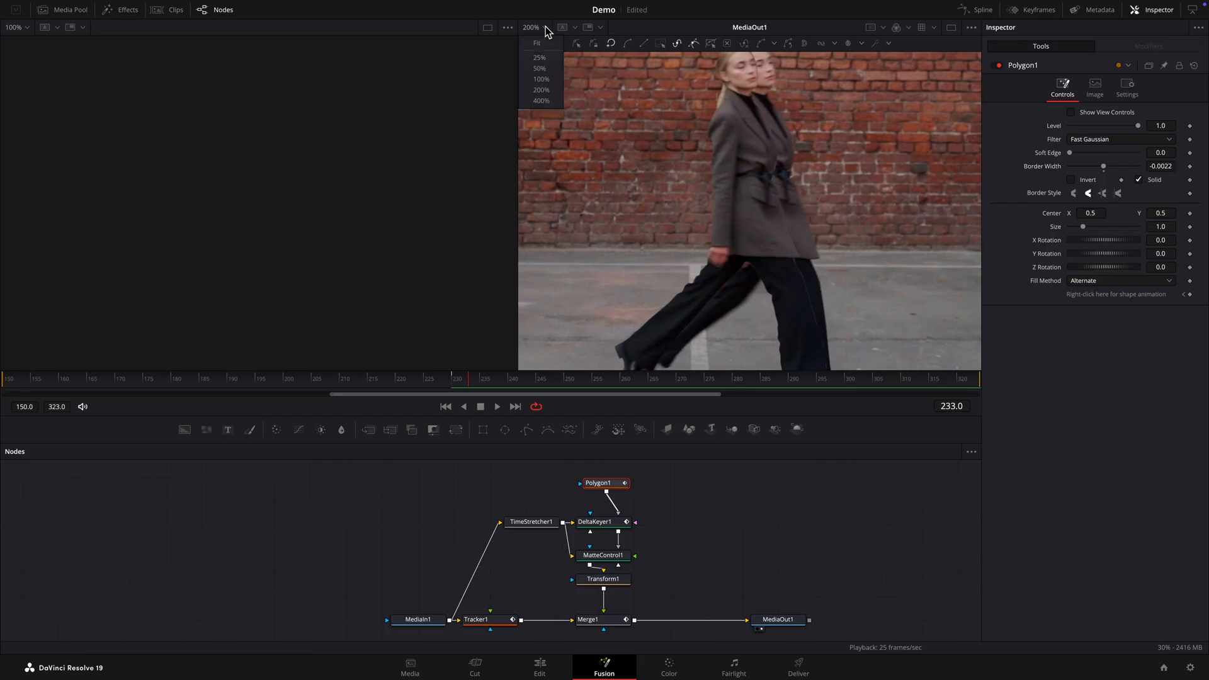
pyautogui.click(542, 39)
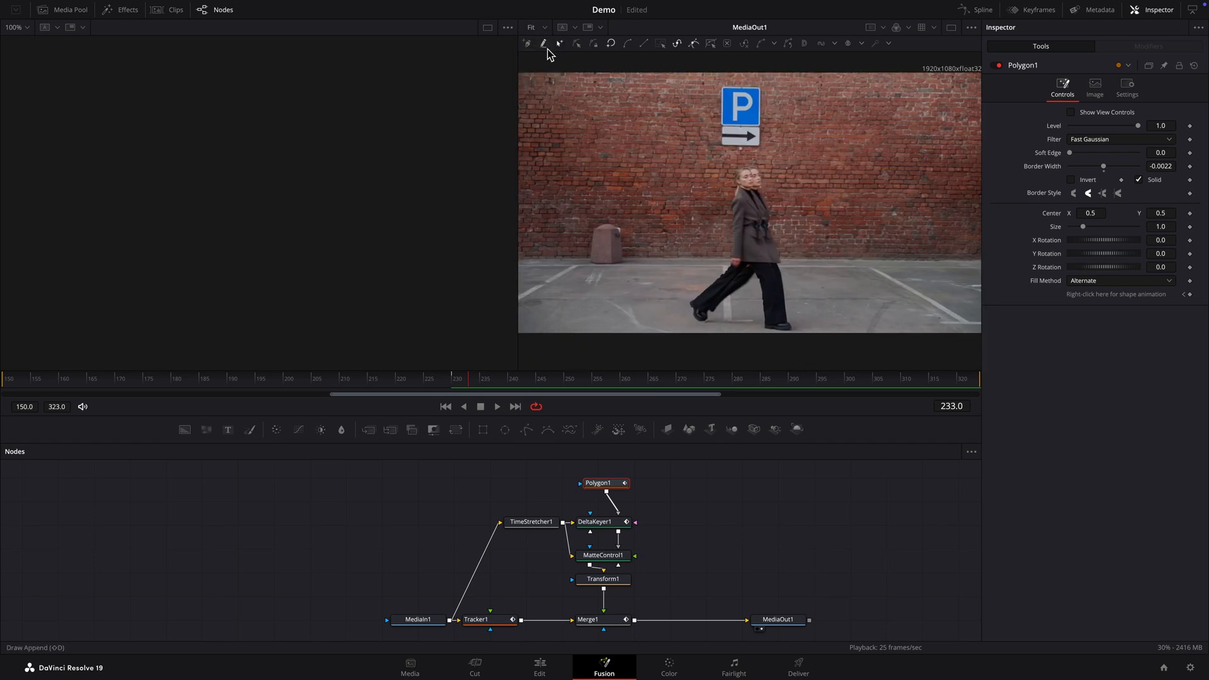
pyautogui.click(705, 516)
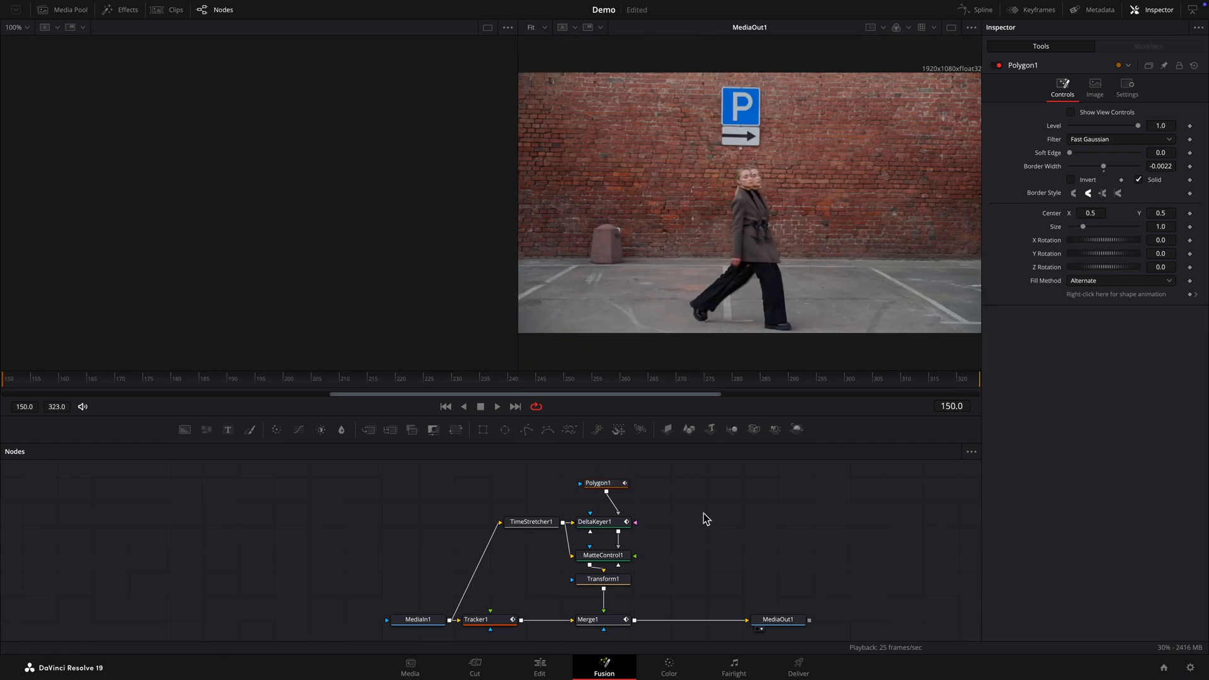